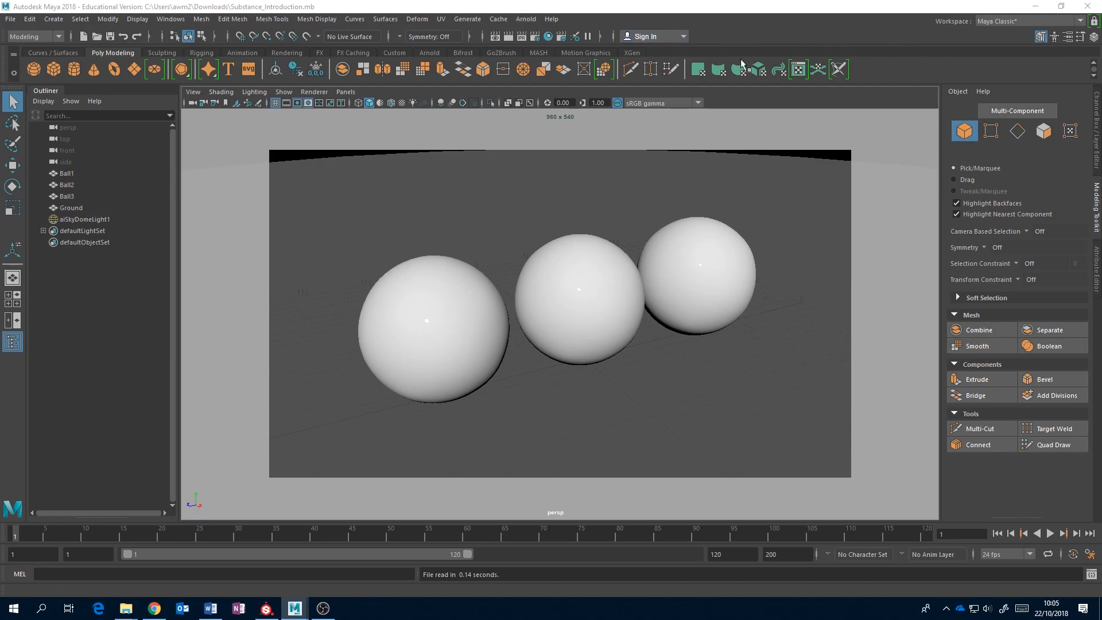
click(777, 225)
click(697, 275)
click(590, 318)
click(437, 354)
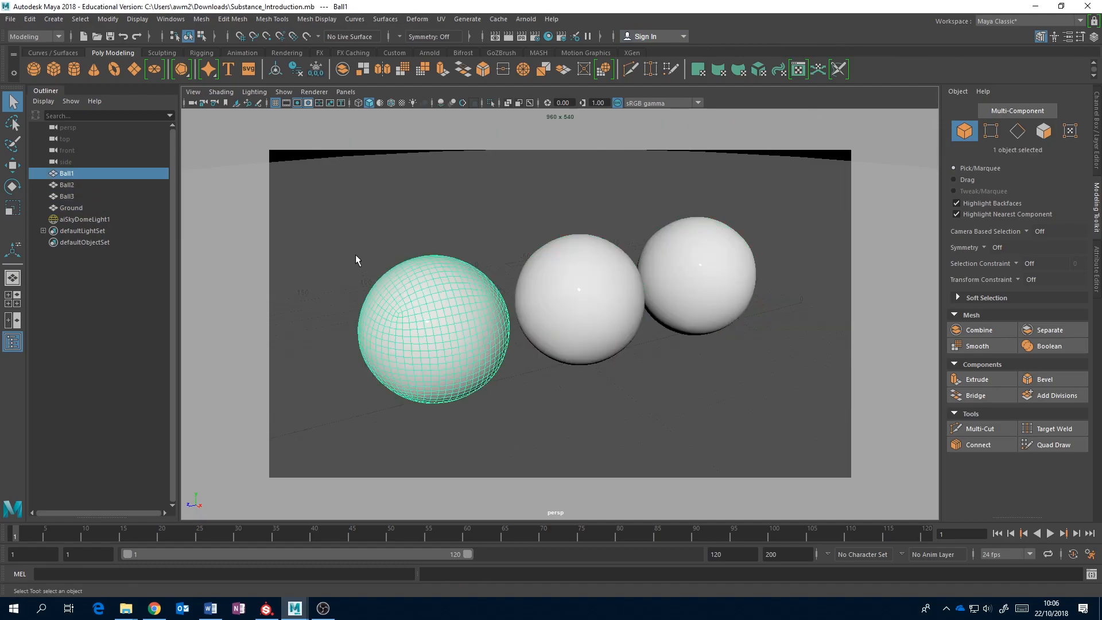
click(356, 255)
click(561, 288)
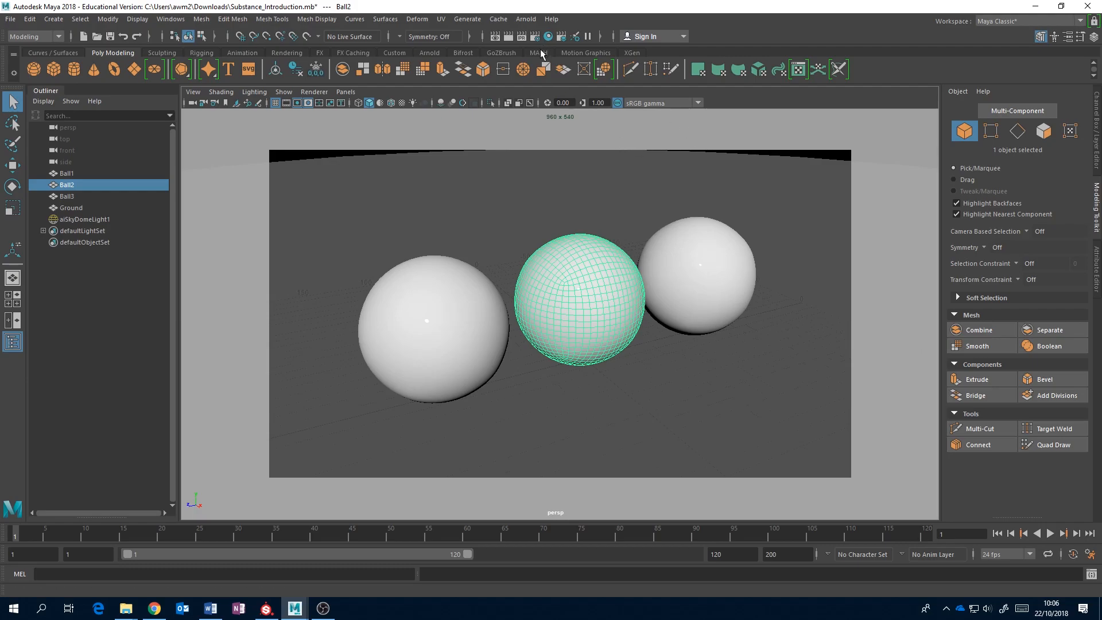
- Open the Arnold RenderView and start a live IPR render of the scene
click(524, 20)
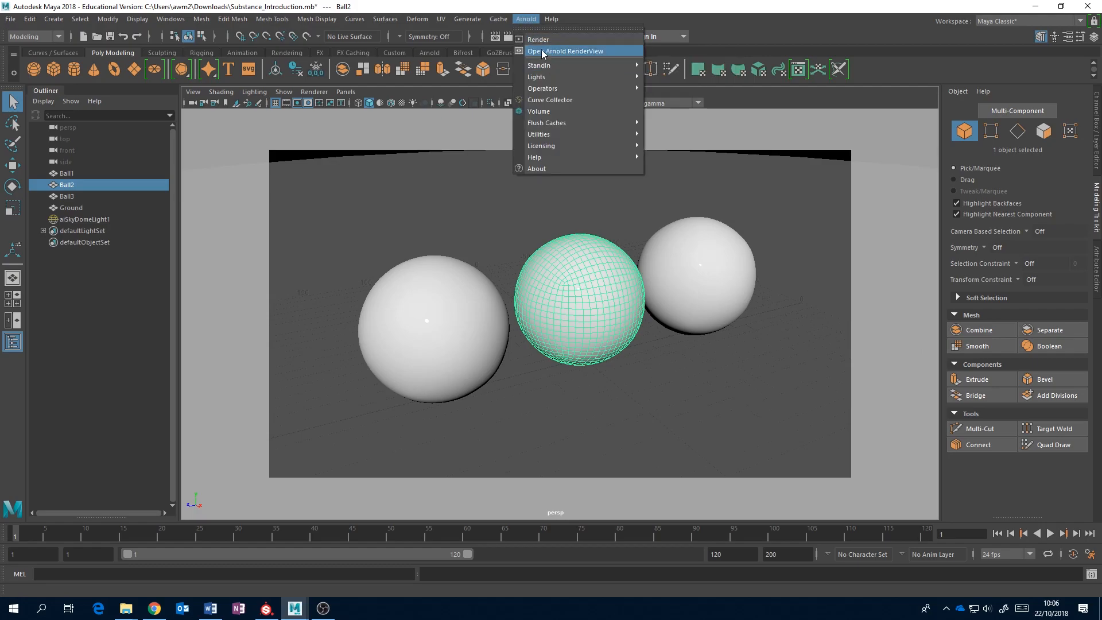
click(562, 52)
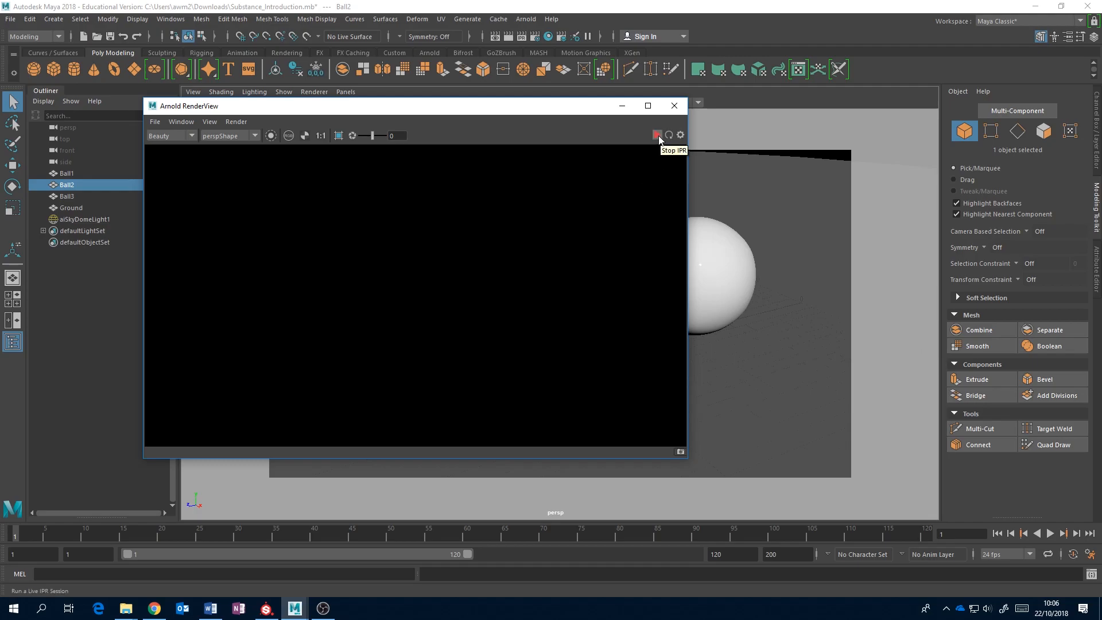
click(657, 136)
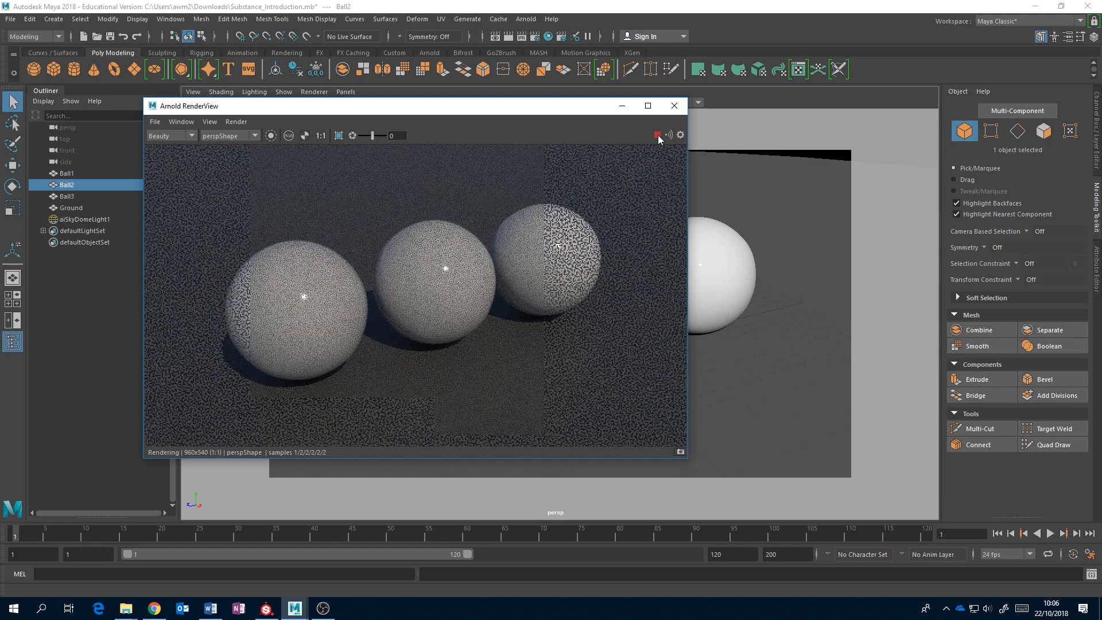
- Reposition the render window so it no longer covers the middle and far balls in the viewport
drag(556, 115, 421, 172)
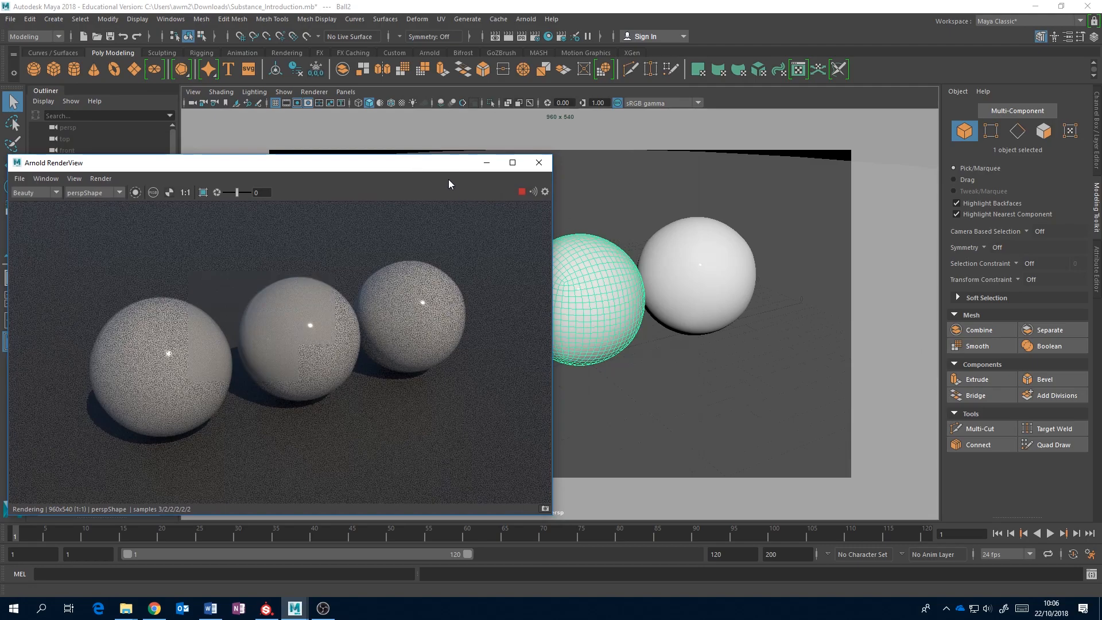
drag(434, 164, 467, 129)
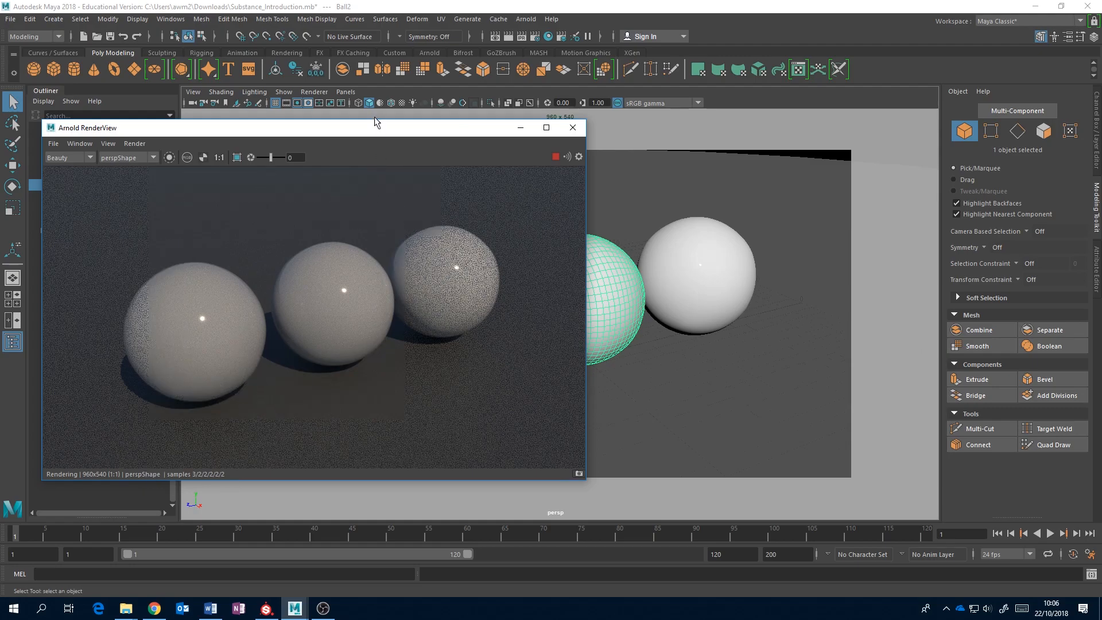
drag(384, 127, 514, 141)
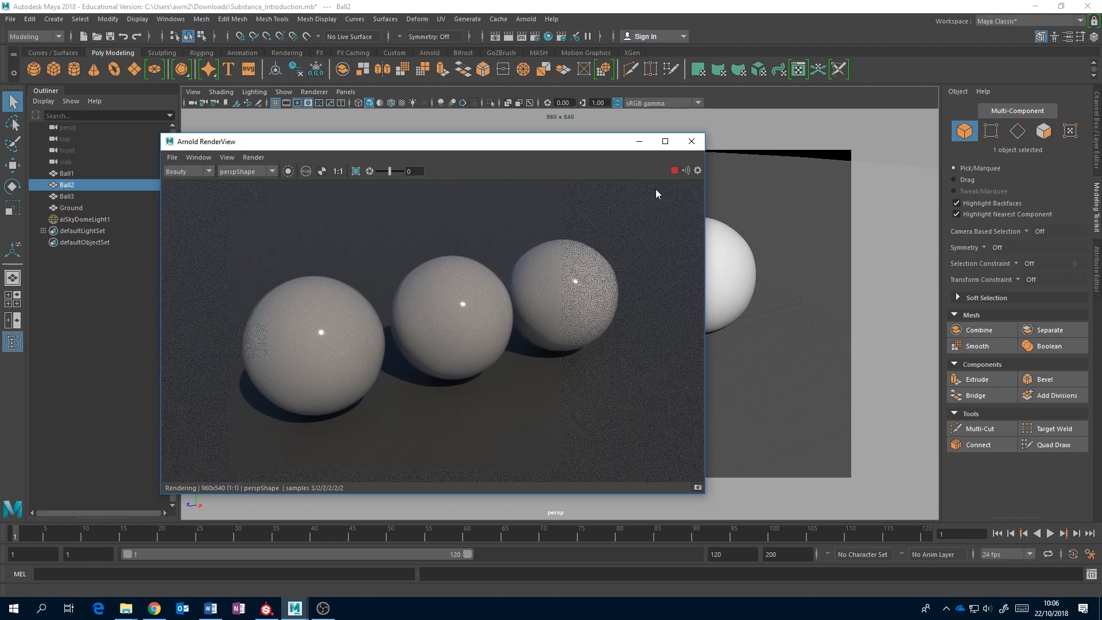
drag(516, 146, 432, 150)
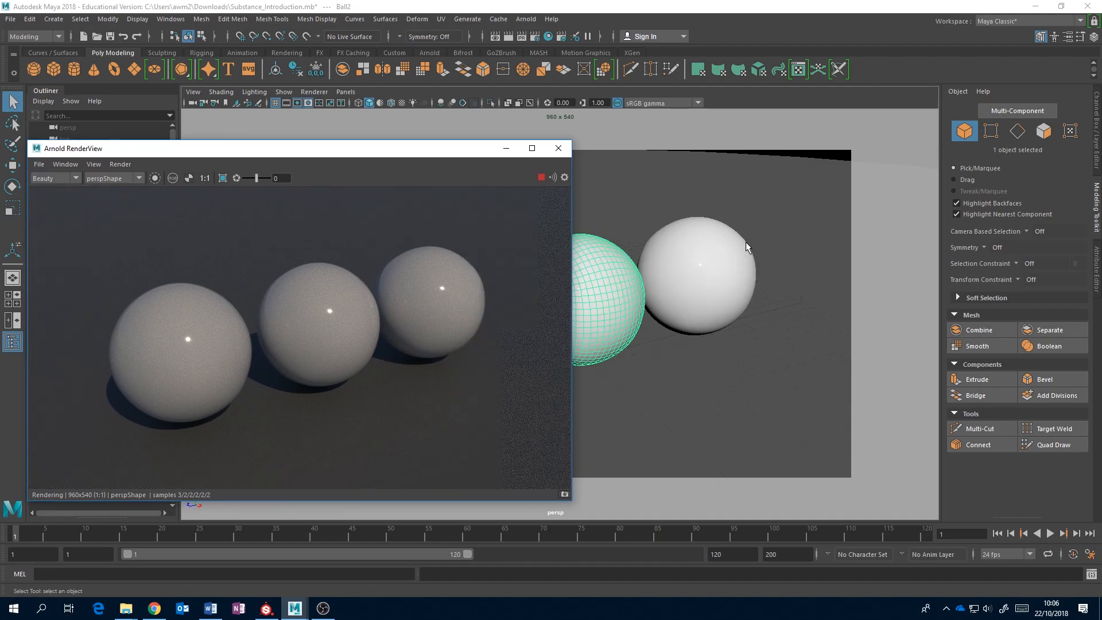
drag(426, 151, 279, 125)
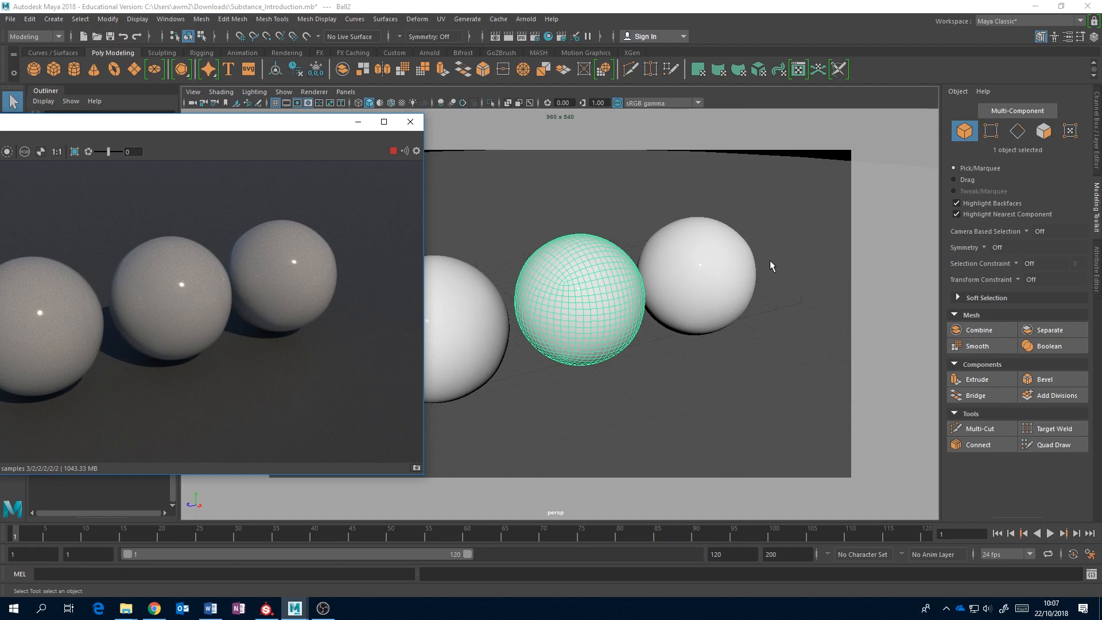
- Reframe the three balls with the perspective camera in the live render, keeping the render window clear of the viewport balls
alt+drag(769, 268, 731, 278)
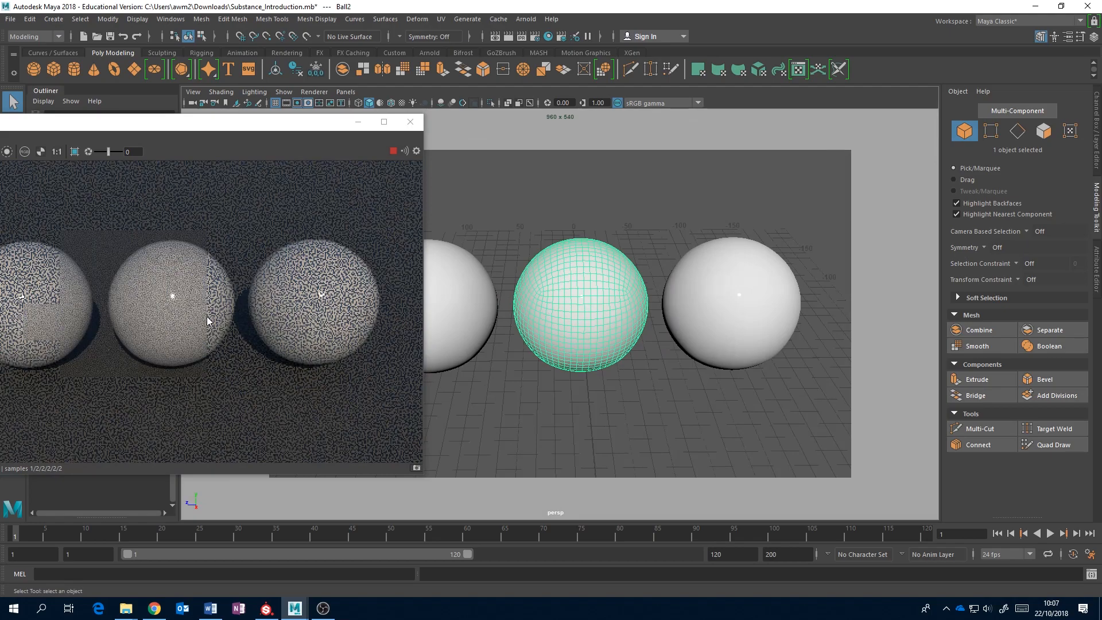
alt+drag(561, 346, 588, 338)
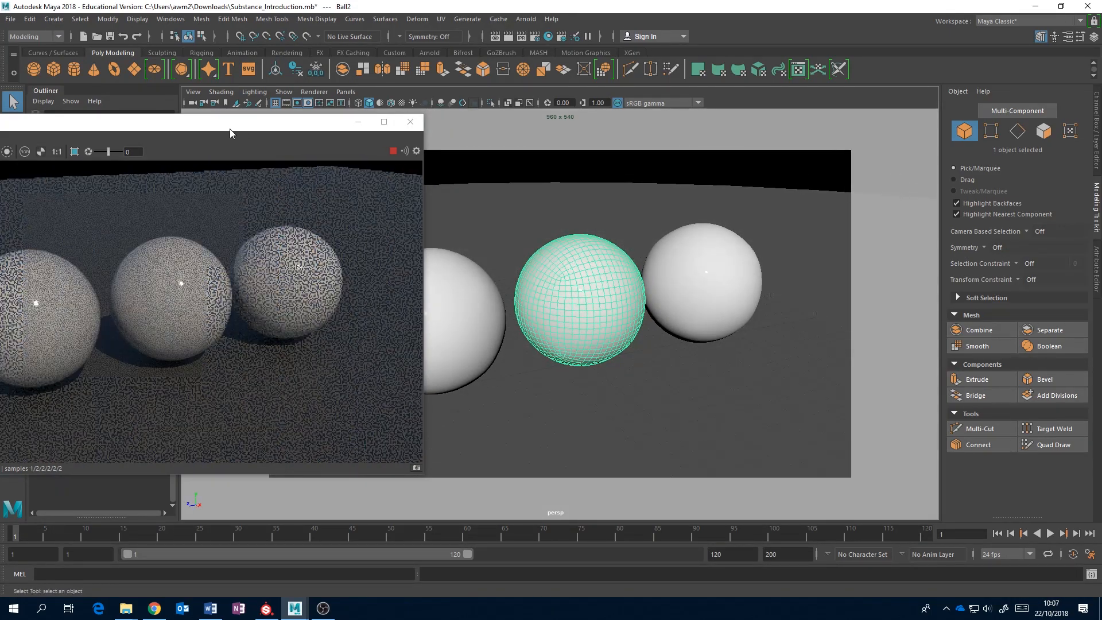
drag(400, 125, 574, 123)
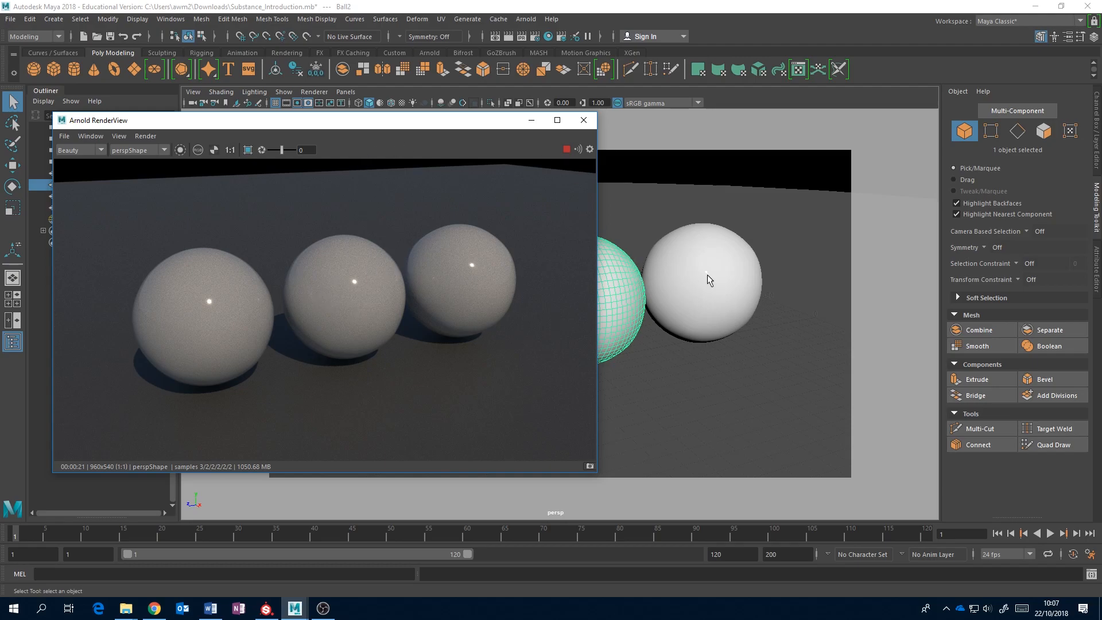
alt+middle_drag(670, 291, 725, 305)
drag(423, 120, 432, 97)
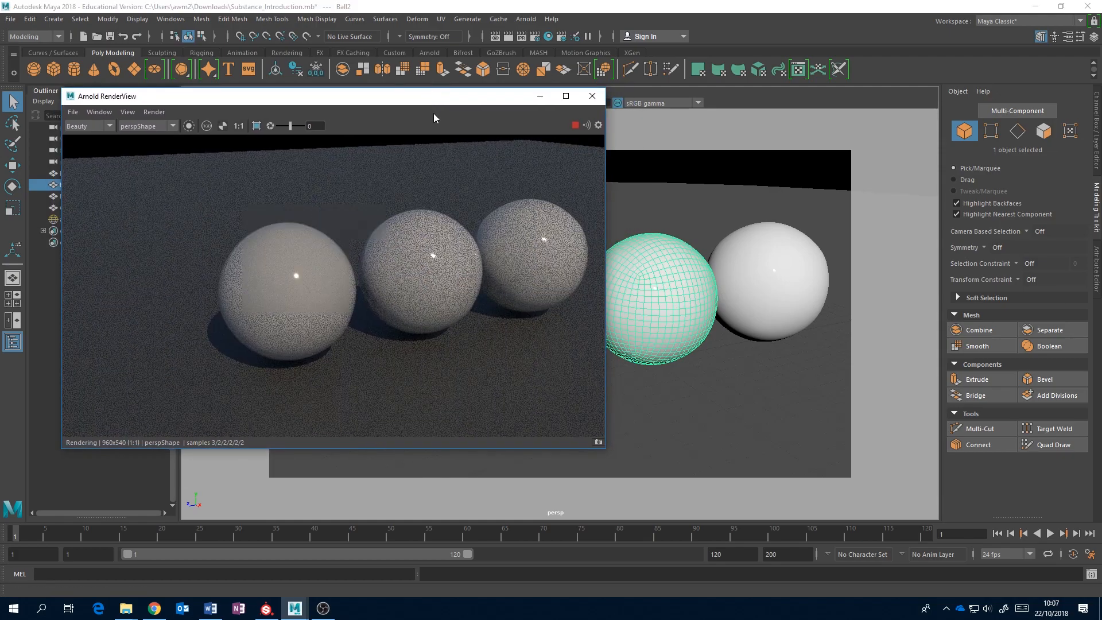
drag(425, 96, 326, 140)
- Select Ball1 and show the attributes of its Material1 standard surface shader beside the render window
click(534, 309)
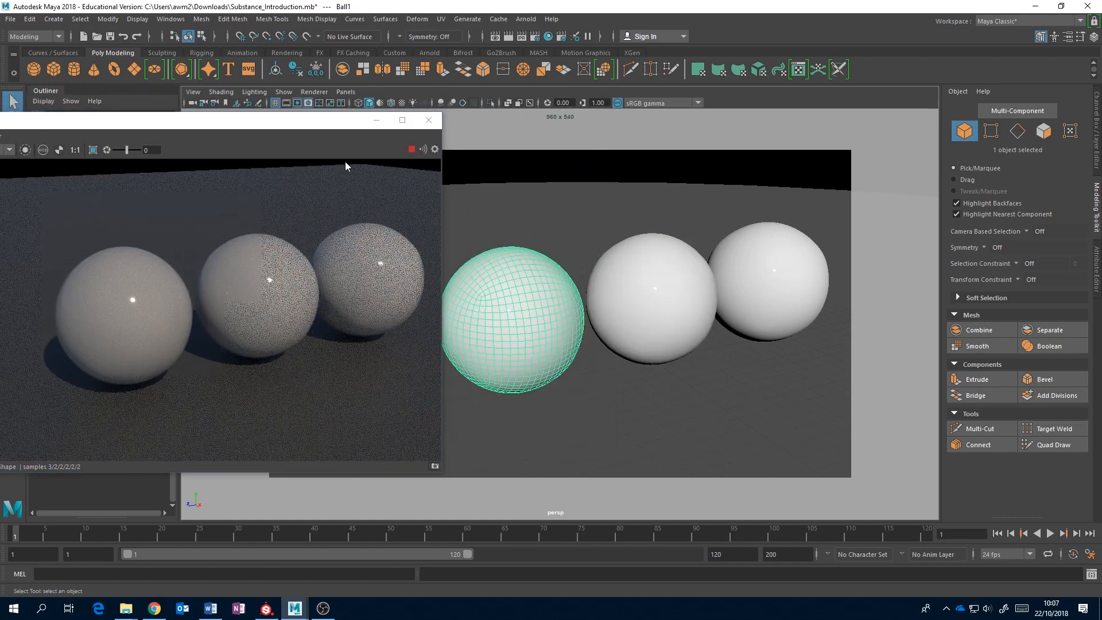
drag(336, 129, 425, 121)
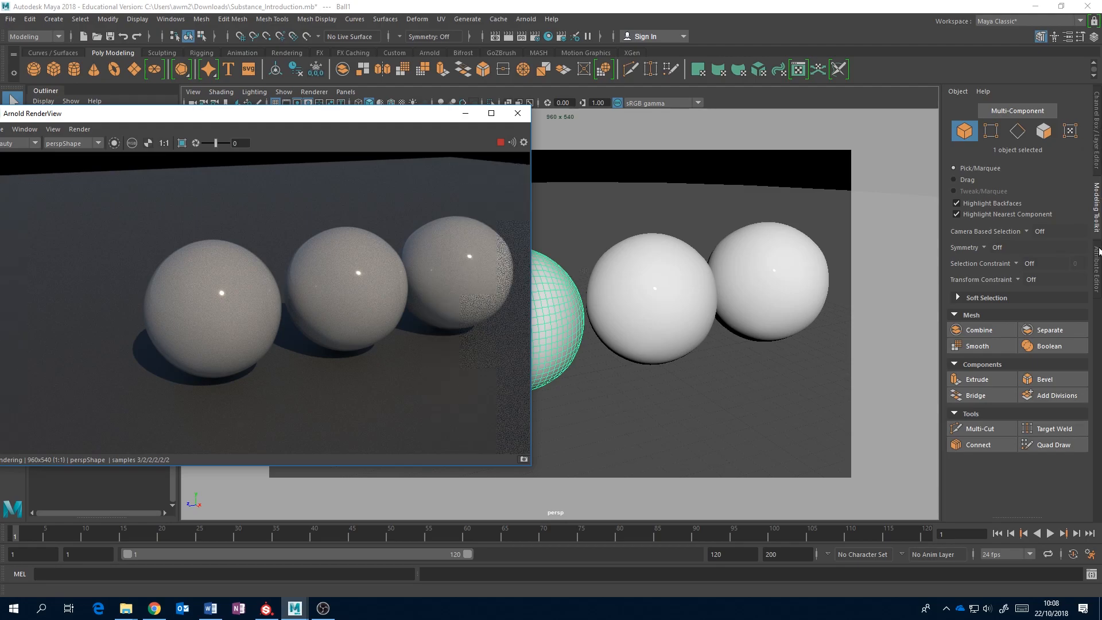
click(1097, 261)
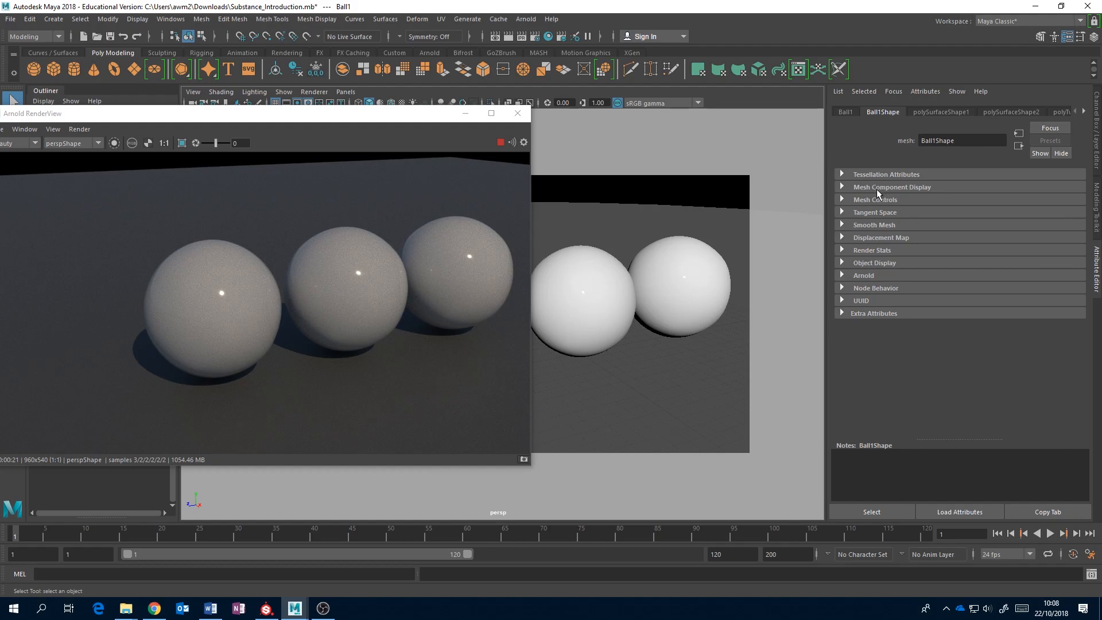
click(1085, 113)
click(1085, 113)
click(1086, 113)
click(1085, 113)
click(1086, 112)
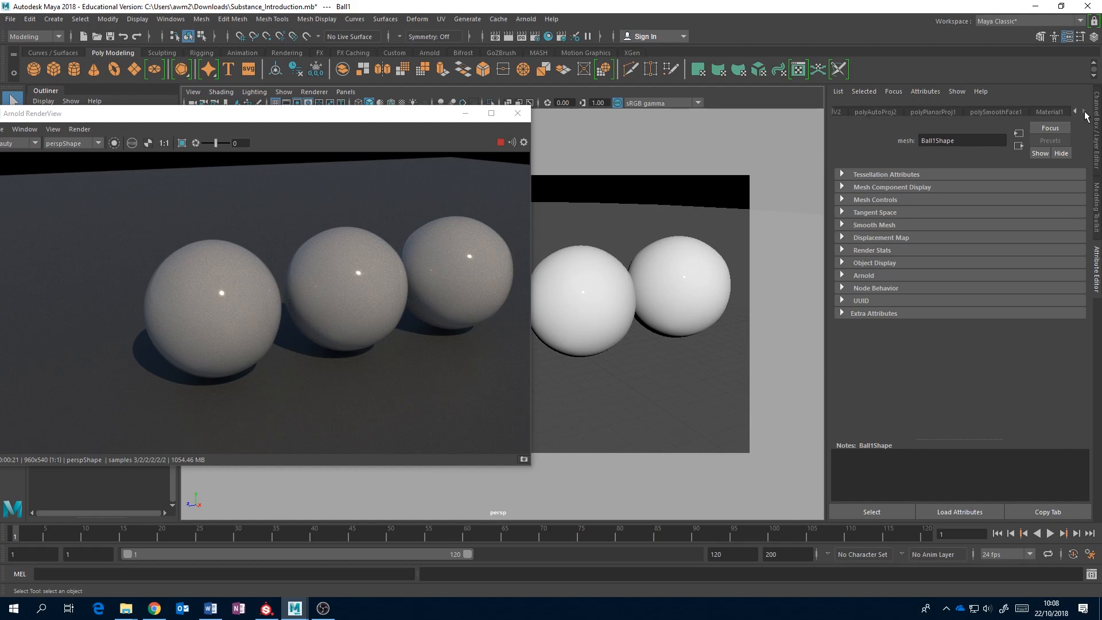
click(1052, 113)
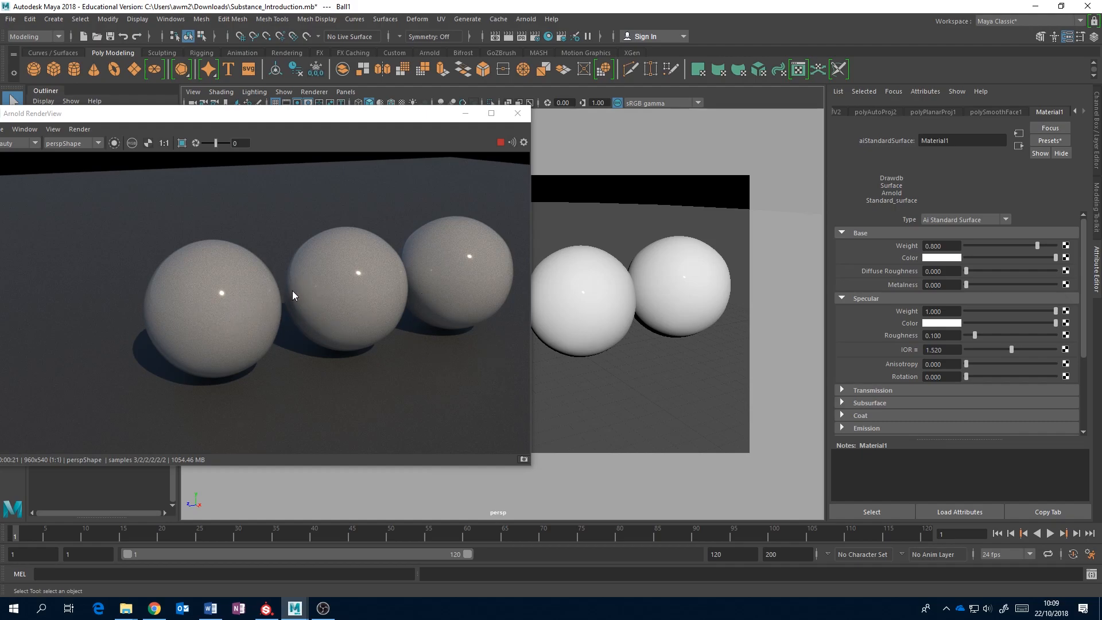
- Try dark red, blue and dark grey shades as Material1's base color, and settle on a saturated medium blue
mouse_move(1084, 243)
mouse_down()
mouse_move(1088, 276)
mouse_move(1089, 243)
mouse_up()
click(941, 258)
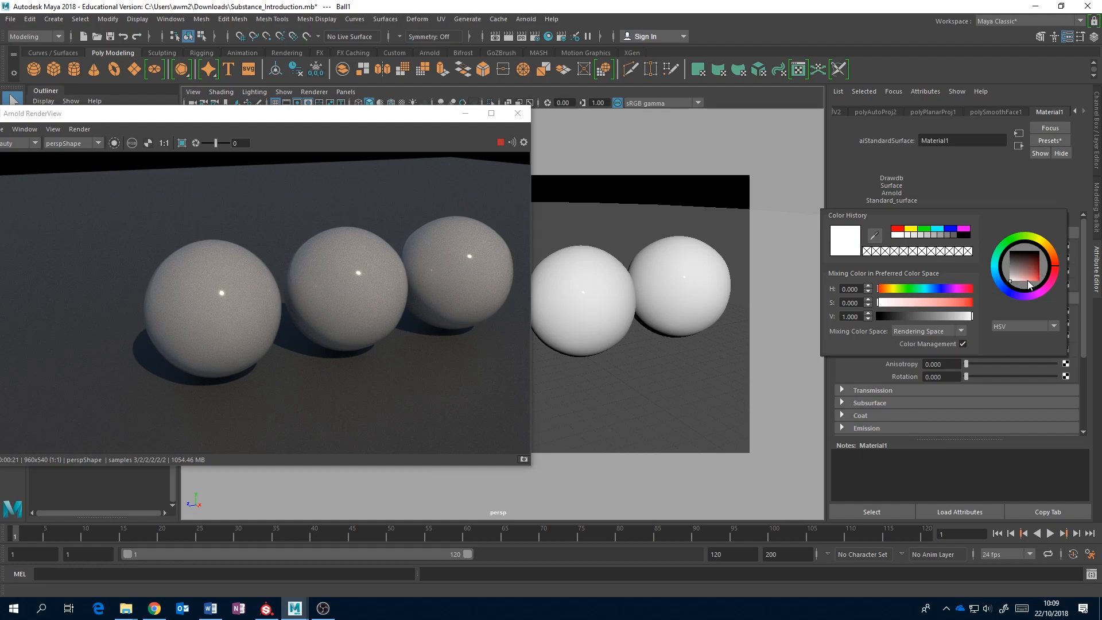
drag(1026, 268, 1028, 266)
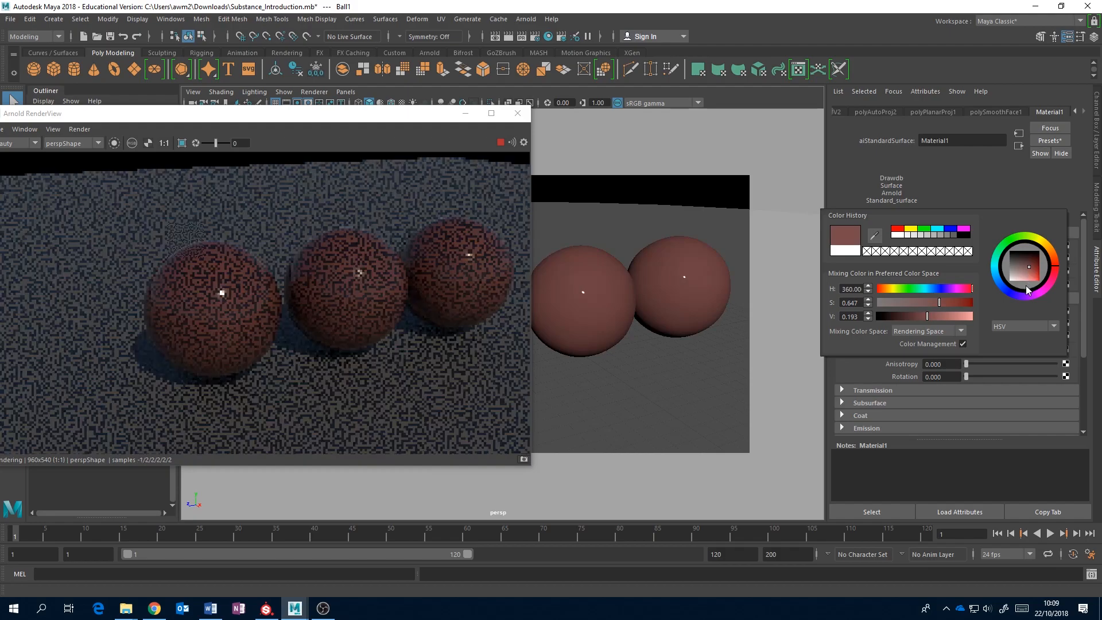
click(1057, 276)
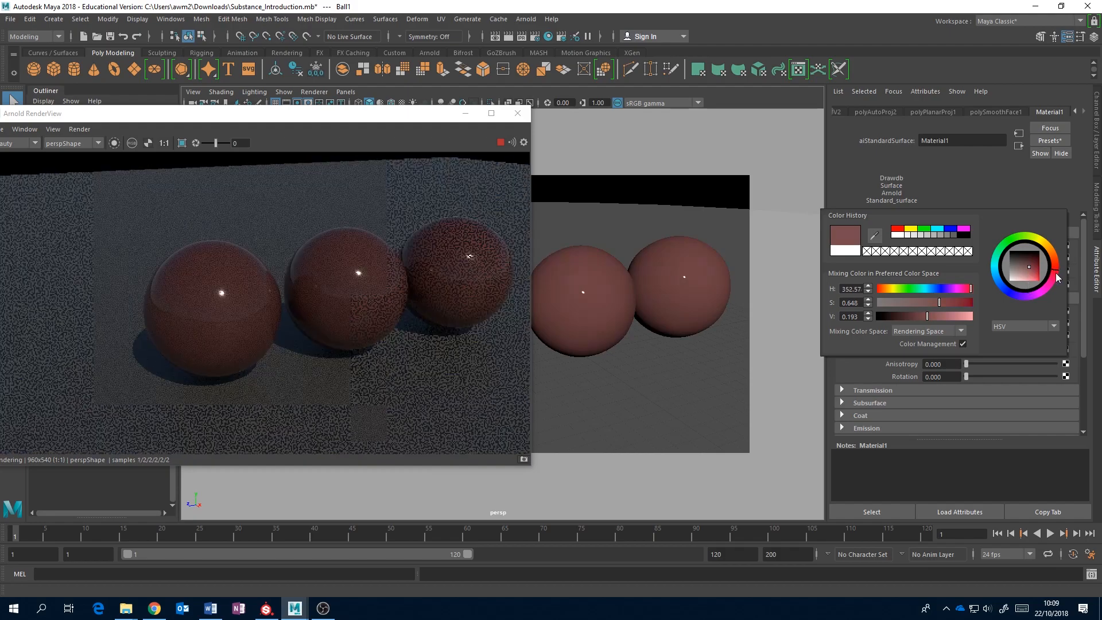
click(995, 282)
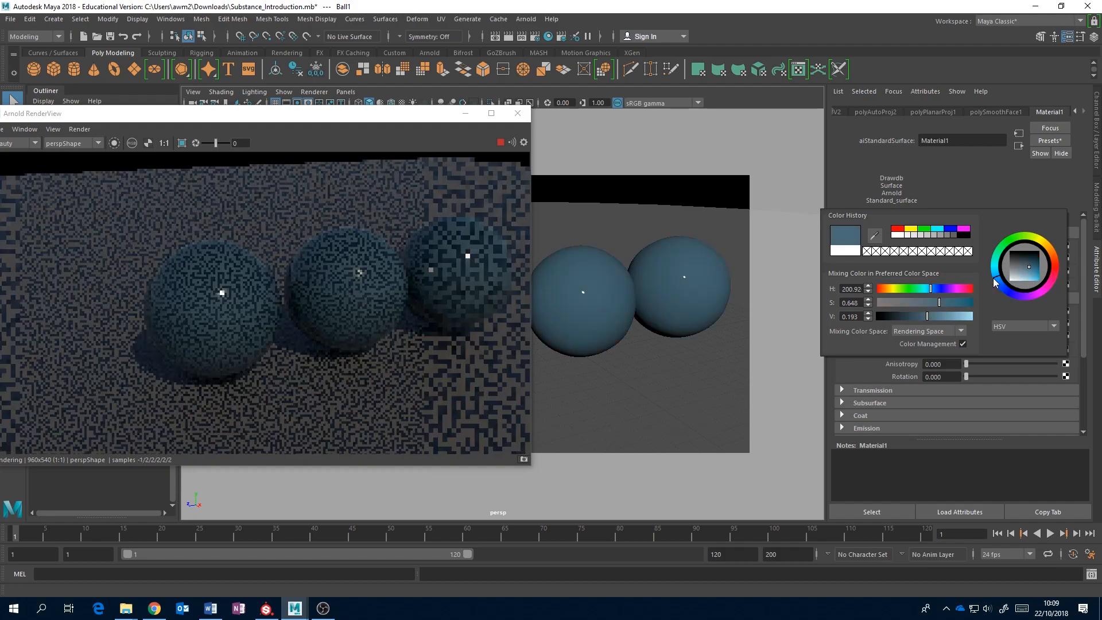
click(1034, 279)
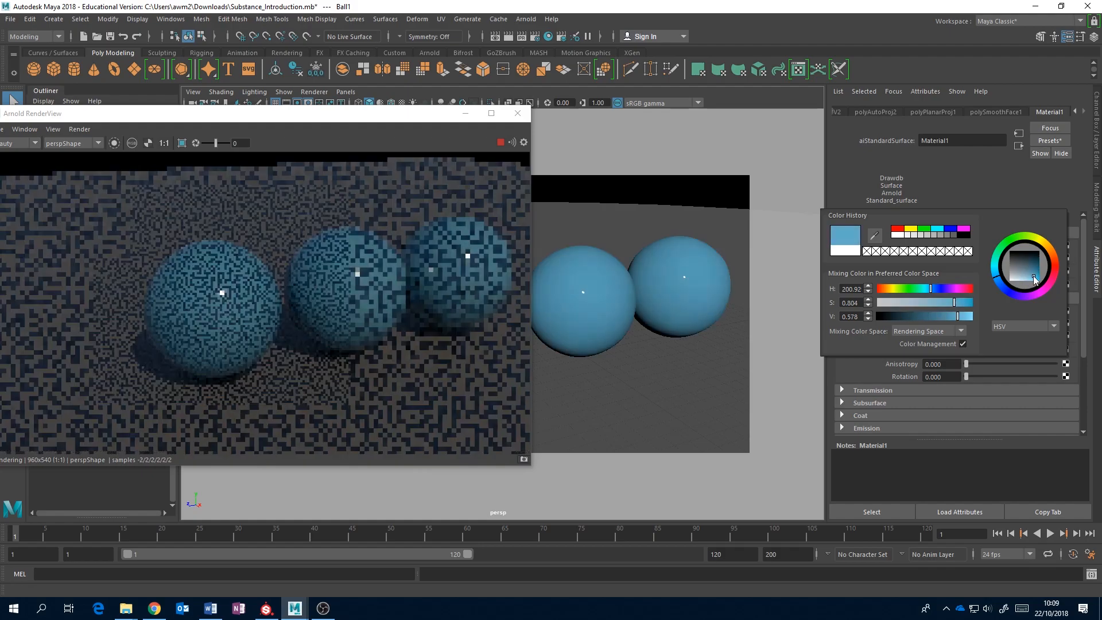
click(1035, 271)
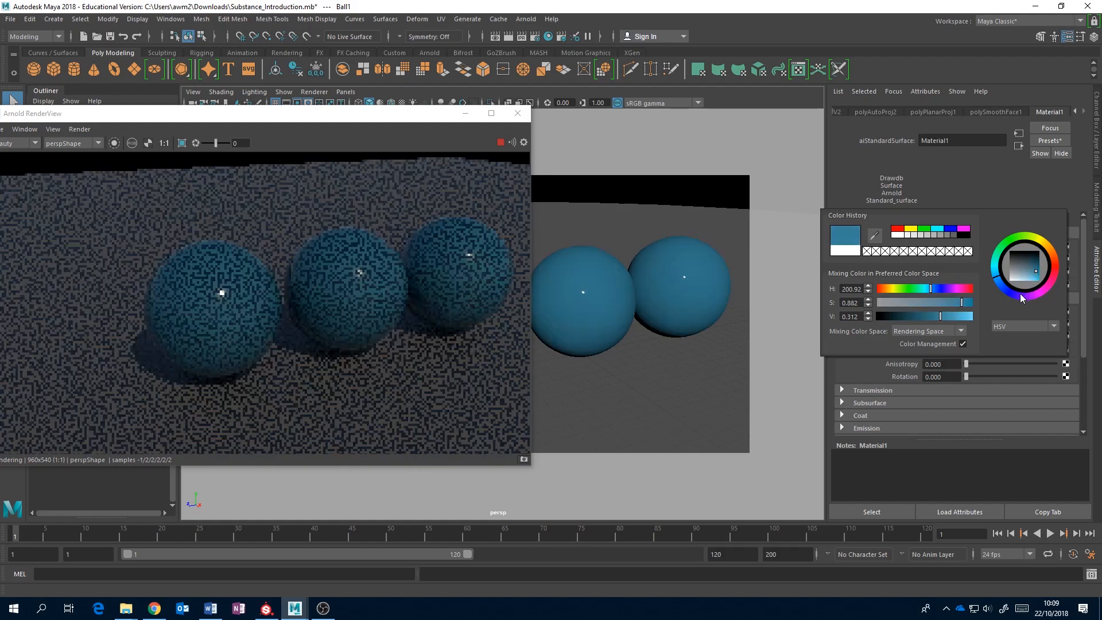
click(1013, 262)
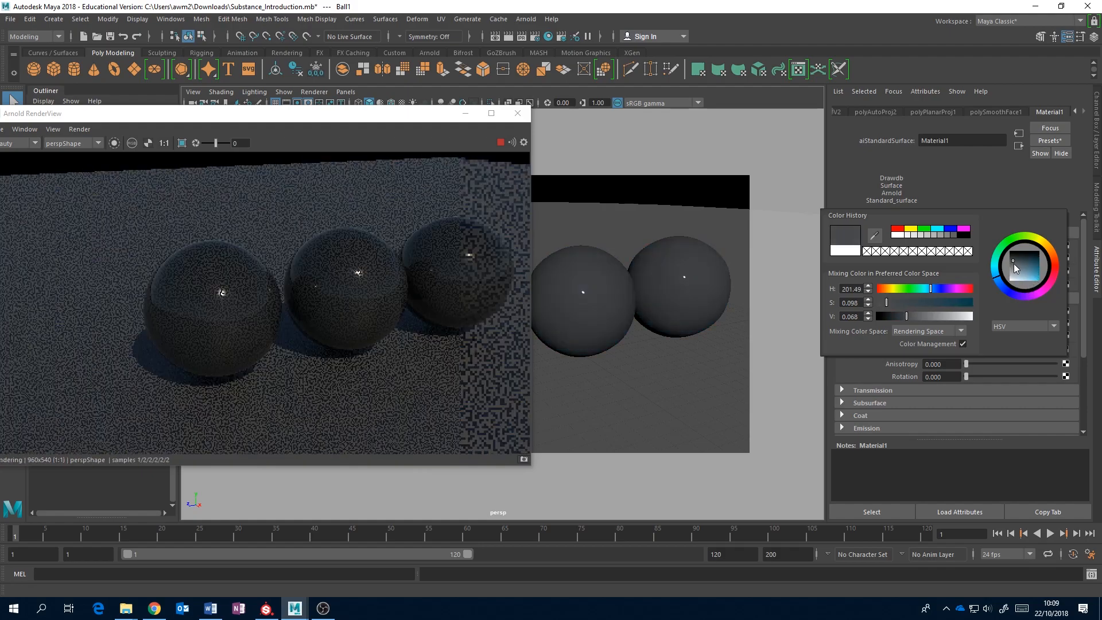
click(1027, 274)
click(1033, 273)
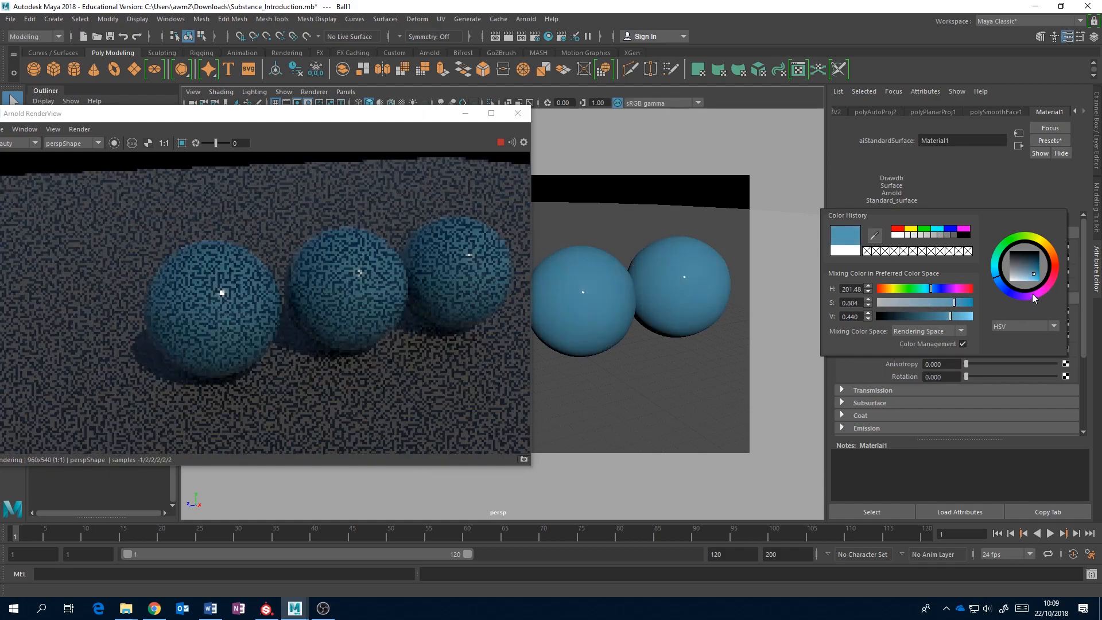
click(1004, 292)
mouse_move(1003, 292)
mouse_down()
mouse_move(994, 281)
mouse_move(1034, 268)
mouse_move(1037, 276)
mouse_up()
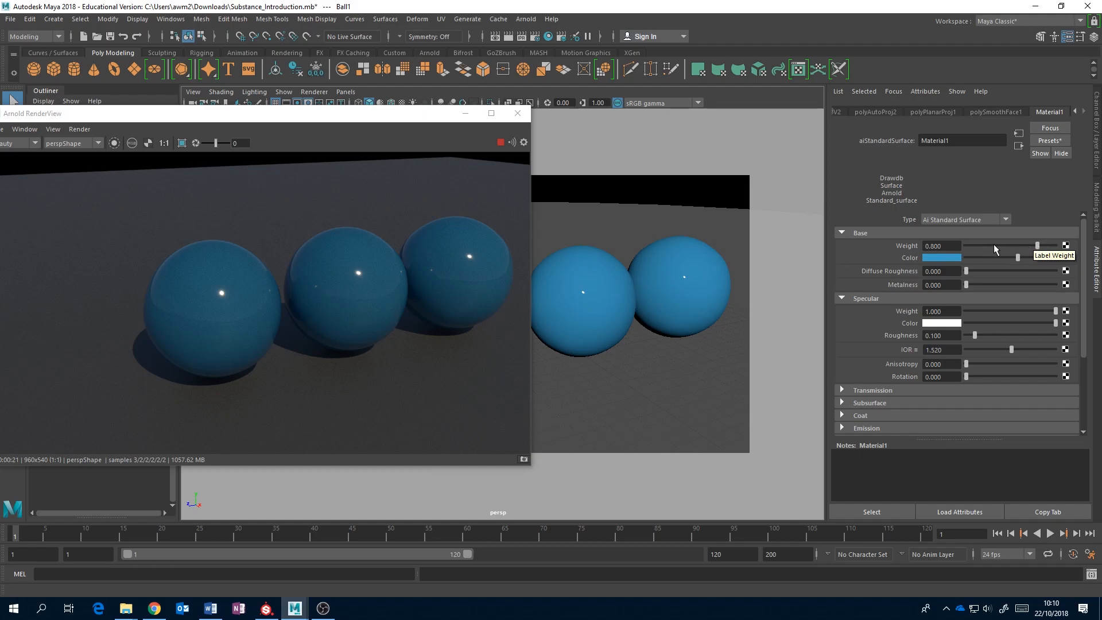
- Try a base weight of about 0.104 on Material1, raise it to 1.000, and set metalness to 1
drag(1035, 244, 975, 247)
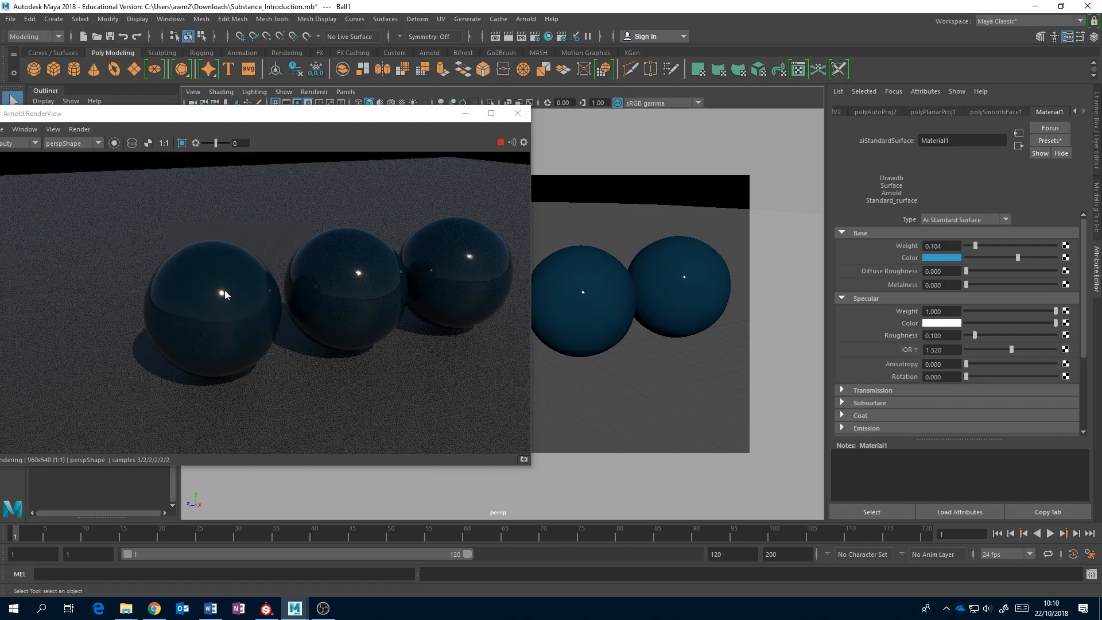
drag(979, 244, 1073, 245)
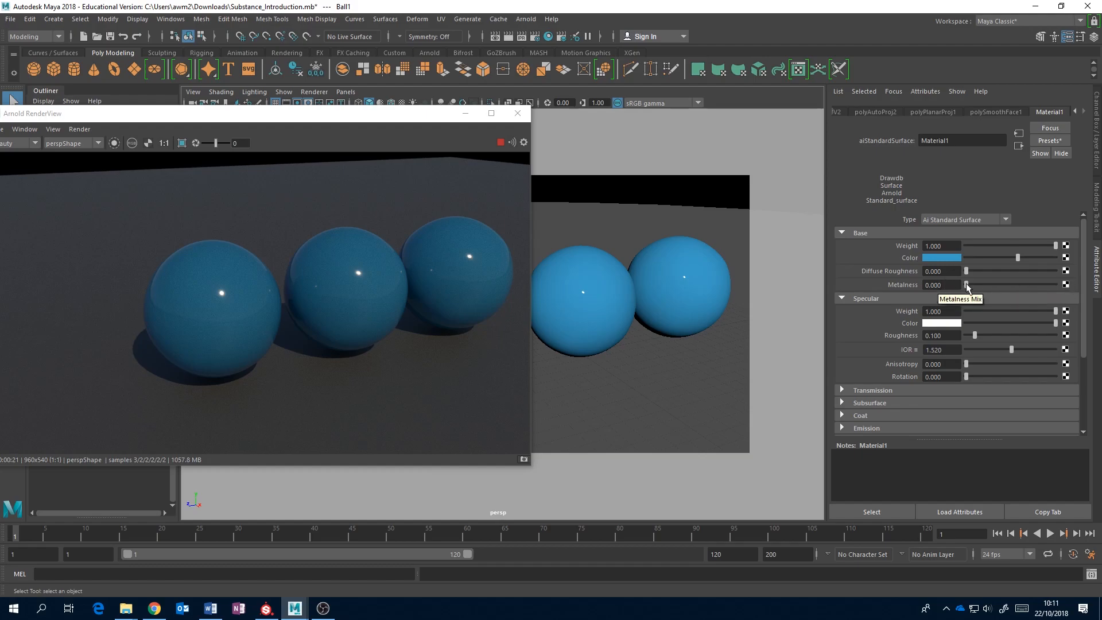
click(923, 287)
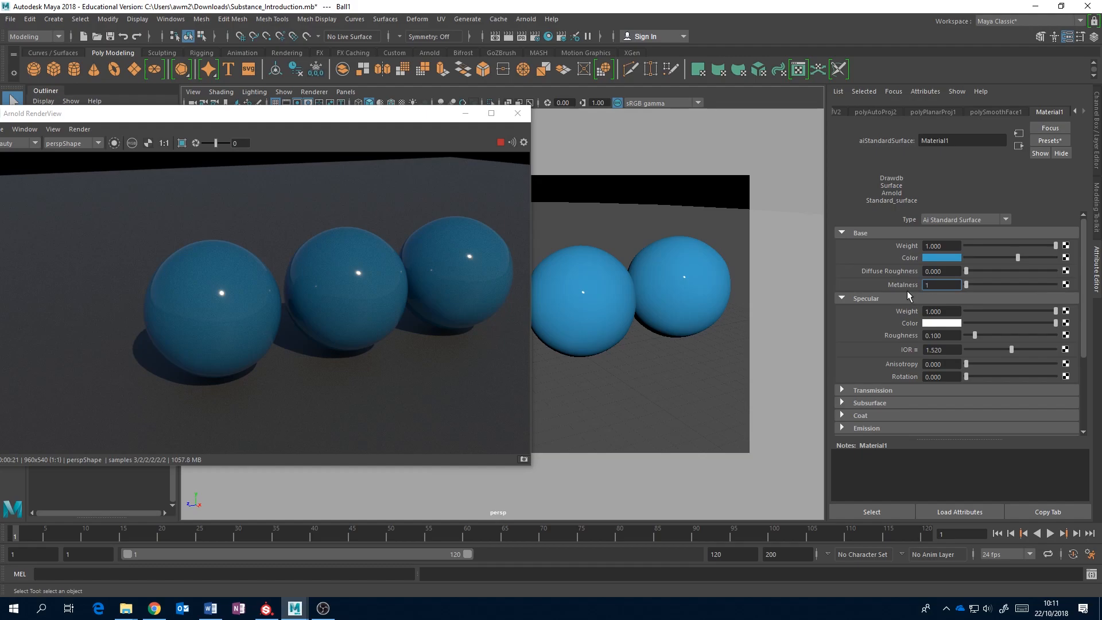
text(1)
key(Return)
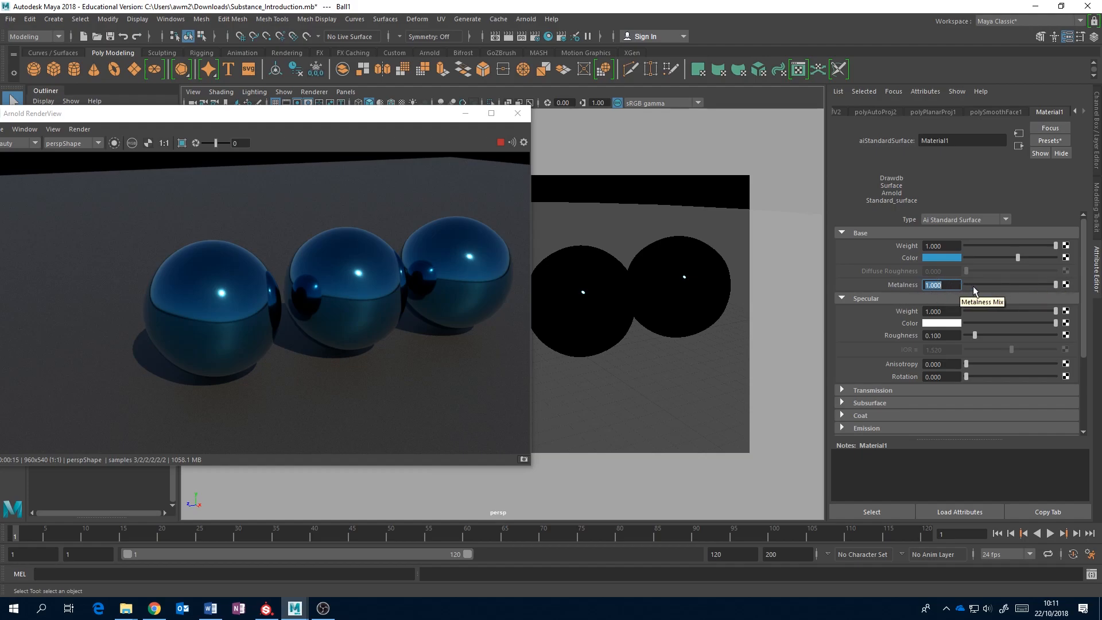
- Compare the non-metallic look by setting Material1's metalness to 0, and return it to 1
click(932, 285)
text(0)
key(Return)
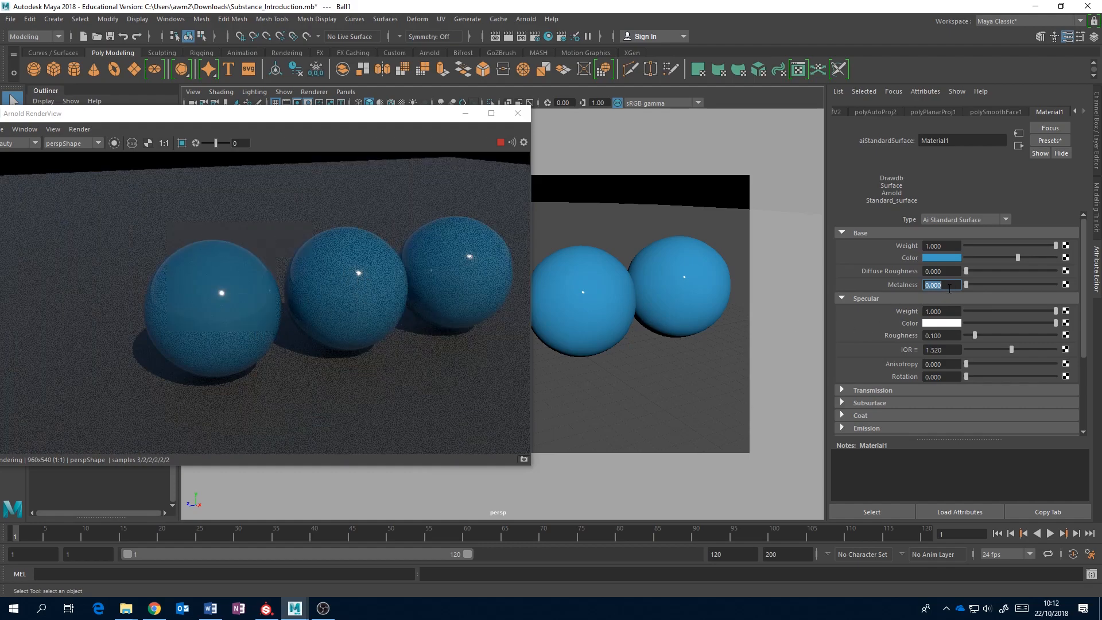
text(1)
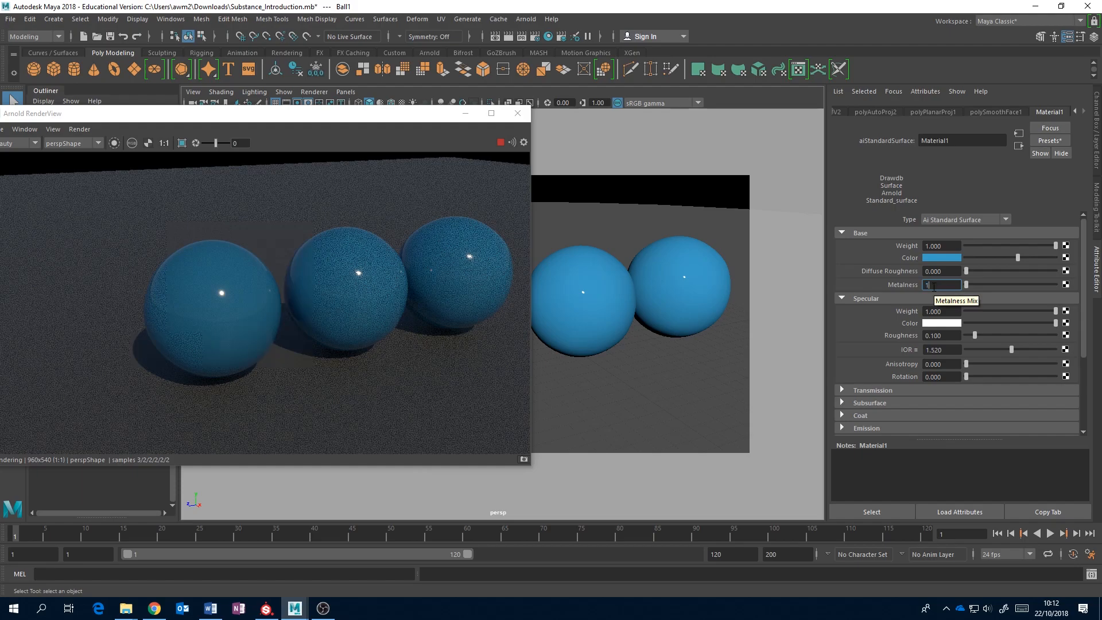
key(Return)
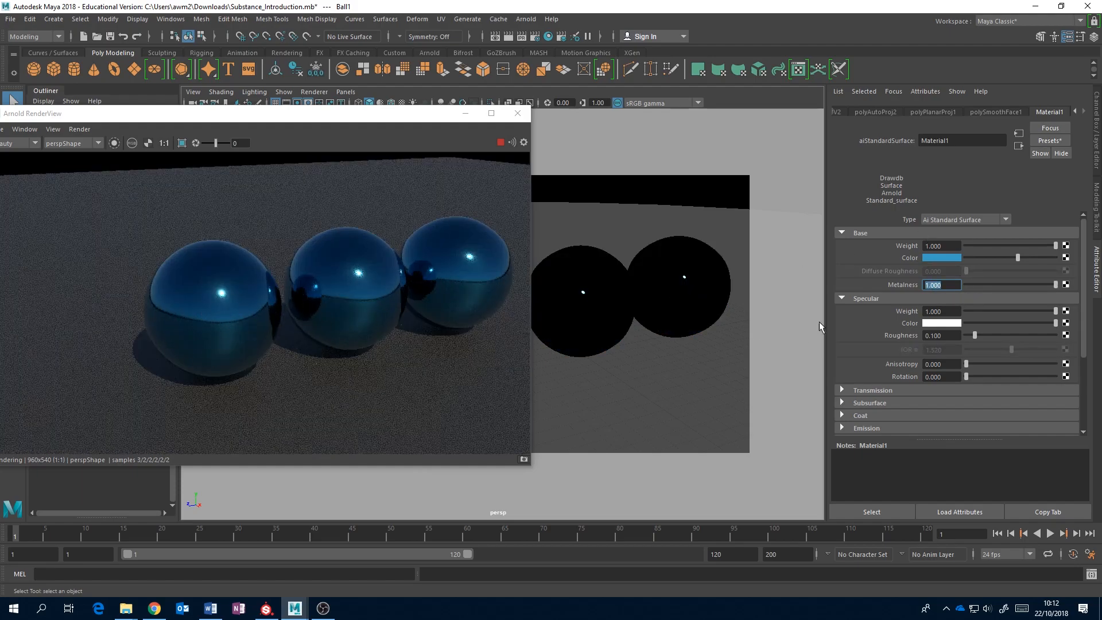
- Set Material1's metalness to 0, try a value of about 0.519, and return it to 0
text(0)
key(Return)
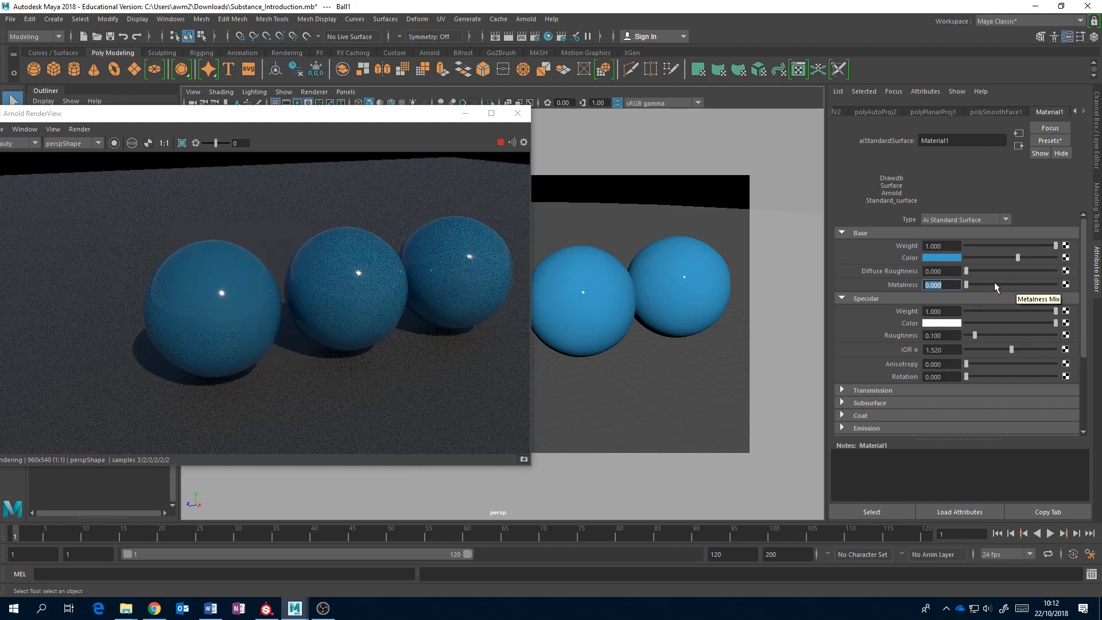
drag(1000, 284, 1011, 285)
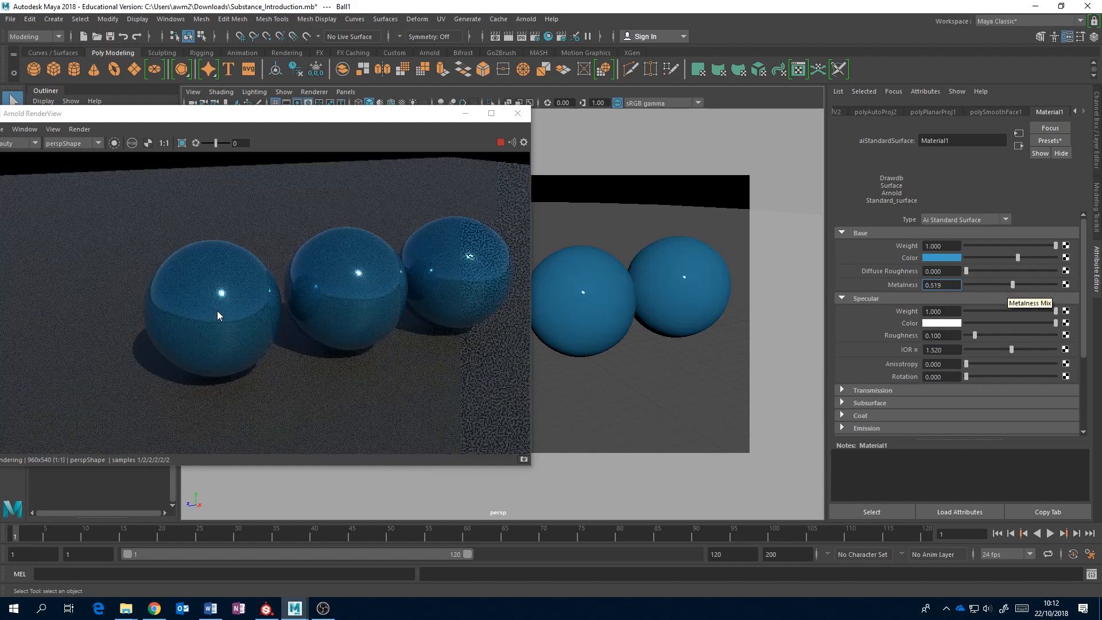
click(964, 285)
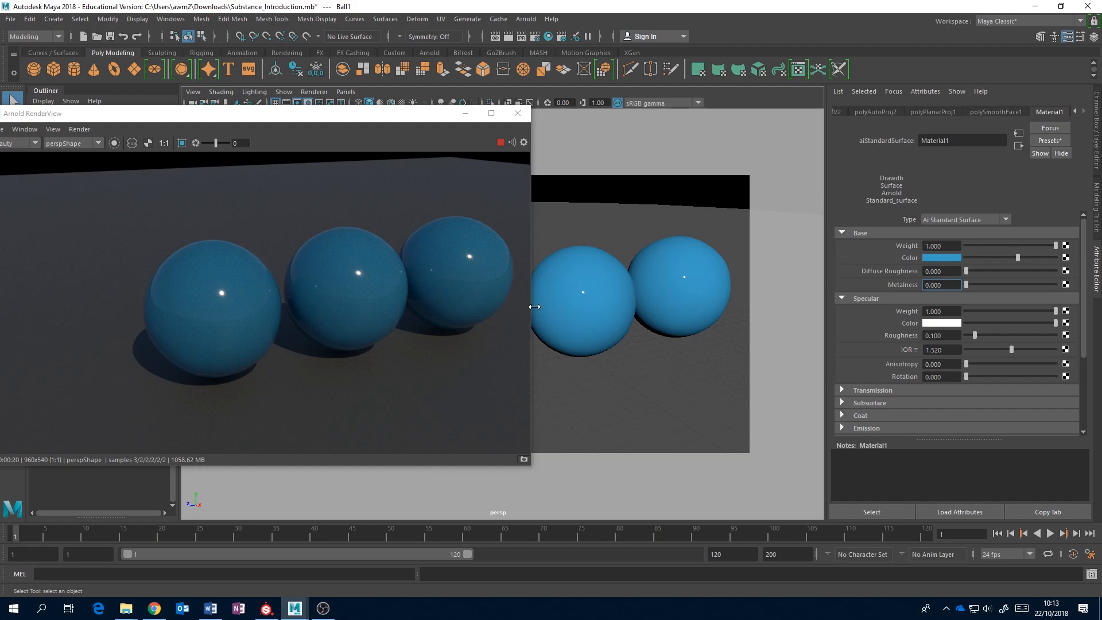
- Reposition the render window, then try a specular weight of 0 on Material1 and restore it to 1.000
drag(339, 114, 388, 120)
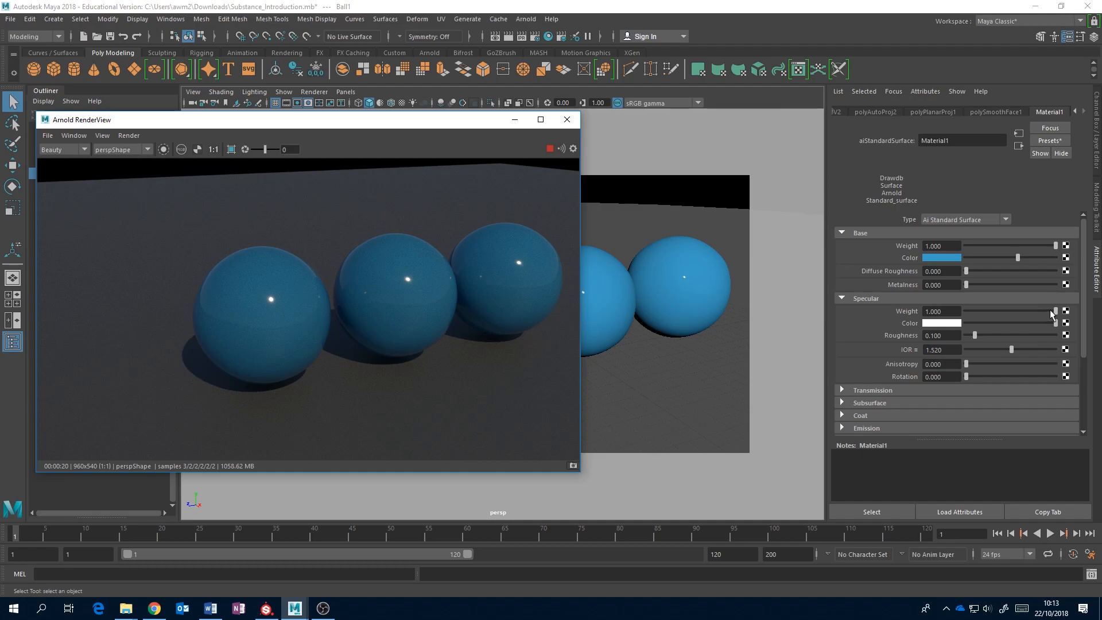
drag(1055, 311, 807, 427)
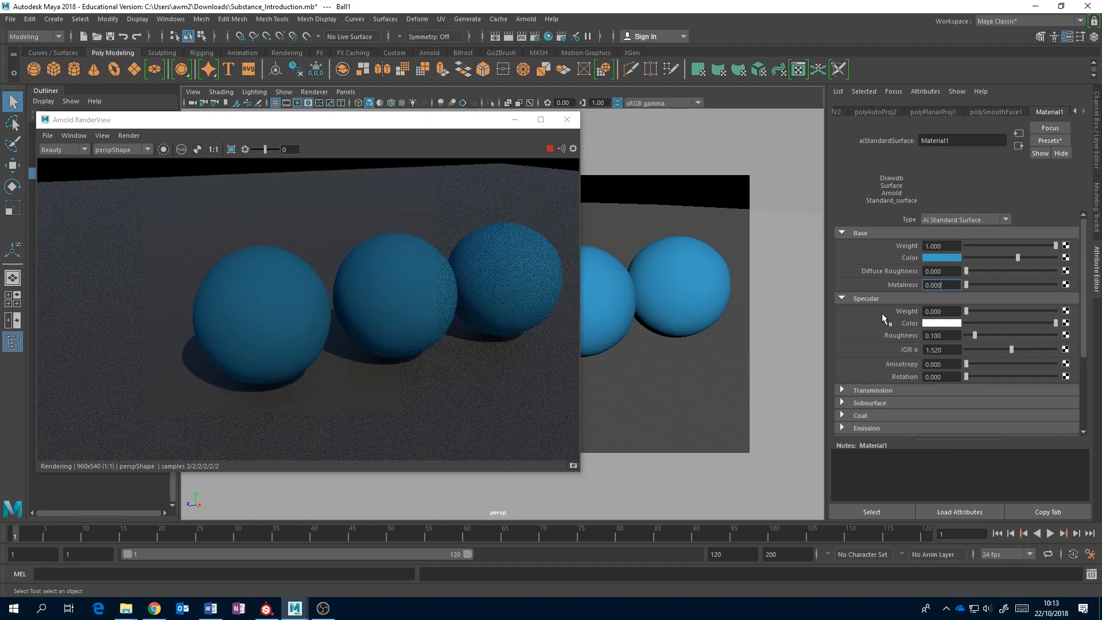
drag(989, 308, 1070, 312)
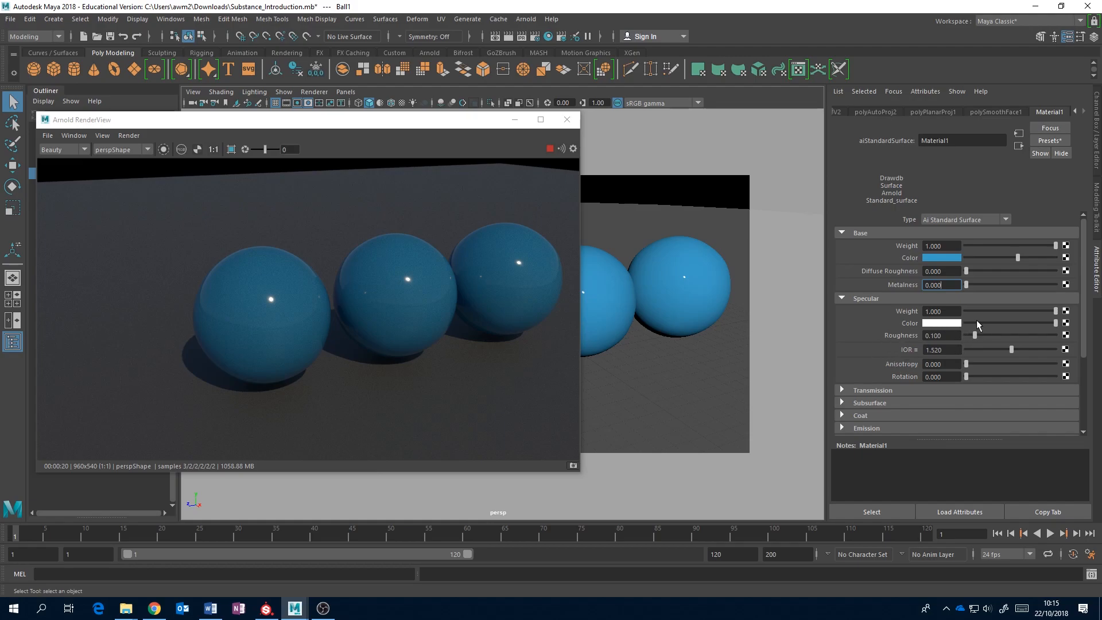
- Try an orange specular color on Material1 and change it back to white
click(932, 324)
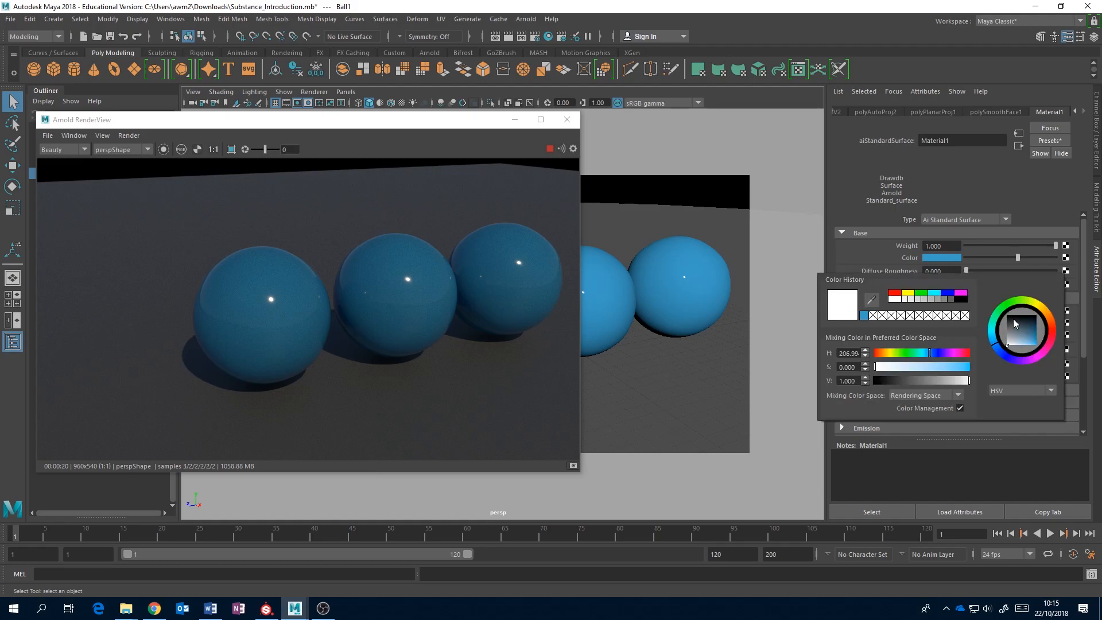
click(1051, 323)
click(1035, 337)
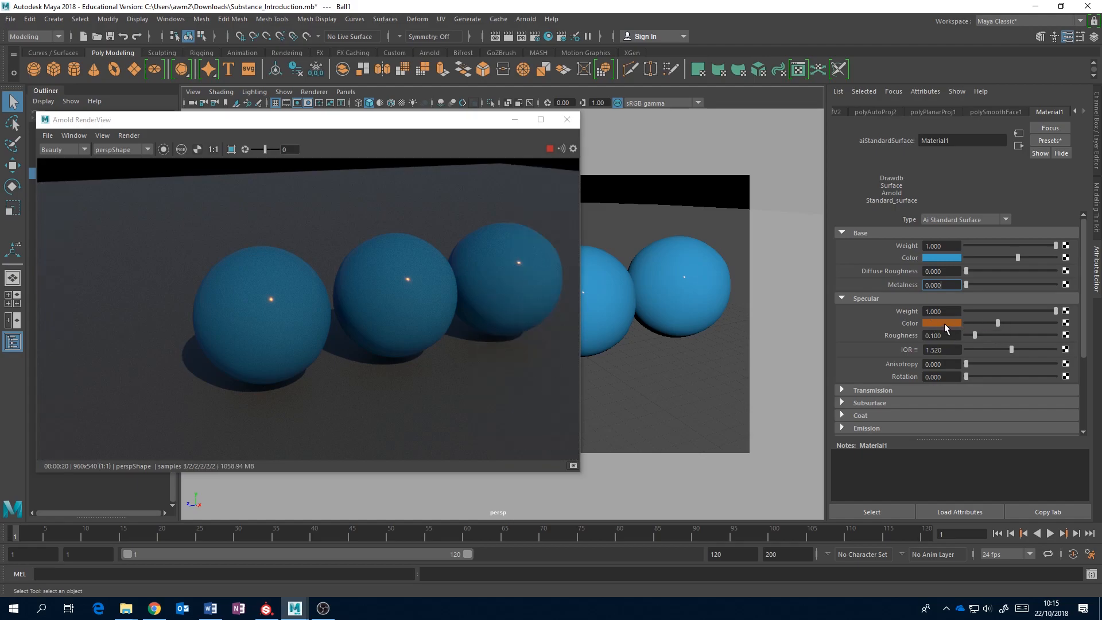
click(944, 323)
click(1023, 342)
drag(1021, 342, 989, 359)
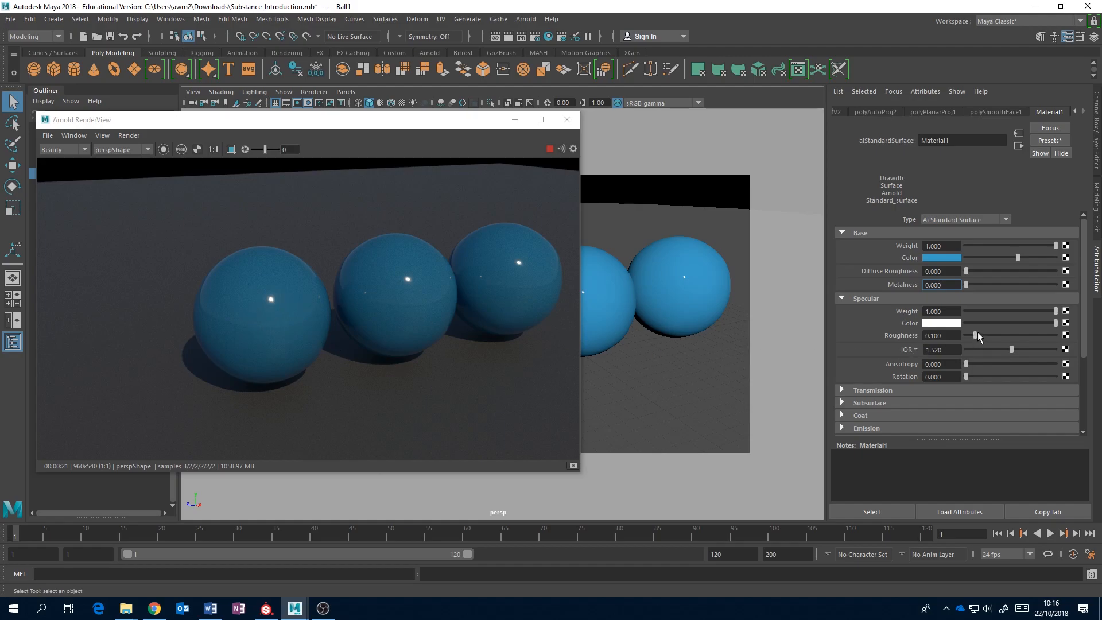
- Try specular roughness values of about 0.435, 0.987, 0.526 and 0.422 on Material1, and settle on 0.195
drag(977, 335, 1005, 335)
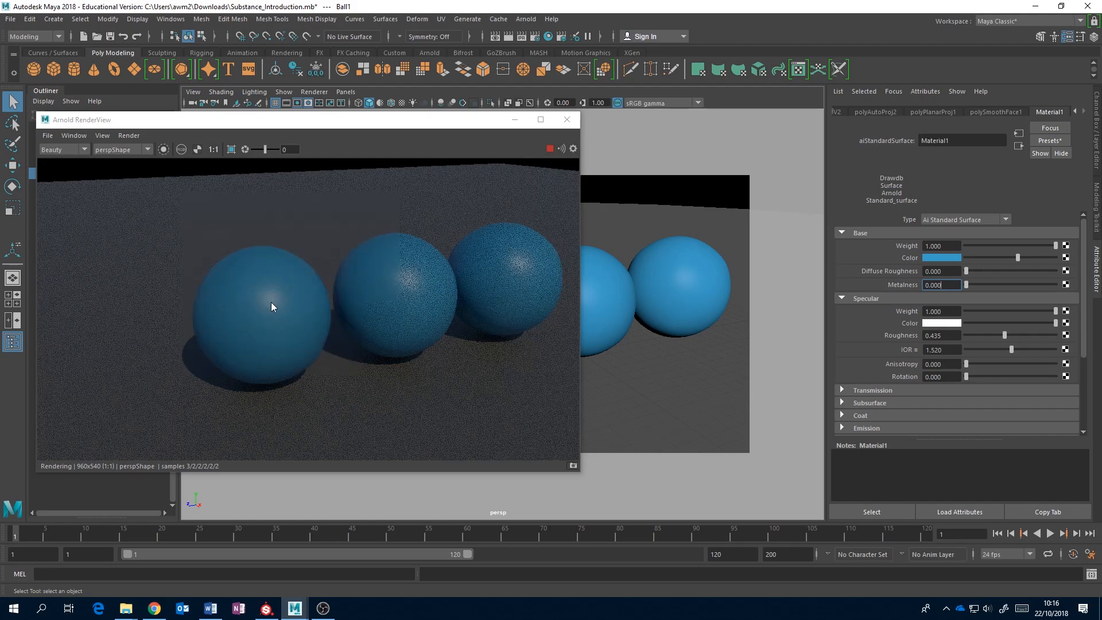
drag(1013, 335, 1053, 336)
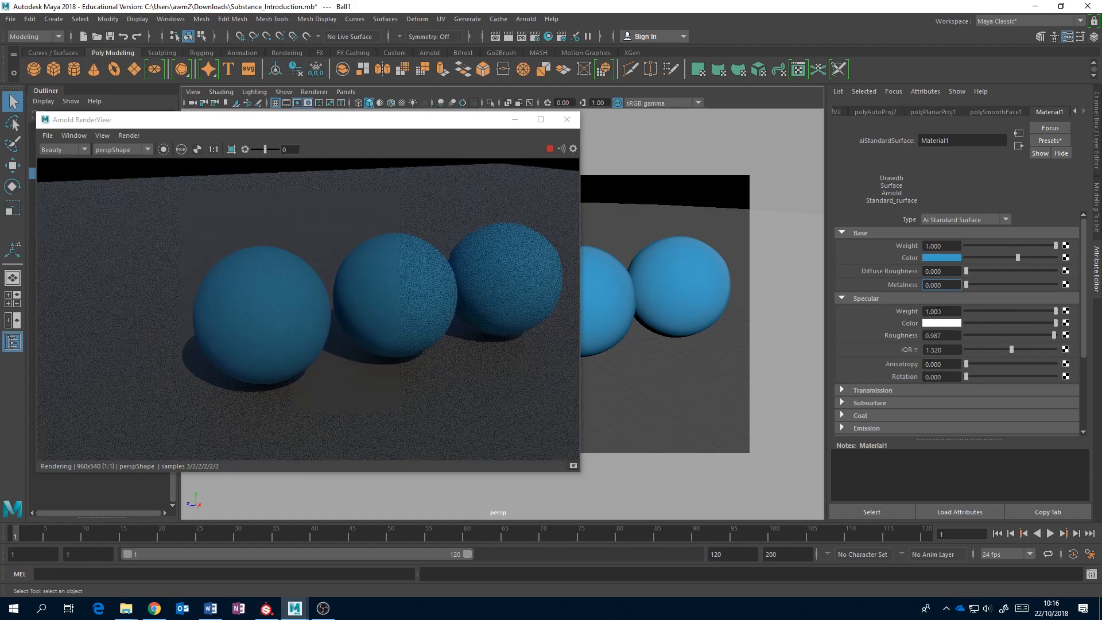
drag(1053, 335, 1014, 335)
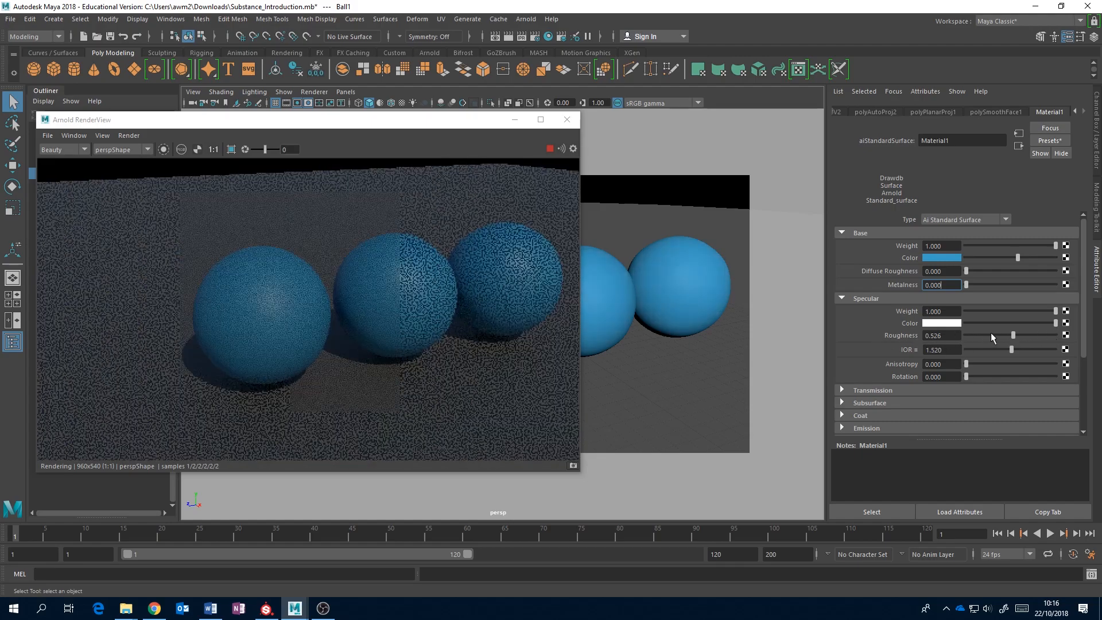
mouse_move(1012, 335)
mouse_down()
mouse_move(982, 336)
mouse_move(1032, 337)
mouse_move(1002, 339)
mouse_up()
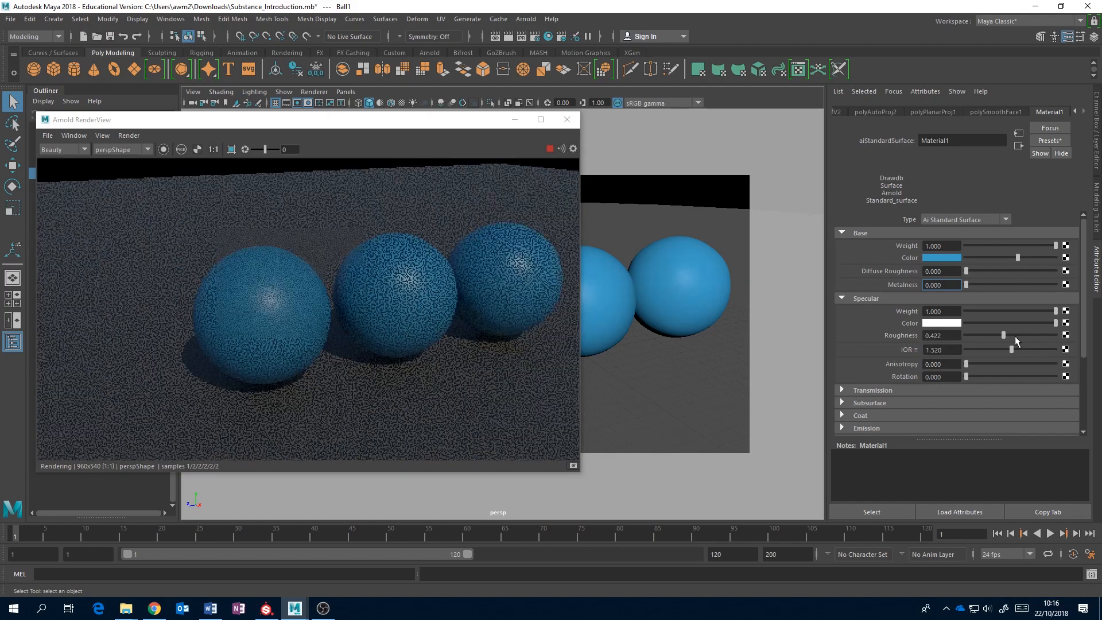
drag(1000, 333, 983, 335)
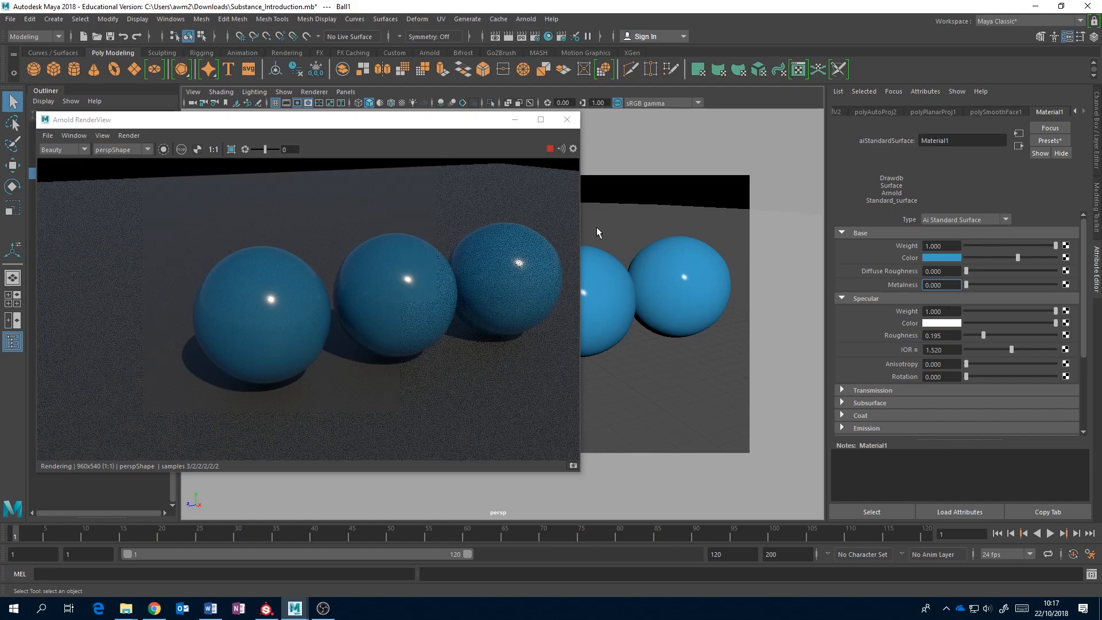
- Stop the live render, close the Arnold render window, and check the material on Ball2 and Ball3
click(550, 148)
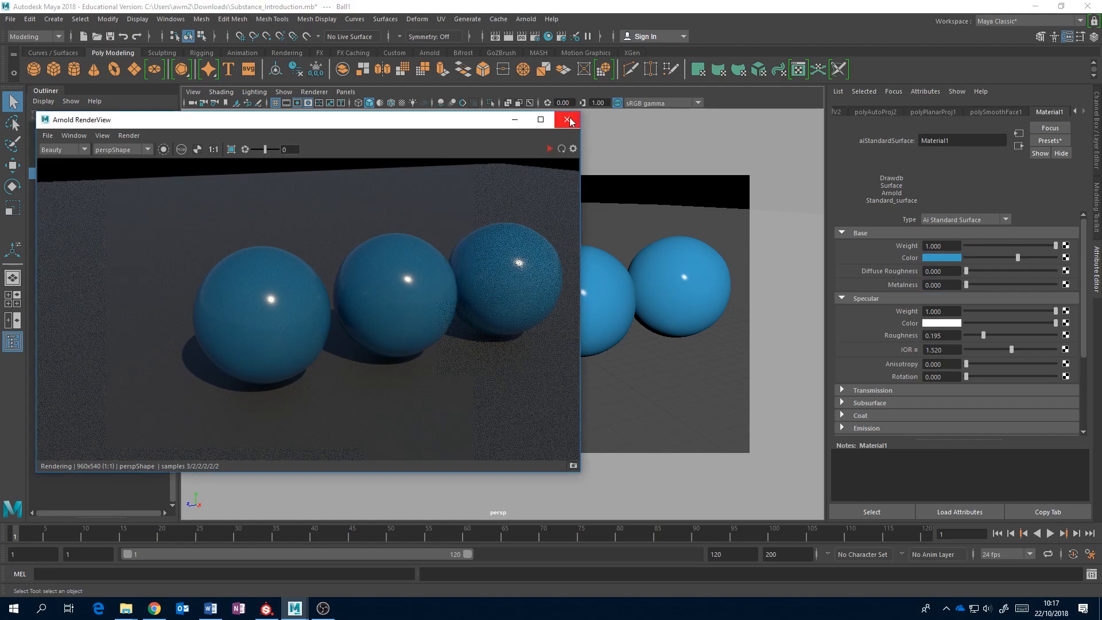
click(567, 120)
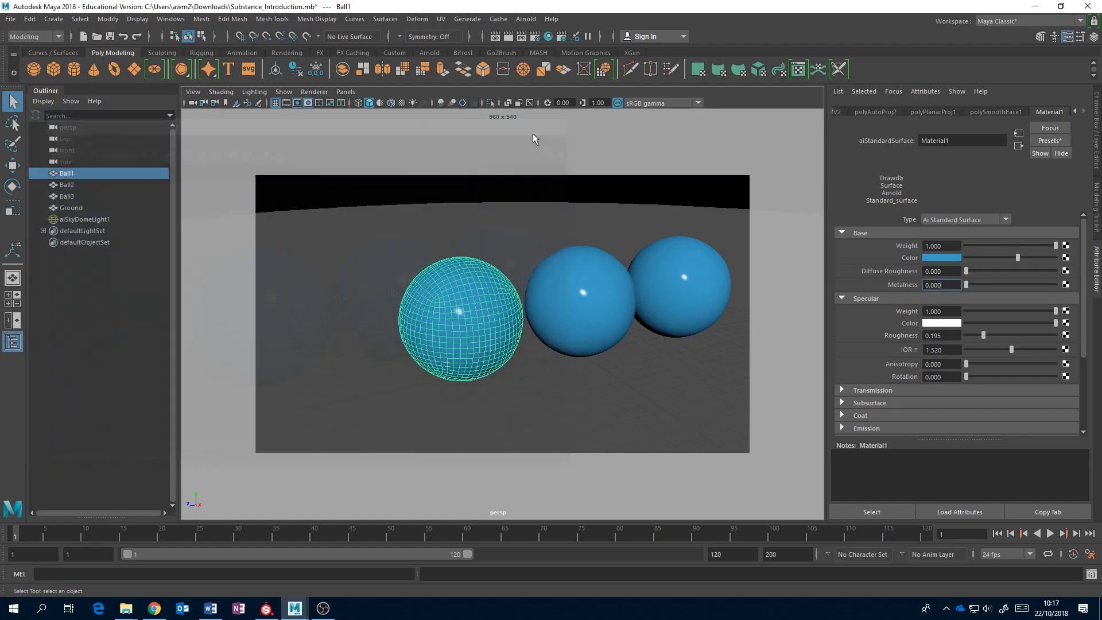
click(565, 290)
click(676, 277)
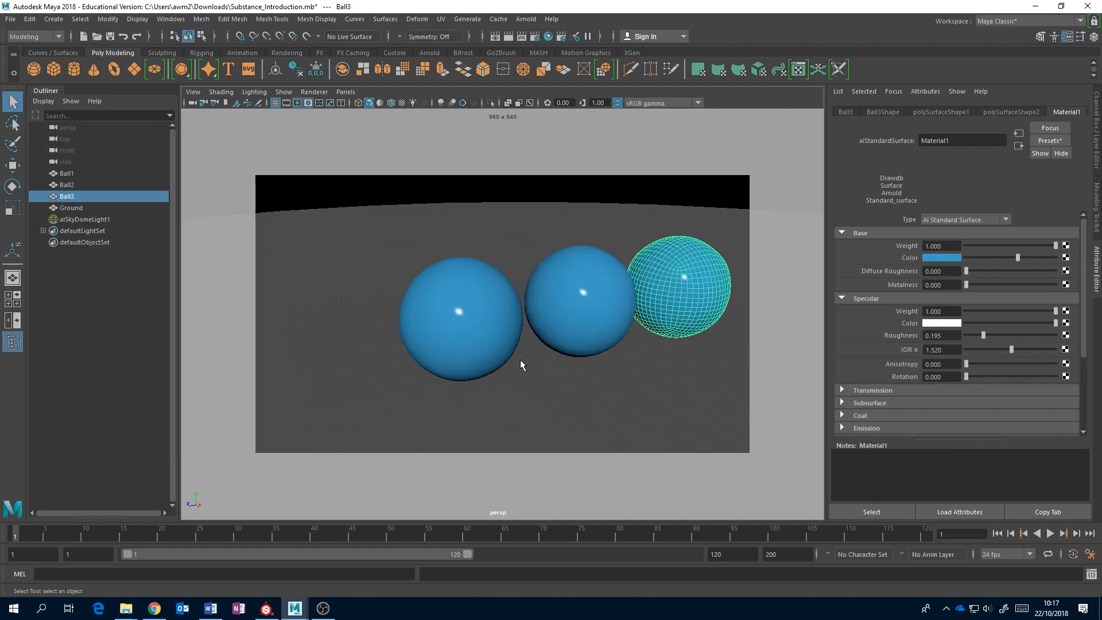
- Assign a new Arnold aiStandardSurface material to Ball1
click(471, 306)
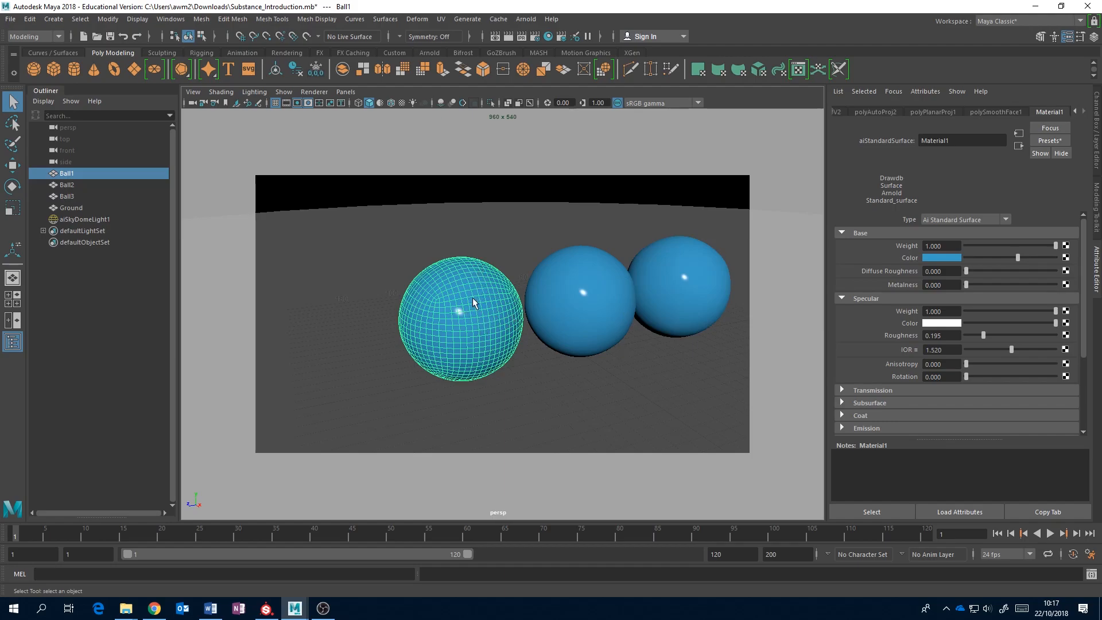
right_click(472, 298)
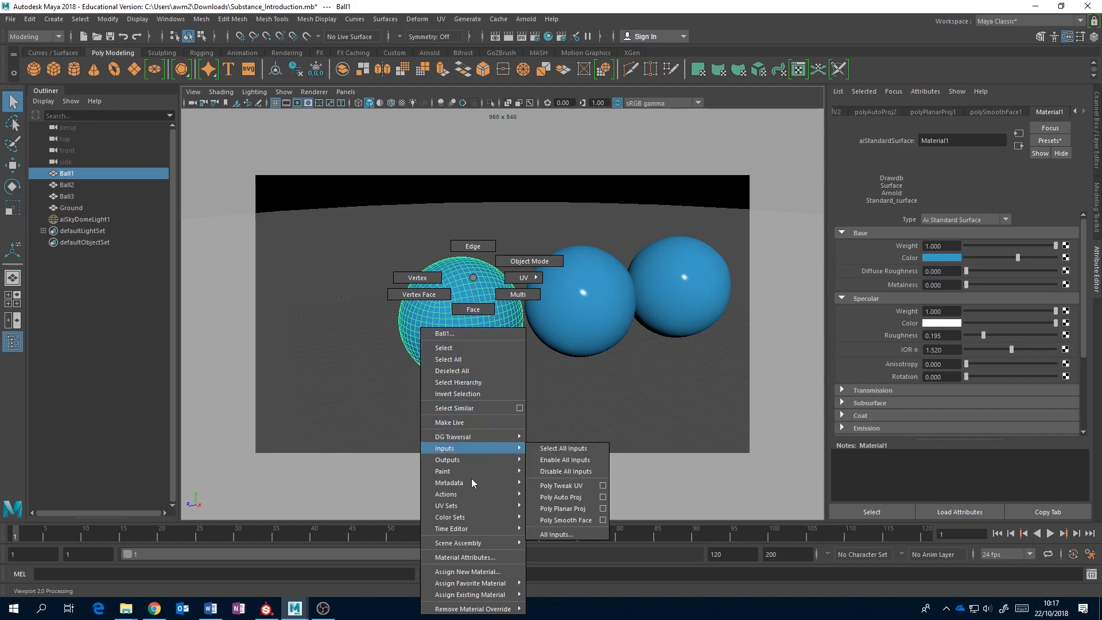
click(465, 571)
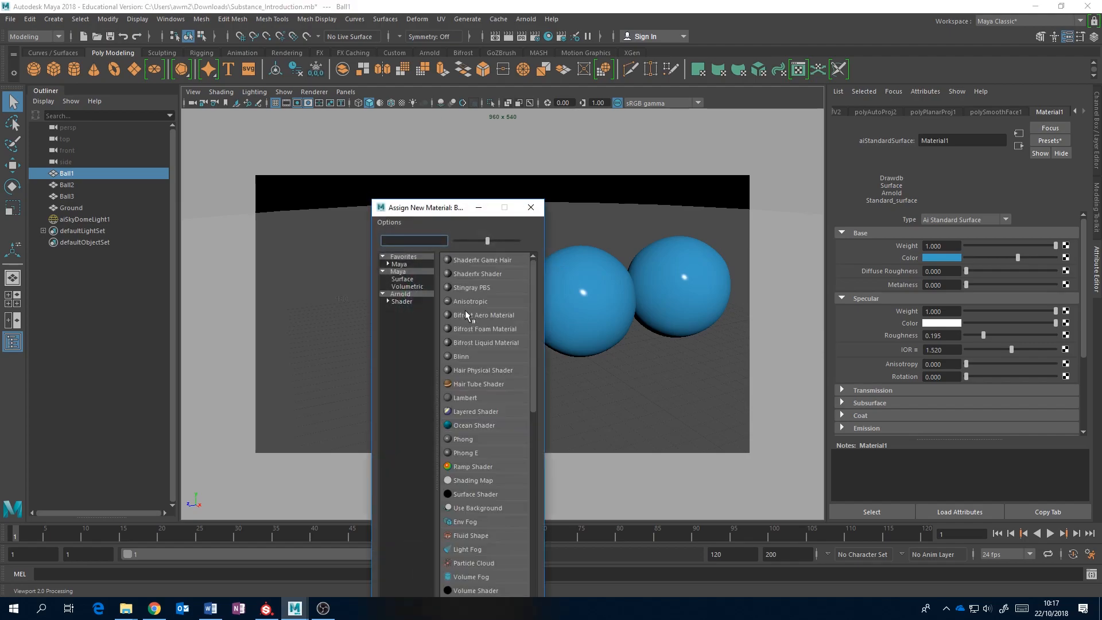
drag(441, 210, 447, 85)
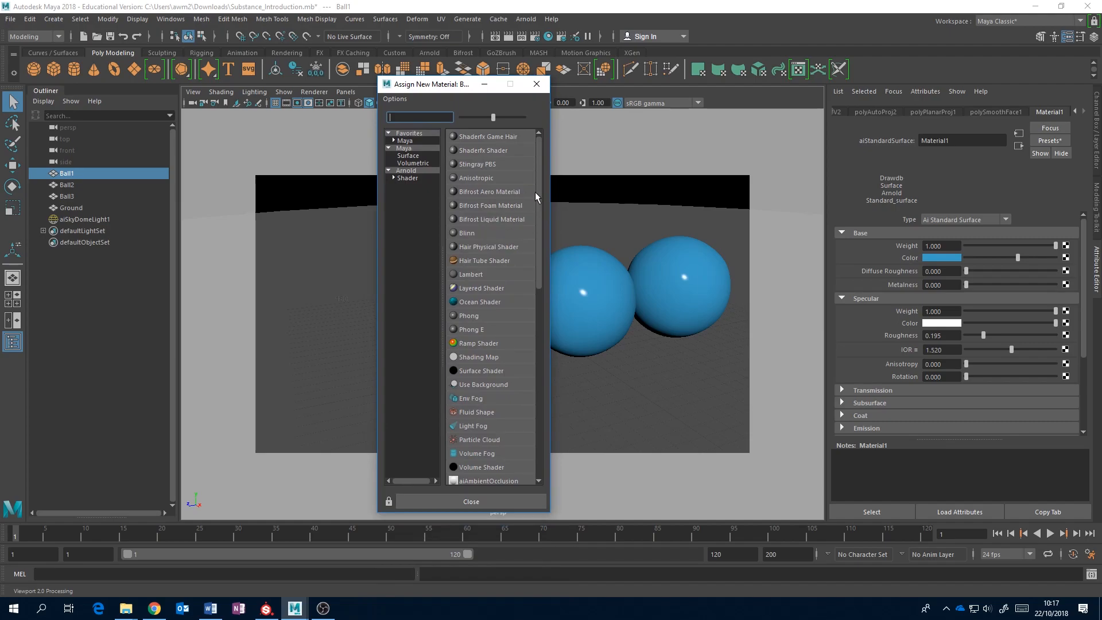
click(407, 171)
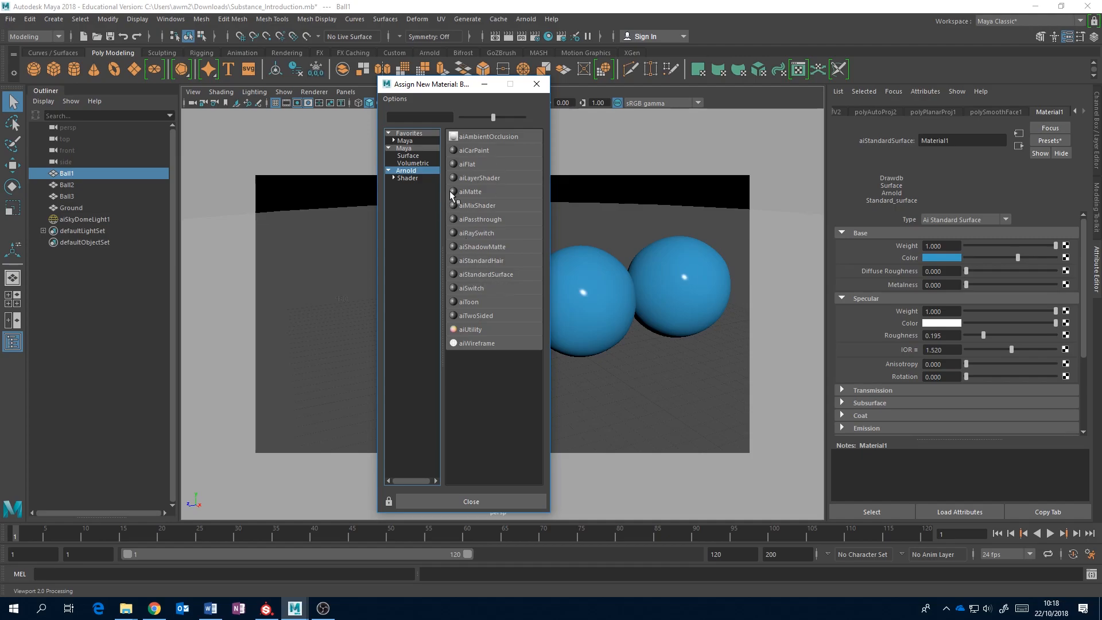
click(482, 274)
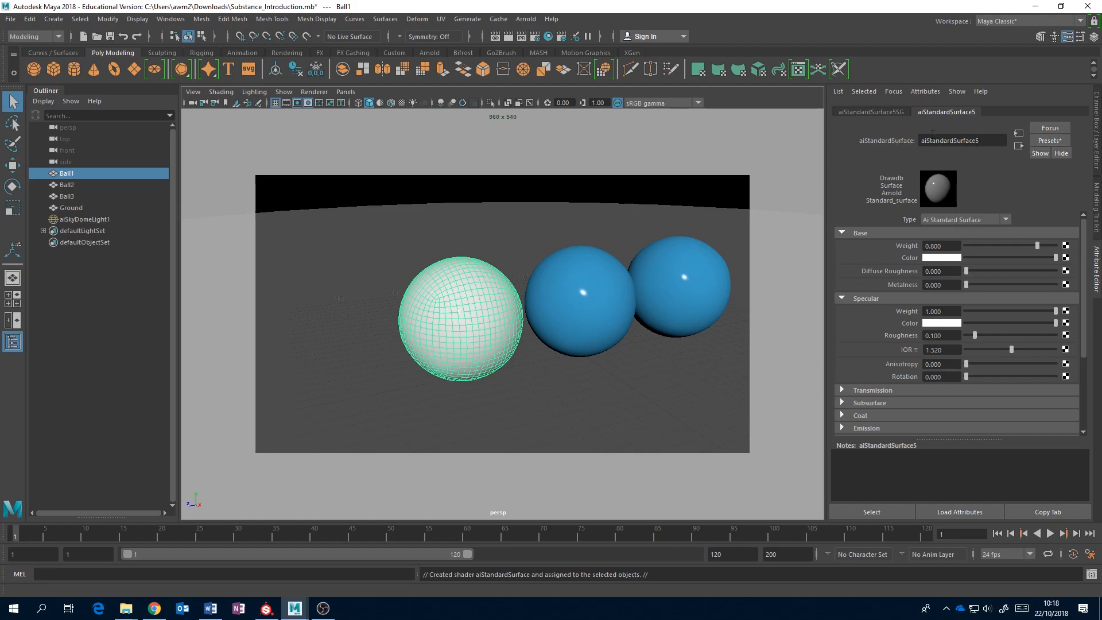
- Rename Ball1's new material as MyFirstmaterial
drag(995, 140, 883, 139)
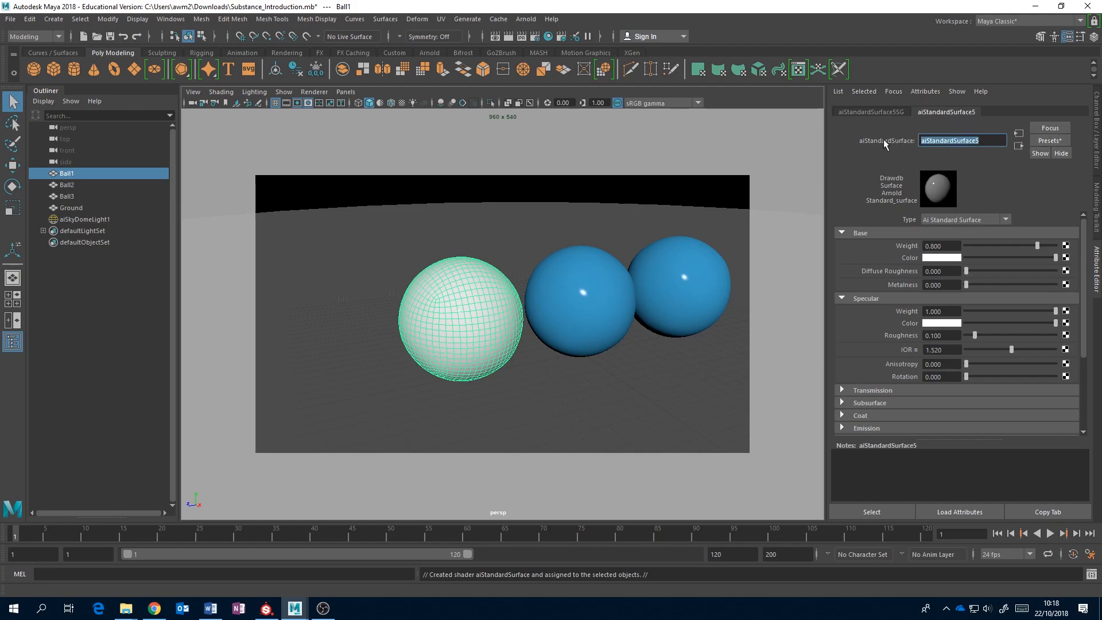
text(MyFirstmaterial)
key(Return)
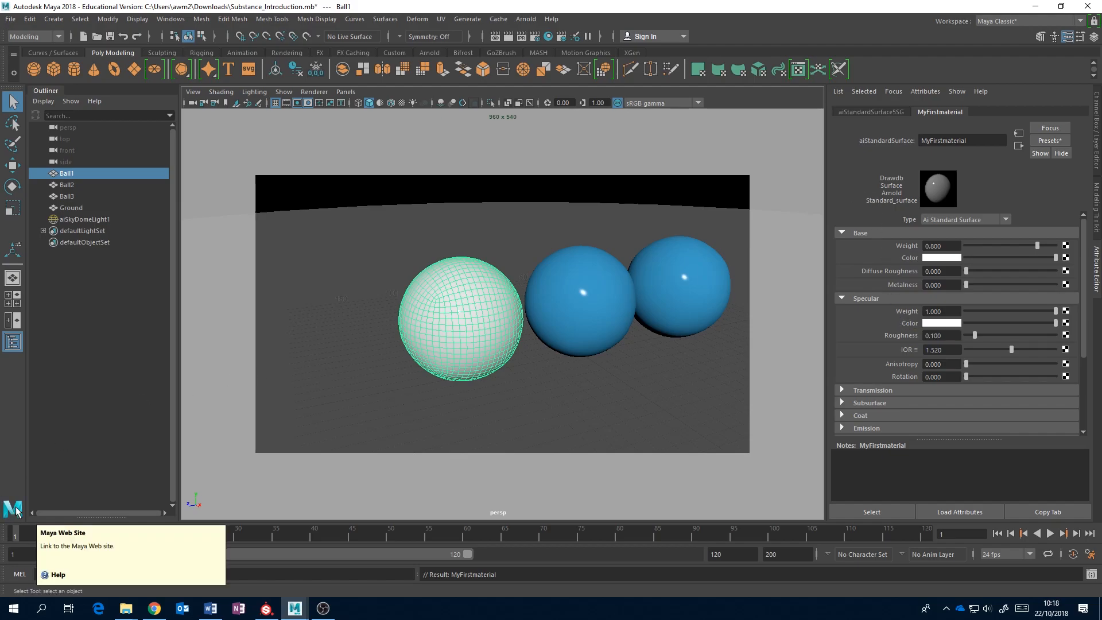
- Show the installed Allegorithmic programs, then switch to the already running Substance Painter and close it
click(16, 613)
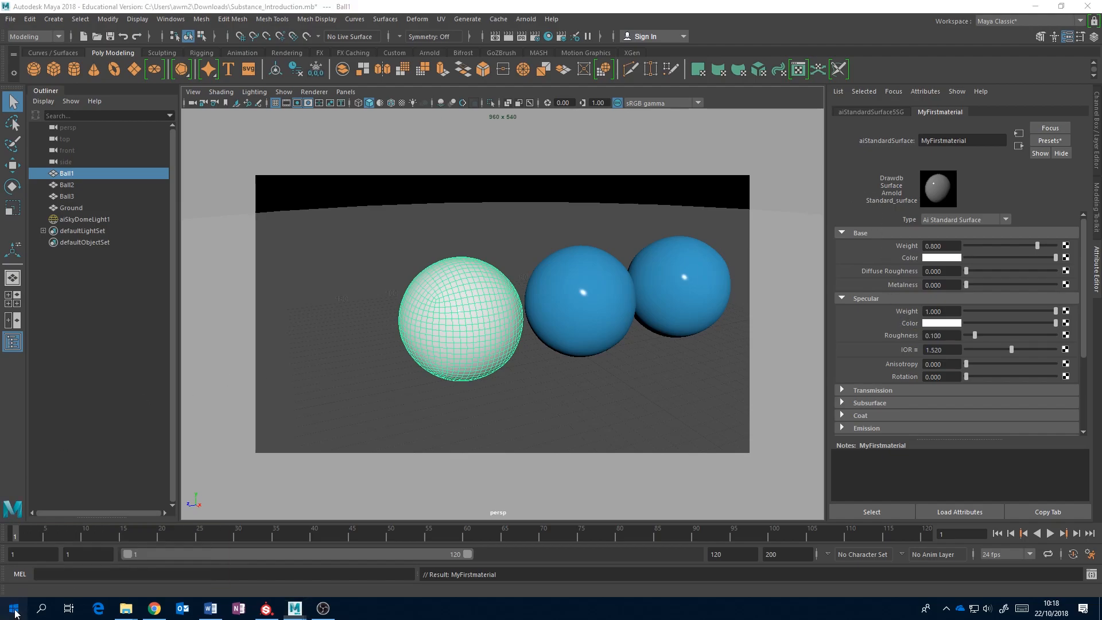
scroll(132, 489, down, 6)
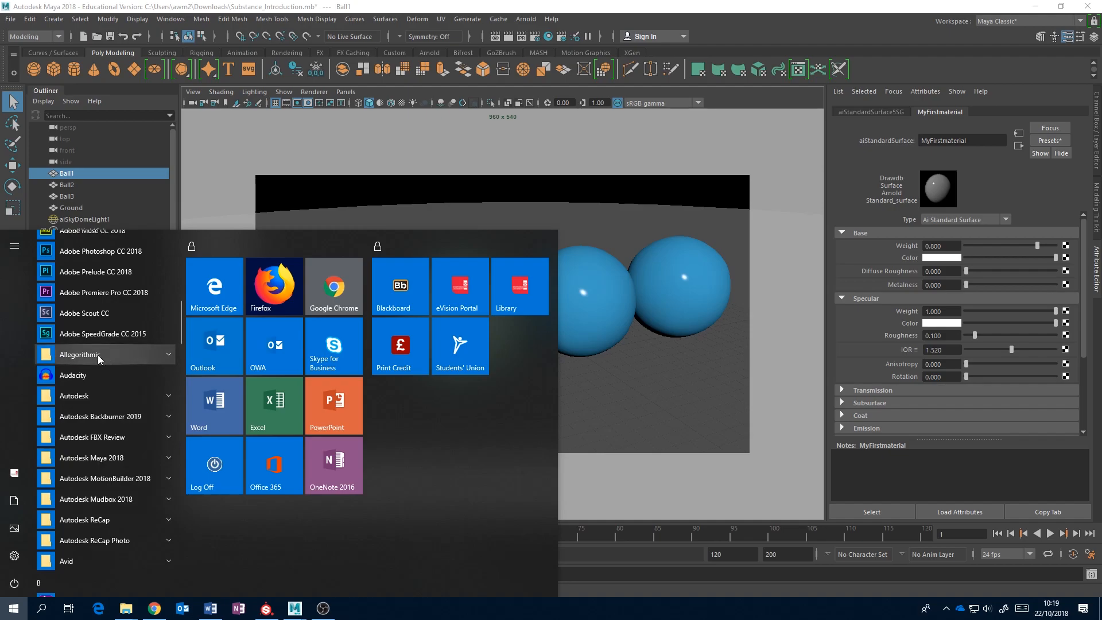
click(167, 356)
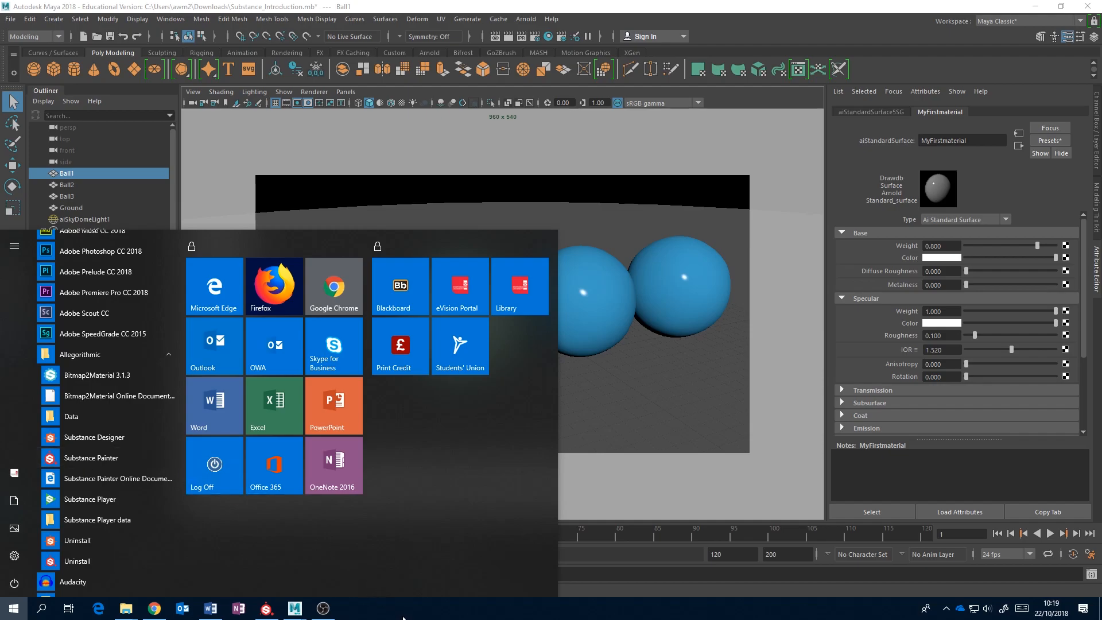
click(265, 607)
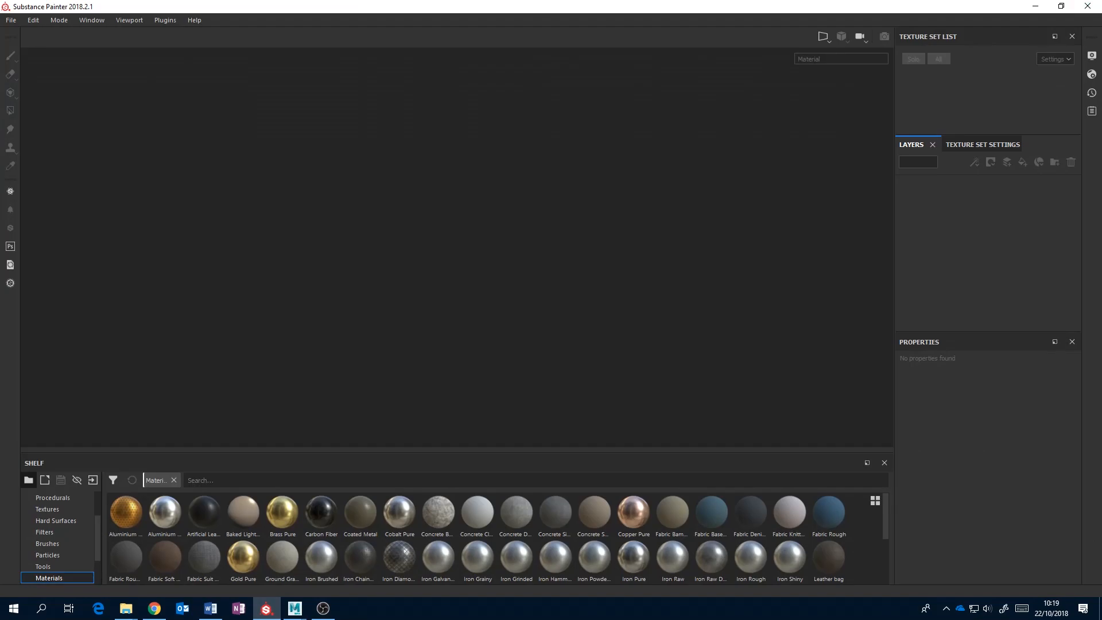
click(1087, 5)
- Launch Substance Painter from the Allegorithmic programs, declining the version 2018.2.3 download and dismissing the welcome window
click(24, 606)
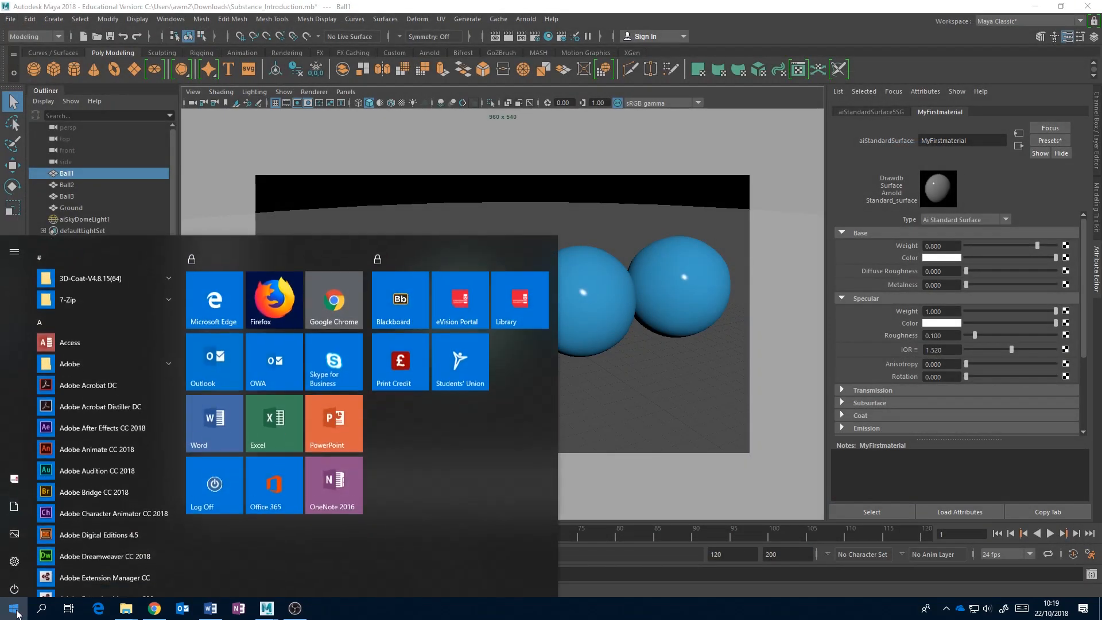
scroll(100, 515, down, 2)
scroll(101, 517, down, 5)
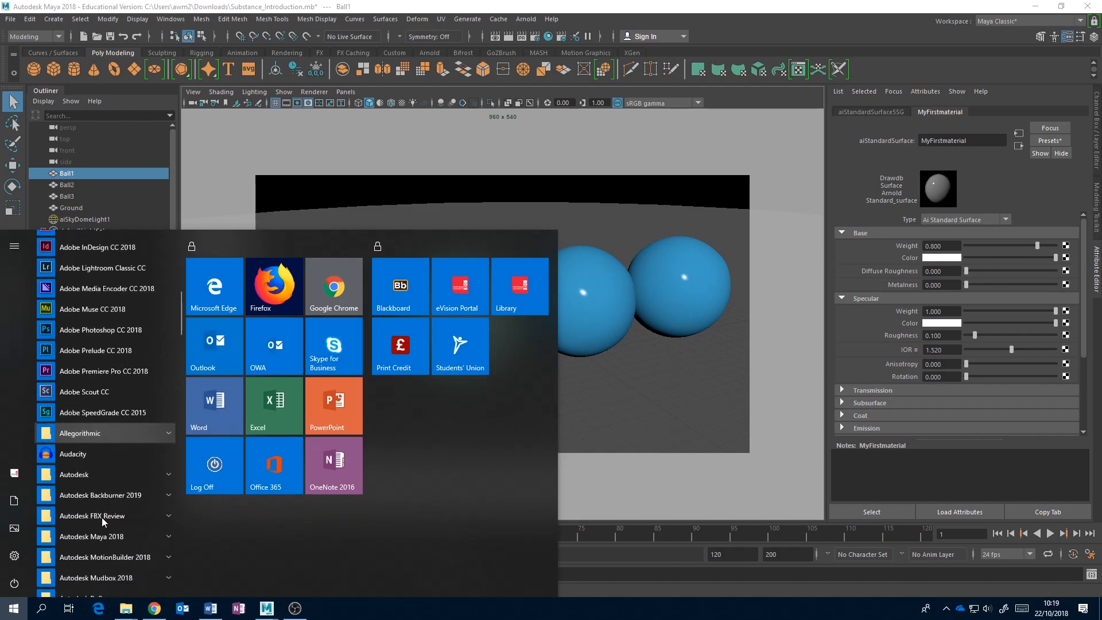
click(133, 411)
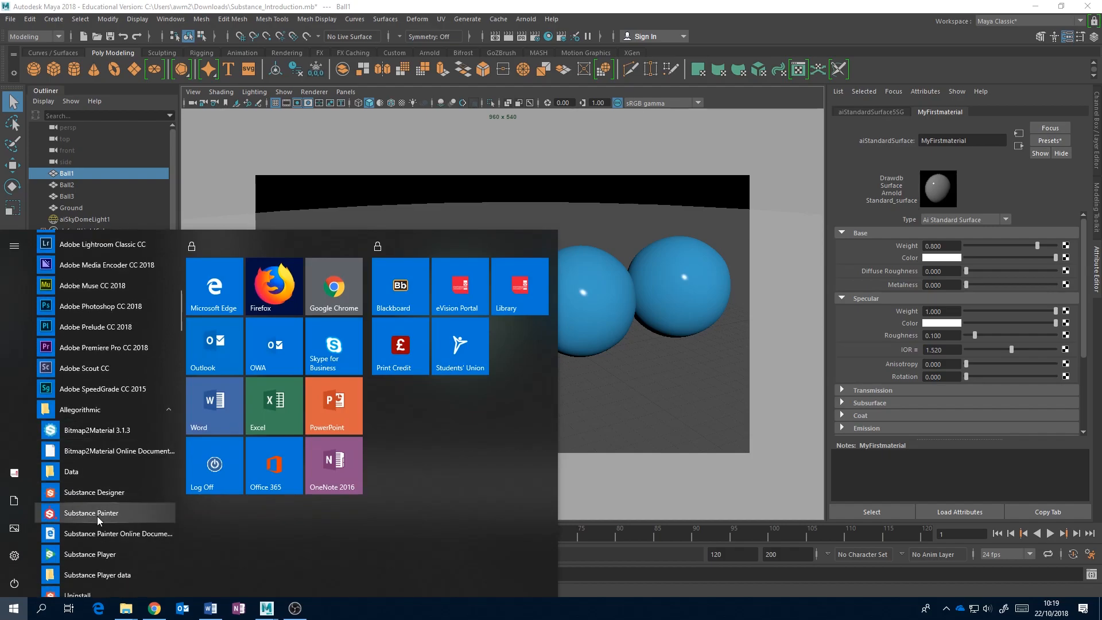
click(97, 515)
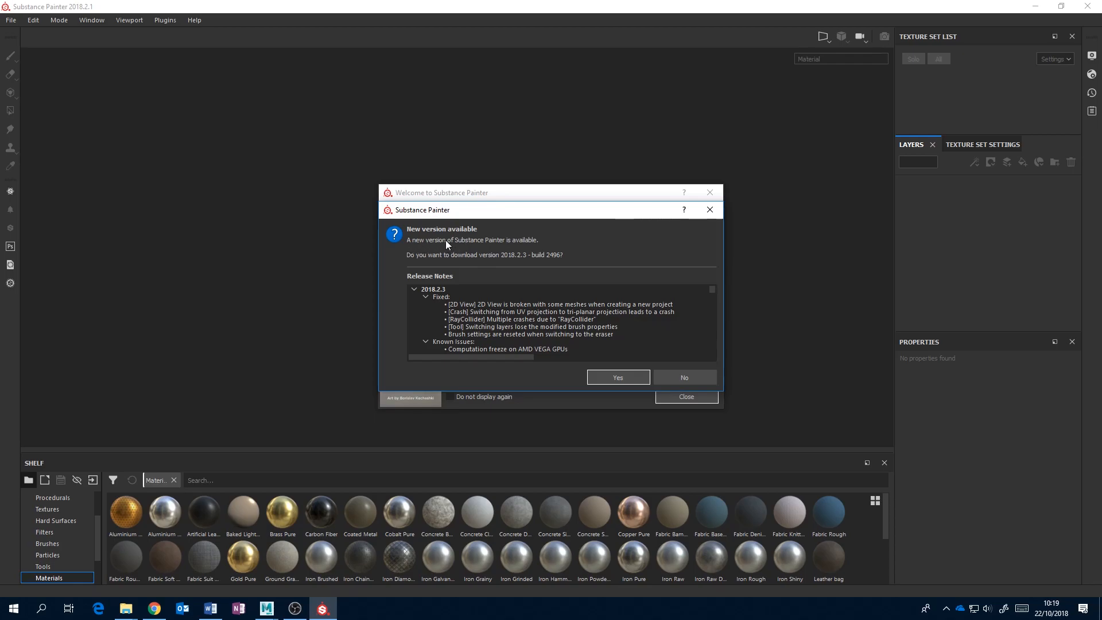
click(694, 378)
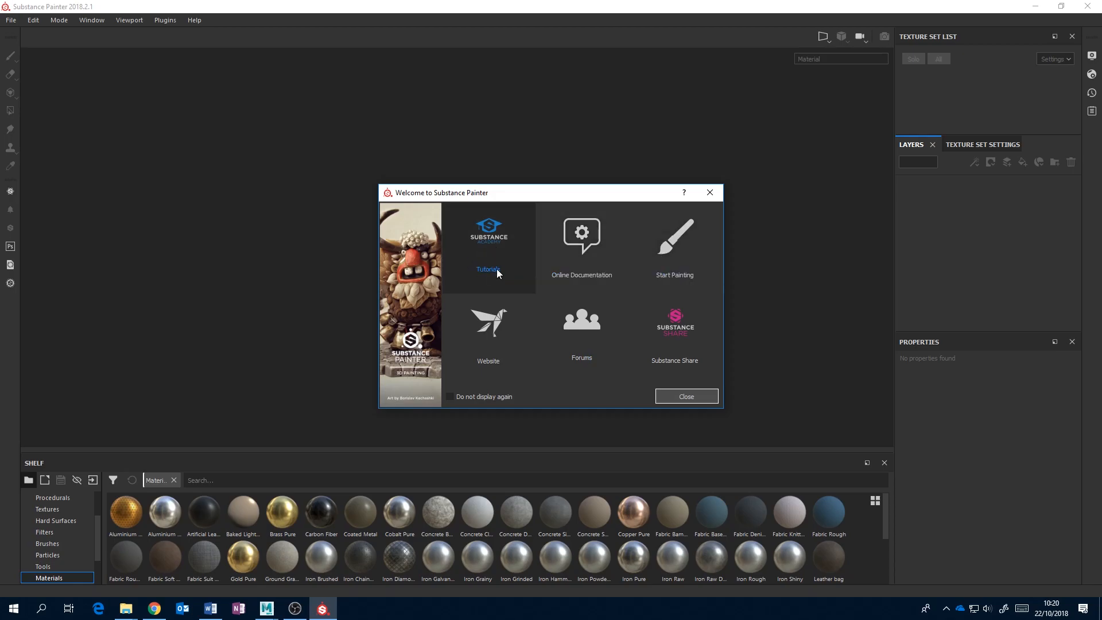
click(683, 399)
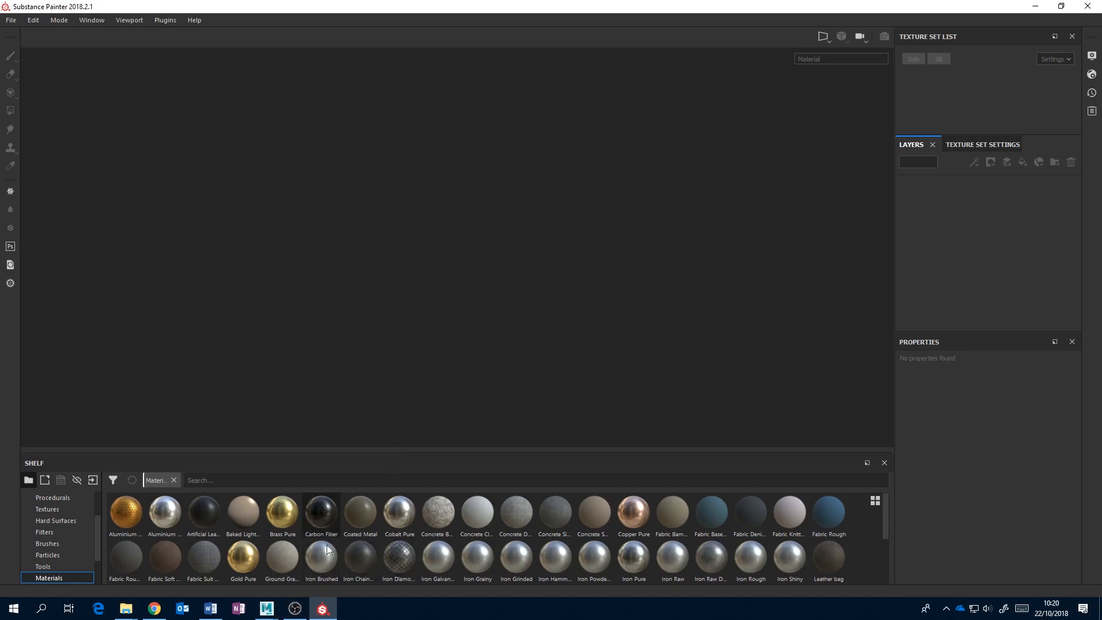
- Switch to Maya and select only Ball1, the white ball, in the viewport
mouse_move(281, 609)
click(311, 569)
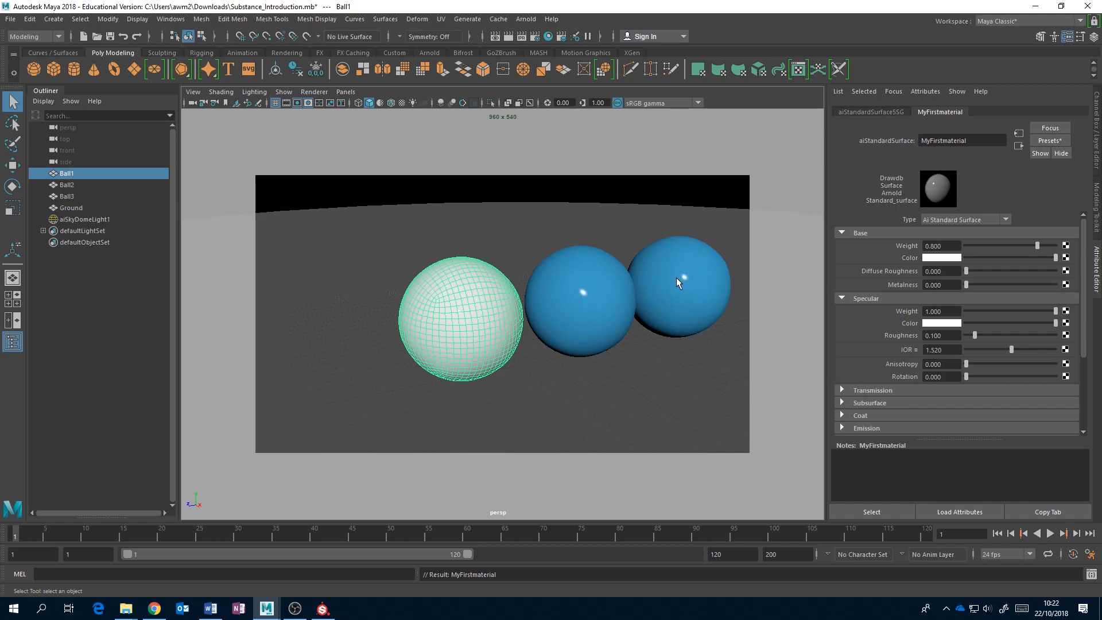
click(580, 291)
click(450, 318)
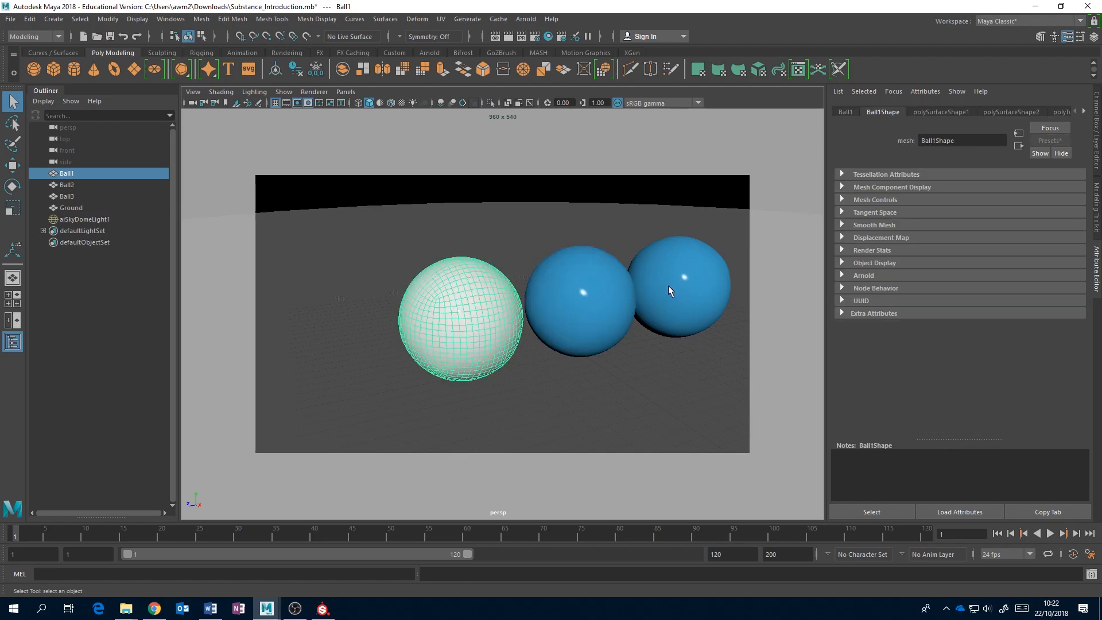
click(616, 288)
click(649, 292)
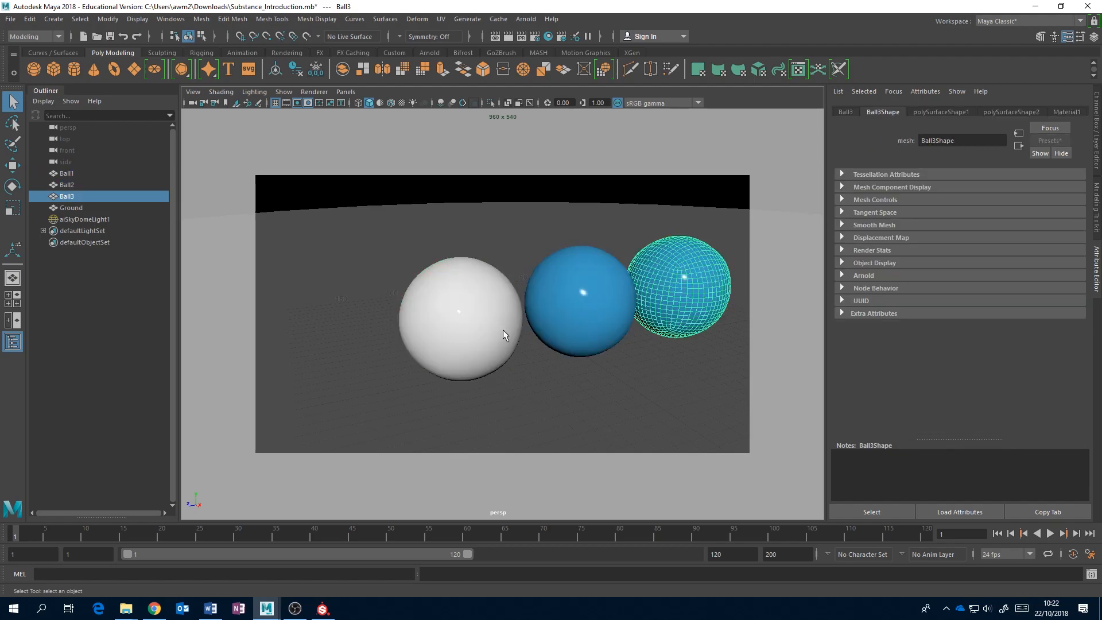
click(512, 331)
click(635, 293)
click(447, 324)
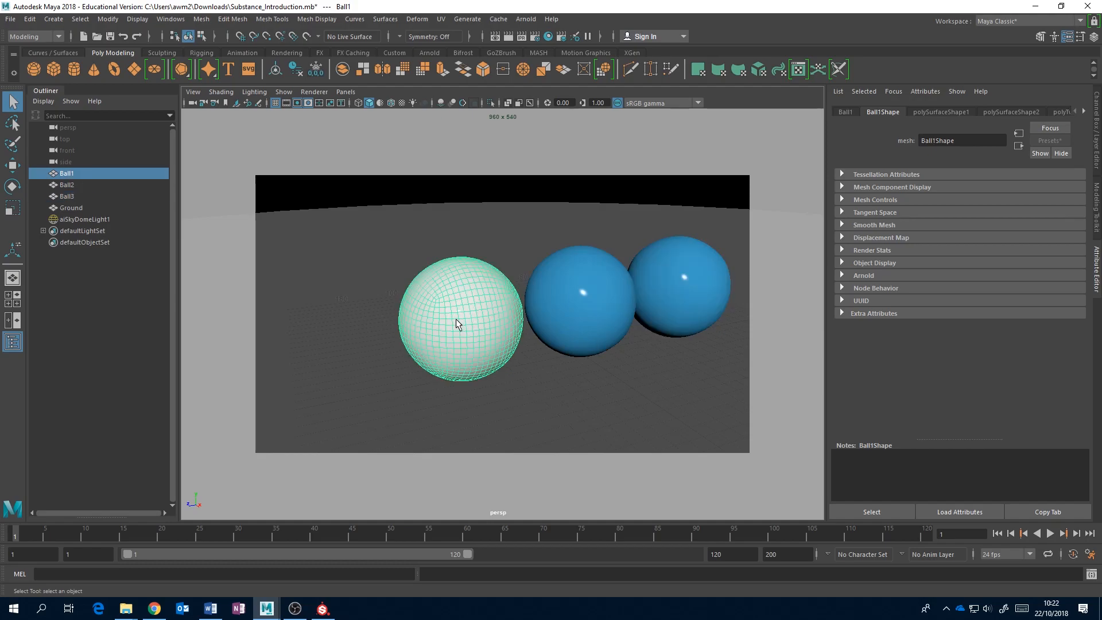
- Set up an Export Selection of Ball1 into the project's assets folder with FBX export as the file type
click(10, 19)
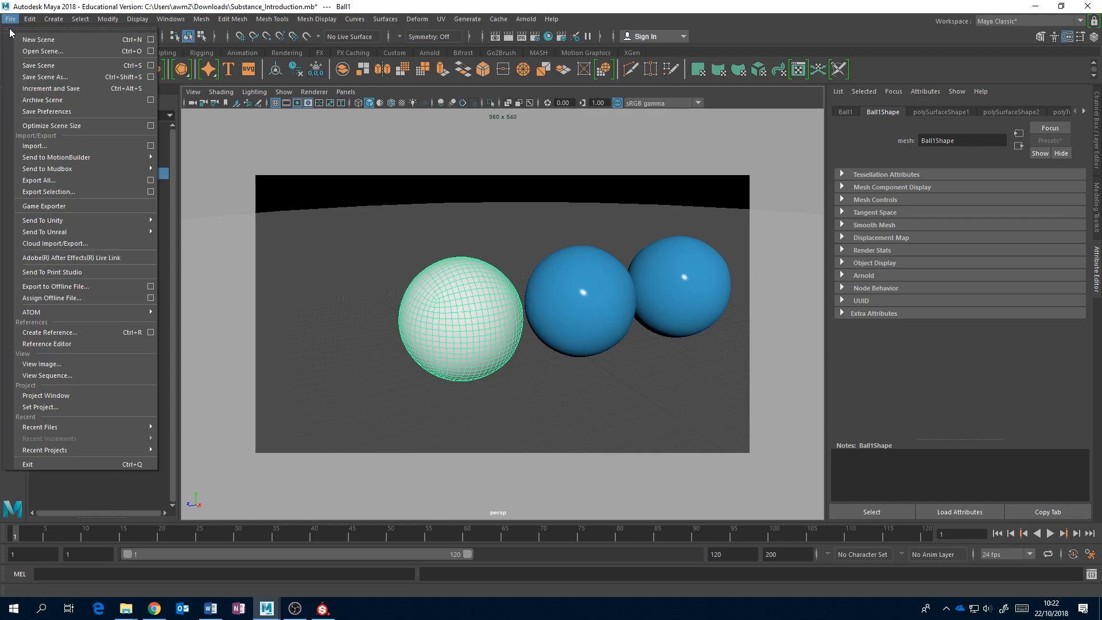
click(64, 197)
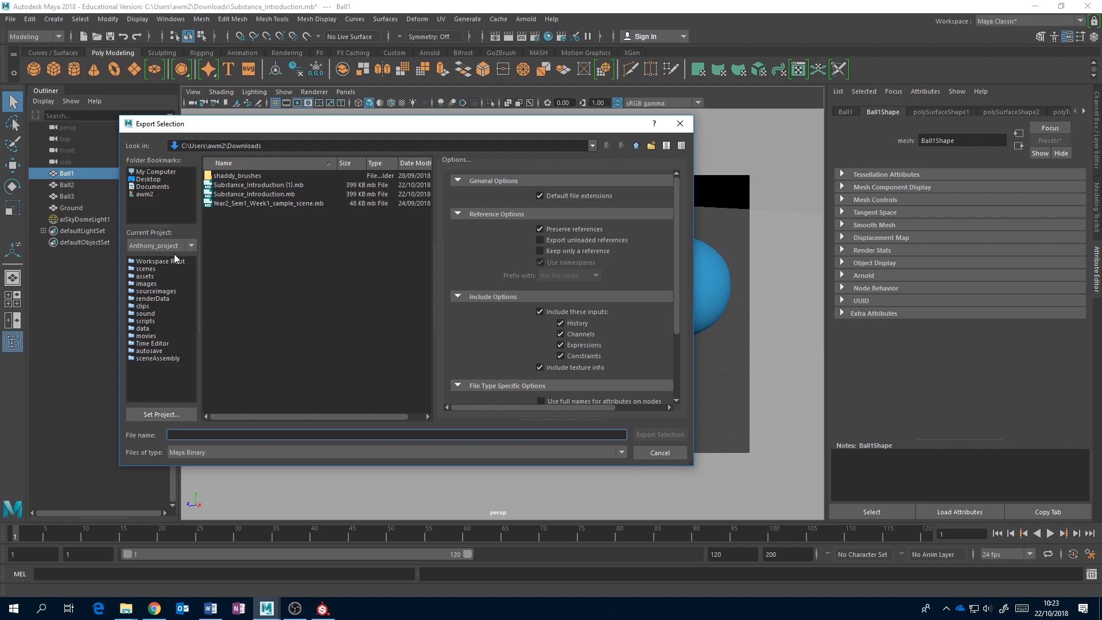
click(145, 277)
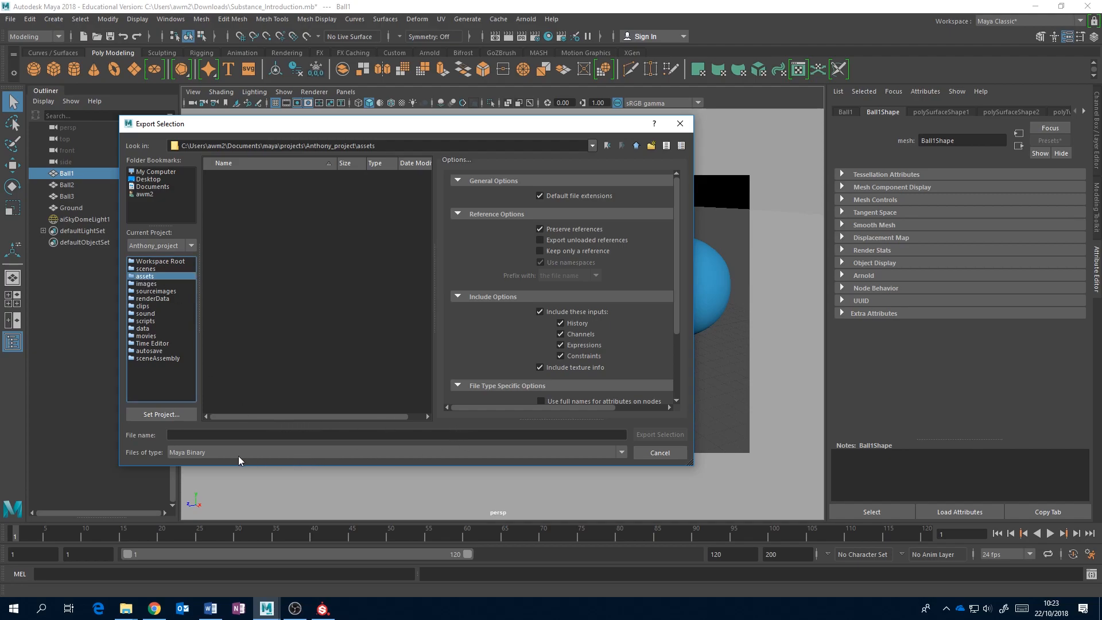
click(622, 452)
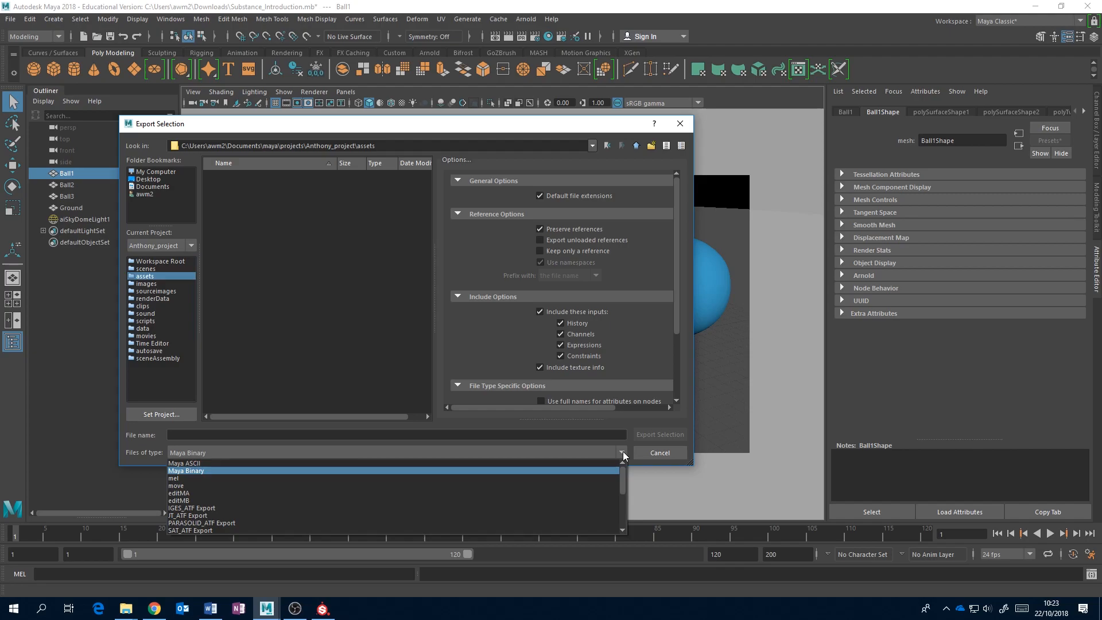
drag(621, 474, 623, 502)
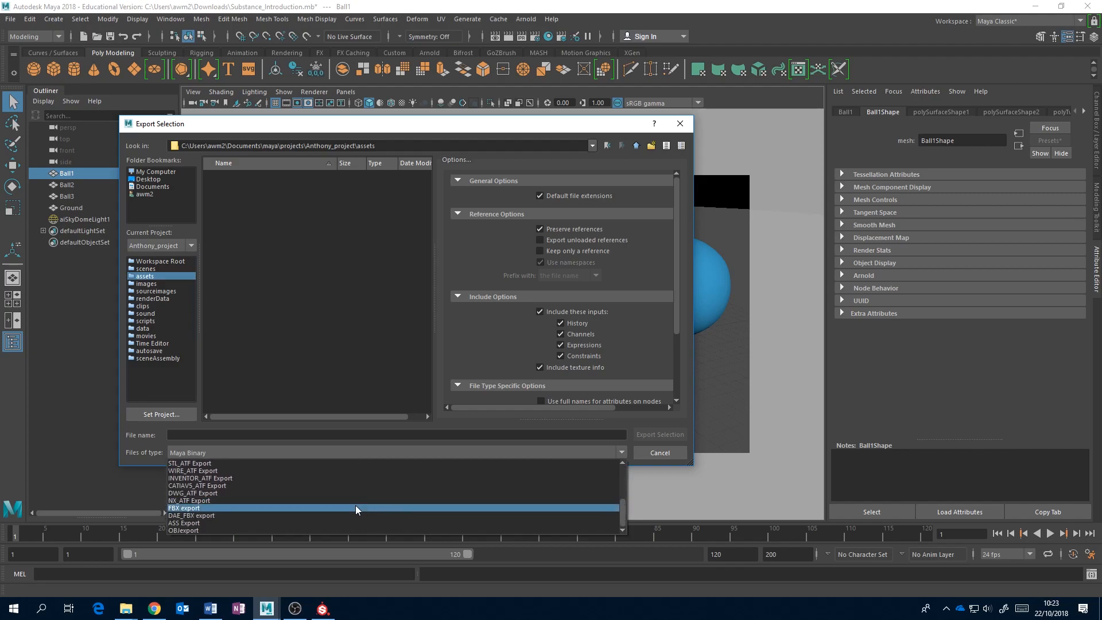
click(307, 508)
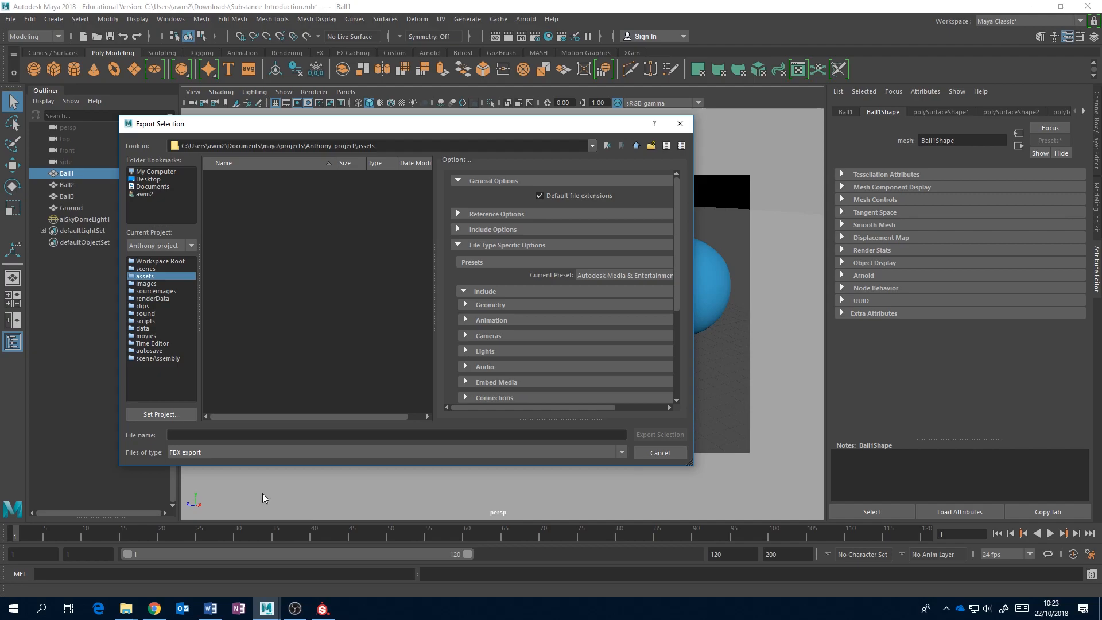
- Name the export file ball and export the selection
click(213, 435)
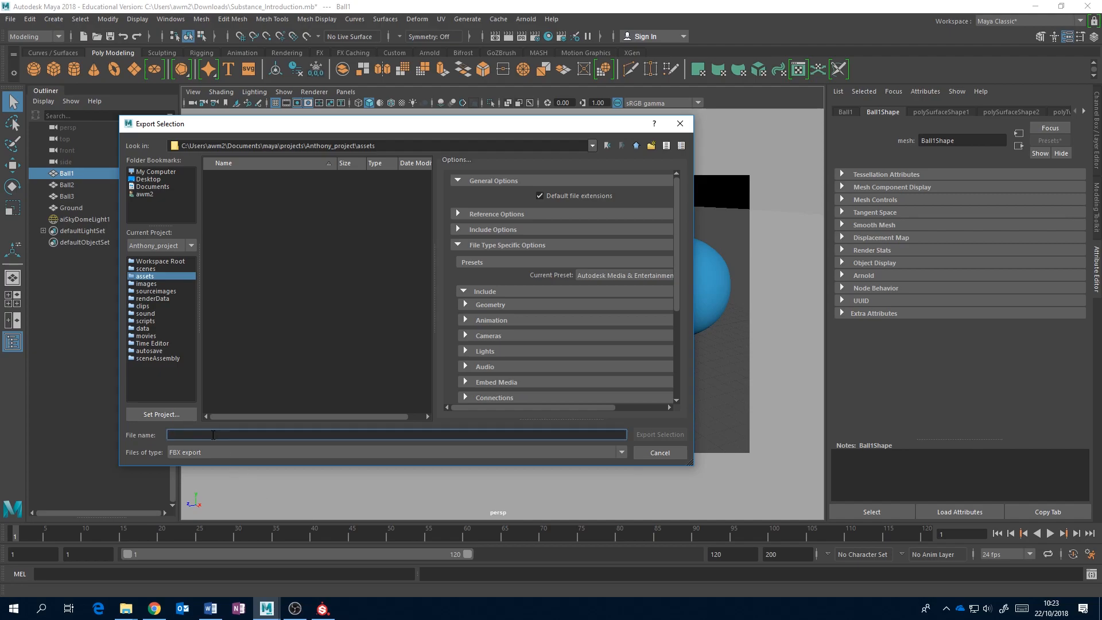
text(nb)
key(BackSpace)
key(BackSpace)
text(ball)
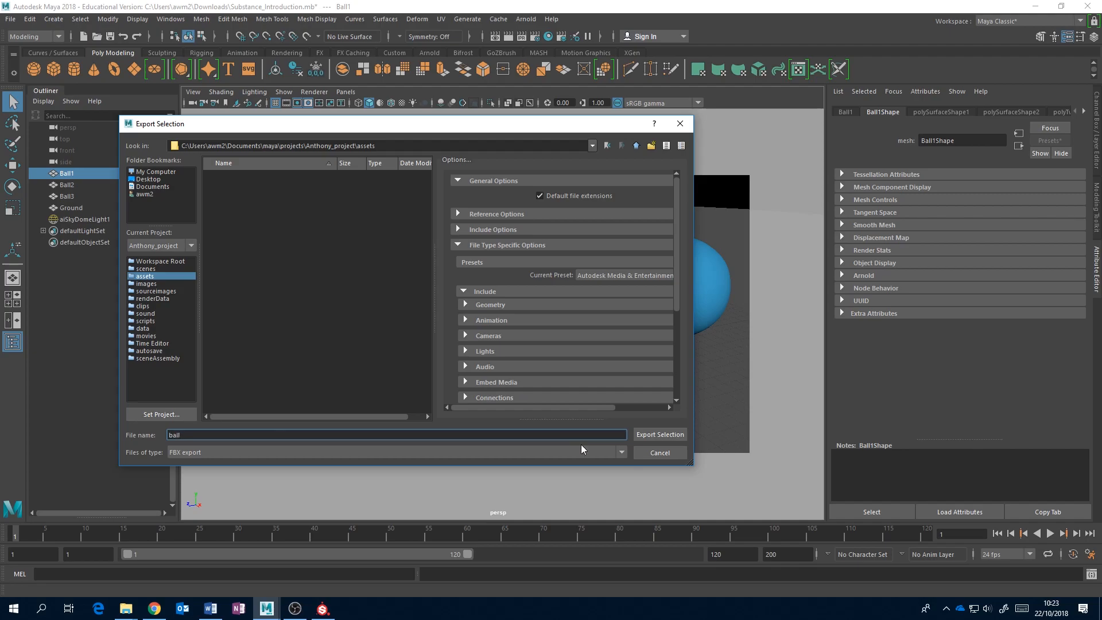
click(656, 436)
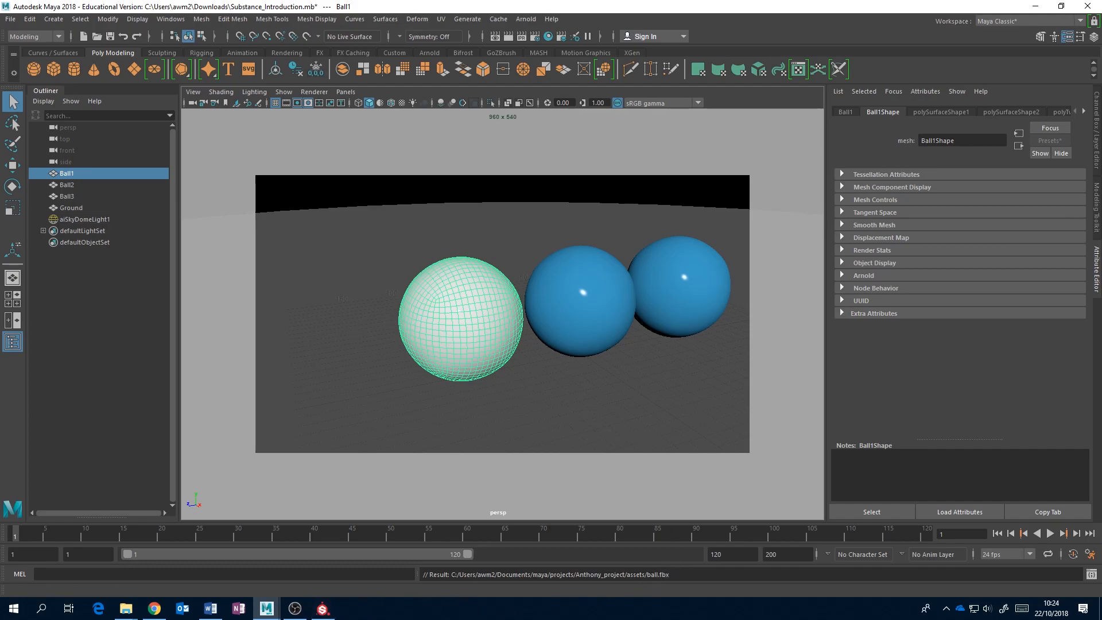
- Switch to Substance Painter, show the split 3D/2D view and return to the 3D only view
click(323, 610)
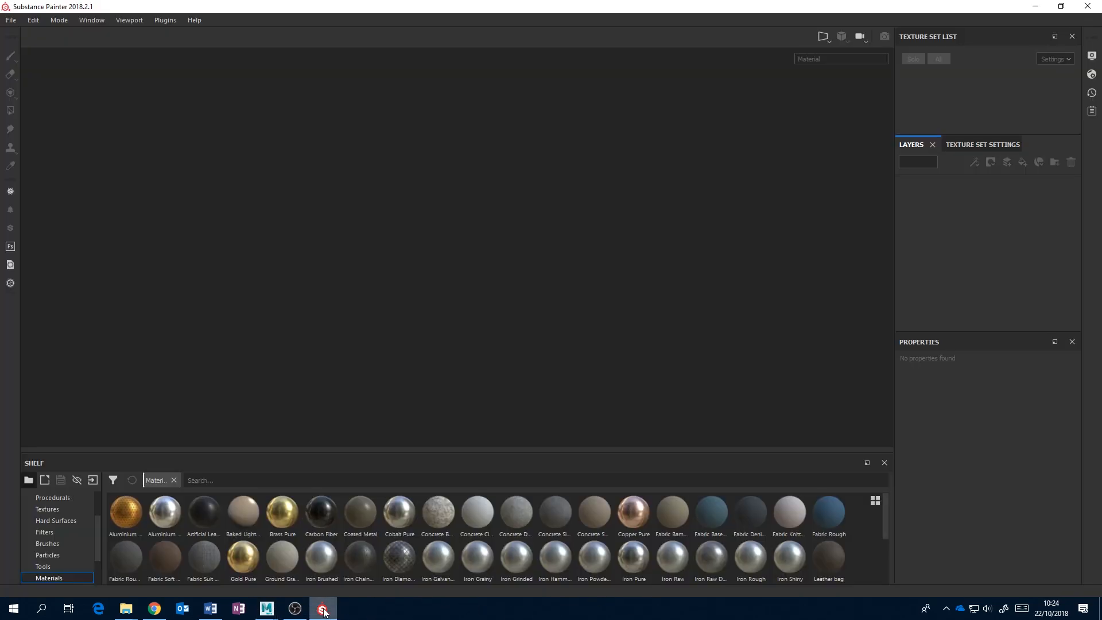
click(829, 42)
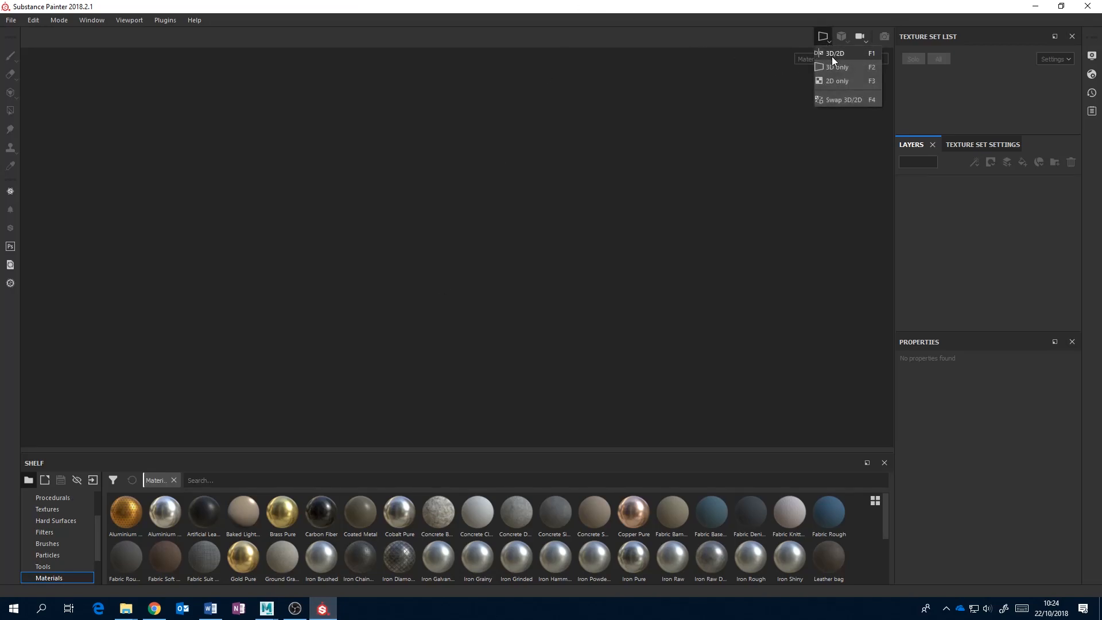
click(831, 56)
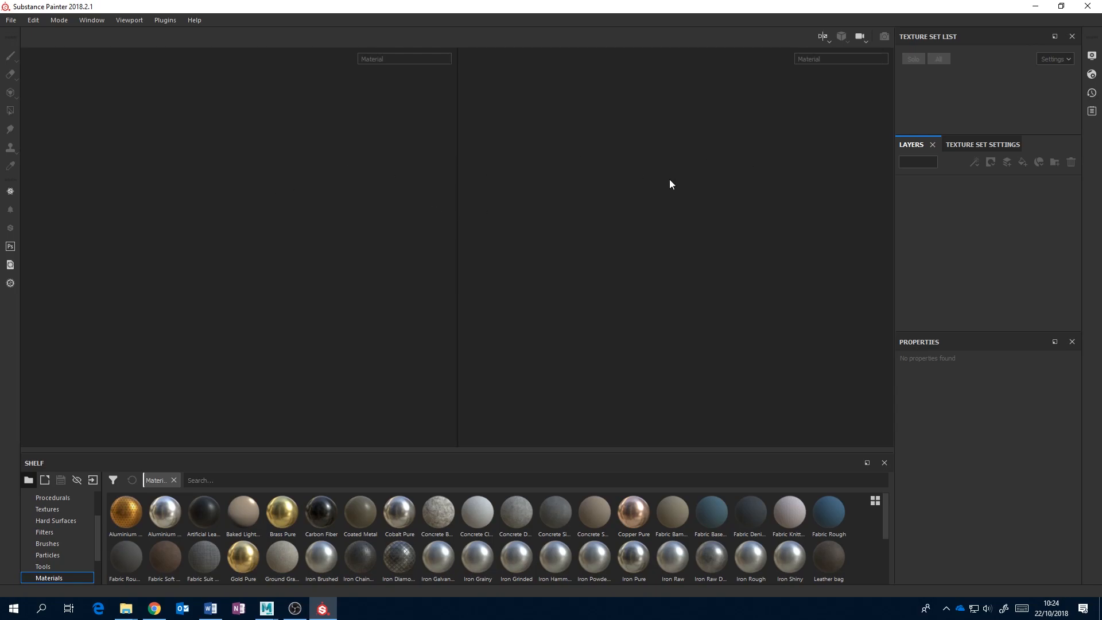
click(823, 39)
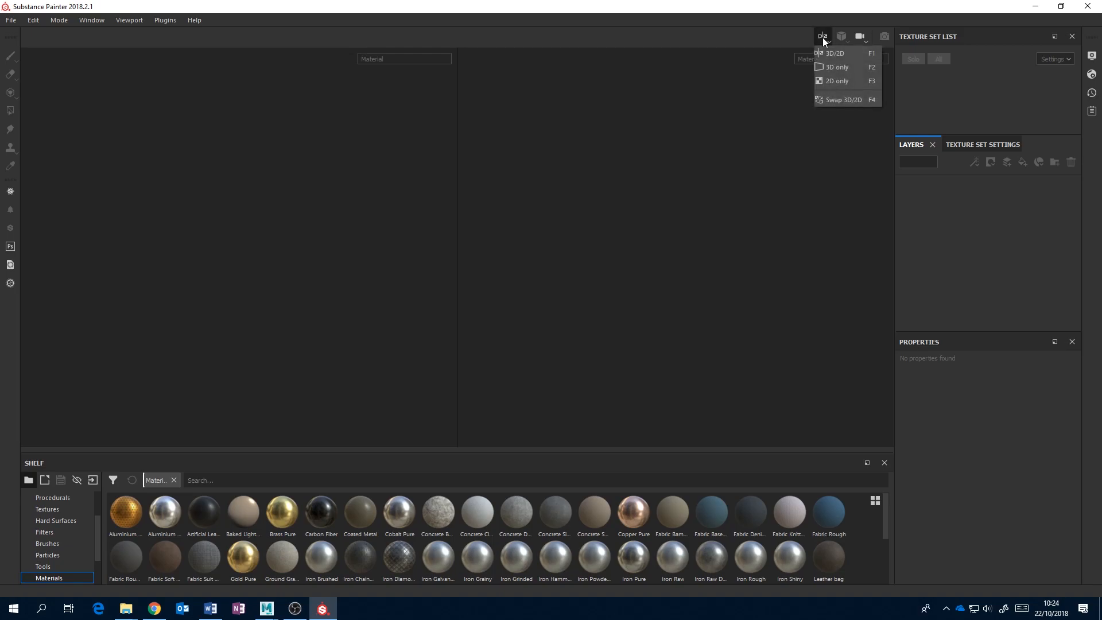
click(835, 68)
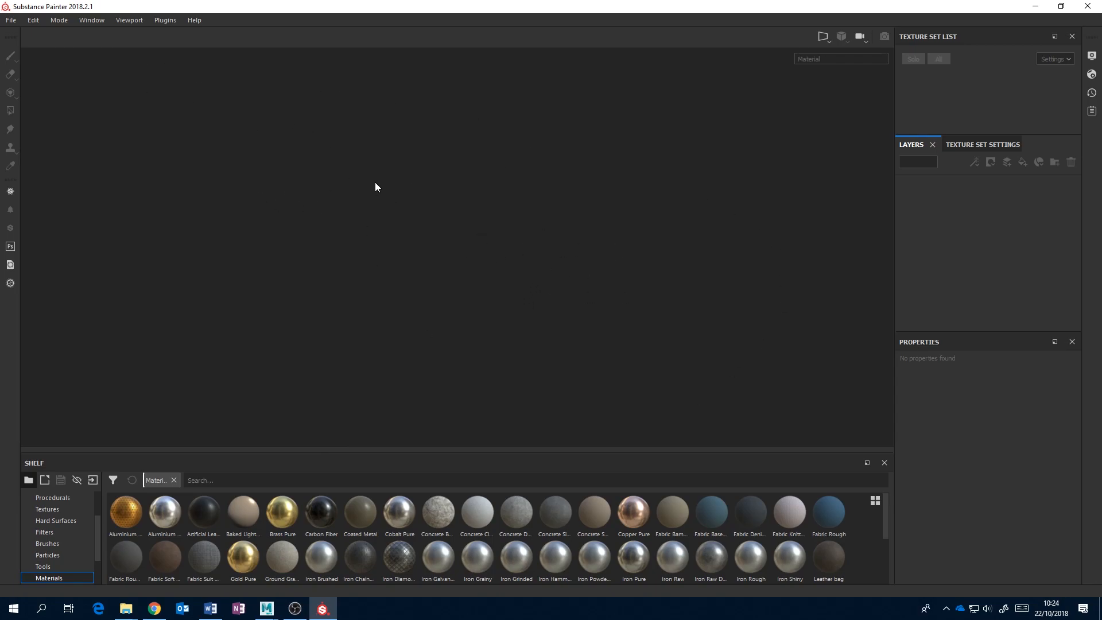
- Start a new project with the PBR - Metallic Roughness (allegorithmic) template
click(11, 20)
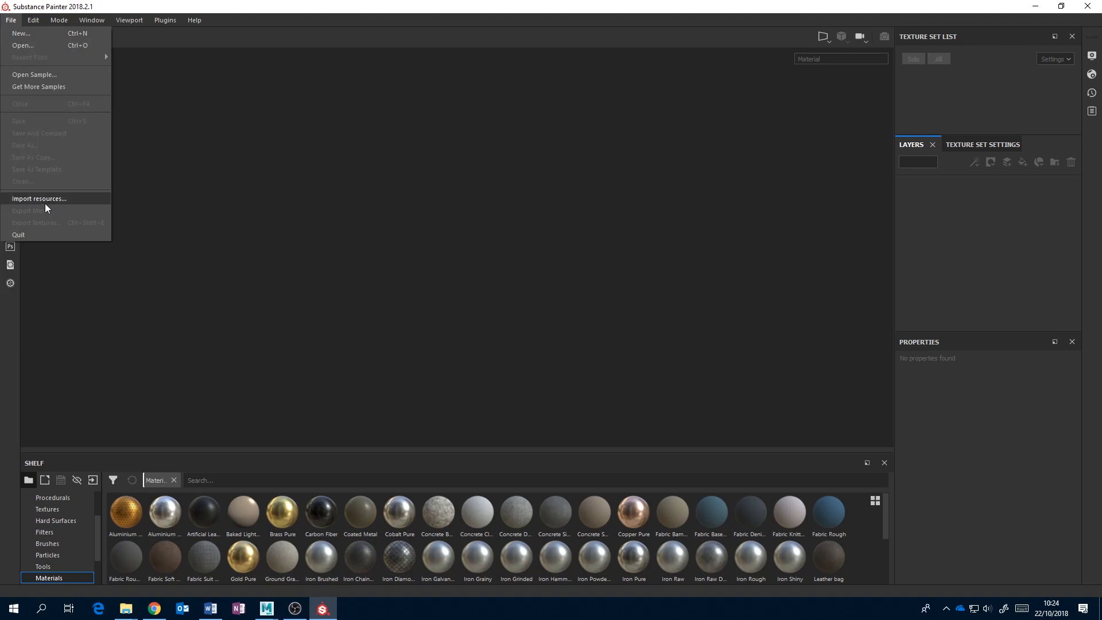
click(25, 33)
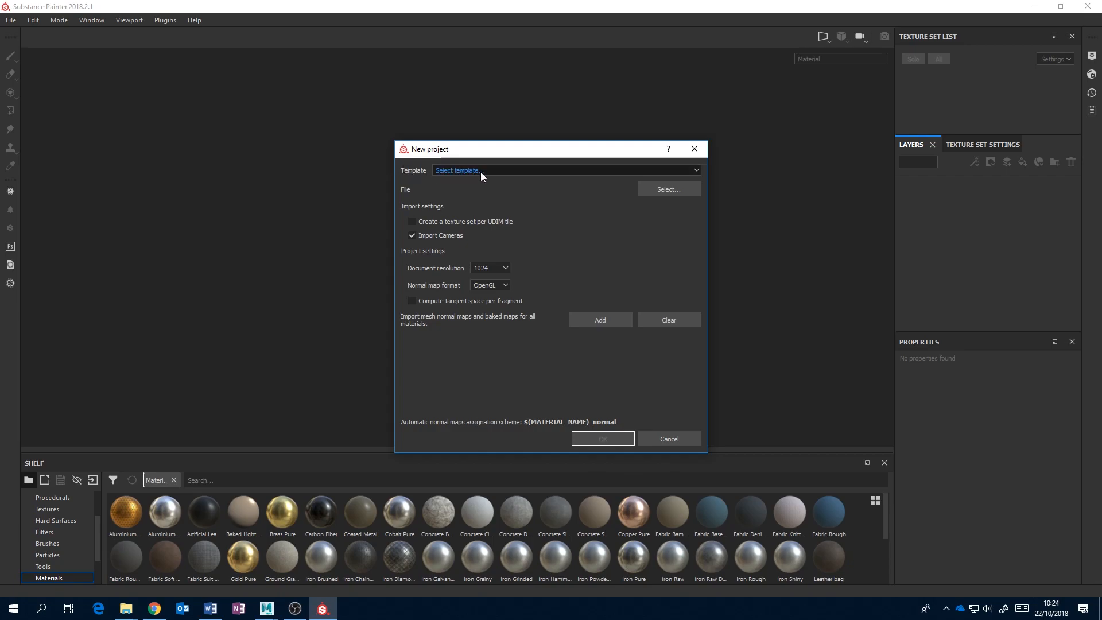
click(695, 172)
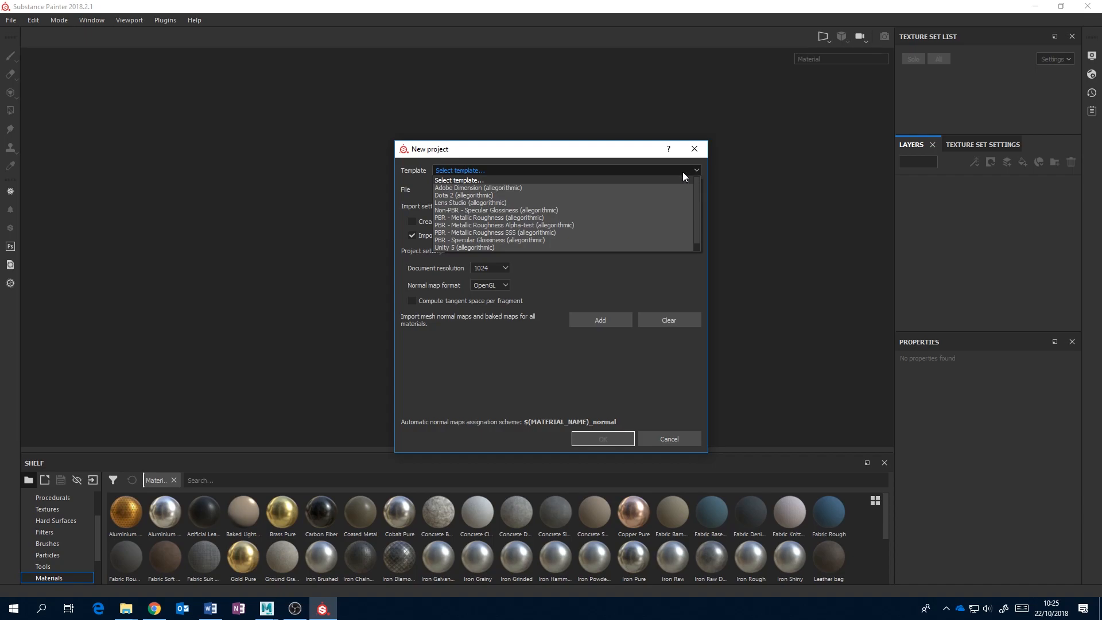
click(483, 218)
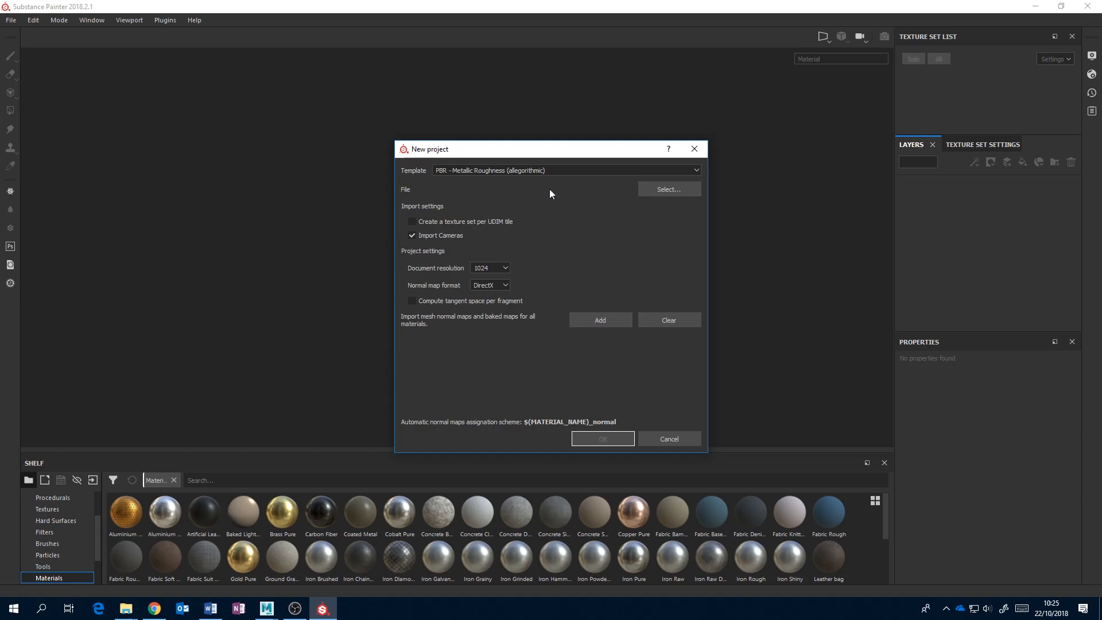
- Choose the ball FBX file from the Maya project's assets folder in Documents as the new project's mesh
click(664, 189)
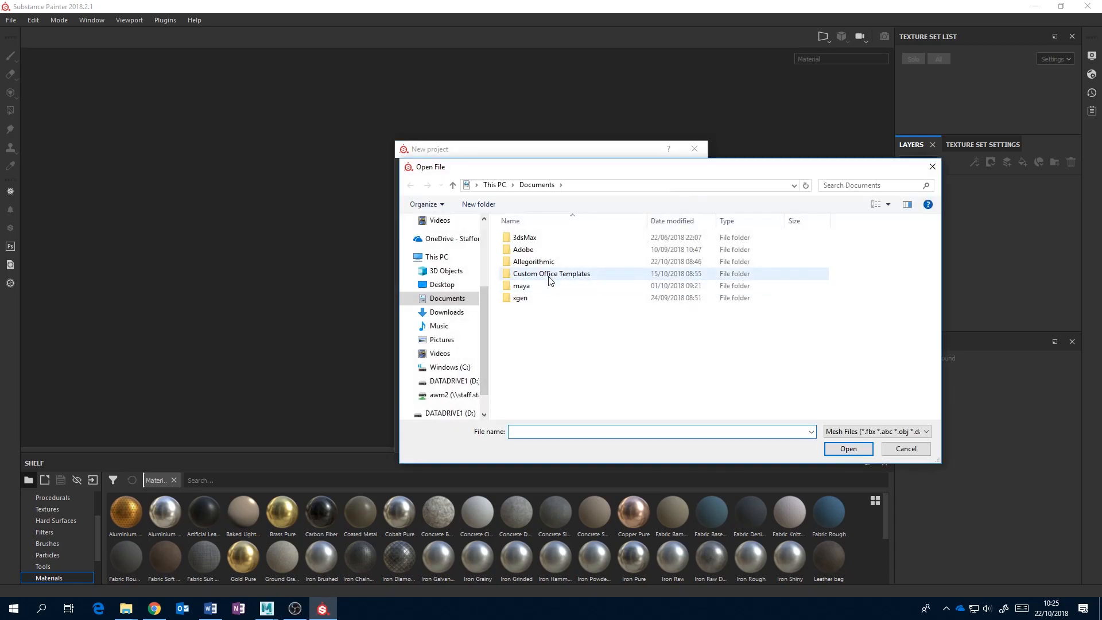
drag(592, 167, 546, 177)
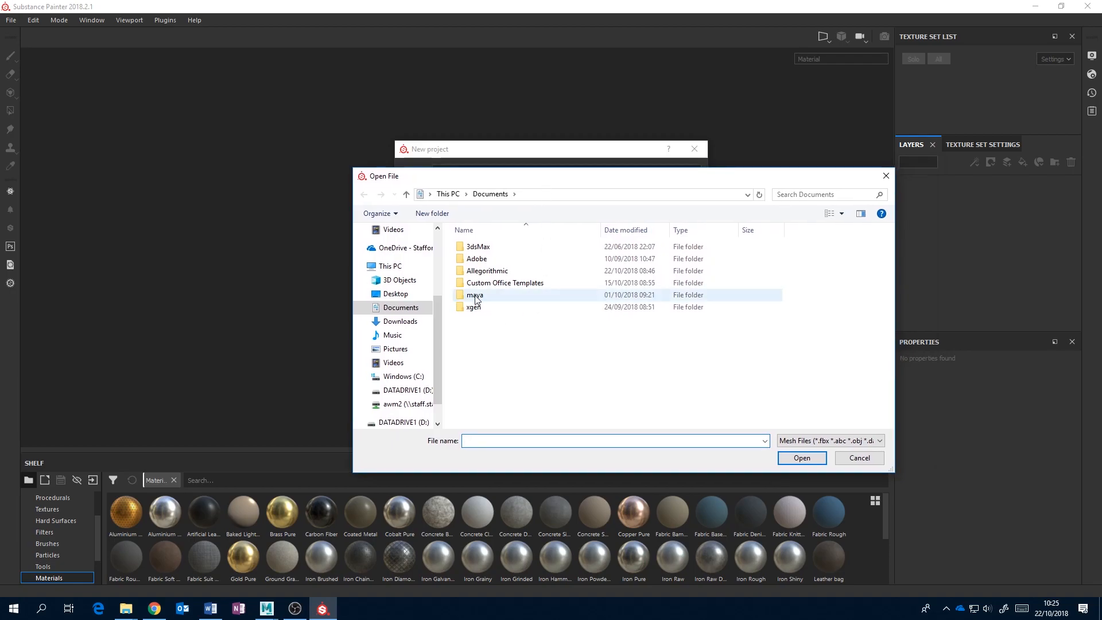
double_click(475, 295)
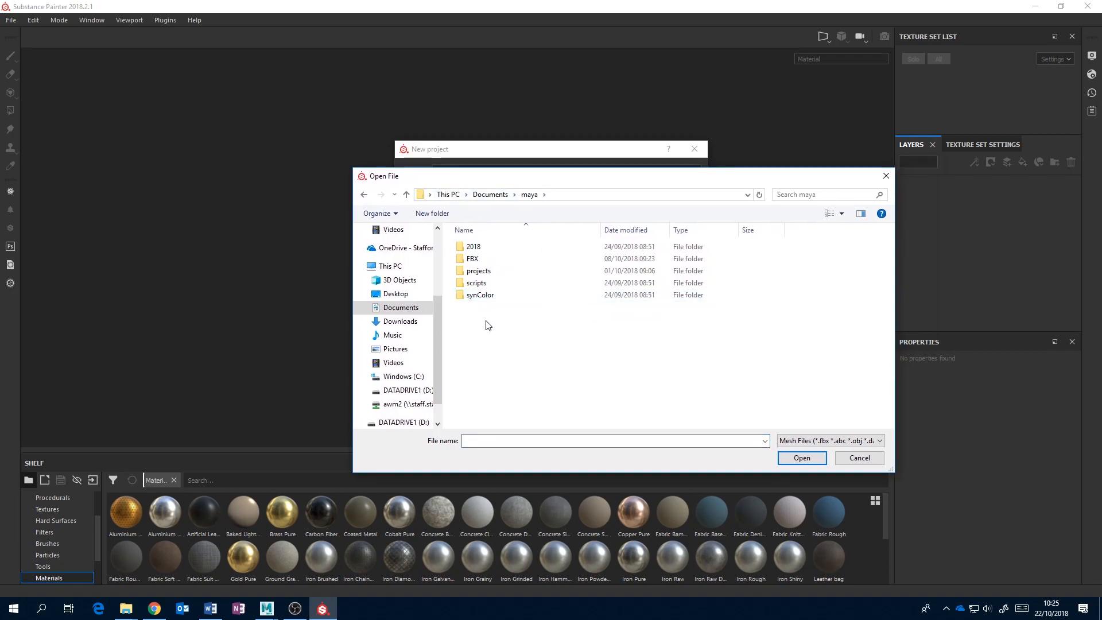
double_click(485, 272)
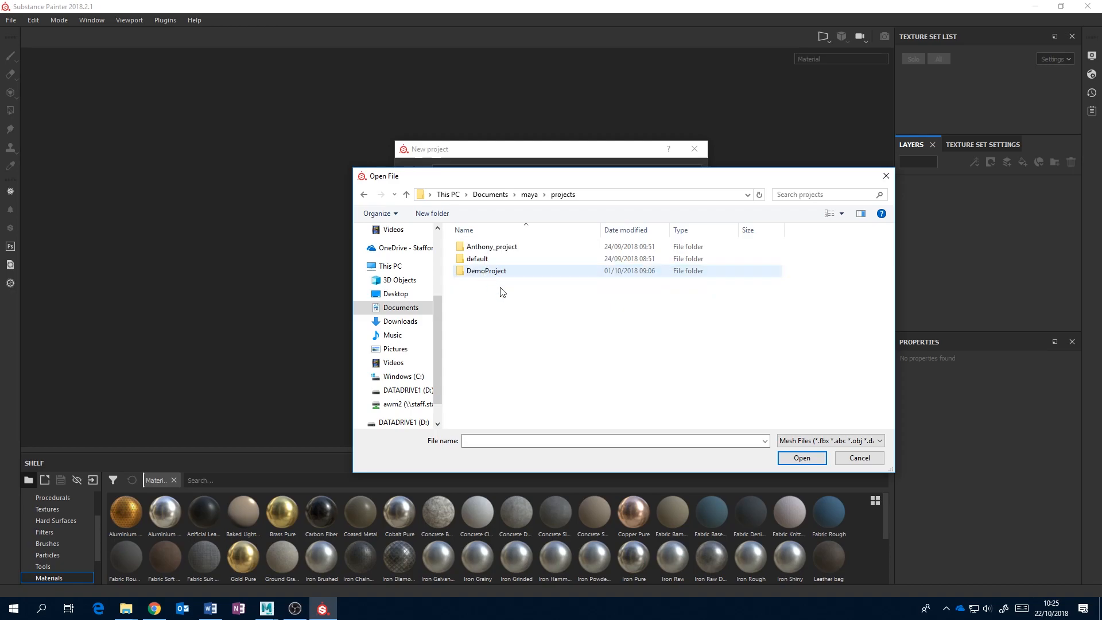
double_click(477, 248)
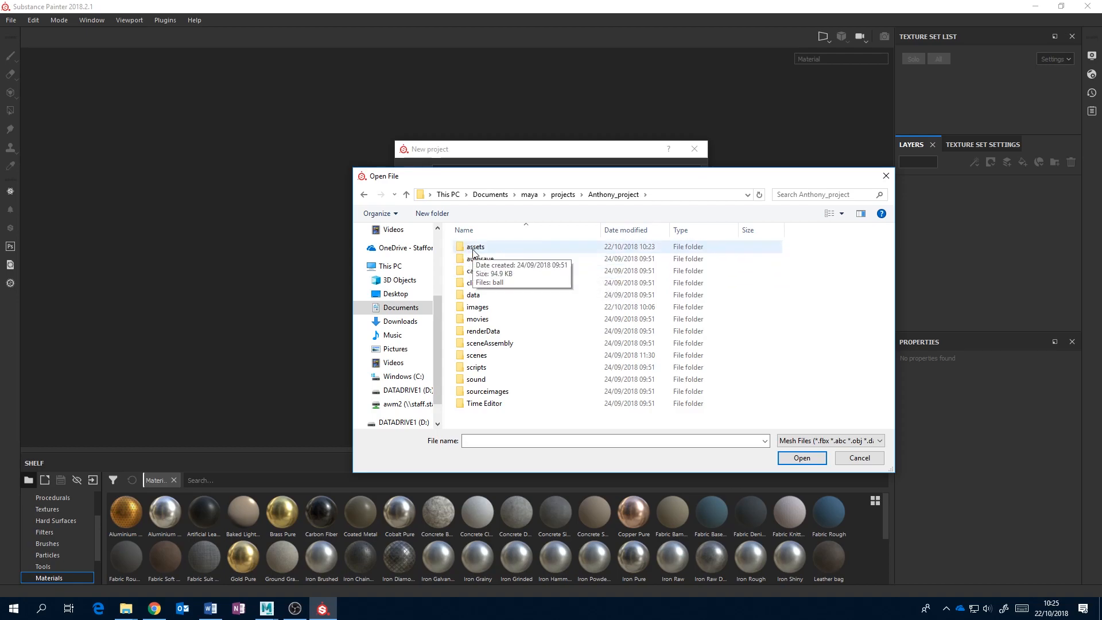
double_click(475, 248)
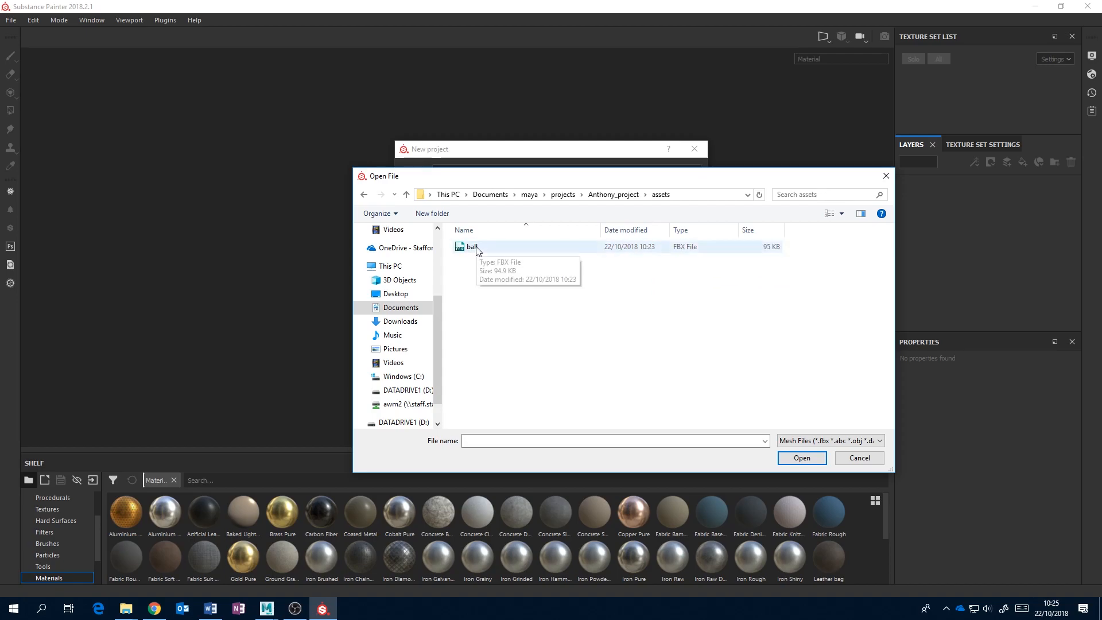
click(476, 251)
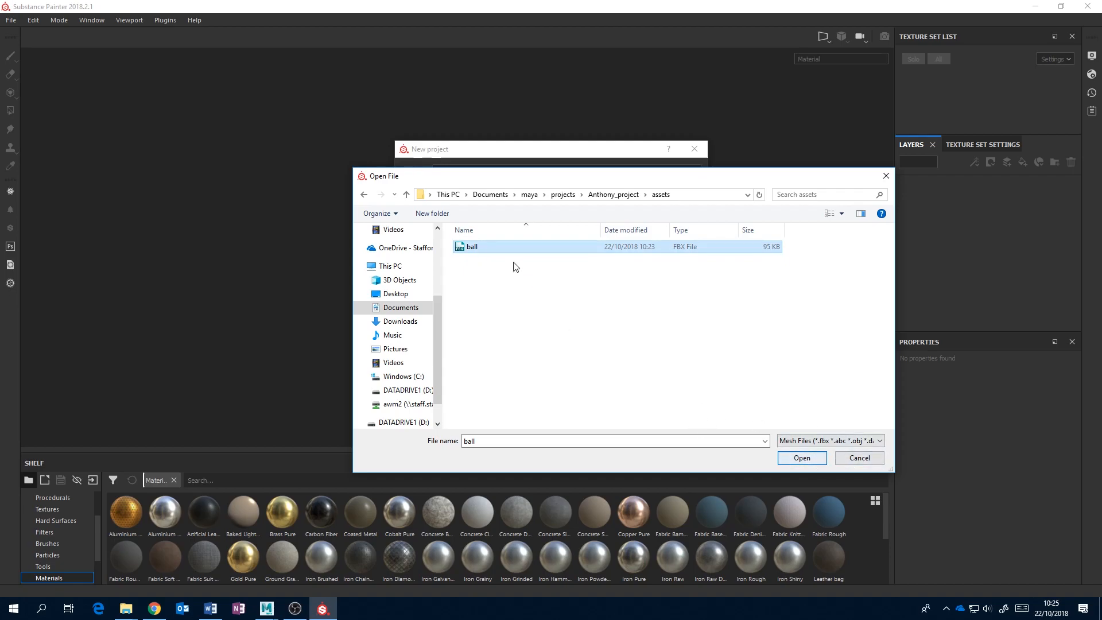
click(806, 459)
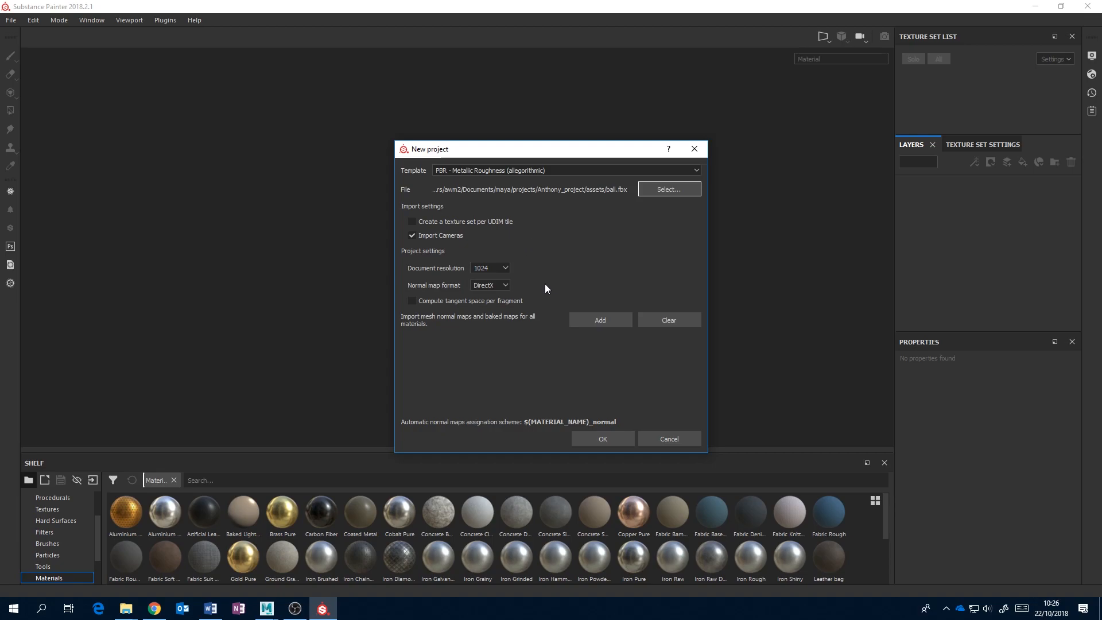
- Review the document resolution choices, keep 1024, and create the project
click(504, 268)
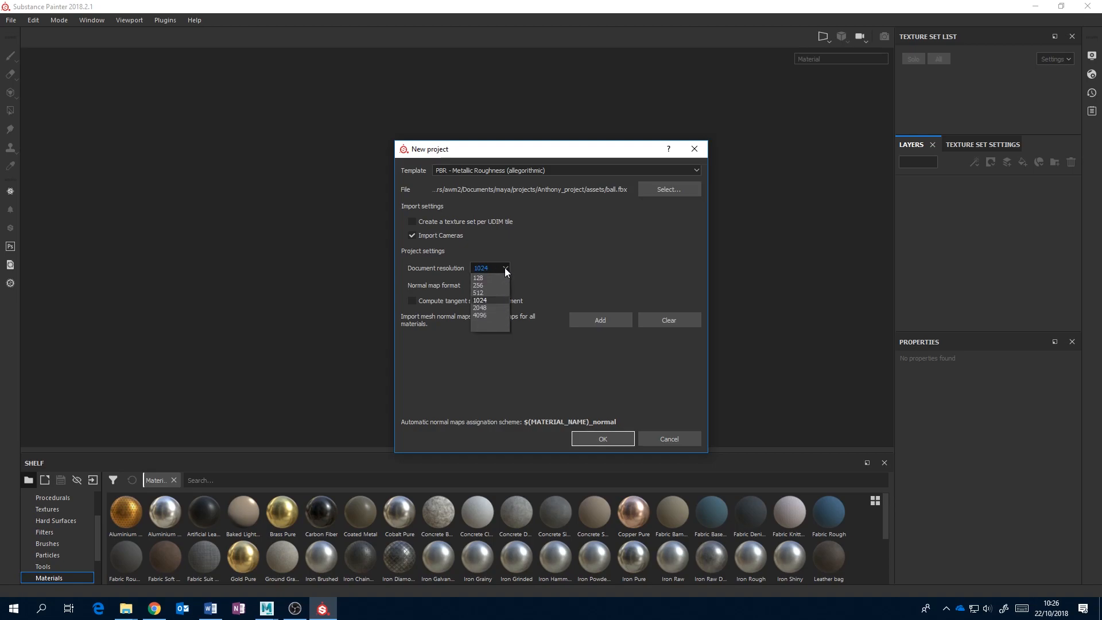
click(509, 252)
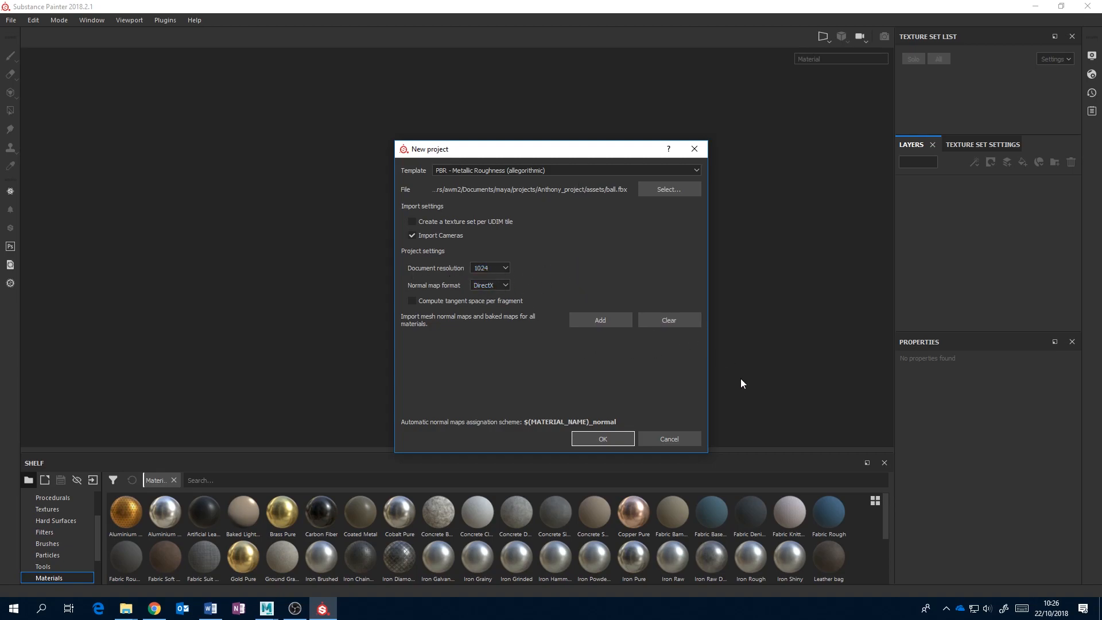
click(605, 439)
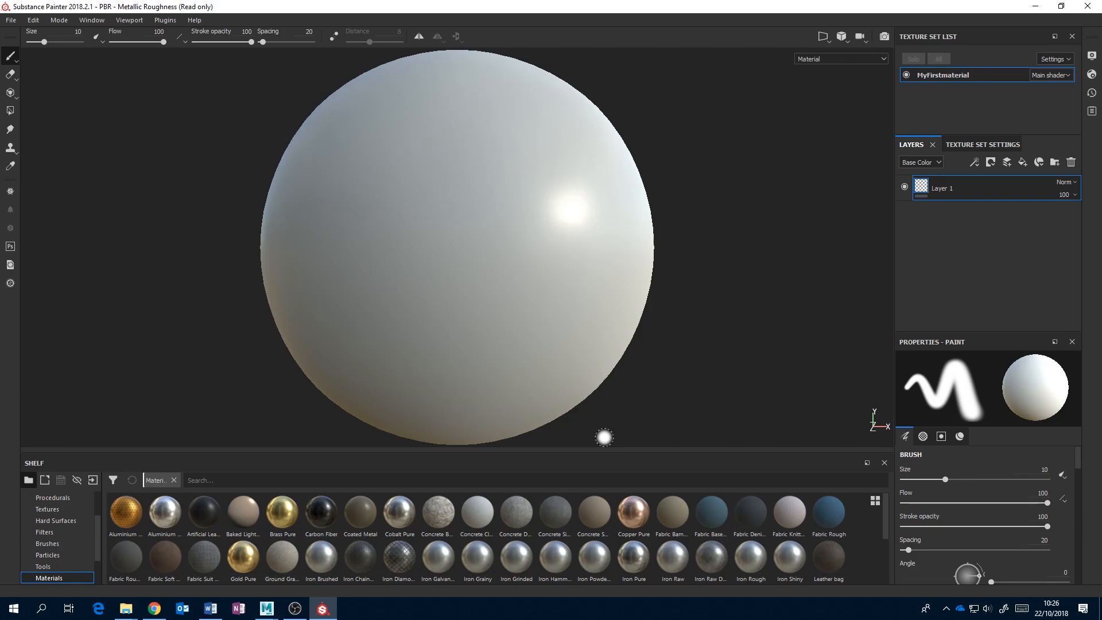
- Switch back to the Maya scene with the three balls
click(266, 608)
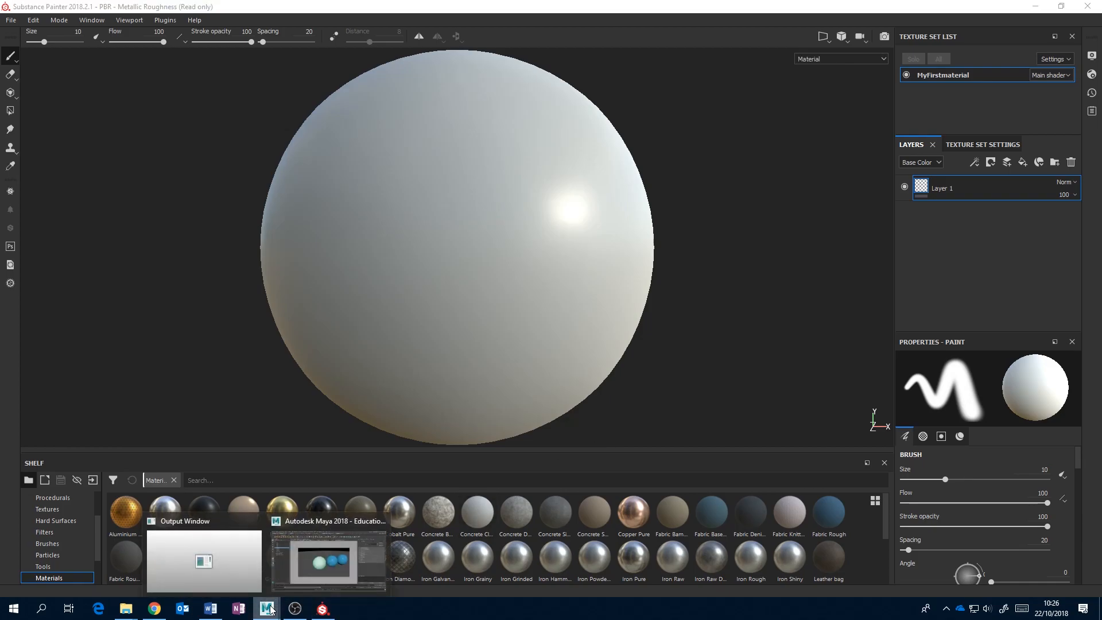
click(307, 559)
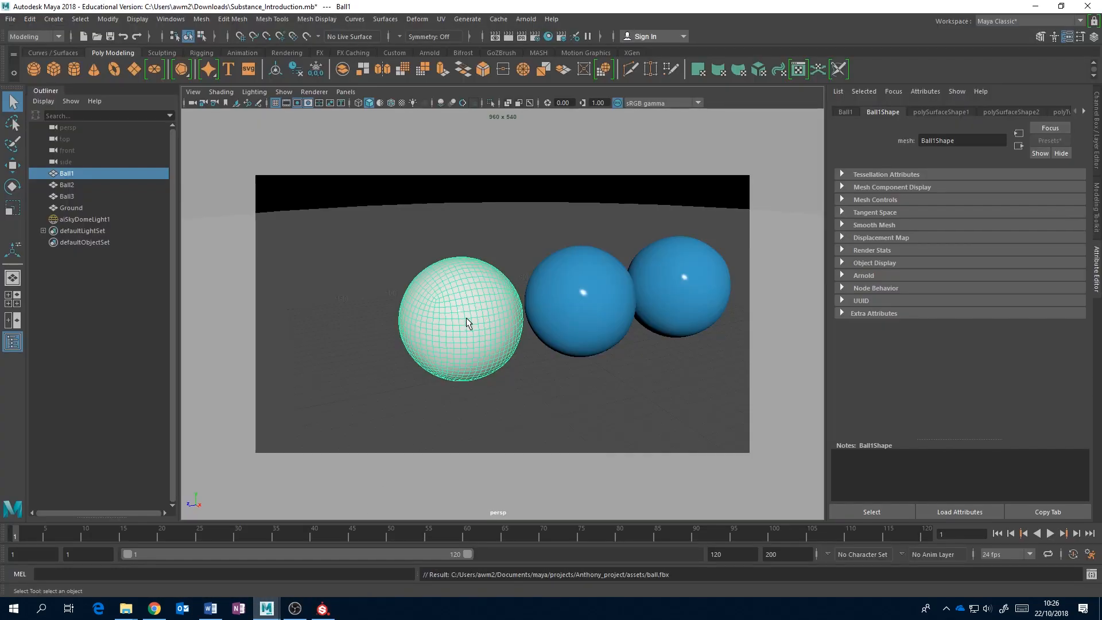
- Switch to Substance Painter and inspect the imported ball from several angles and distances
click(322, 609)
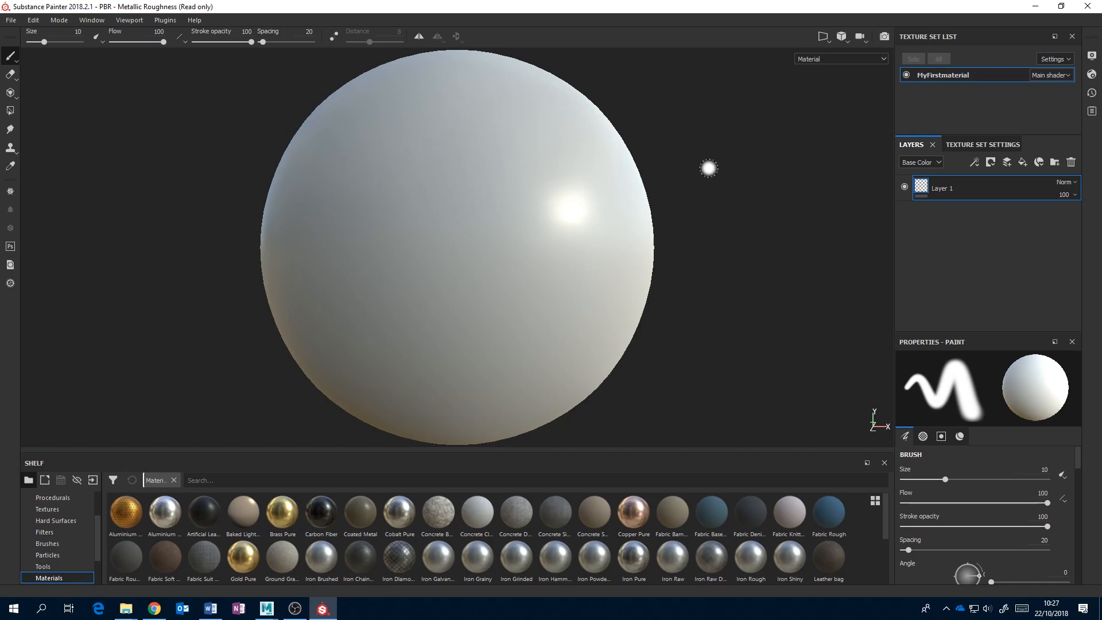
middle_drag(698, 170, 728, 185)
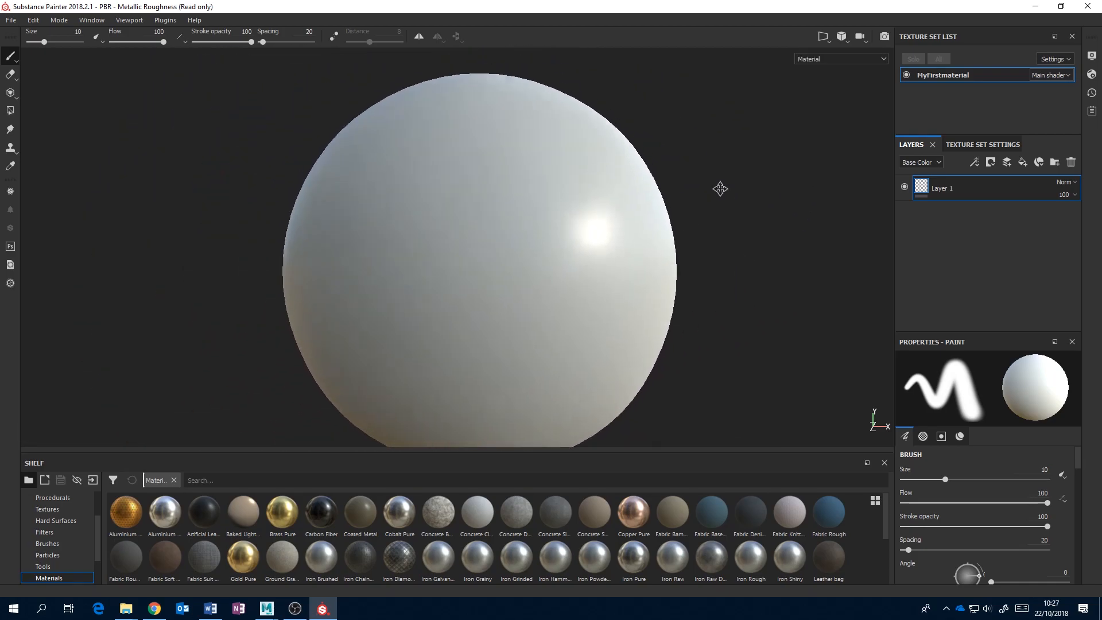
alt+right_drag(705, 196, 423, 250)
mouse_move(676, 188)
alt+mouse_down()
mouse_move(661, 203)
mouse_move(514, 190)
mouse_move(654, 147)
mouse_move(790, 214)
mouse_move(651, 137)
mouse_move(543, 231)
mouse_move(728, 143)
mouse_move(638, 166)
alt+mouse_up()
mouse_move(635, 228)
alt+middle_down()
mouse_move(585, 192)
mouse_move(616, 225)
alt+middle_up()
mouse_move(627, 189)
alt+mouse_down()
mouse_move(600, 184)
mouse_move(787, 172)
alt+mouse_up()
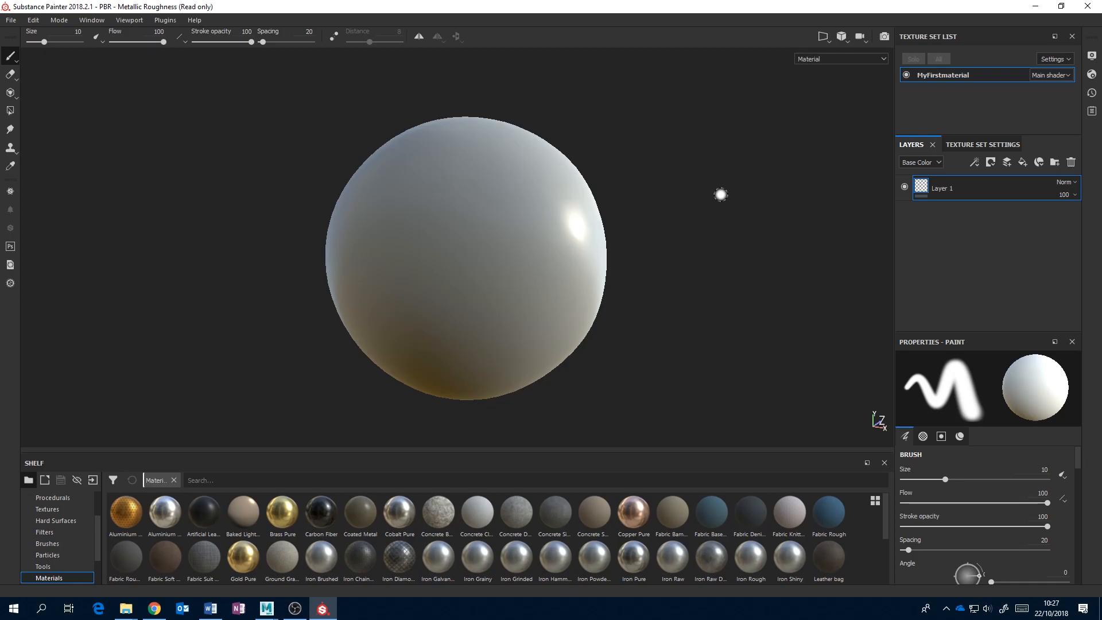
alt+drag(660, 217, 562, 194)
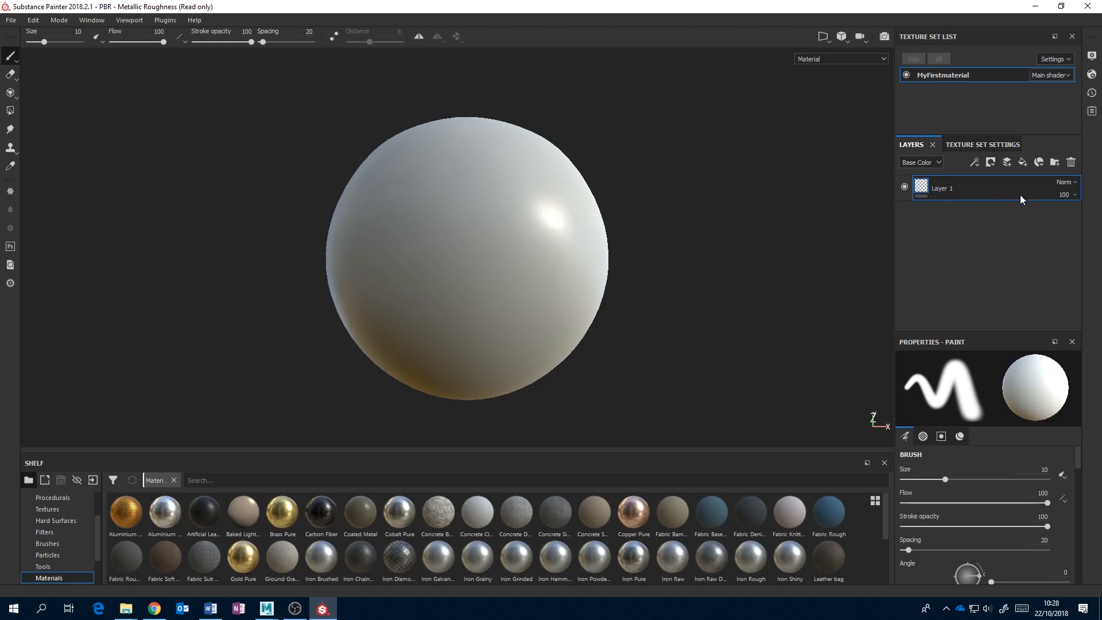
- Add a second paint layer above Layer 1
click(1008, 163)
click(1071, 163)
click(1011, 162)
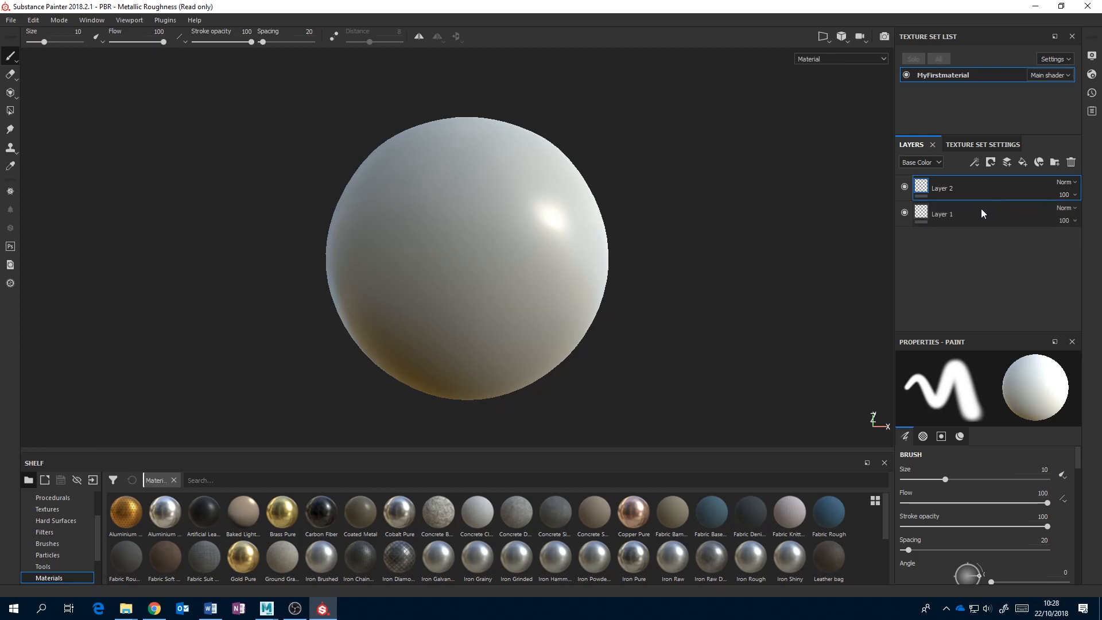
mouse_move(919, 212)
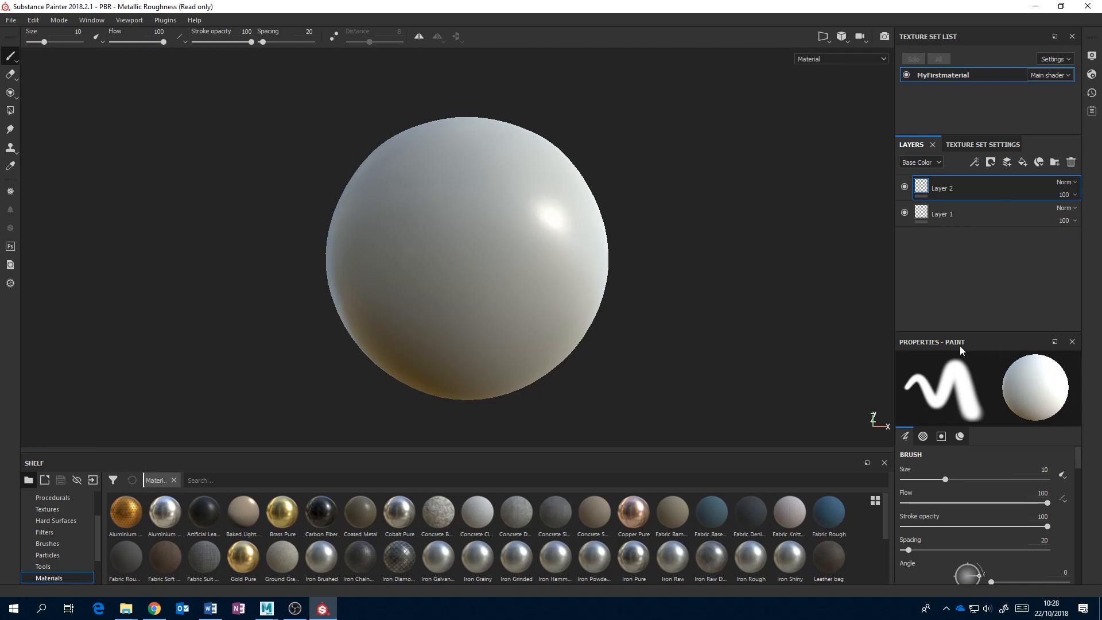
- Increase the paint brush size to 19.9
drag(945, 480, 968, 481)
mouse_move(941, 482)
mouse_down()
mouse_move(921, 479)
mouse_move(1008, 481)
mouse_move(964, 479)
mouse_up()
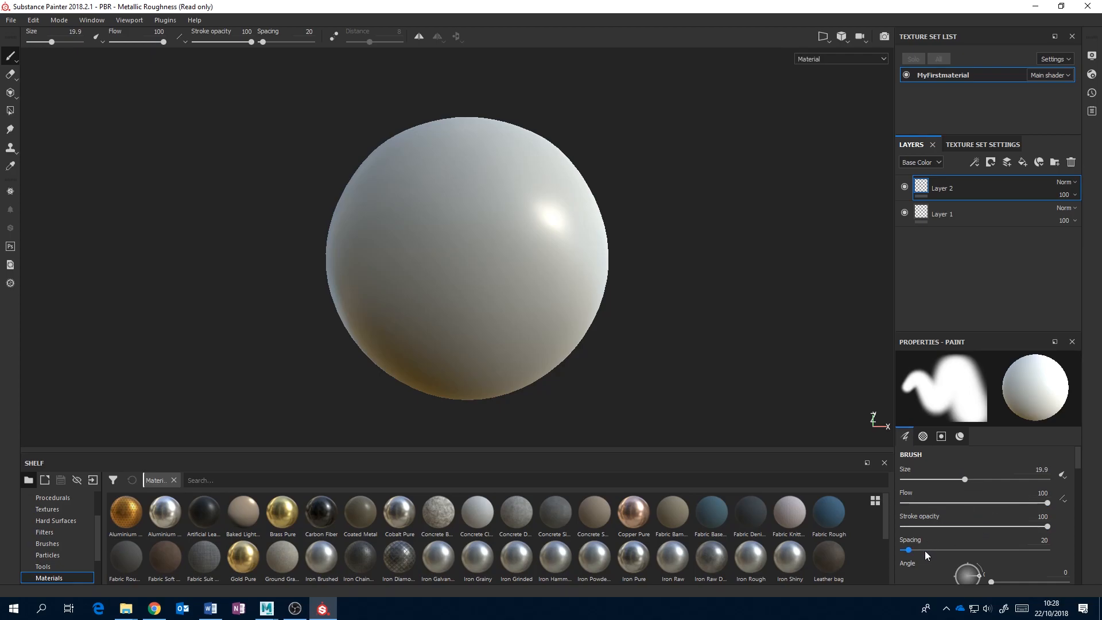
- Limit the brush material to color only by disabling its height, rough, metal and nrm channels
mouse_move(1076, 456)
mouse_down()
mouse_move(1074, 534)
mouse_move(1070, 511)
mouse_up()
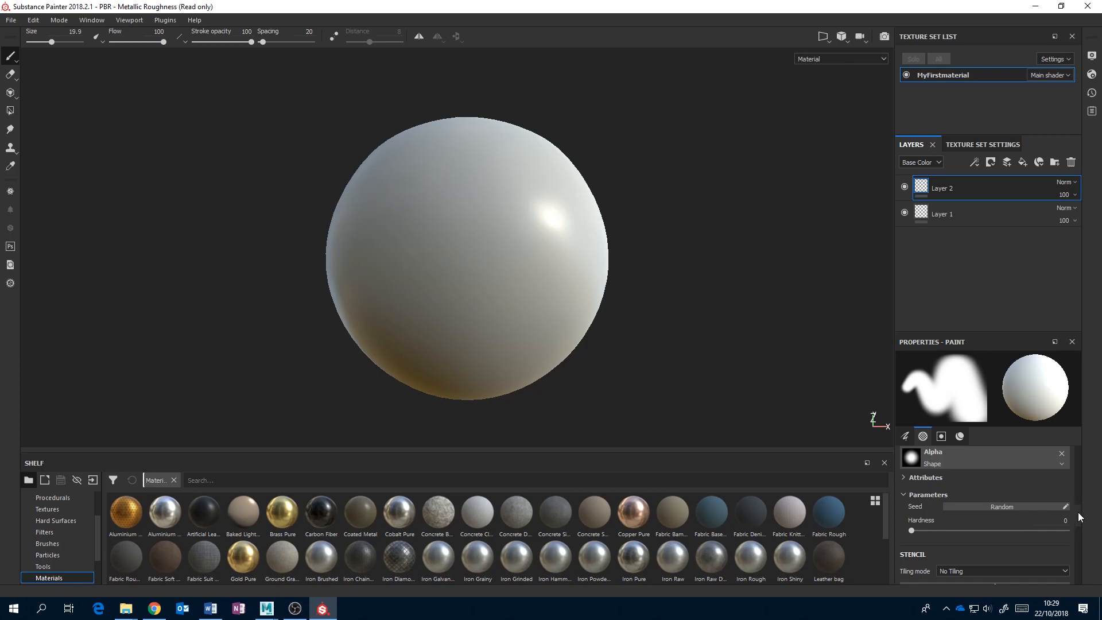
drag(1079, 519, 1080, 543)
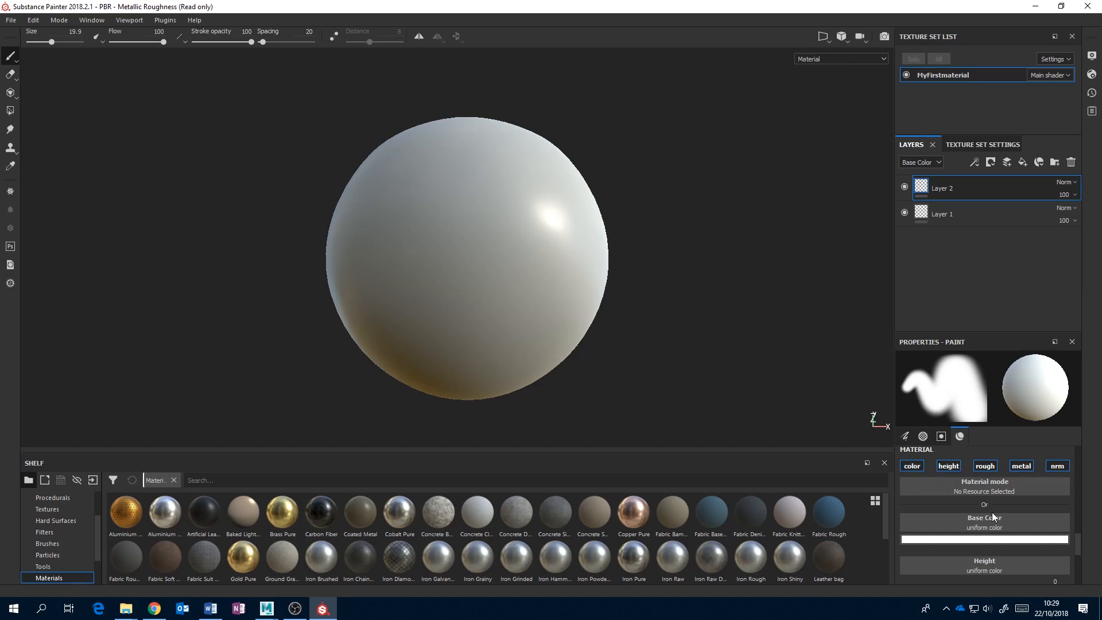
click(949, 466)
click(986, 466)
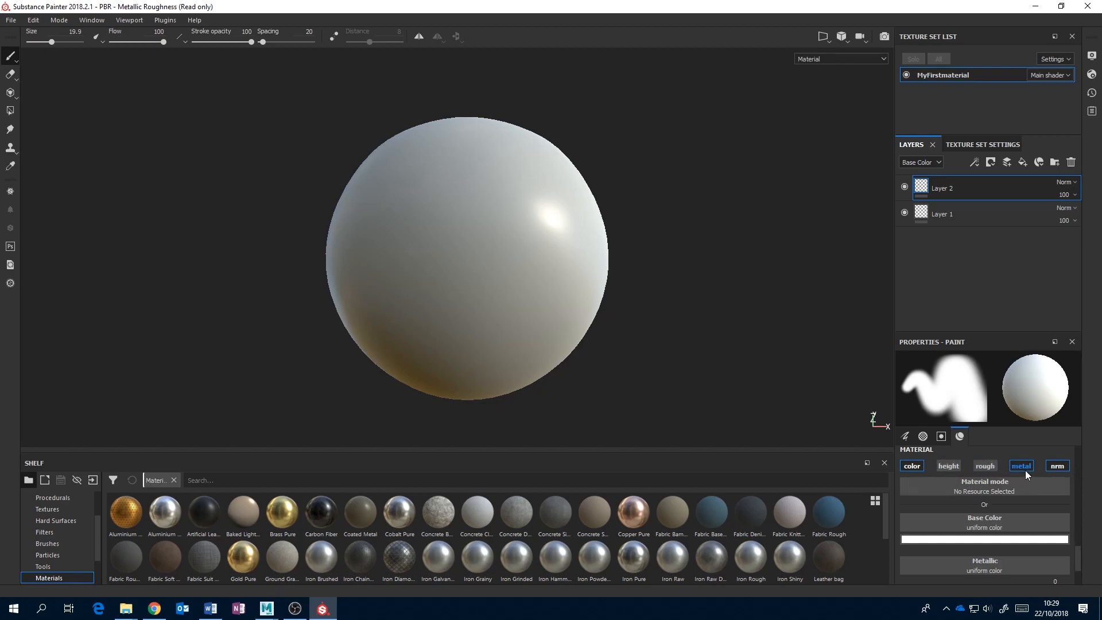
click(1023, 466)
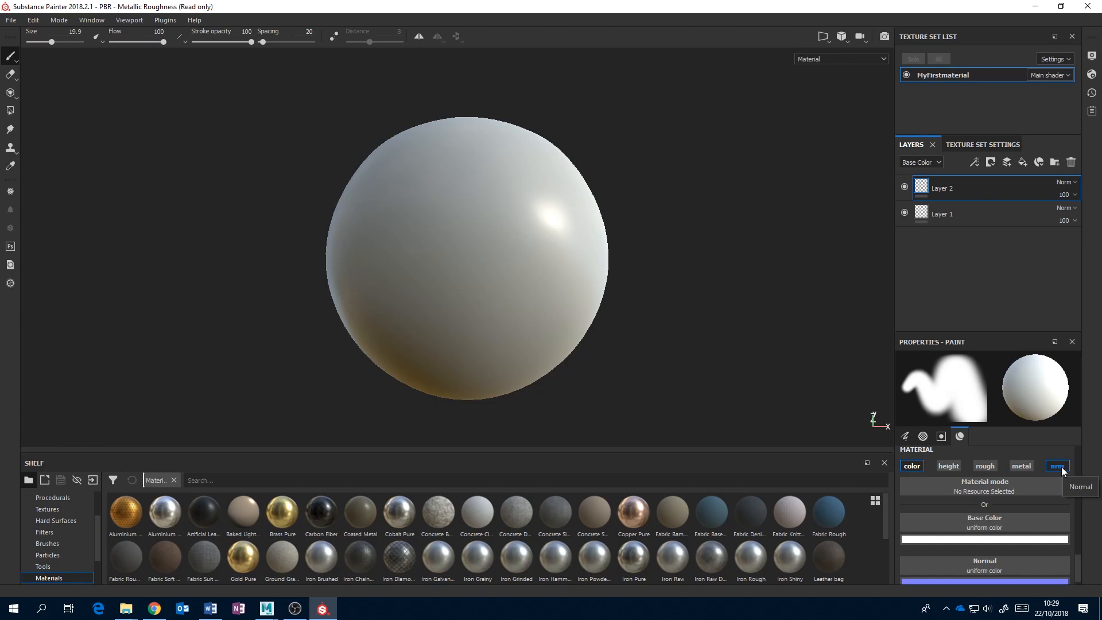
click(1062, 466)
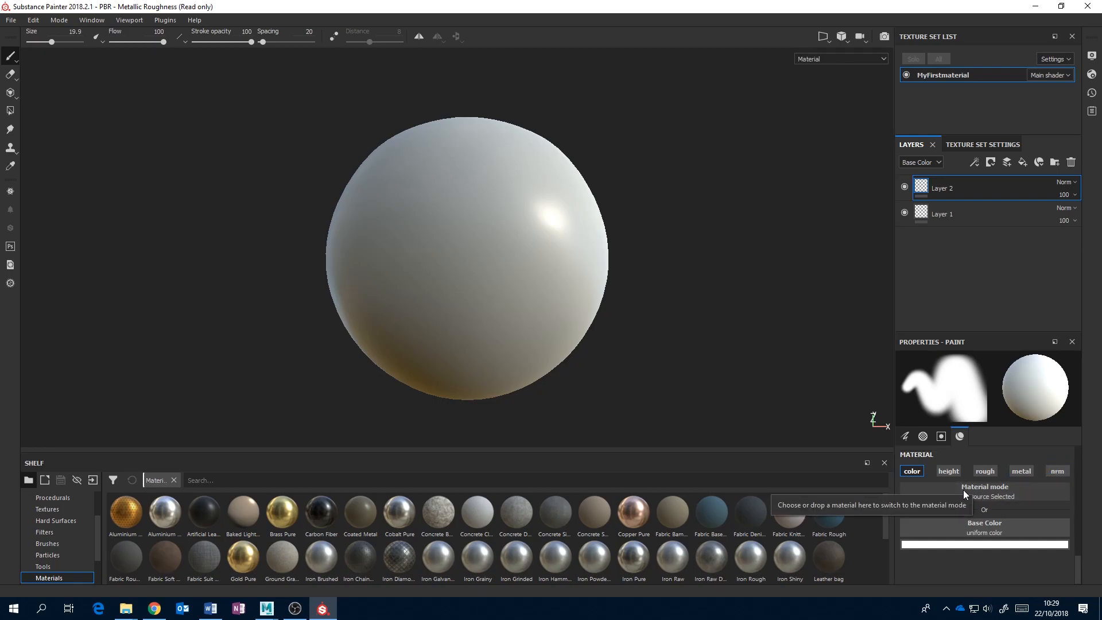
- Set the brush's base color to a red of R 0.502, G 0.017, B 0.017
click(981, 545)
drag(1004, 456, 1011, 449)
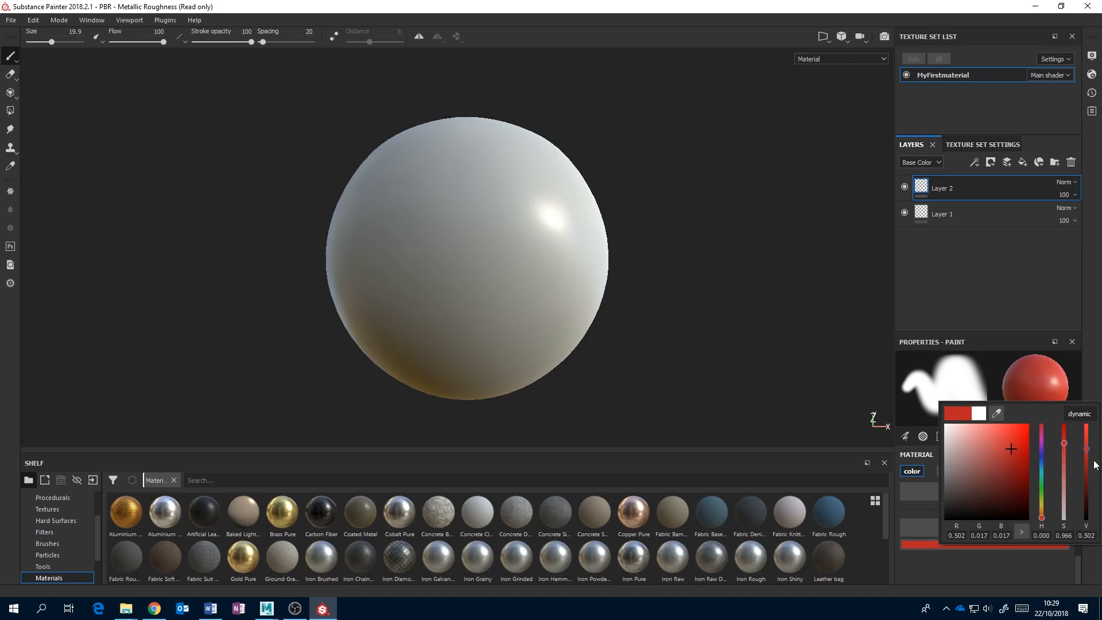
click(1007, 579)
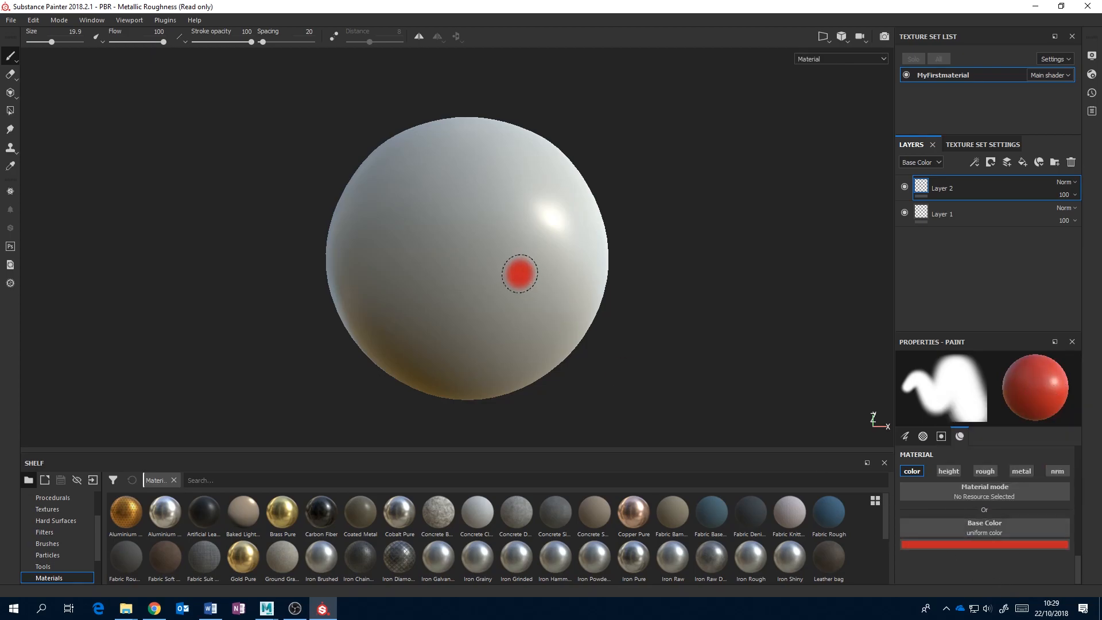
- Paint a looping red test stroke across the front of the ball and undo it
mouse_move(566, 202)
mouse_down()
mouse_move(487, 197)
mouse_move(543, 312)
mouse_move(374, 261)
mouse_move(451, 339)
mouse_move(456, 167)
mouse_move(582, 224)
mouse_move(571, 321)
mouse_move(466, 342)
mouse_move(497, 267)
mouse_move(534, 250)
mouse_up()
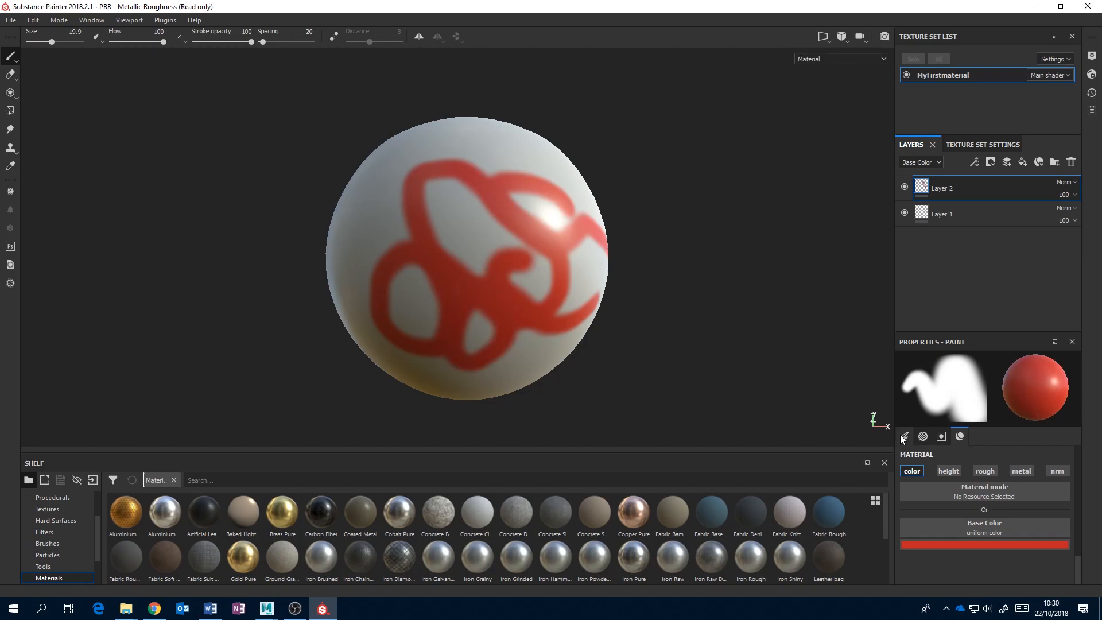
key(ctrl+z)
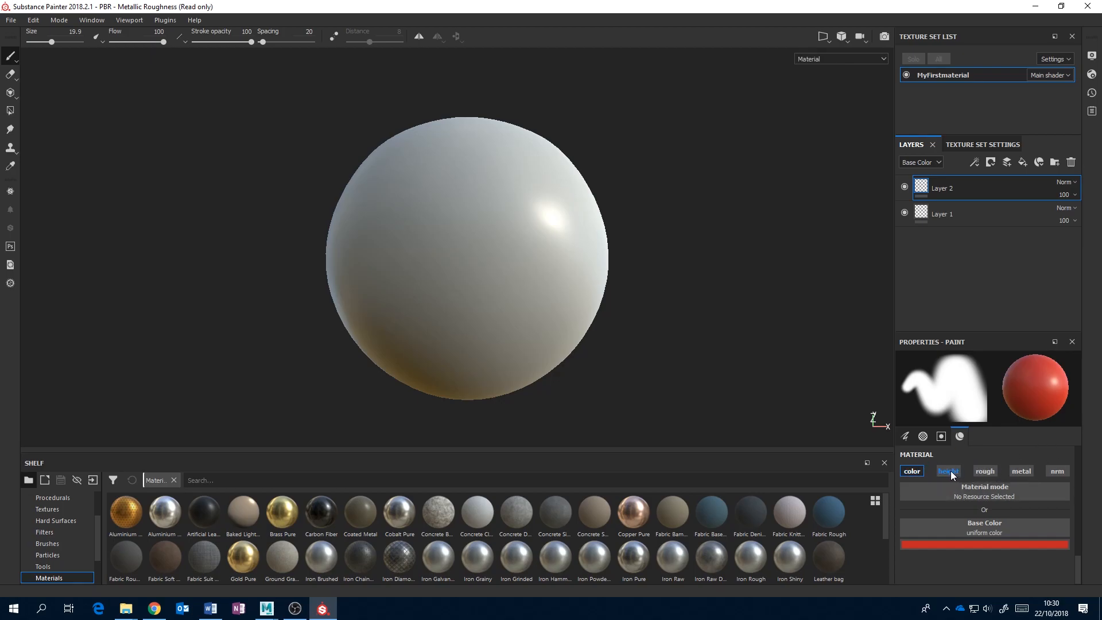
- Enable the brush's rough channel and lower its roughness to 0.1418
click(990, 473)
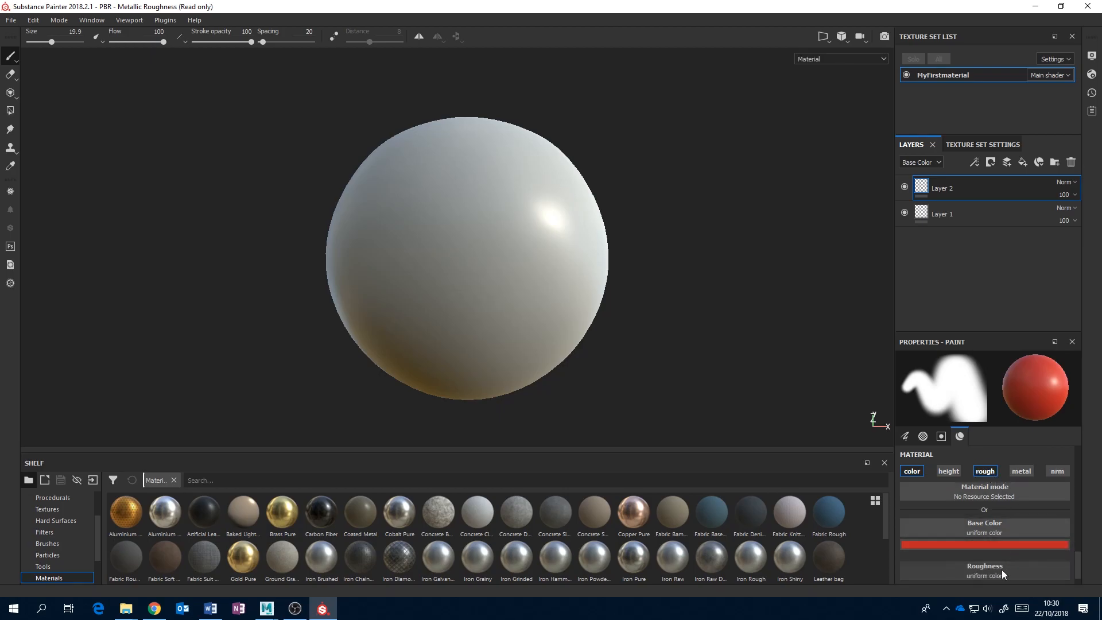
drag(1077, 554, 1079, 571)
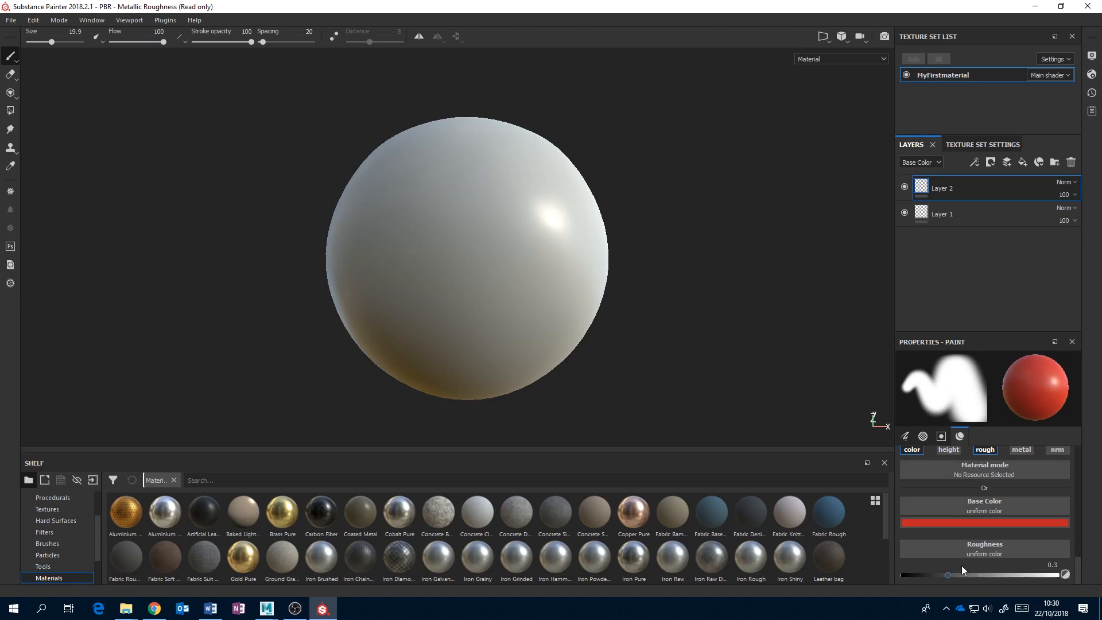
drag(949, 573, 924, 581)
- Switch to Maya and show the MyFirstmaterial attributes of Ball1
mouse_move(266, 608)
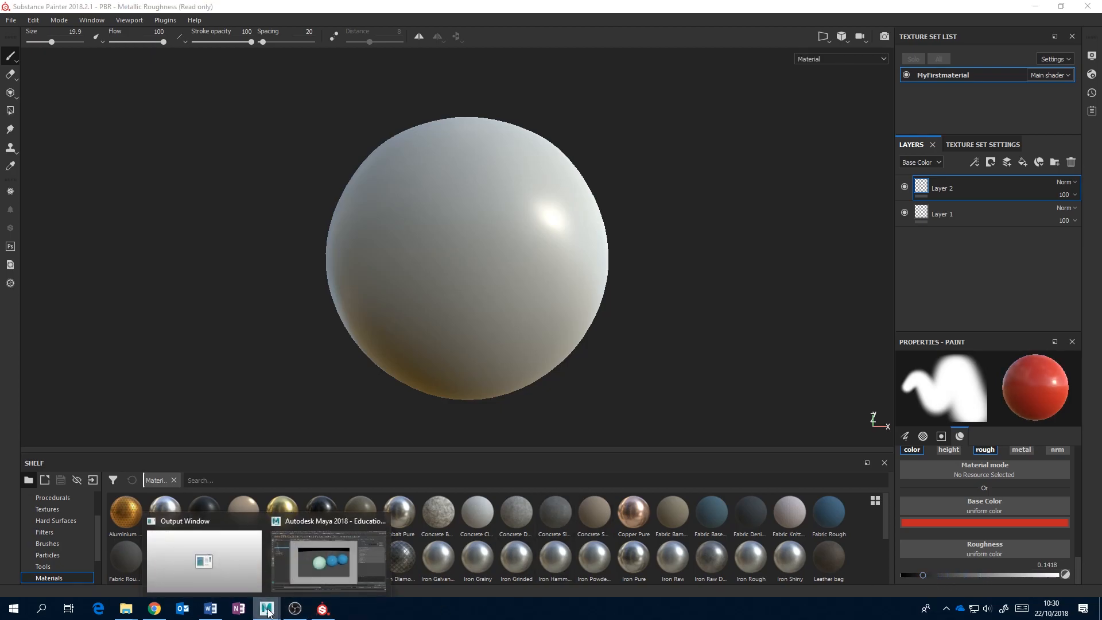
click(323, 550)
click(1084, 113)
click(1084, 113)
click(1084, 112)
click(1062, 113)
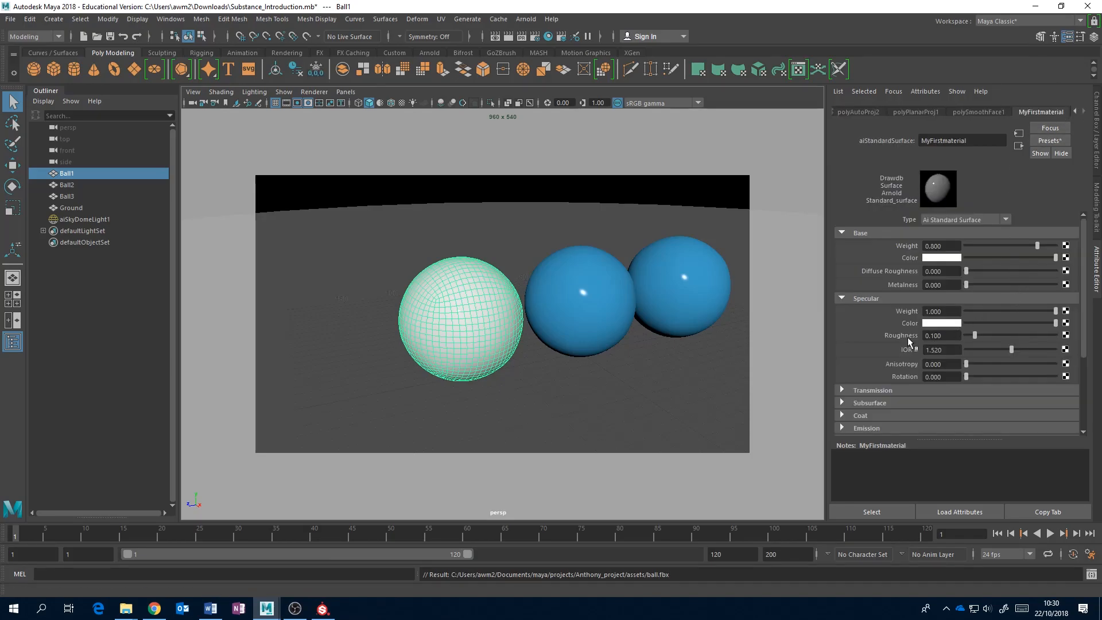
- Raise MyFirstmaterial's specular roughness slightly and switch back to Substance Painter
click(934, 186)
drag(975, 336, 994, 331)
click(331, 612)
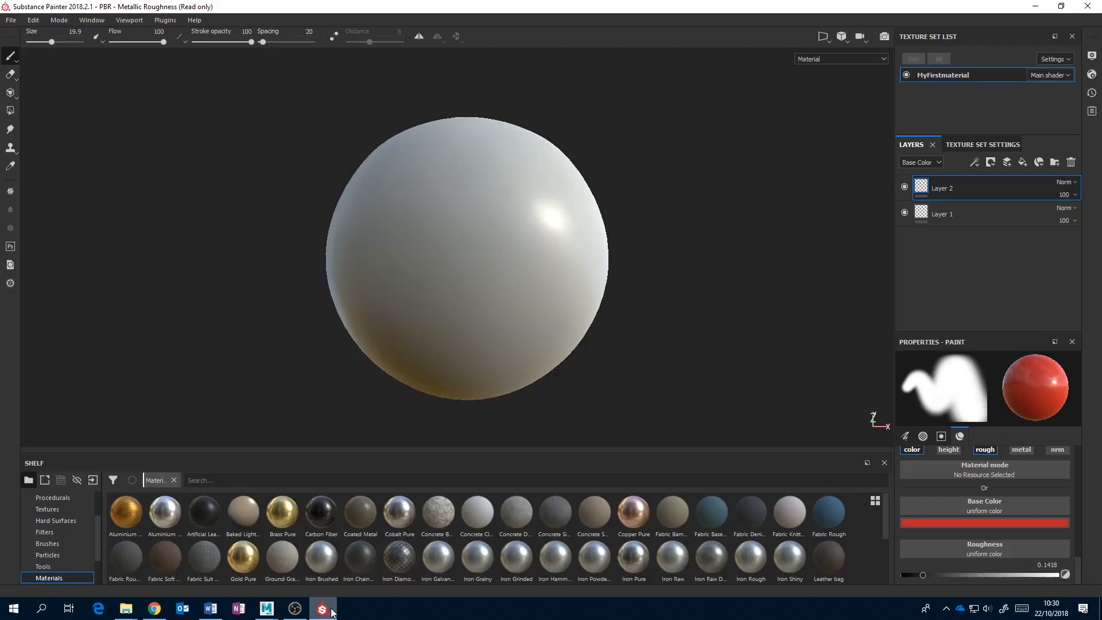
- Paint a glossy red stroke with roughness 0.0691 on the ball and a matte one below it with roughness 0.7636
drag(941, 573, 911, 577)
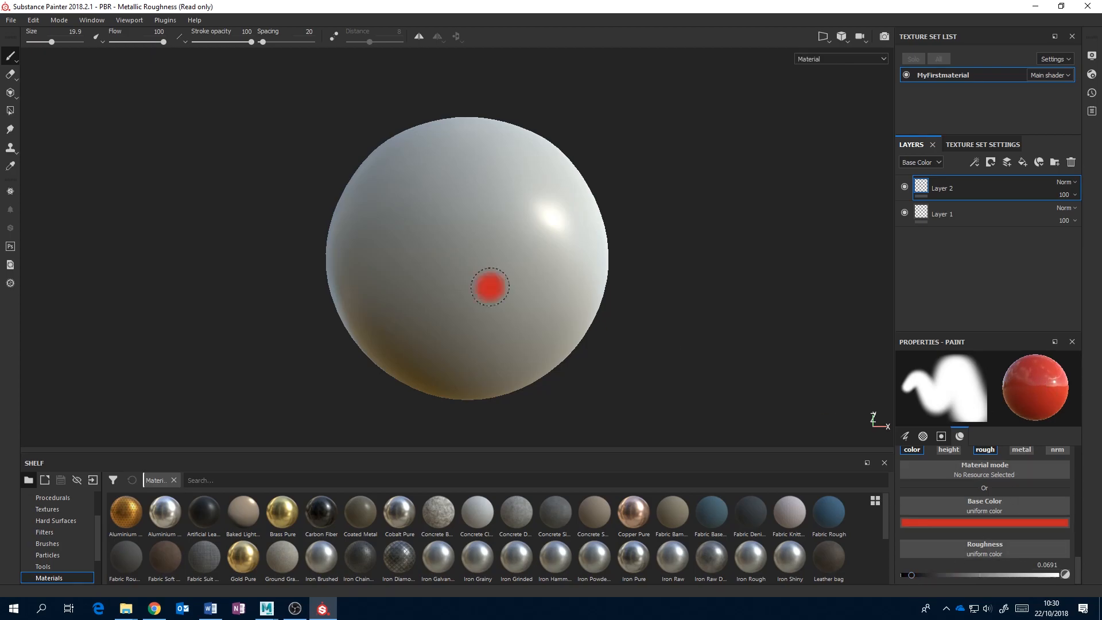
mouse_move(424, 172)
mouse_down()
mouse_move(447, 204)
mouse_move(502, 213)
mouse_move(548, 186)
mouse_move(525, 189)
mouse_move(549, 209)
mouse_move(554, 238)
mouse_move(517, 230)
mouse_move(536, 267)
mouse_move(530, 240)
mouse_move(566, 216)
mouse_move(571, 253)
mouse_up()
drag(911, 574, 1010, 567)
mouse_move(383, 251)
mouse_down()
mouse_move(408, 267)
mouse_move(485, 248)
mouse_move(518, 318)
mouse_move(533, 289)
mouse_move(462, 272)
mouse_move(491, 255)
mouse_move(557, 312)
mouse_move(581, 265)
mouse_move(559, 296)
mouse_up()
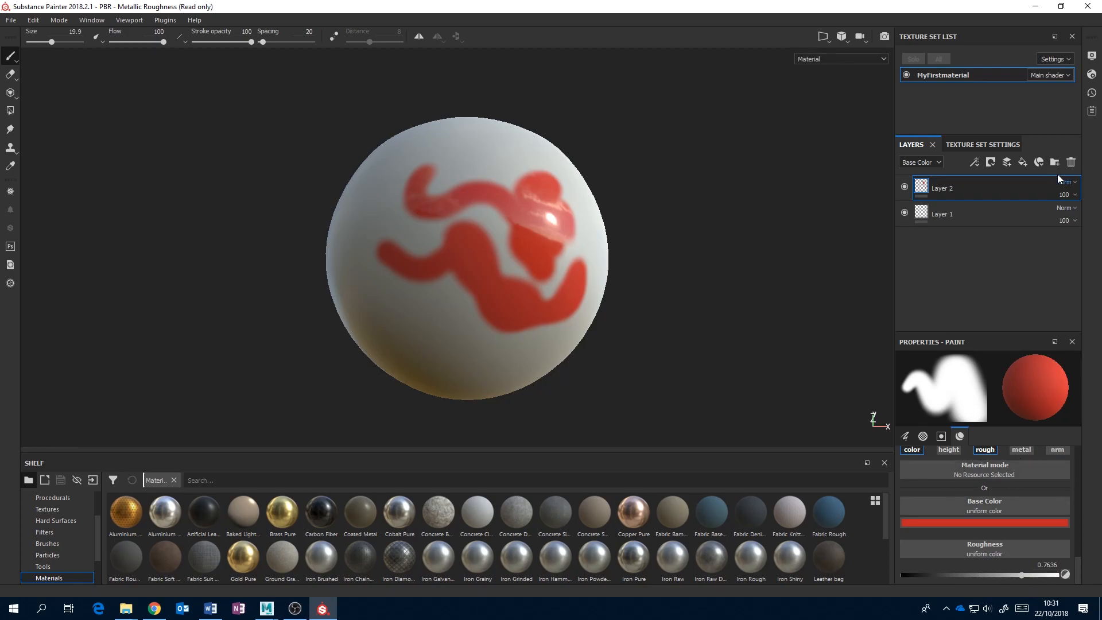
- Delete Layer 2 and paint a matte red patch across the ball's front on Layer 1
click(1072, 163)
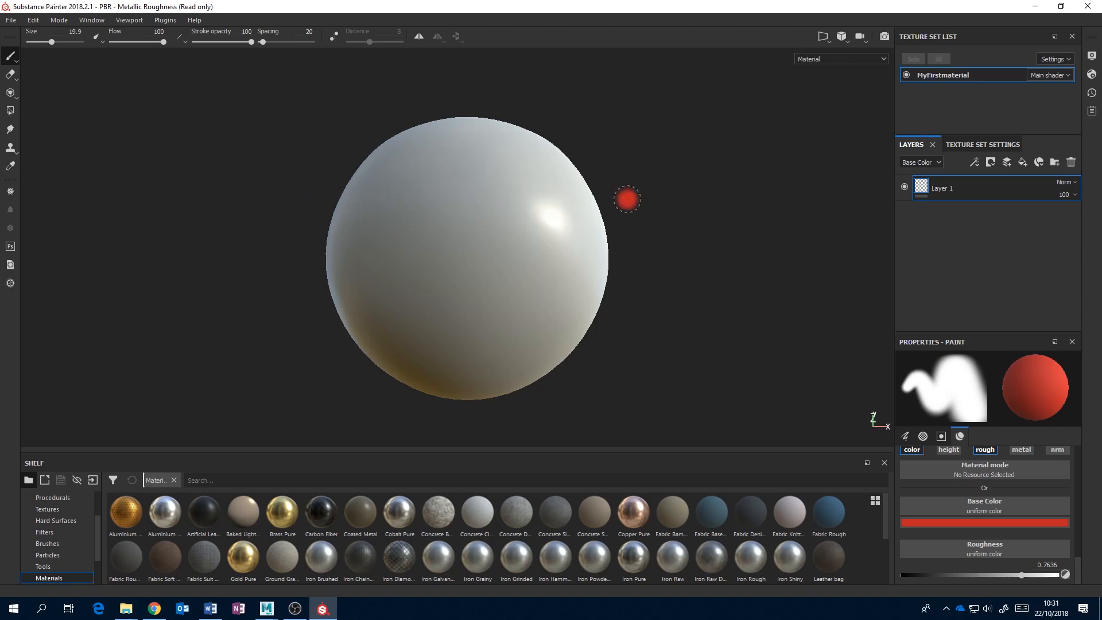
mouse_move(524, 214)
mouse_down()
mouse_move(509, 232)
mouse_move(458, 225)
mouse_move(439, 267)
mouse_move(534, 281)
mouse_move(471, 269)
mouse_move(531, 231)
mouse_move(578, 222)
mouse_up()
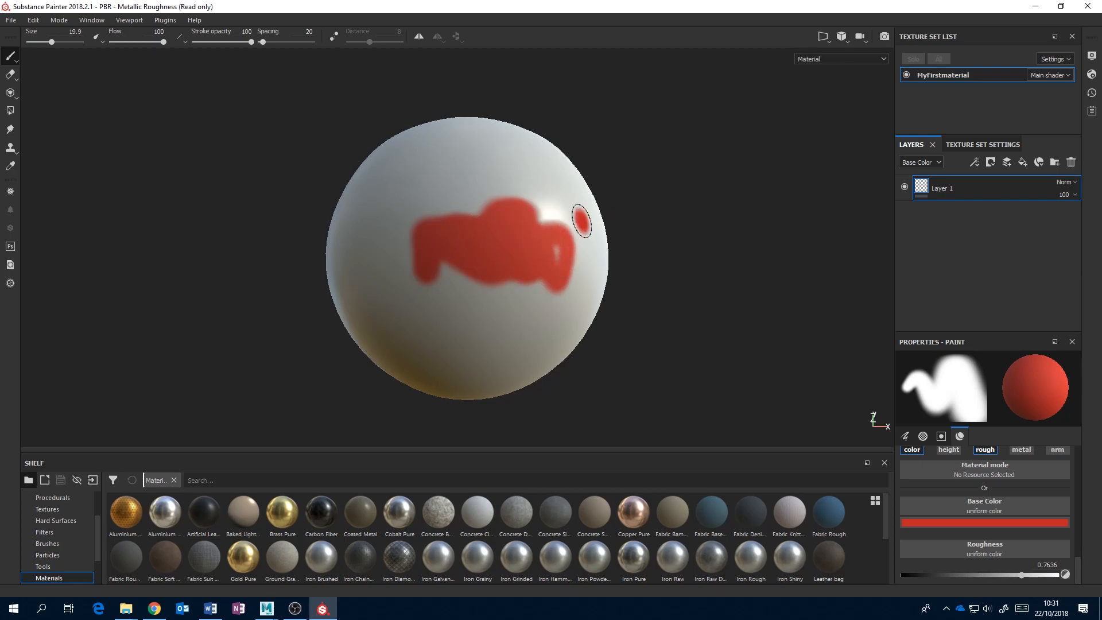
- Add a new layer above Layer 1 and paint a turquoise loop with roughness 0.2836 over the red patch
click(1006, 163)
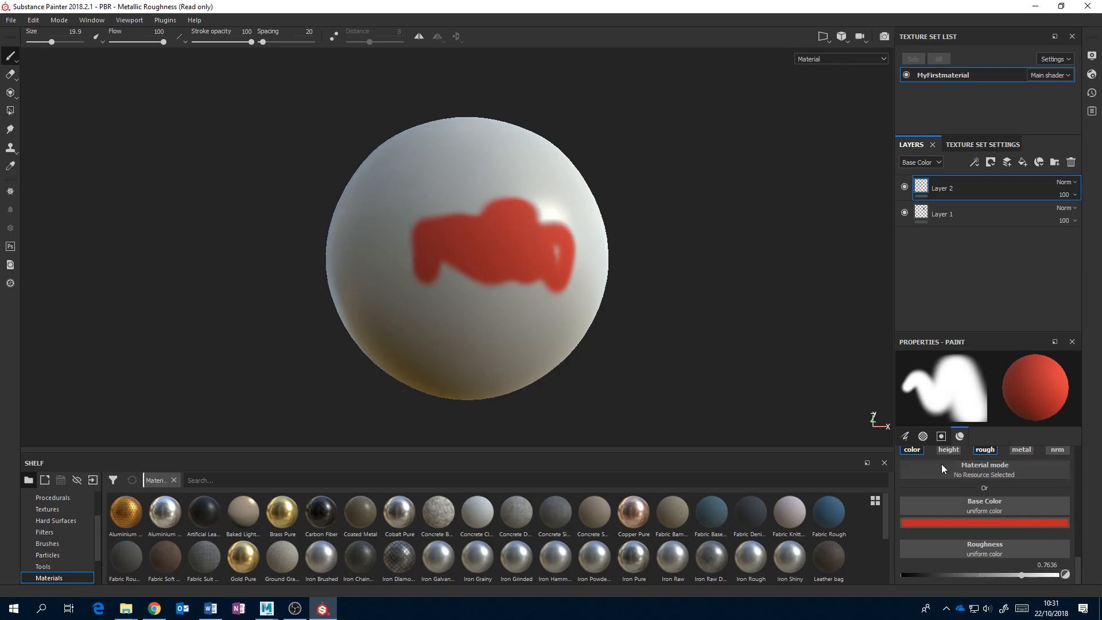
drag(1018, 574, 945, 571)
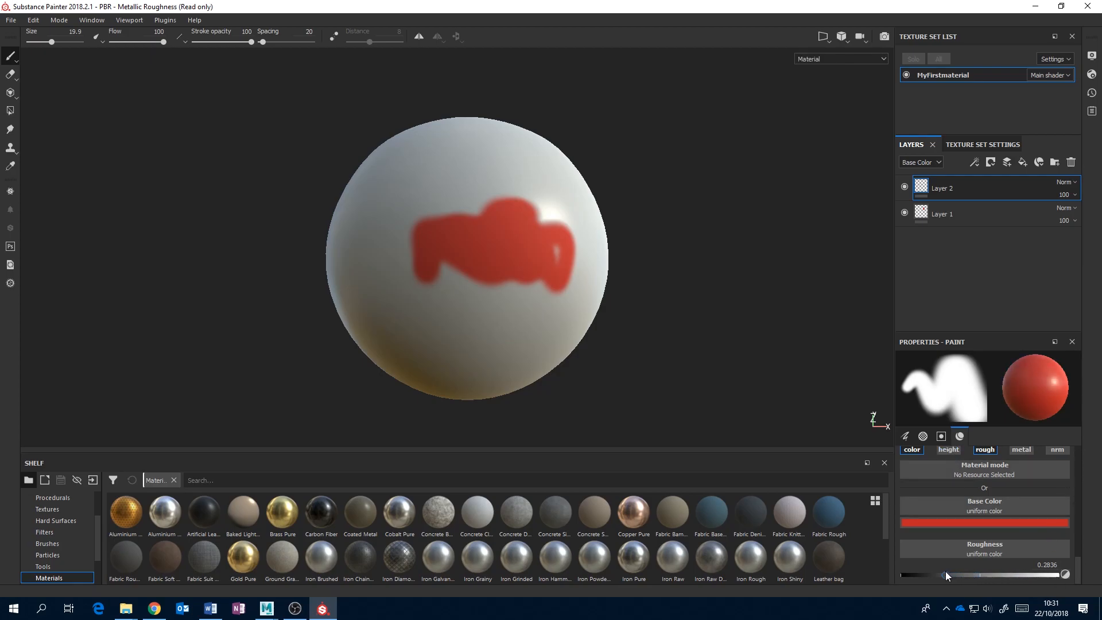
click(981, 522)
click(1039, 448)
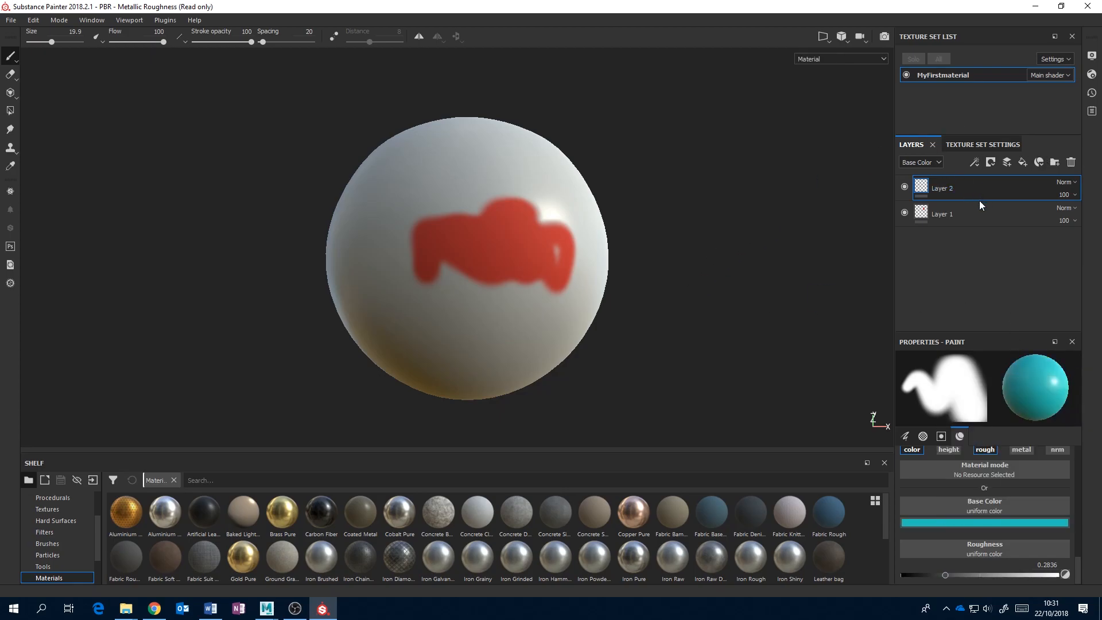
mouse_move(532, 165)
mouse_down()
mouse_move(488, 307)
mouse_move(510, 229)
mouse_move(583, 278)
mouse_move(649, 260)
mouse_move(713, 283)
mouse_move(694, 316)
mouse_move(620, 256)
mouse_move(678, 273)
mouse_move(601, 300)
mouse_move(629, 264)
mouse_move(590, 300)
mouse_move(585, 286)
mouse_up()
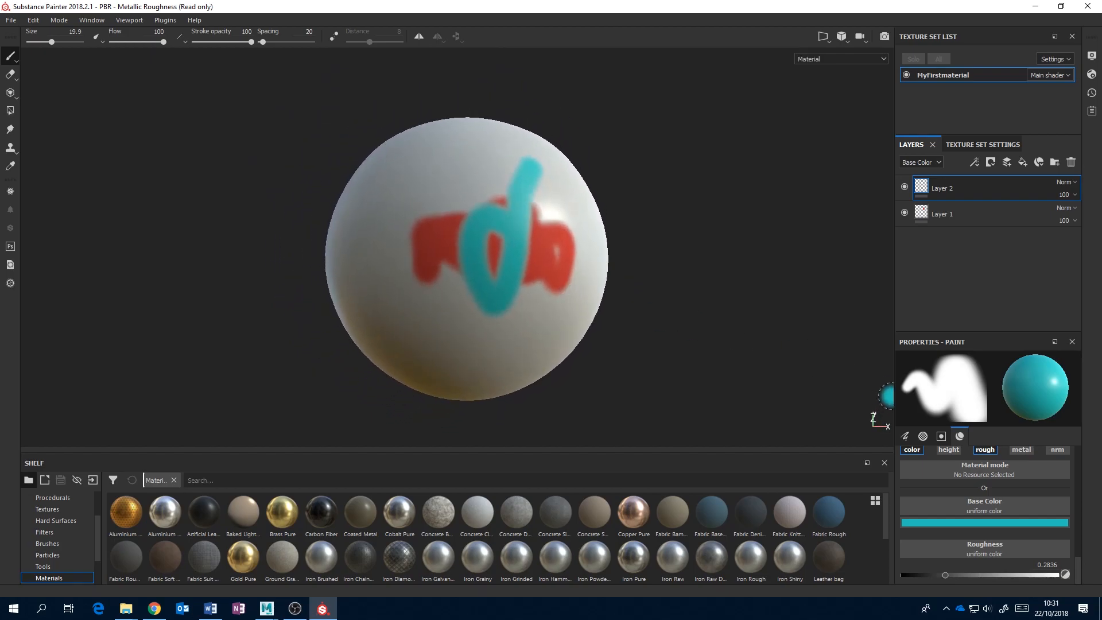
- Enable the brush's height channel and set the height to 0.3745
click(949, 450)
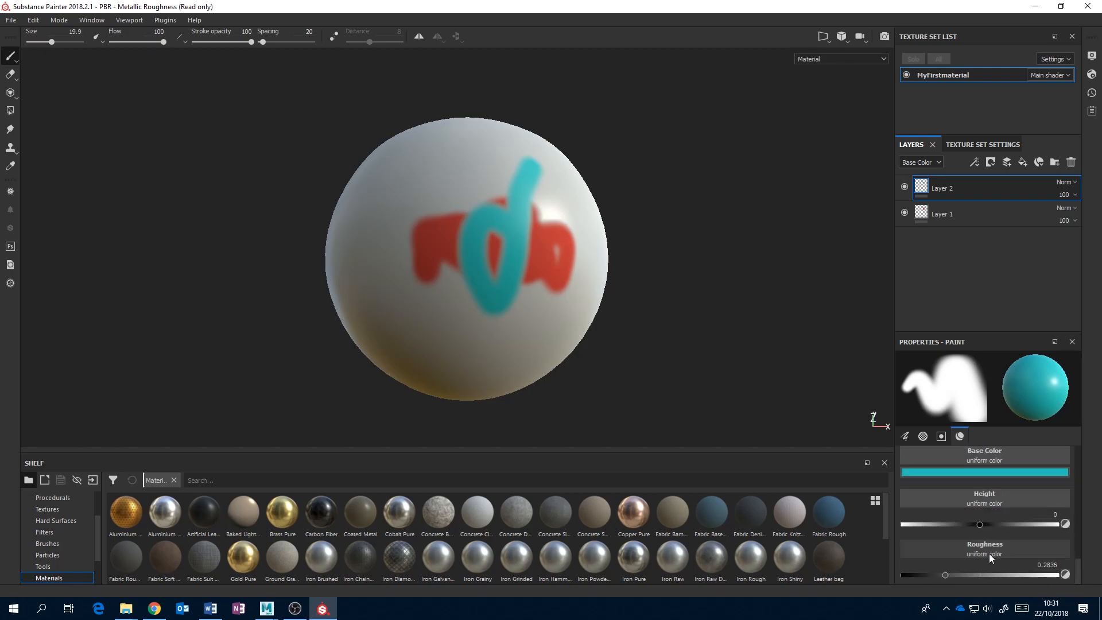
drag(980, 524, 1009, 524)
mouse_move(597, 276)
alt+mouse_down()
mouse_move(726, 329)
mouse_move(731, 359)
mouse_move(610, 314)
mouse_move(610, 290)
alt+mouse_up()
scroll(610, 313, up, 5)
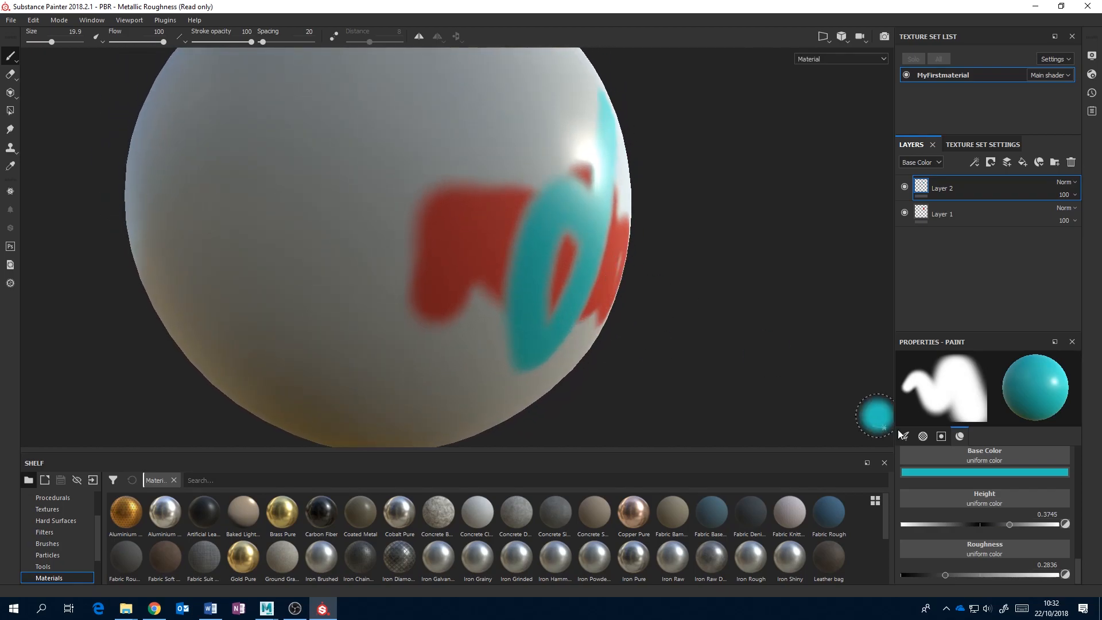
- Lower the brush height to -0.28 and bring the whole ball back into view
drag(1008, 522, 914, 527)
alt+middle_drag(550, 254, 625, 313)
mouse_move(624, 313)
alt+right_down()
mouse_move(627, 301)
mouse_move(629, 321)
alt+right_up()
alt+drag(629, 321, 605, 297)
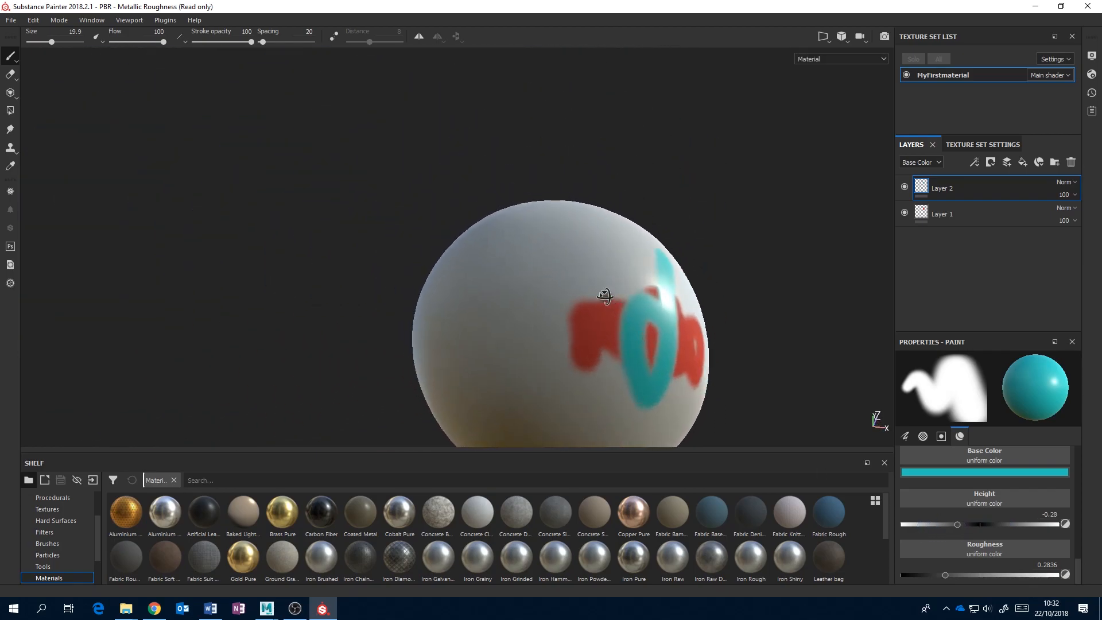
alt+middle_drag(605, 298, 494, 217)
scroll(500, 225, up, 1)
scroll(516, 234, down, 1)
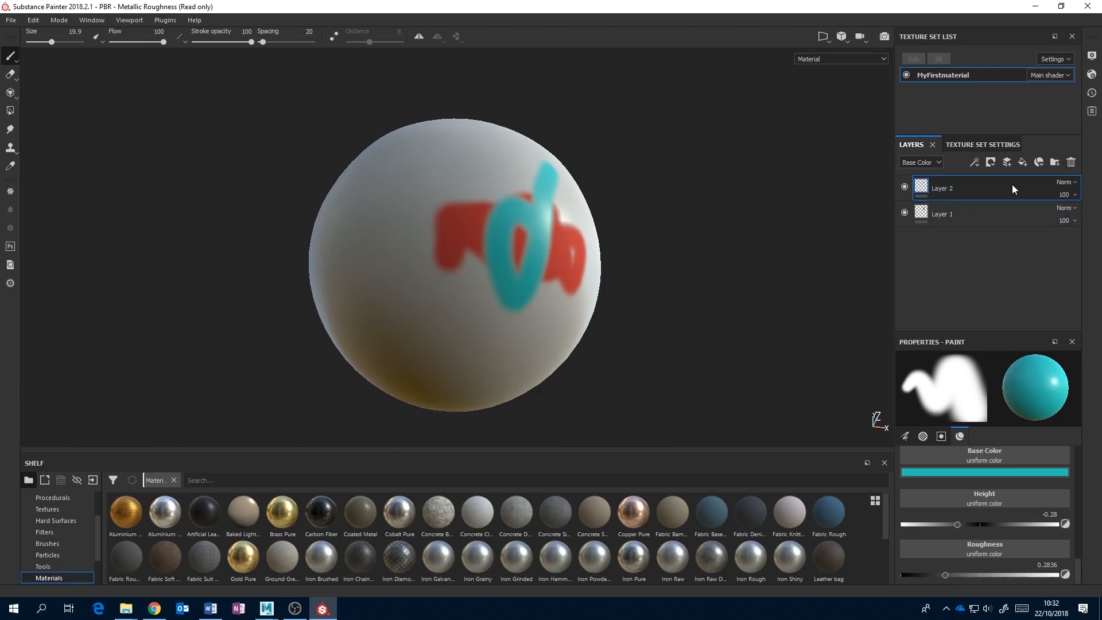
- Add a third layer and paint an angular purple stroke with roughness 0.5127 across the ball beside the red patch
click(1007, 163)
click(990, 472)
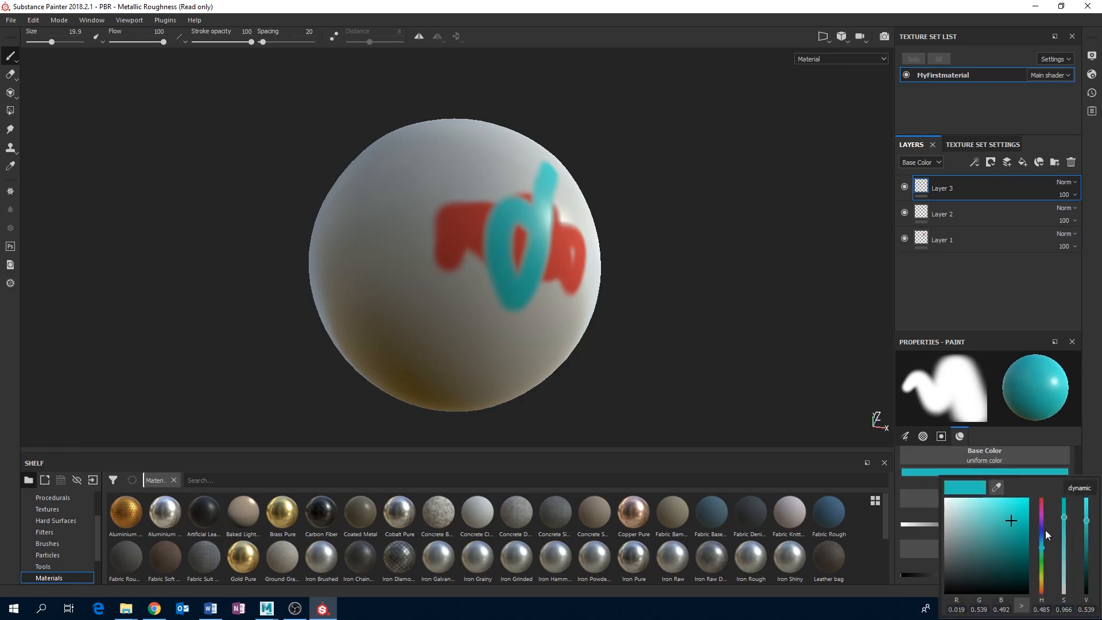
drag(1045, 530, 1043, 522)
drag(960, 573, 982, 574)
mouse_move(542, 290)
mouse_down()
mouse_move(405, 221)
mouse_move(508, 296)
mouse_move(493, 328)
mouse_up()
alt+middle_drag(505, 282, 528, 264)
alt+drag(528, 264, 561, 288)
scroll(563, 289, down, 2)
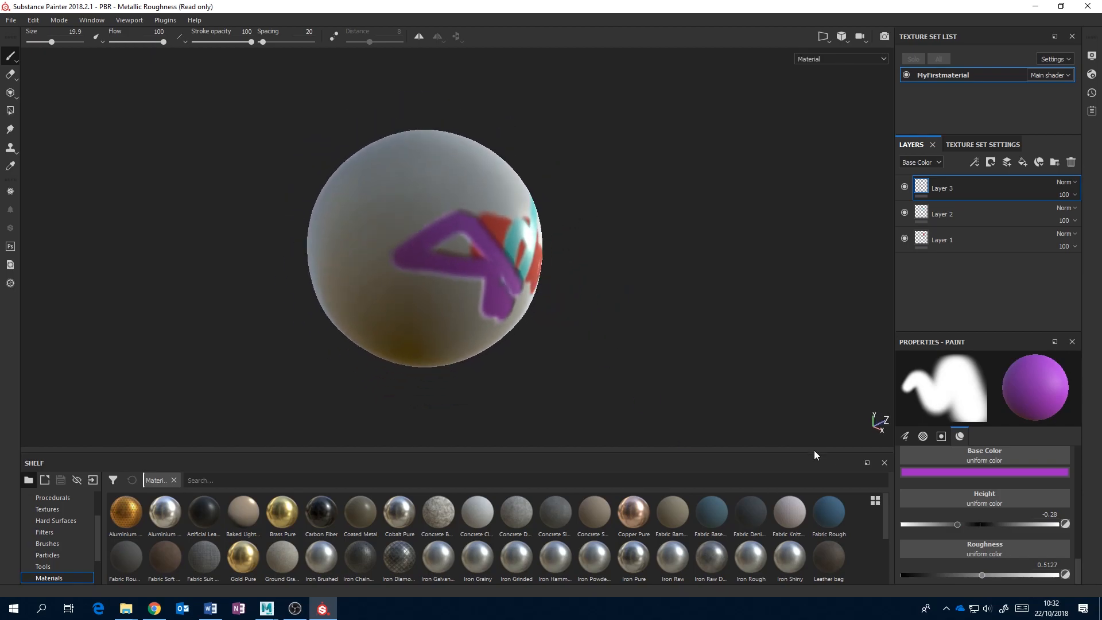
- Undo the purple stroke on the third layer and set the brush height to 0.0036
key(ctrl+z)
drag(971, 525, 978, 526)
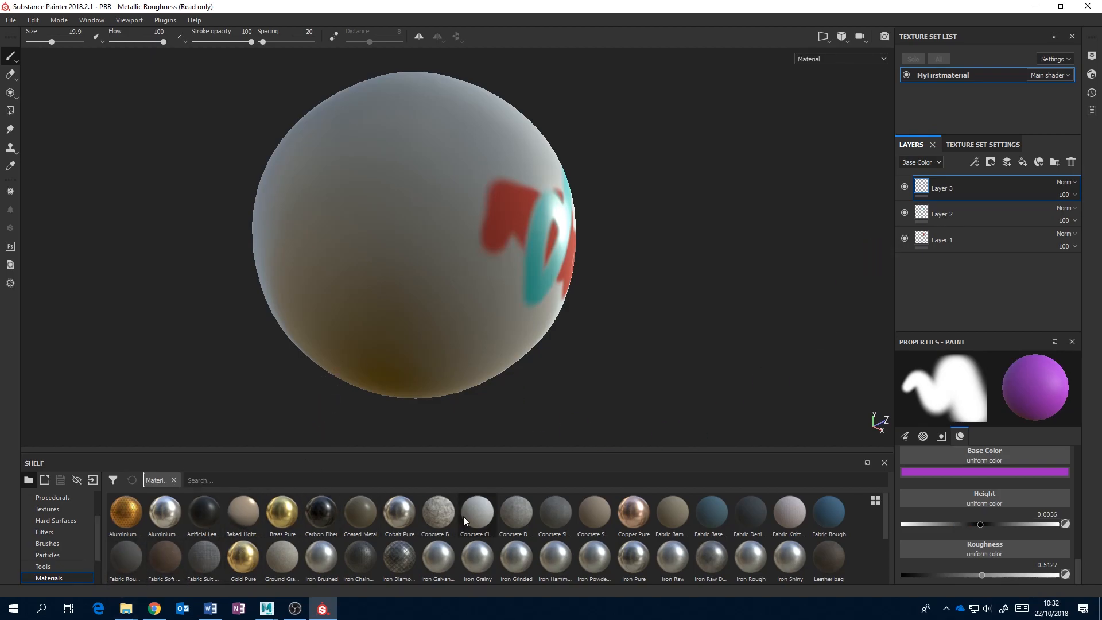
mouse_move(597, 207)
alt+mouse_down()
mouse_move(664, 224)
mouse_move(517, 233)
mouse_move(637, 236)
alt+mouse_up()
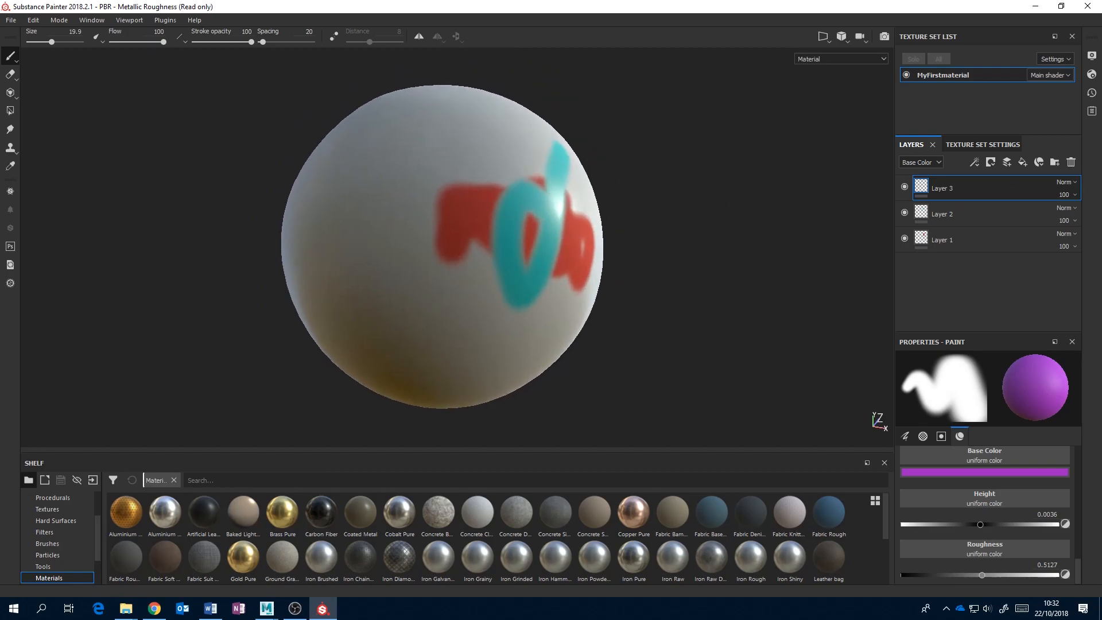
- Delete all three painted layers and add a new empty paint layer
click(1071, 163)
click(1071, 163)
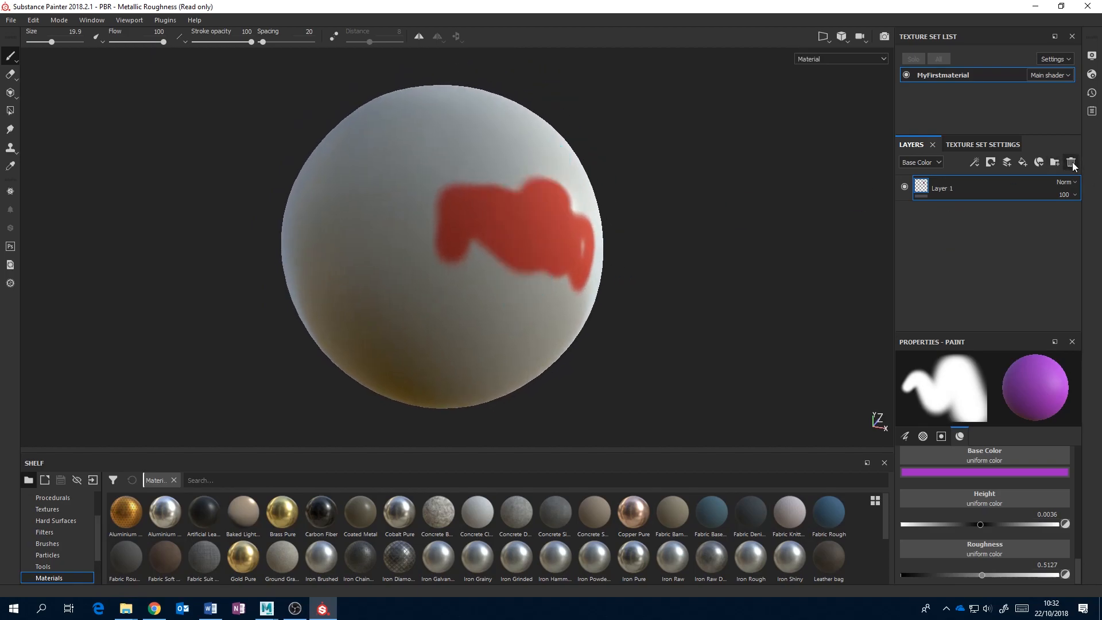
click(1070, 163)
click(1006, 162)
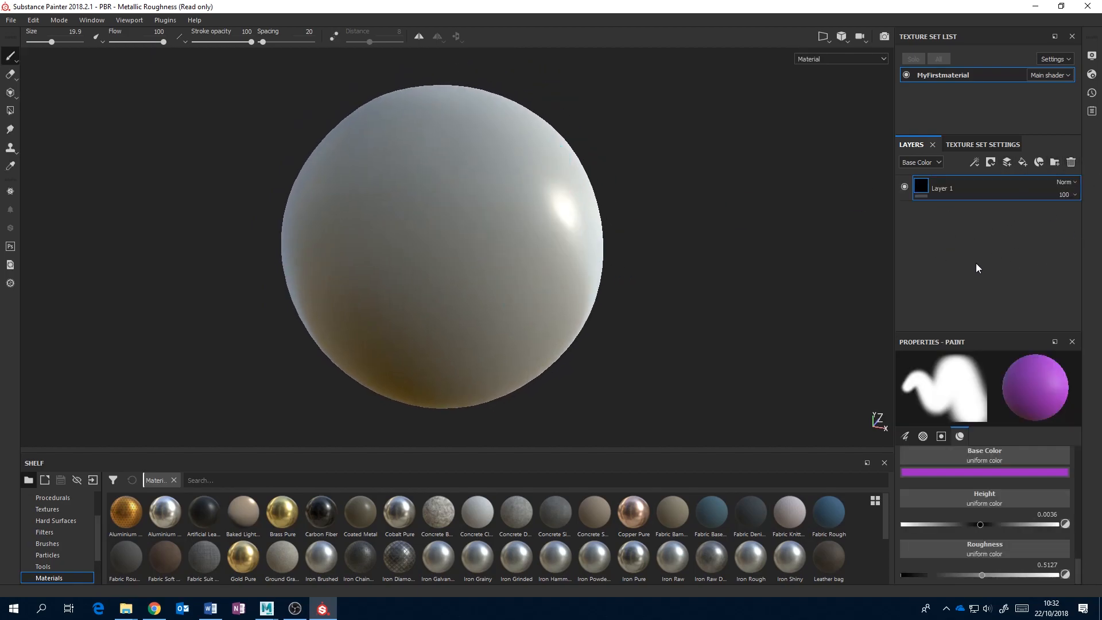
alt+middle_drag(628, 291, 680, 270)
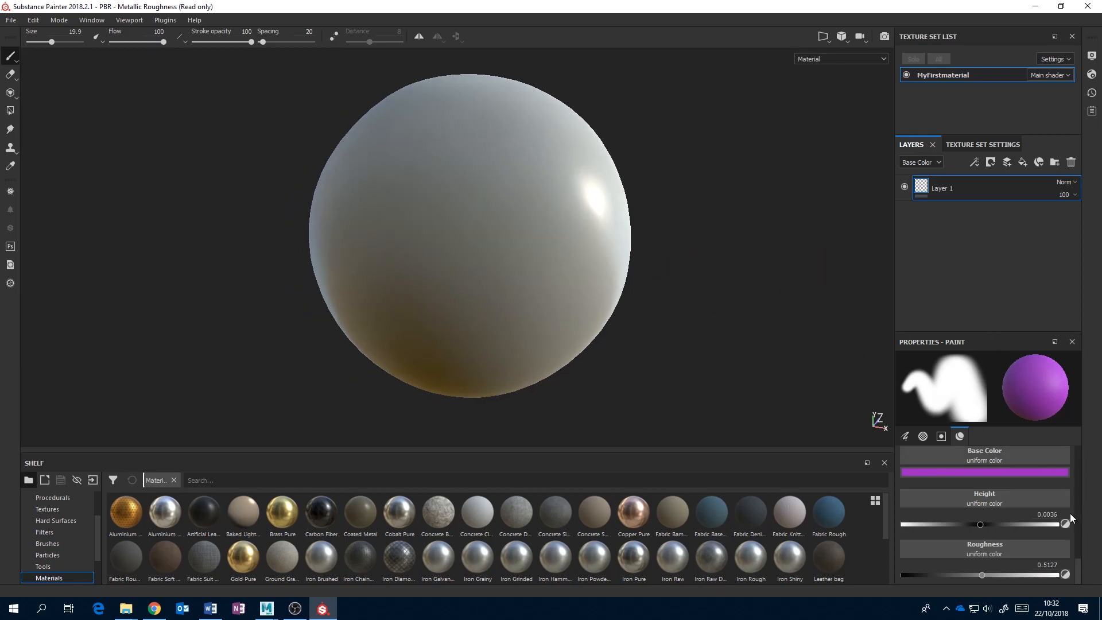
- Assign the Concrete Bare material to the paint brush
scroll(1081, 569, up, 5)
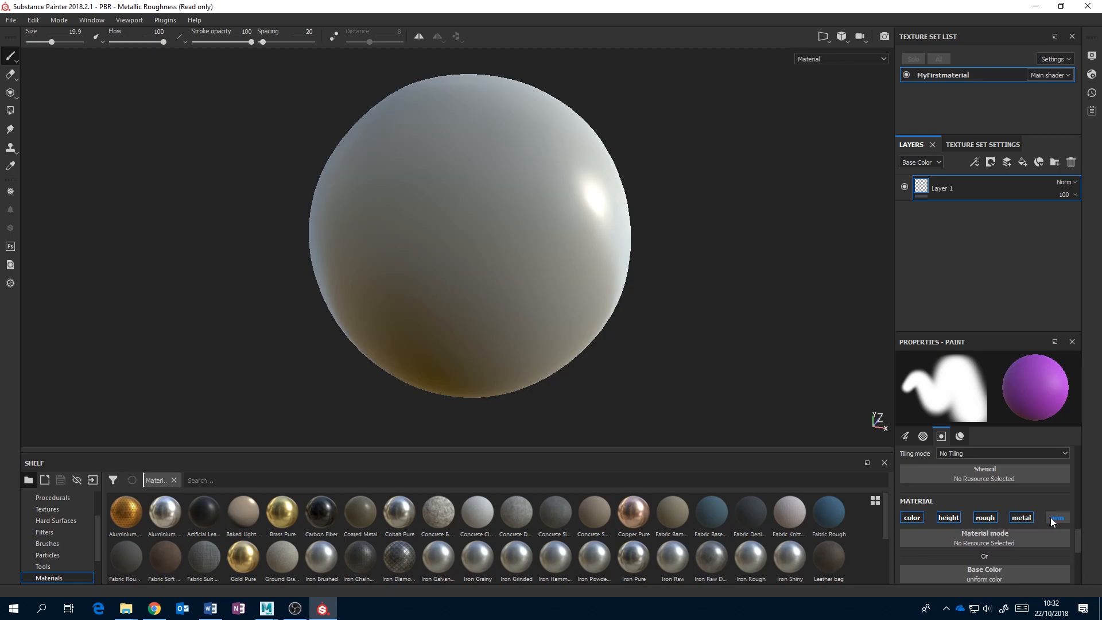
scroll(1078, 543, down, 2)
scroll(1076, 540, up, 1)
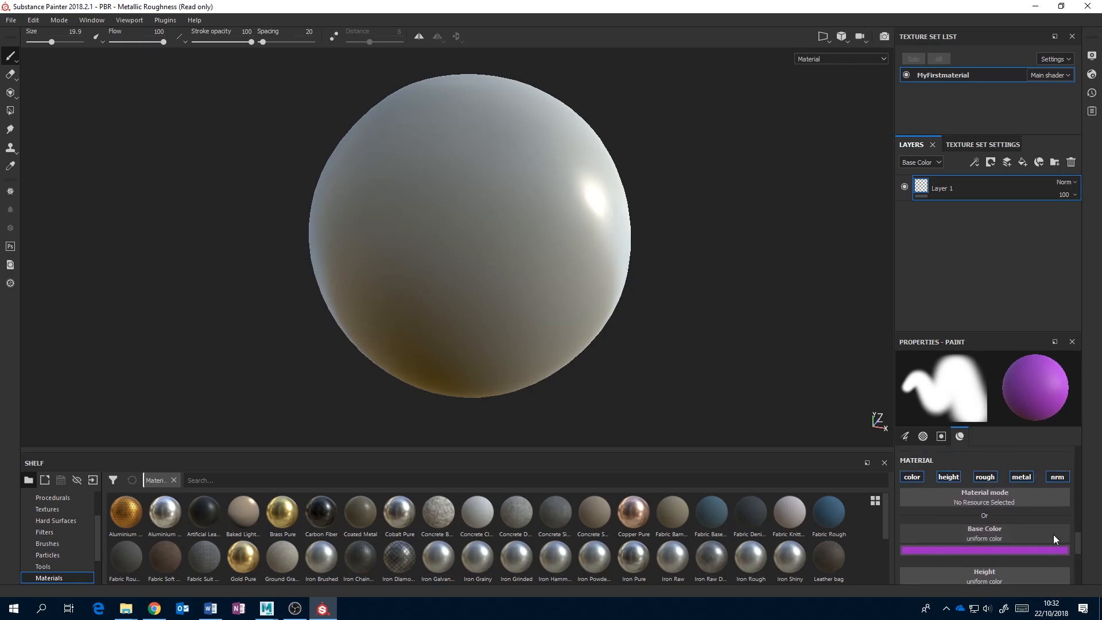
scroll(1076, 542, down, 3)
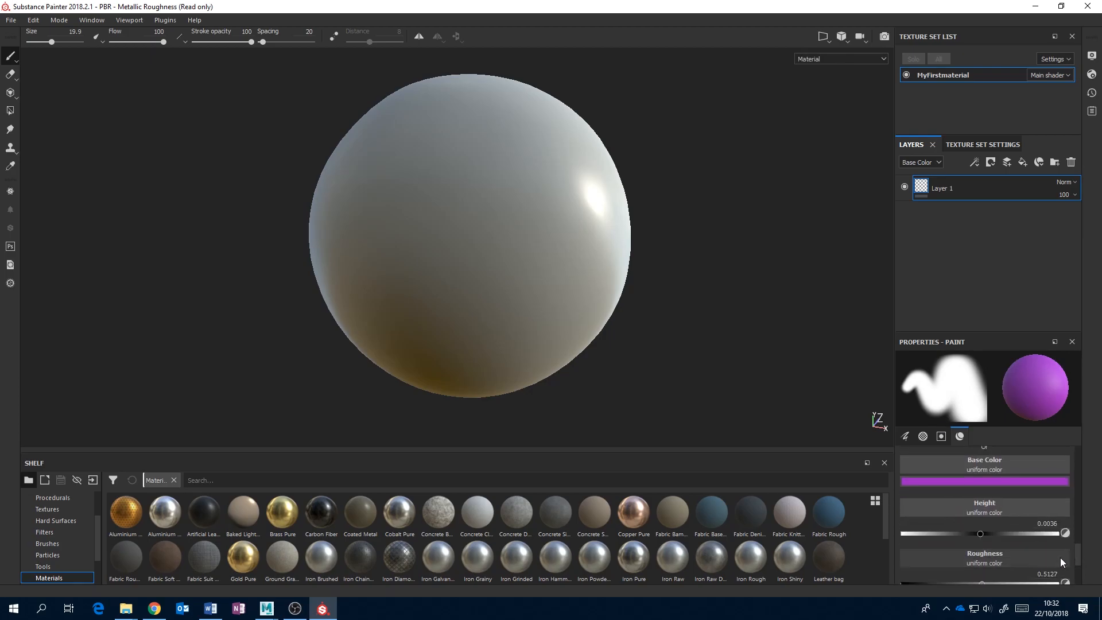
scroll(1079, 538, up, 3)
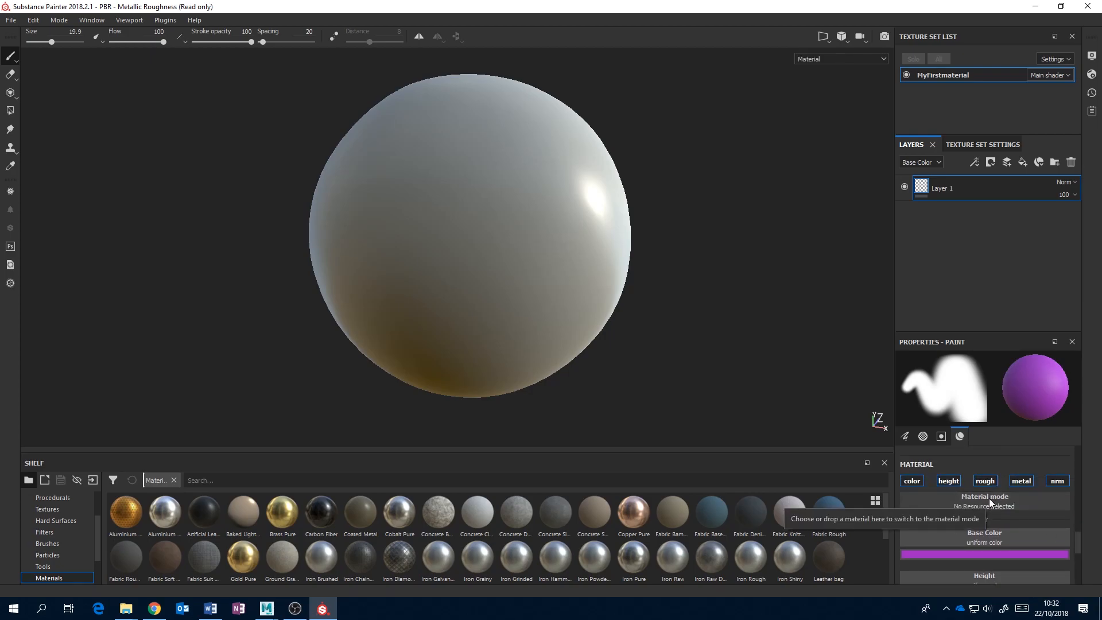
click(989, 498)
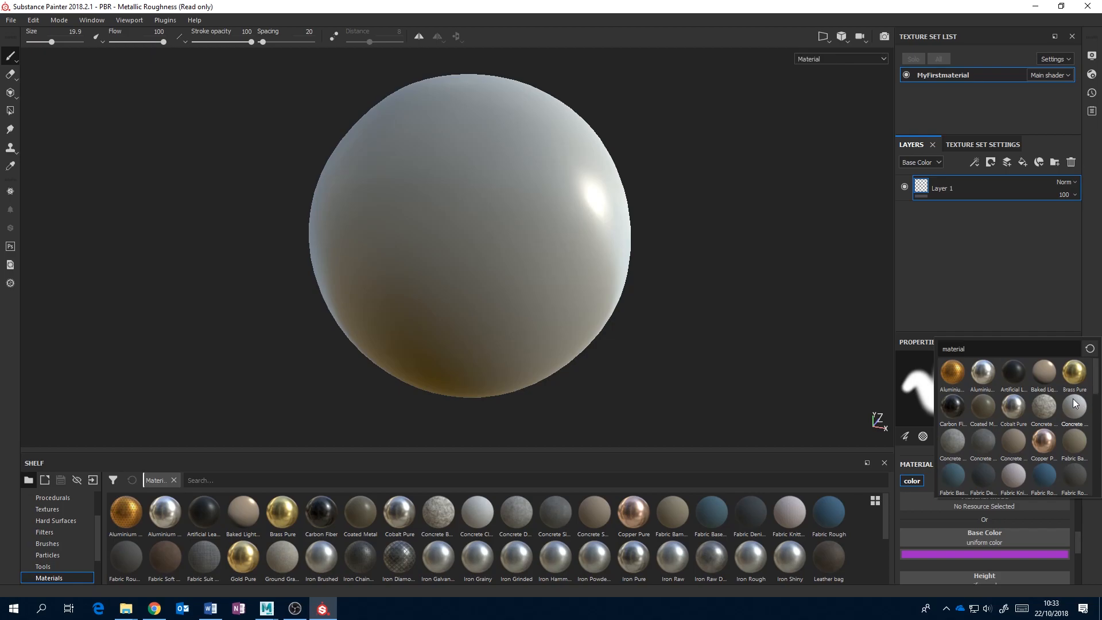
click(1043, 408)
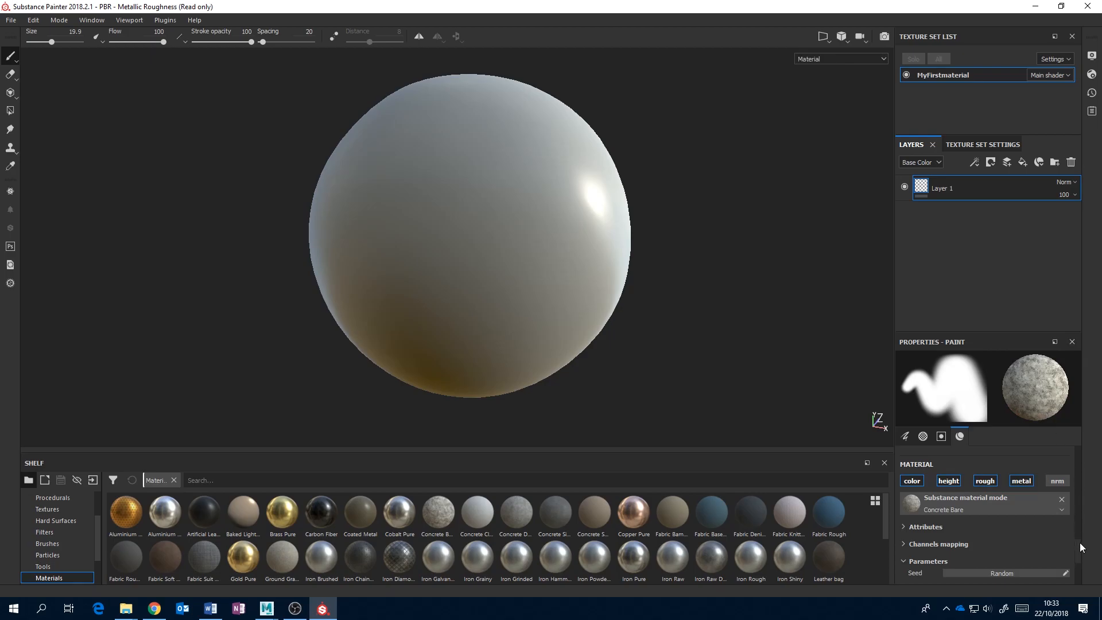
- Paint a broad wavy patch of Concrete Bare across the upper part of the ball on Layer 1
scroll(1081, 551, down, 3)
scroll(1079, 565, up, 3)
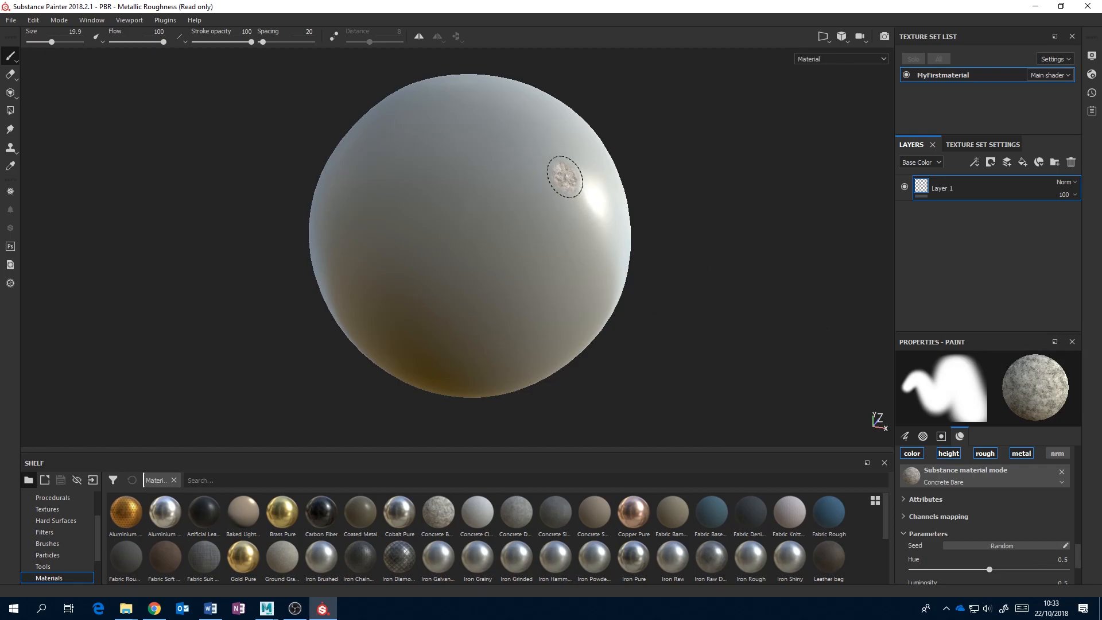
mouse_move(536, 195)
mouse_down()
mouse_move(556, 184)
mouse_move(546, 197)
mouse_move(509, 188)
mouse_move(503, 215)
mouse_move(545, 264)
mouse_move(445, 277)
mouse_move(379, 232)
mouse_move(429, 254)
mouse_move(401, 256)
mouse_move(496, 253)
mouse_move(454, 241)
mouse_move(477, 238)
mouse_up()
mouse_move(431, 276)
alt+mouse_down()
mouse_move(553, 266)
mouse_move(706, 299)
mouse_move(762, 339)
mouse_move(546, 241)
mouse_move(610, 312)
alt+mouse_up()
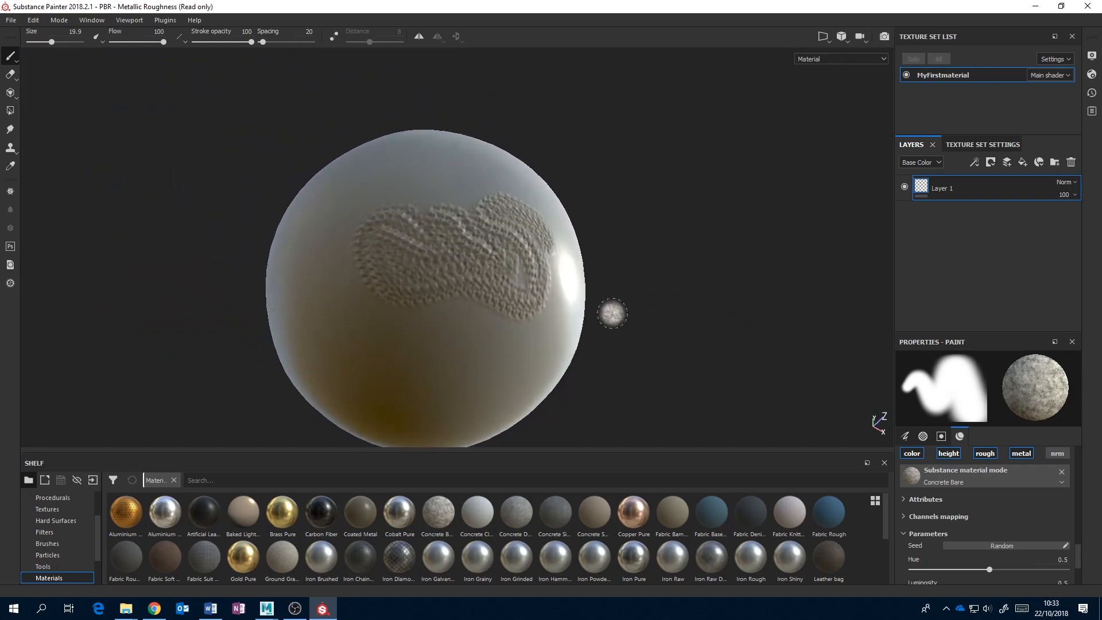
- Add a second layer, replace the brush material with Carbon Fiber and paint strokes over the concrete patch
click(1007, 163)
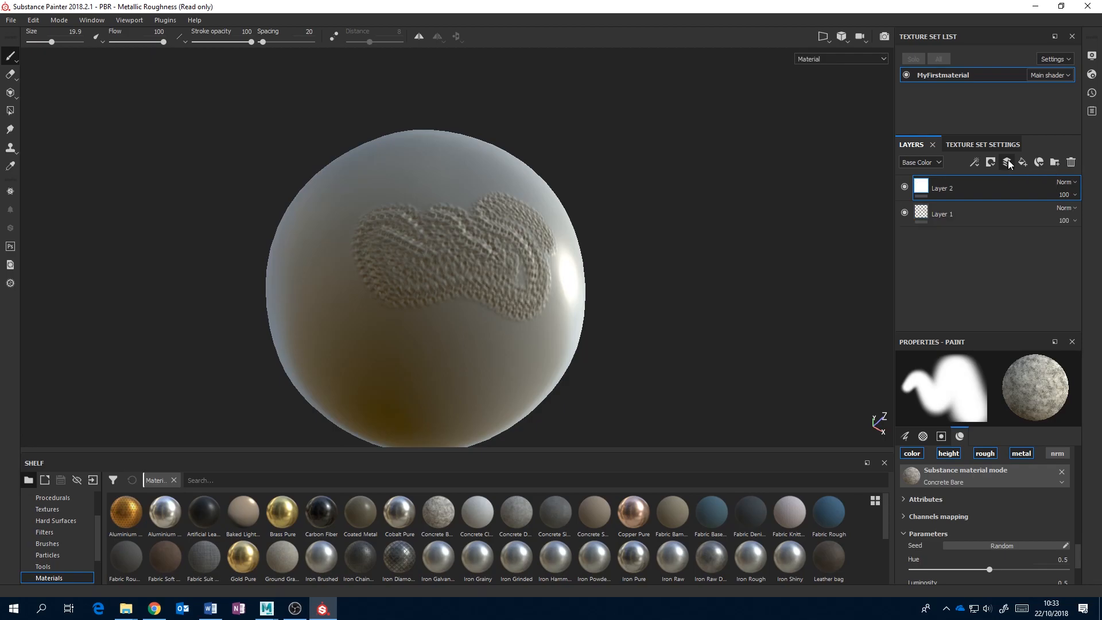
mouse_move(1072, 548)
mouse_down()
mouse_move(1081, 496)
mouse_move(1079, 546)
mouse_up()
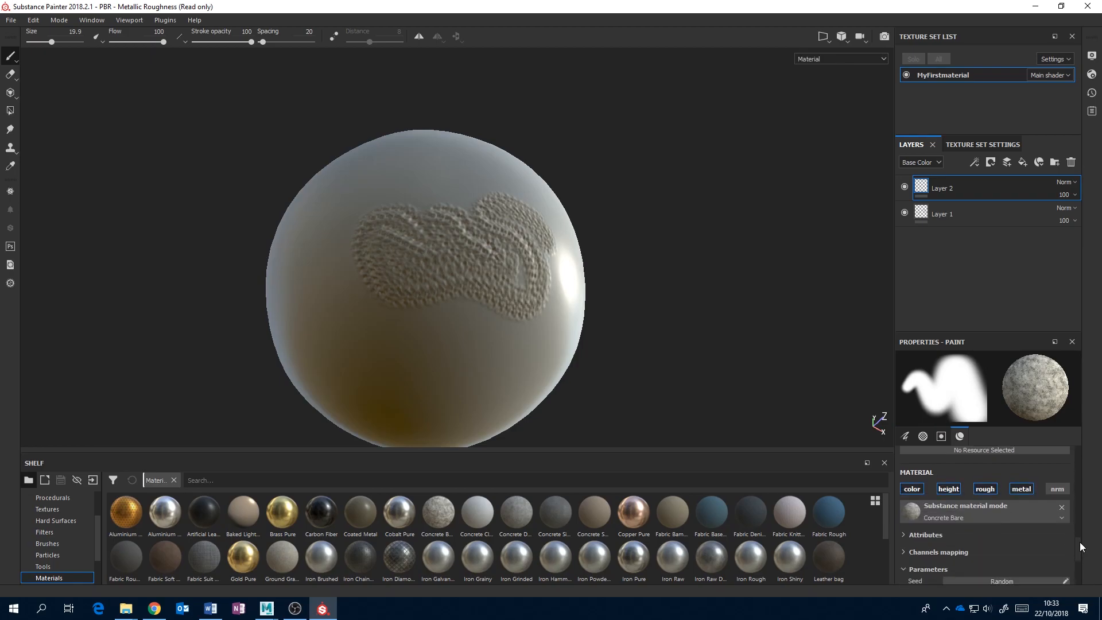
click(1062, 507)
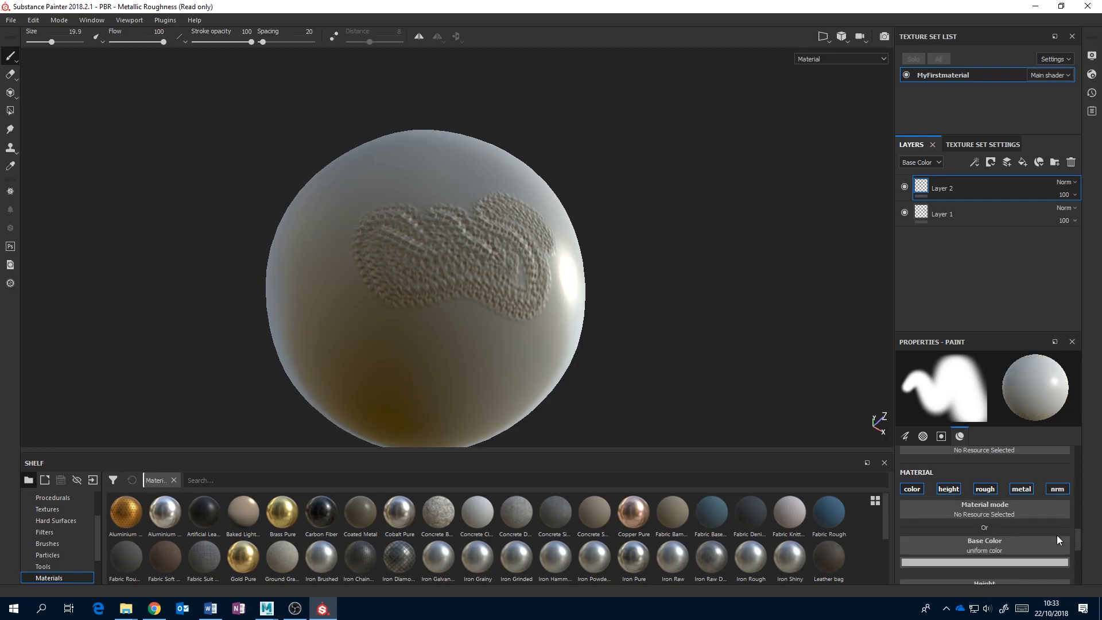
click(989, 508)
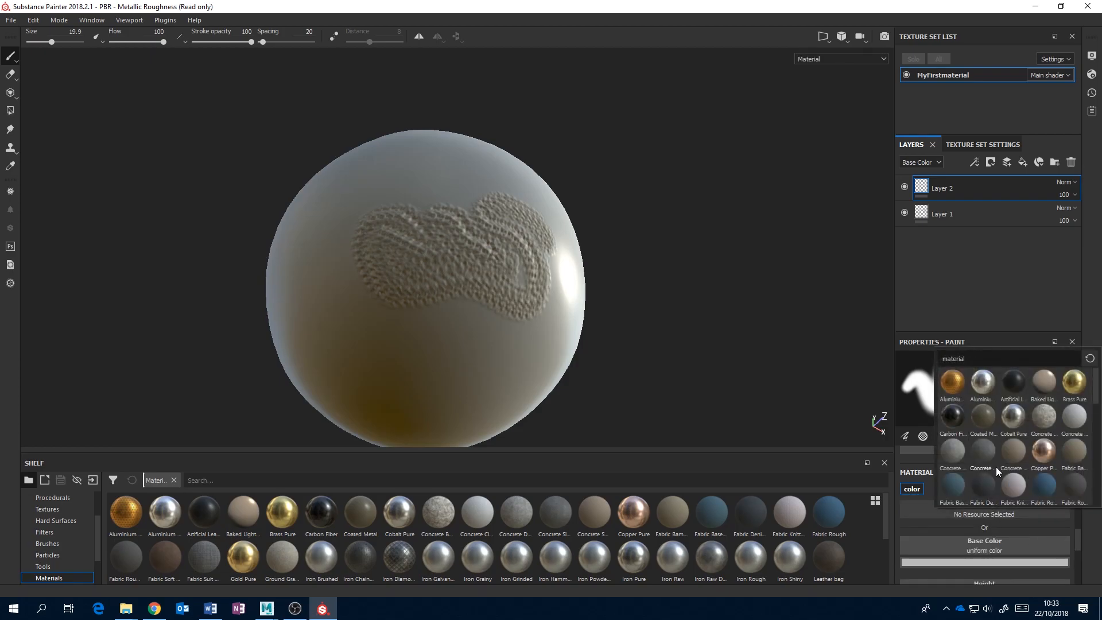
mouse_move(956, 412)
click(956, 411)
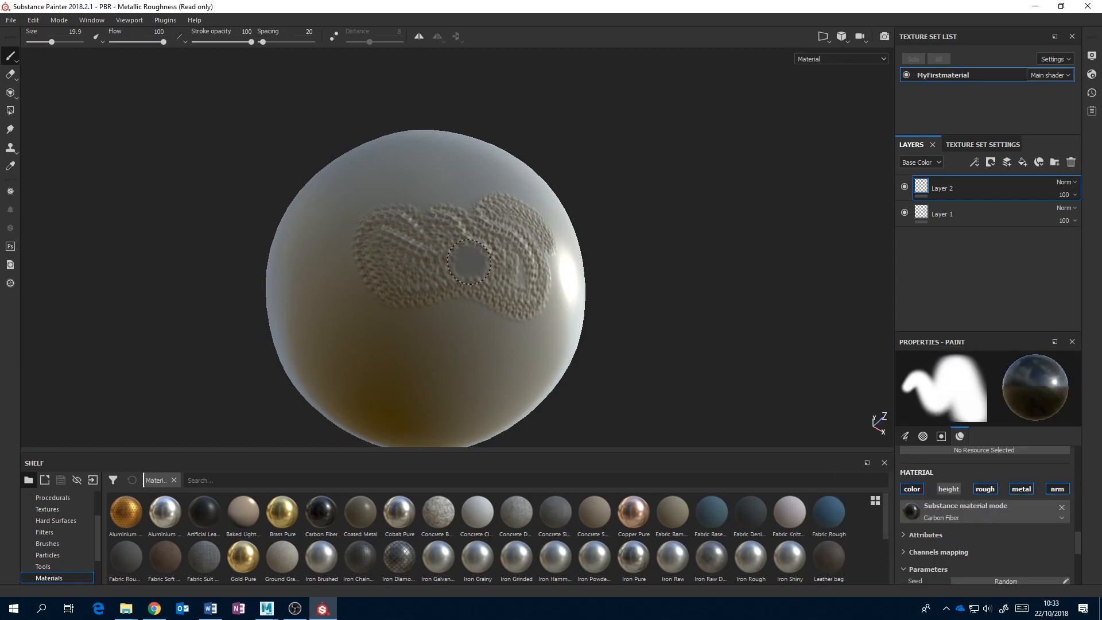
mouse_move(419, 164)
mouse_down()
mouse_move(479, 249)
mouse_move(476, 316)
mouse_move(508, 290)
mouse_move(514, 255)
mouse_move(431, 360)
mouse_move(474, 304)
mouse_move(430, 300)
mouse_move(430, 284)
mouse_up()
mouse_move(559, 261)
alt+mouse_down()
mouse_move(545, 269)
mouse_move(583, 278)
mouse_move(620, 250)
alt+mouse_up()
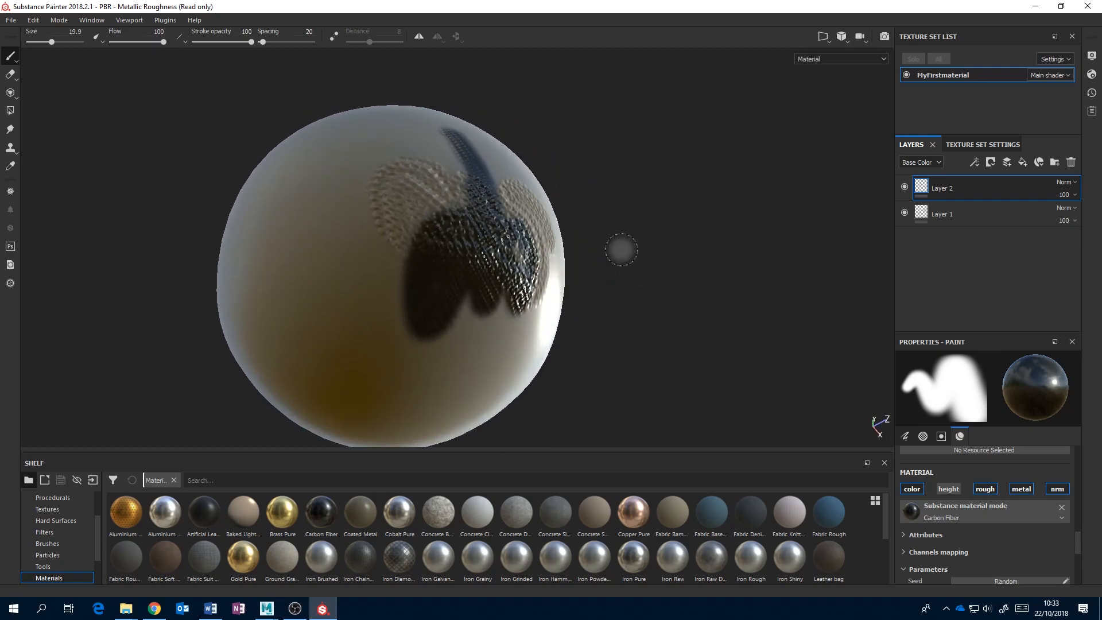
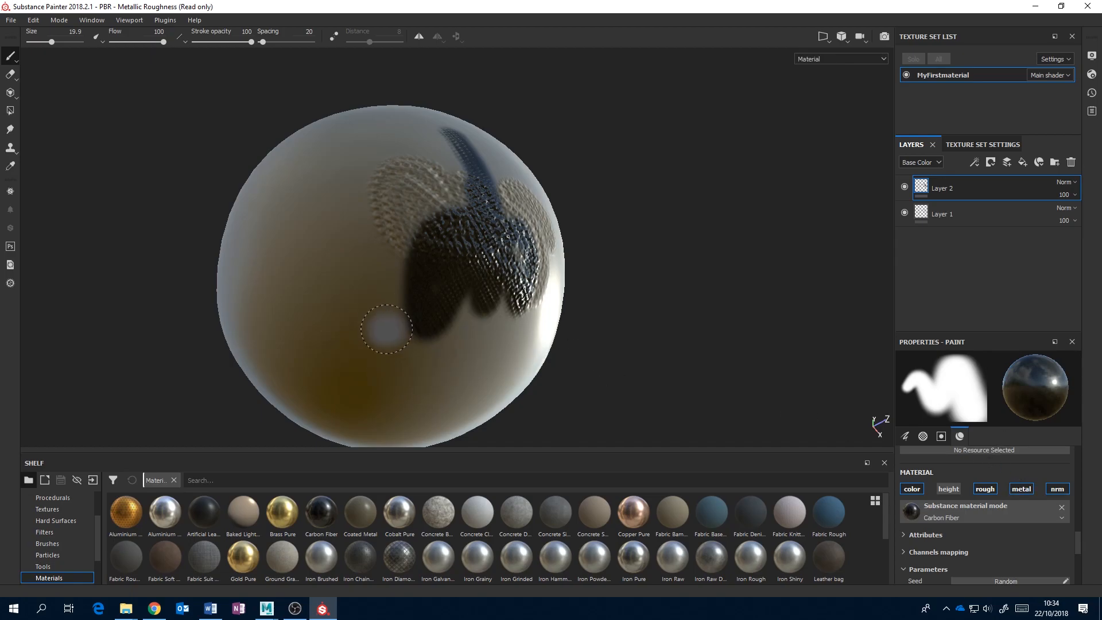
- Examine how the carbon fiber strokes overlap the concrete patch on the ball from several angles and distances
alt+middle_drag(474, 297, 558, 271)
alt+drag(558, 271, 553, 241)
alt+middle_drag(553, 241, 514, 270)
scroll(514, 272, up, 3)
scroll(514, 271, down, 1)
scroll(514, 272, down, 2)
alt+drag(541, 282, 544, 260)
alt+middle_drag(544, 259, 551, 193)
alt+drag(551, 193, 545, 204)
alt+middle_drag(545, 203, 528, 231)
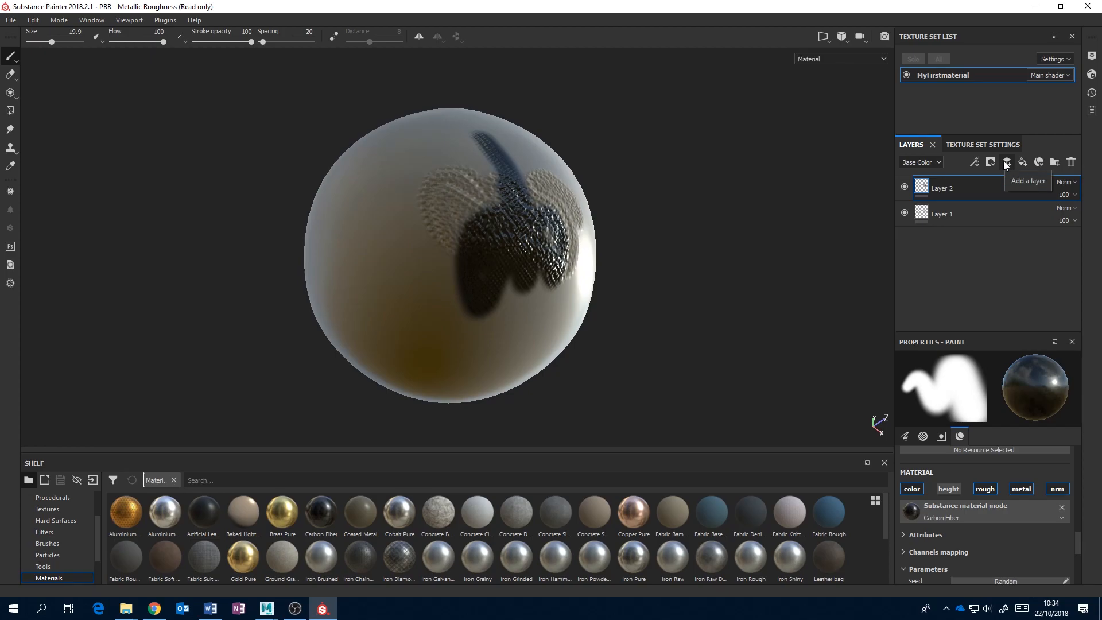
- Delete both paint layers and add a fill layer to the ball
click(1069, 166)
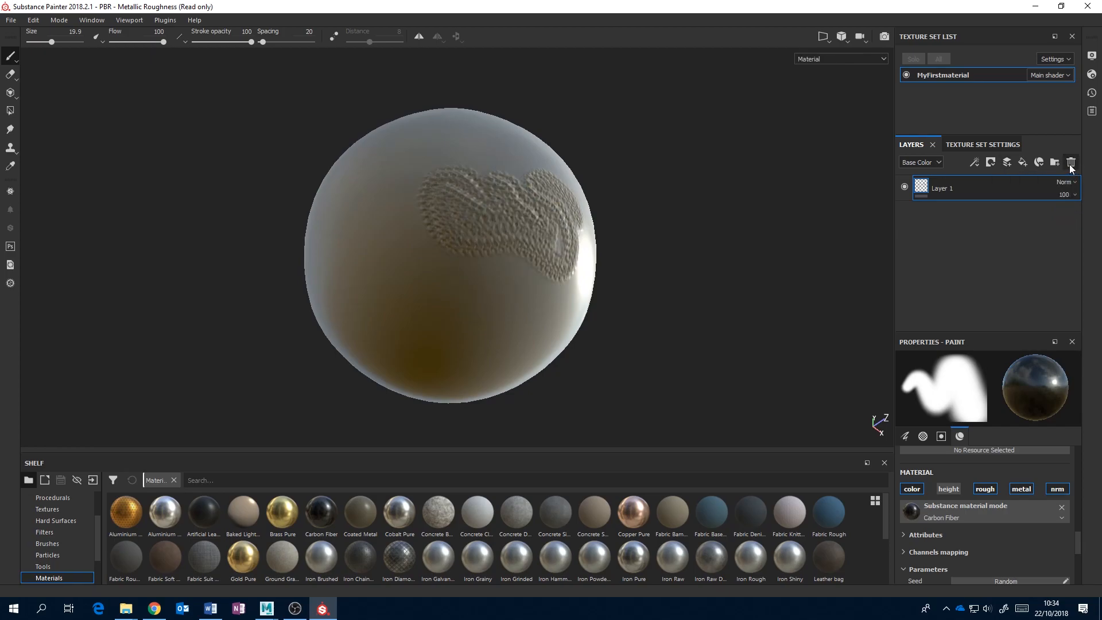
click(1070, 166)
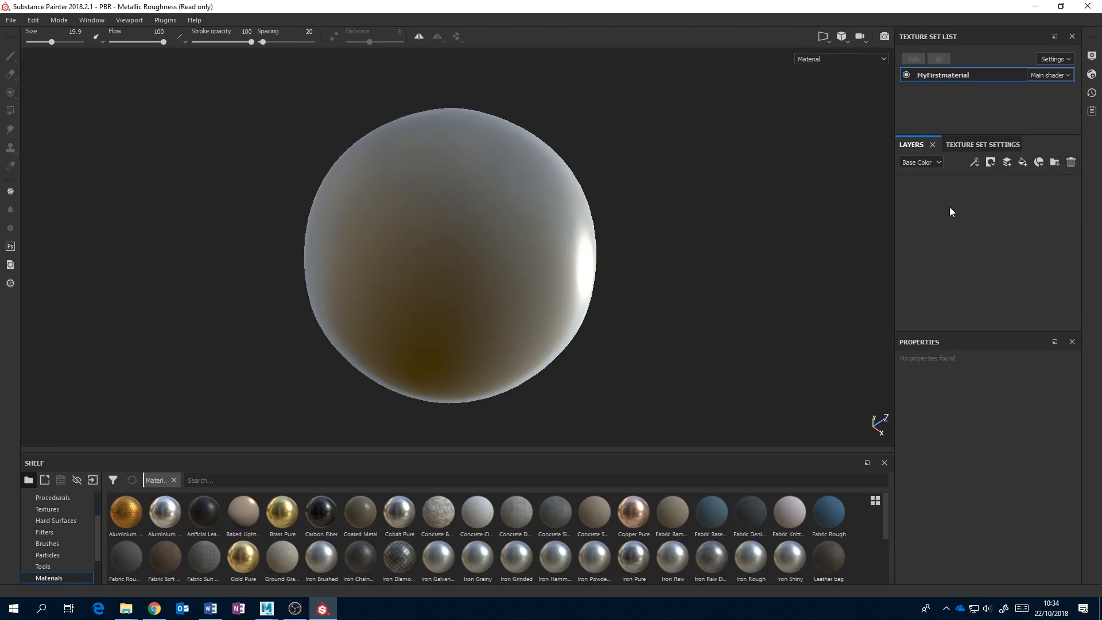
click(1023, 164)
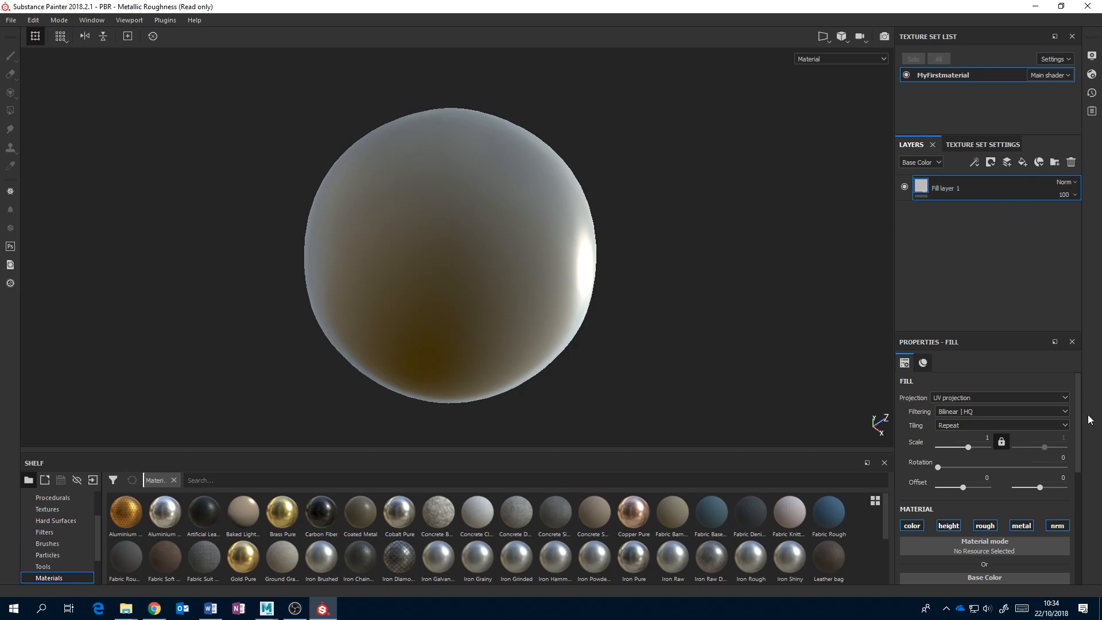
- Set the fill layer's base color to a bright red
drag(1080, 415, 1081, 440)
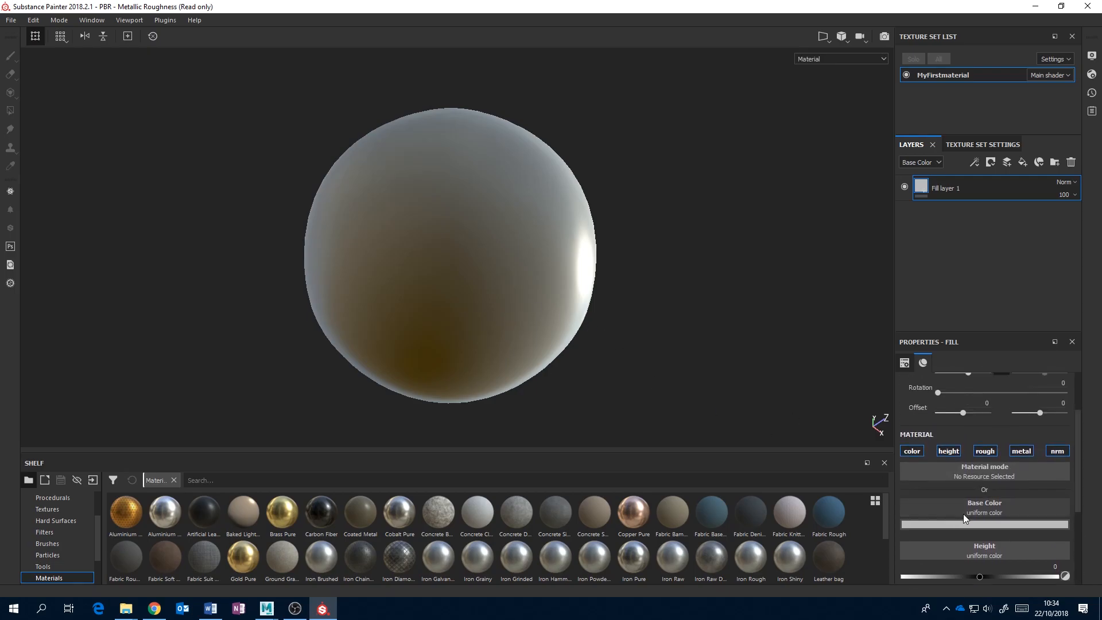
click(980, 524)
drag(1002, 469, 1010, 418)
click(985, 288)
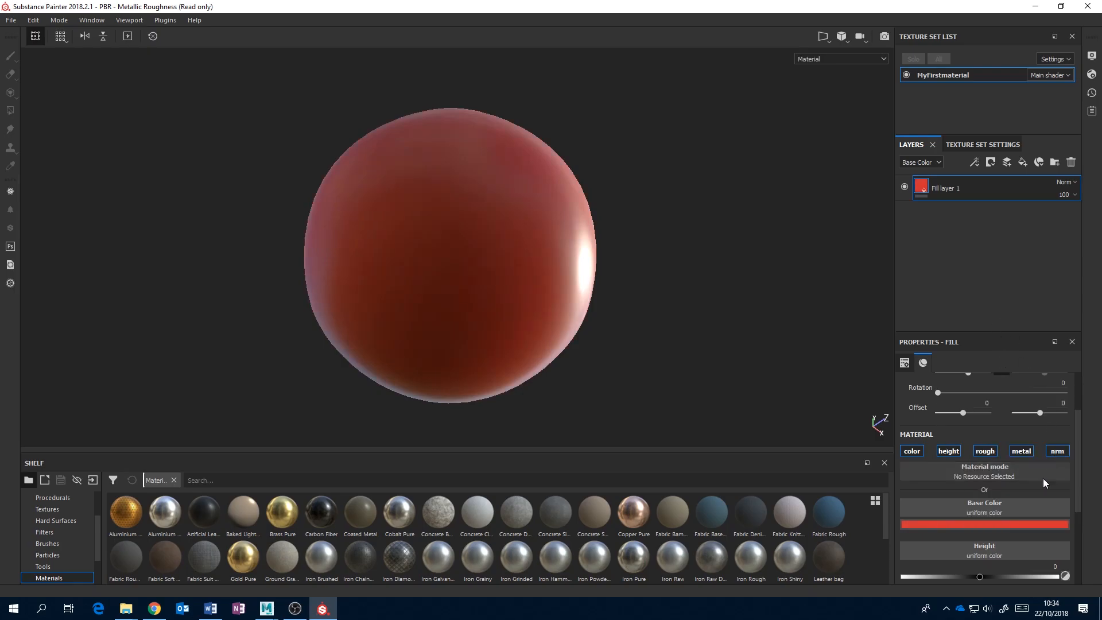
- Apply the Iron Raw Damaged material to the fill layer
click(991, 469)
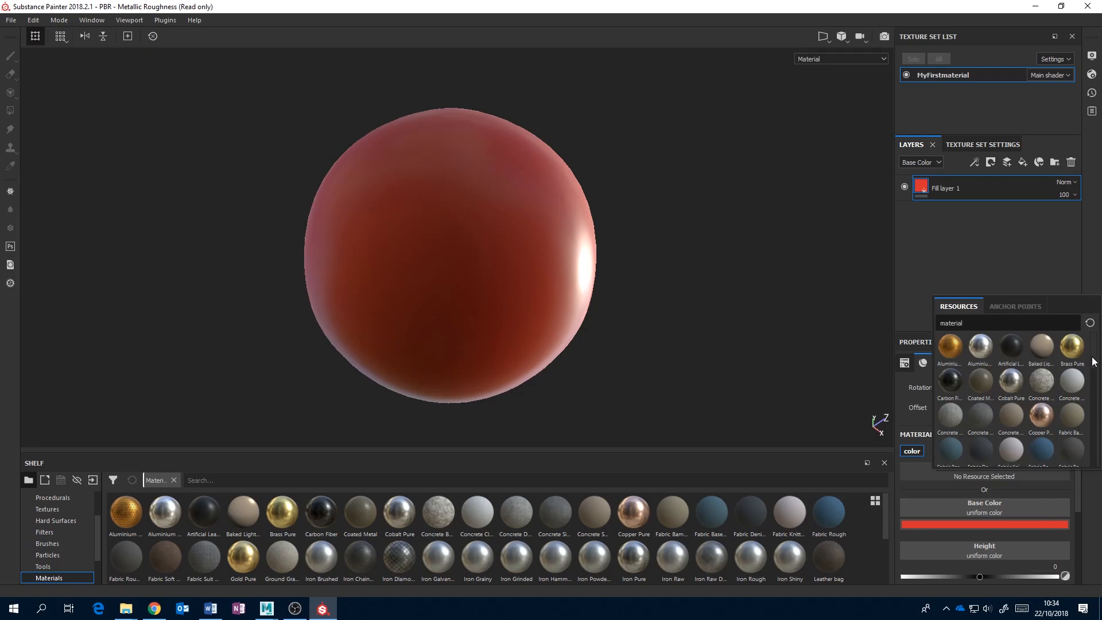
drag(1094, 362, 1092, 413)
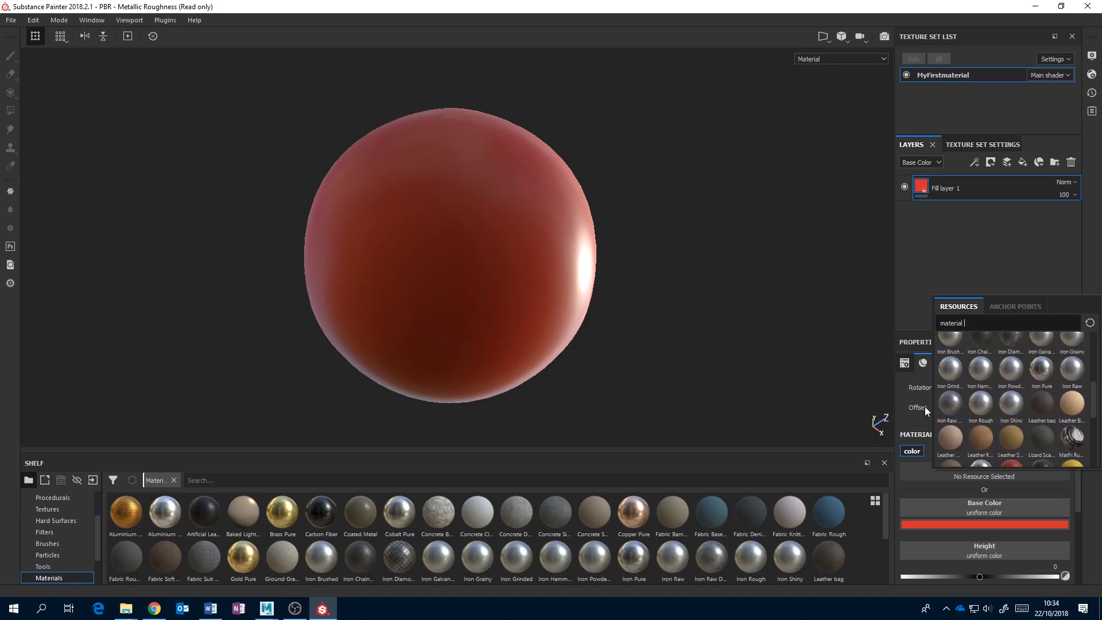
mouse_move(952, 402)
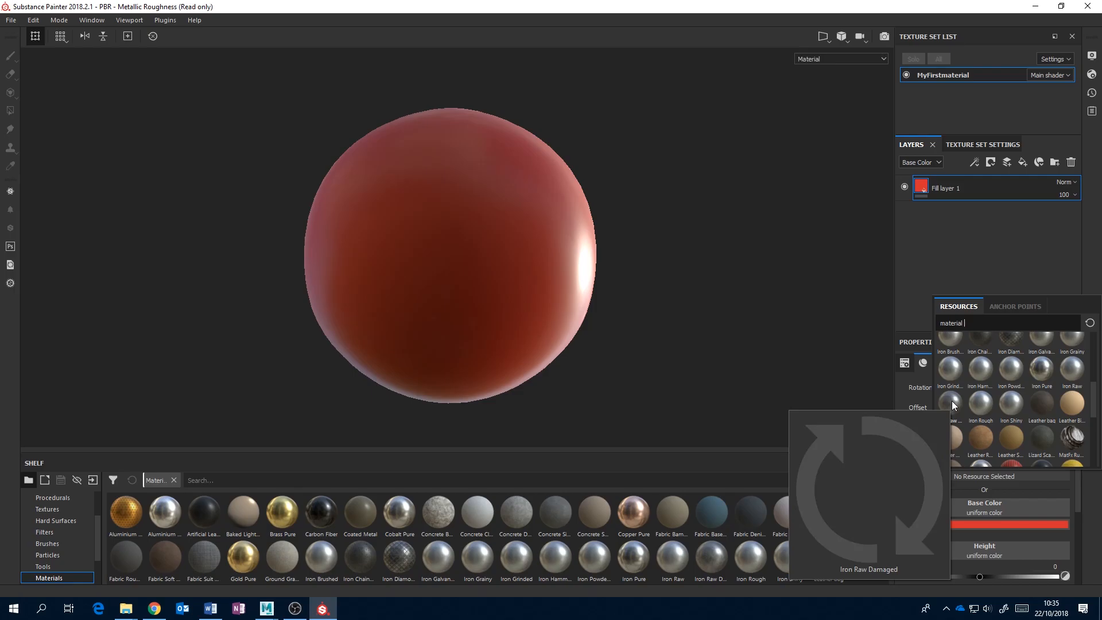
click(951, 402)
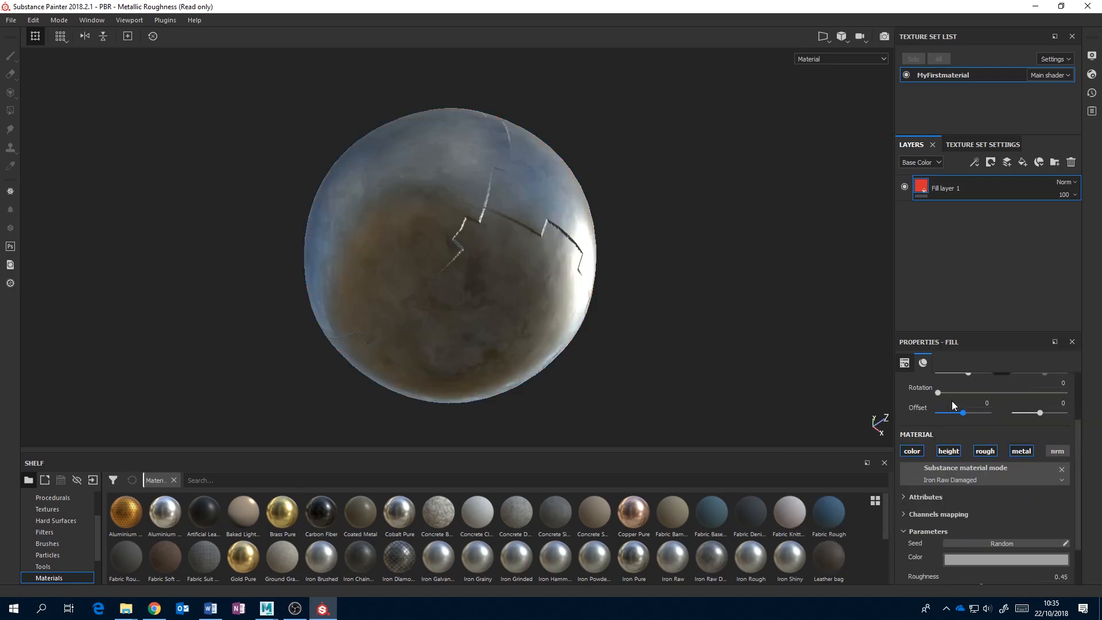
- Inspect the damaged iron surface and its cracks around the ball from several angles and distances
alt+drag(542, 307, 616, 280)
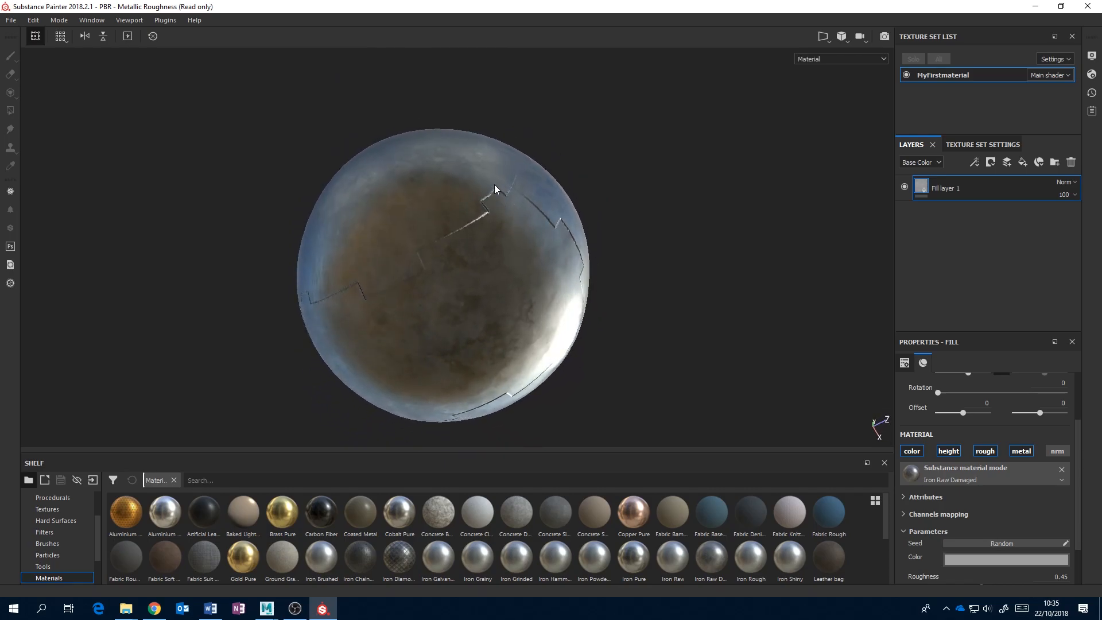
alt+drag(543, 219, 570, 218)
alt+middle_drag(569, 218, 597, 214)
alt+drag(597, 214, 547, 229)
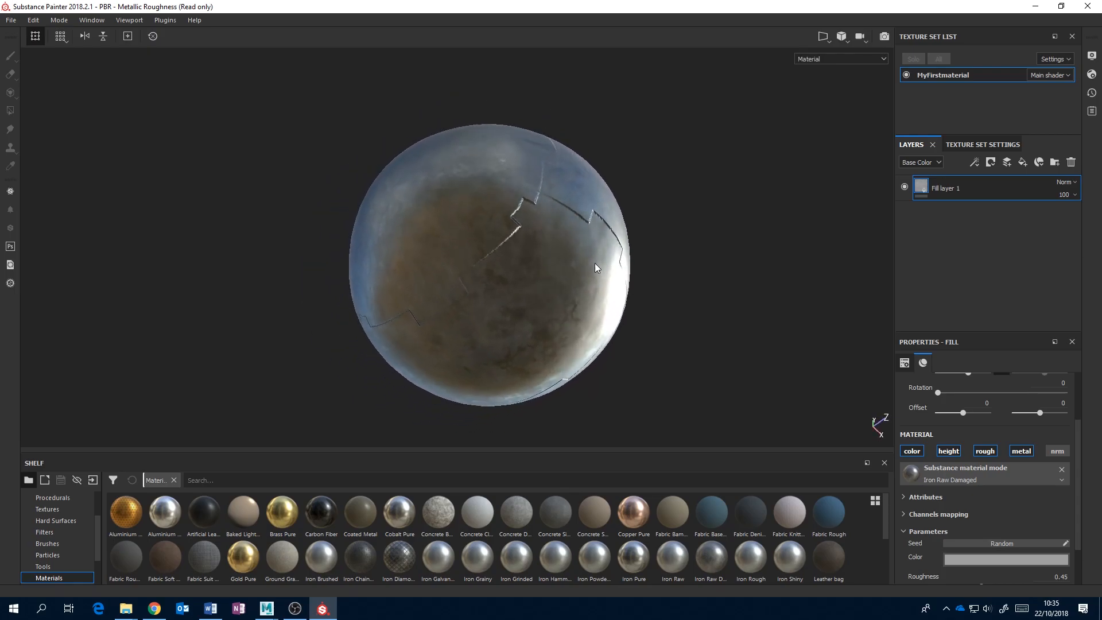
alt+middle_drag(583, 218, 566, 272)
alt+drag(574, 259, 525, 255)
alt+middle_drag(526, 254, 539, 209)
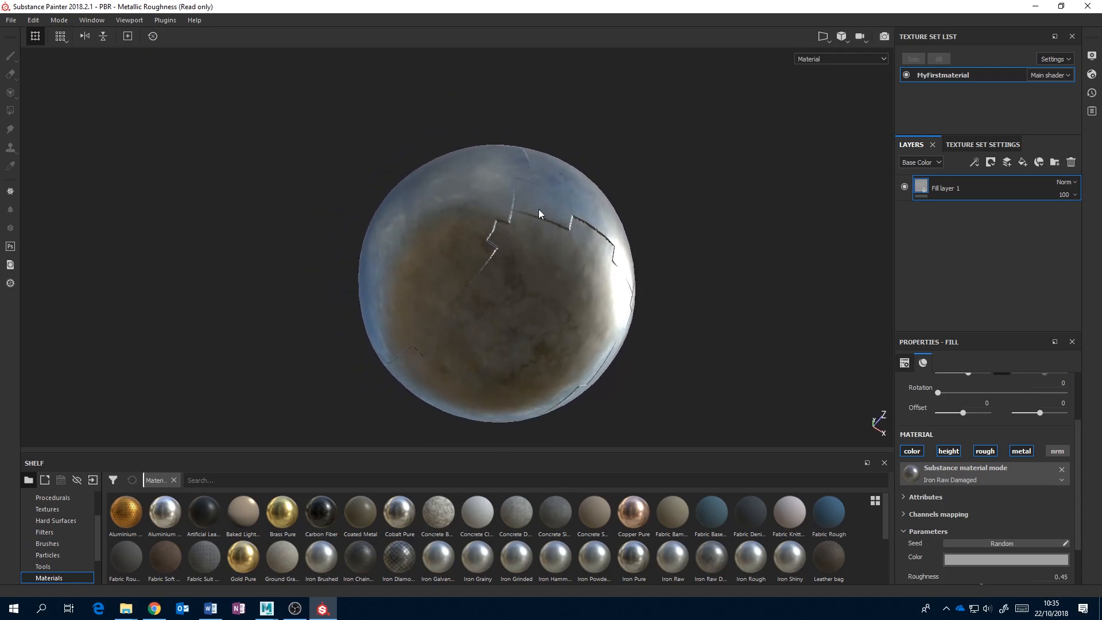
alt+right_drag(538, 209, 581, 249)
scroll(581, 248, up, 6)
alt+middle_drag(580, 251, 586, 226)
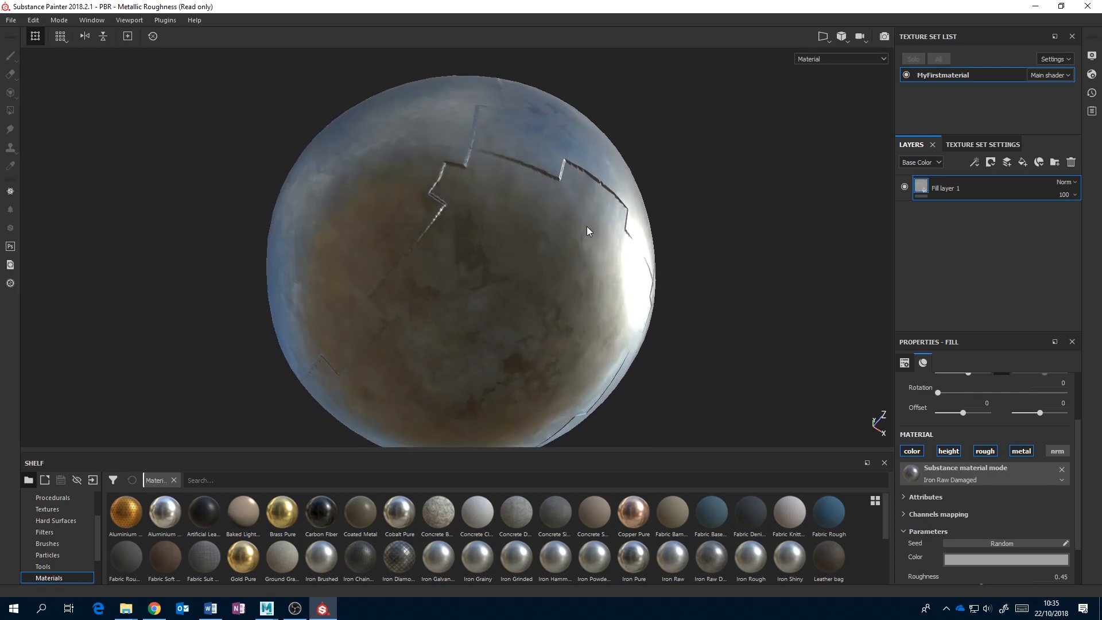
scroll(587, 227, down, 2)
alt+drag(586, 226, 584, 244)
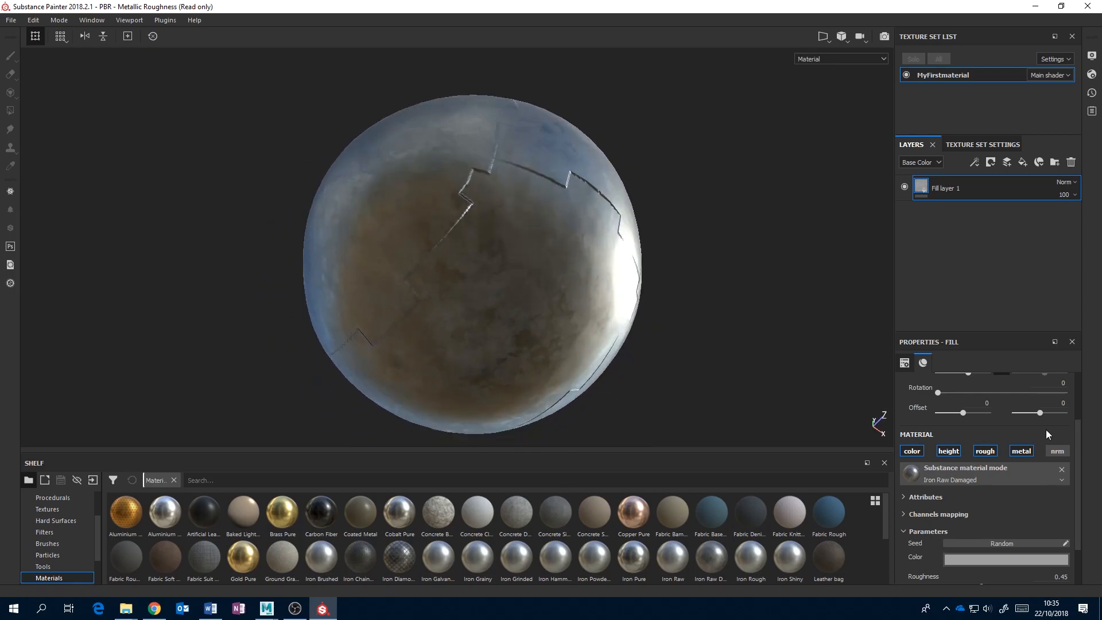
- Switch the damaged iron fill layer from UV to tri-planar projection
drag(1084, 435, 1084, 391)
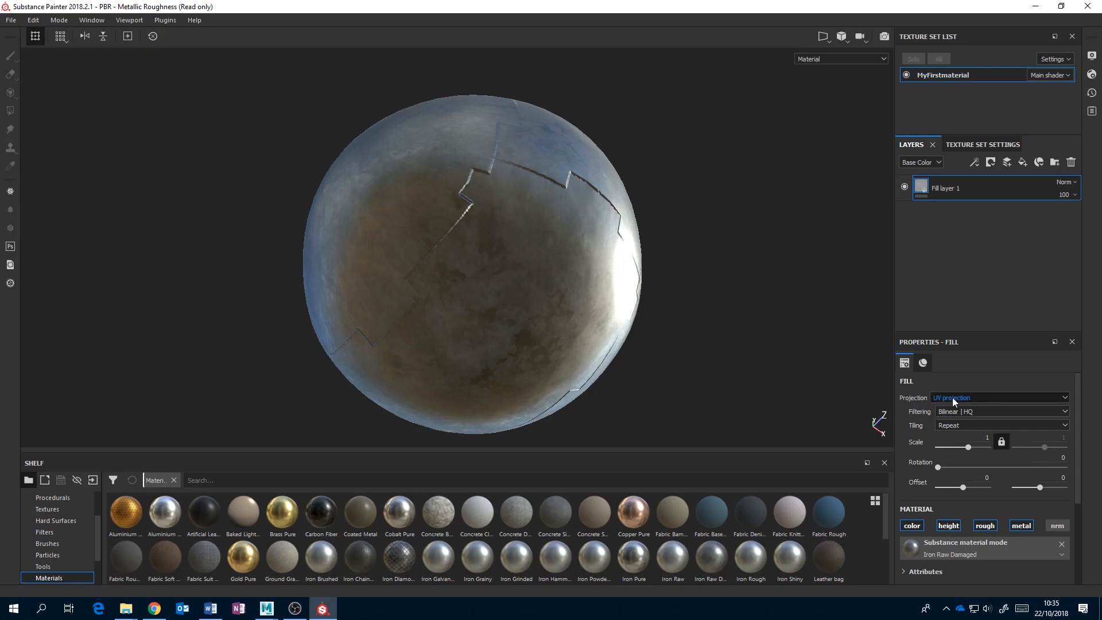
click(1064, 397)
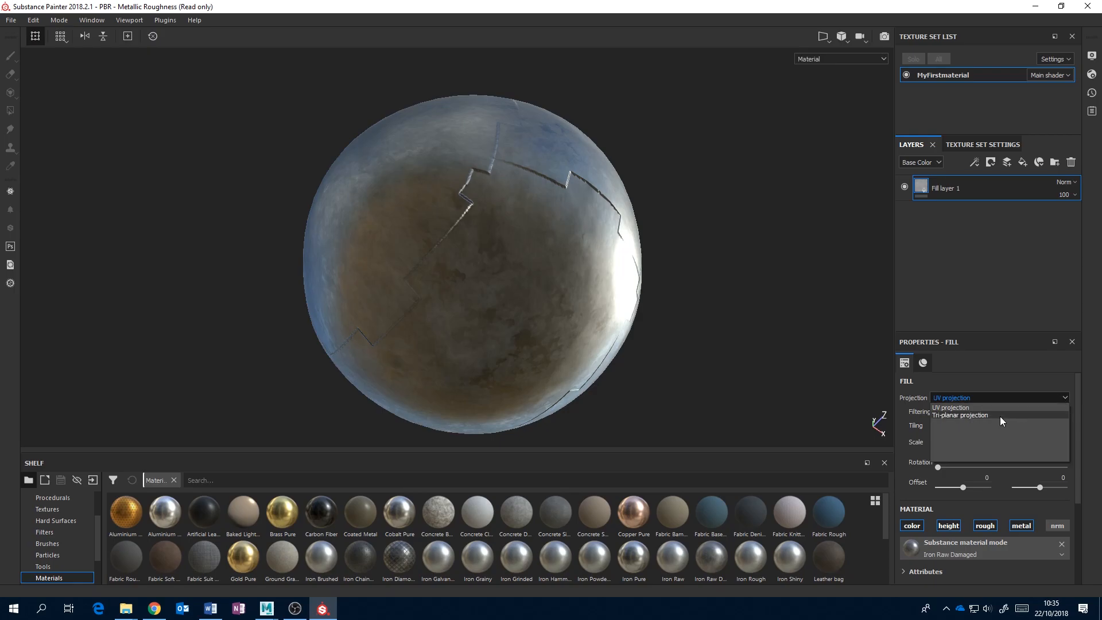
click(959, 415)
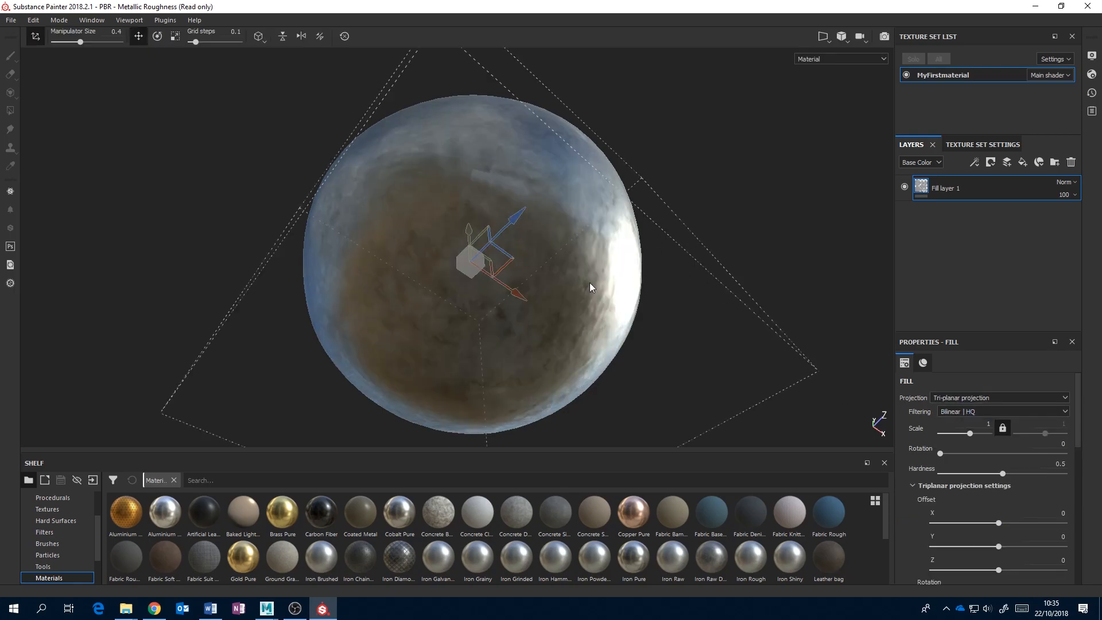
alt+drag(579, 157, 639, 285)
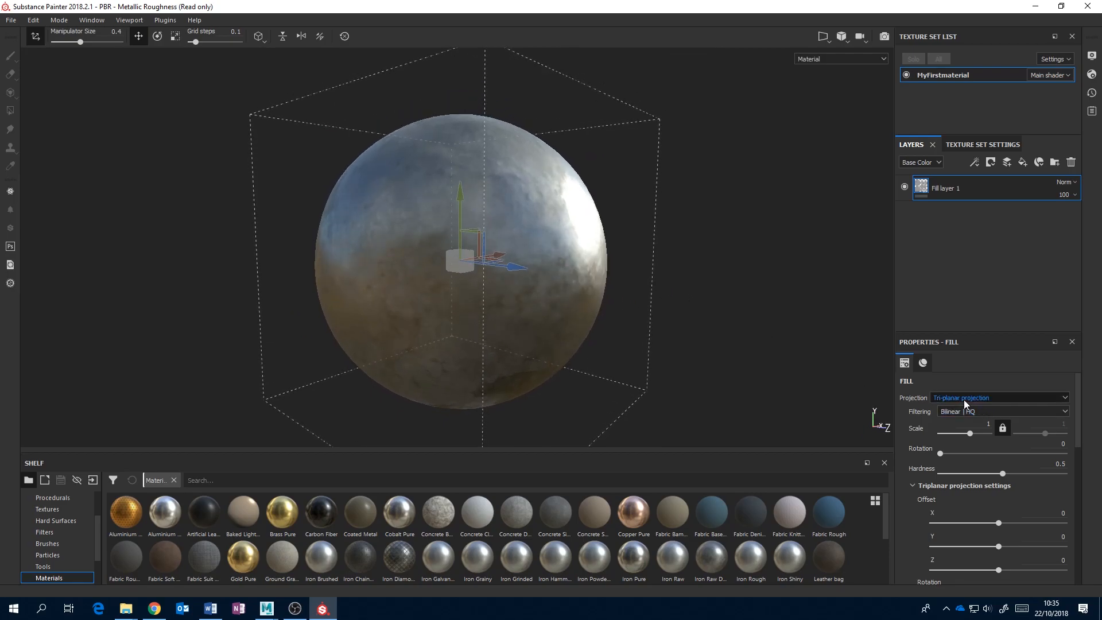
- Delete the damaged iron fill layer and add a new fill layer to the ball
click(1070, 163)
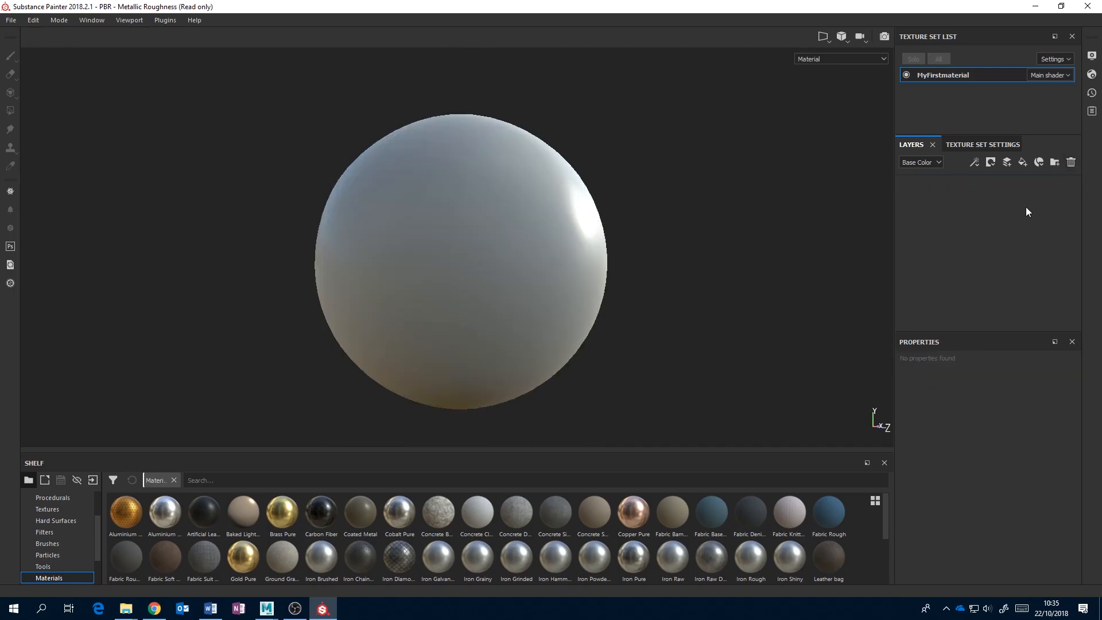
click(1024, 163)
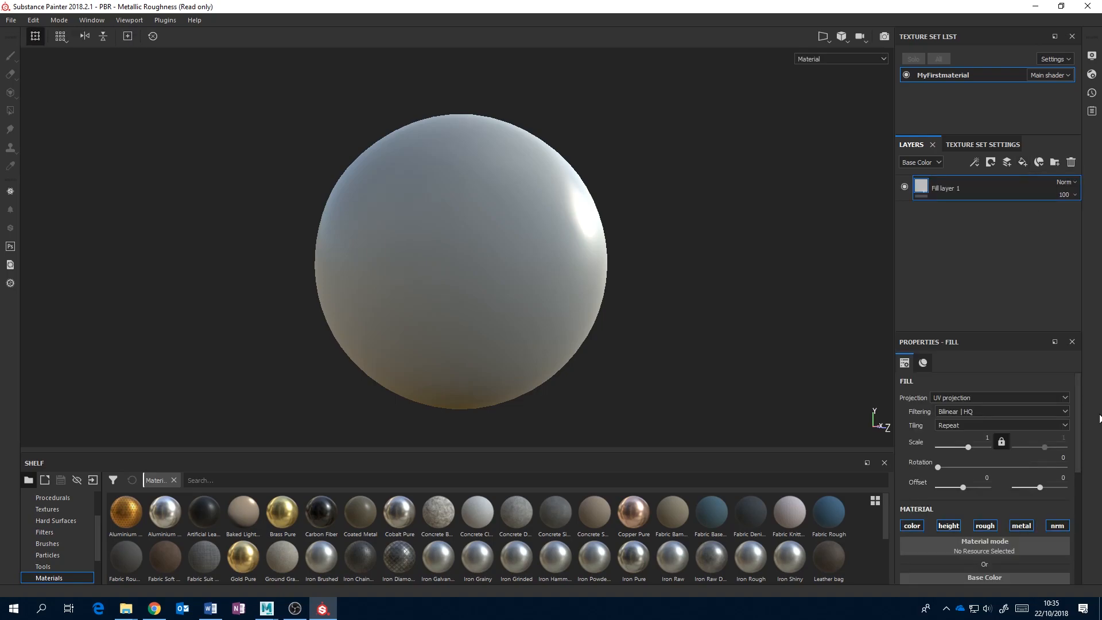
- Apply the Gold Pure material to the new fill layer
scroll(1073, 430, down, 2)
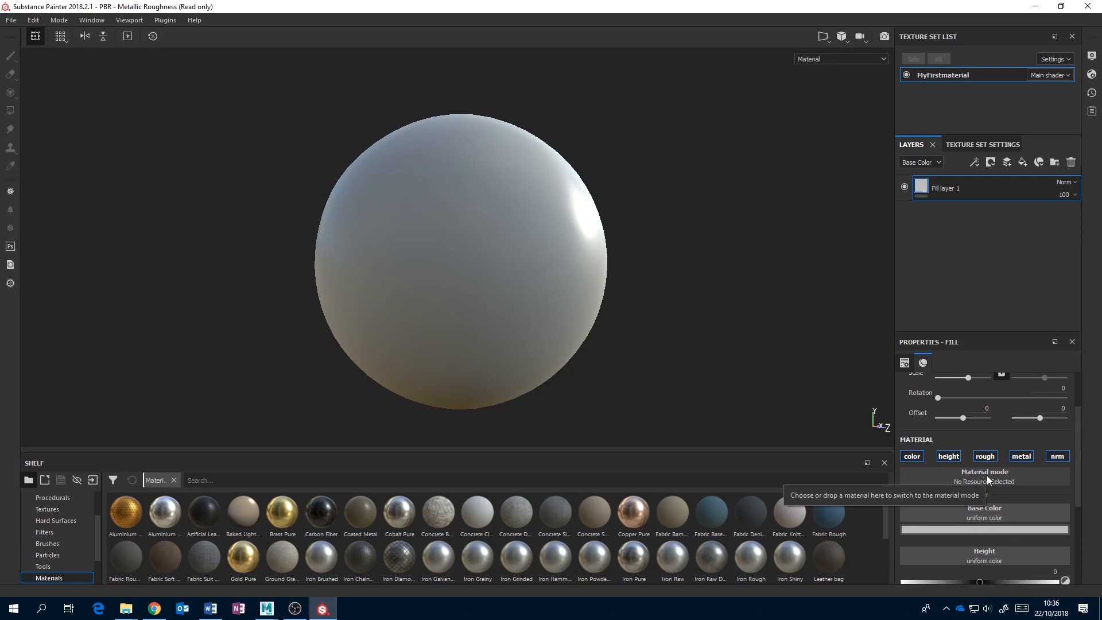
click(986, 475)
scroll(1095, 408, down, 5)
scroll(1094, 408, up, 3)
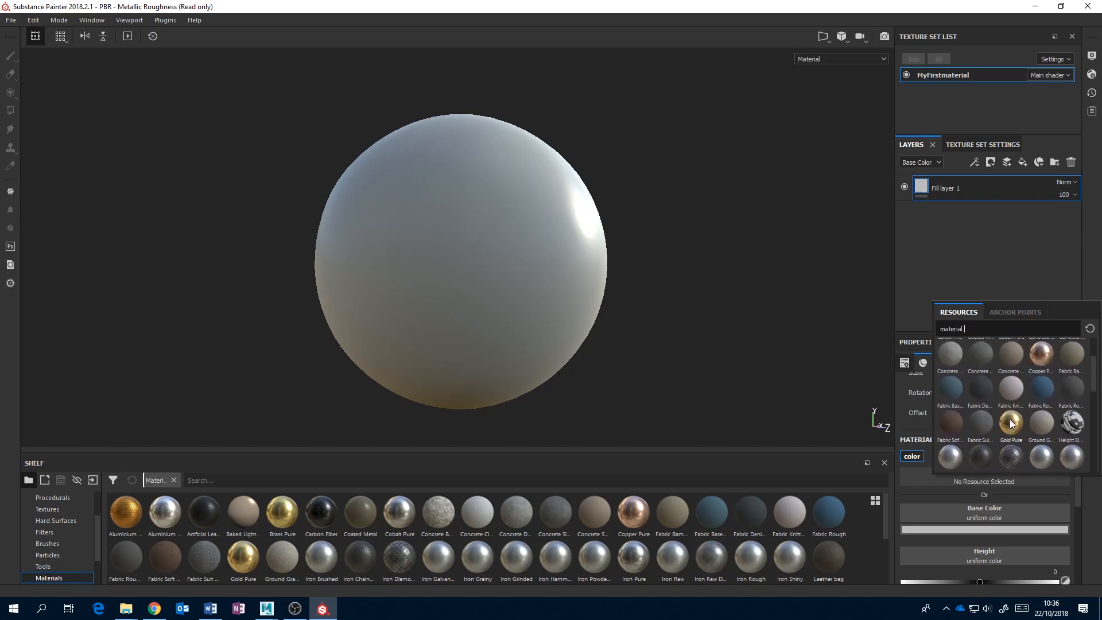
click(1010, 423)
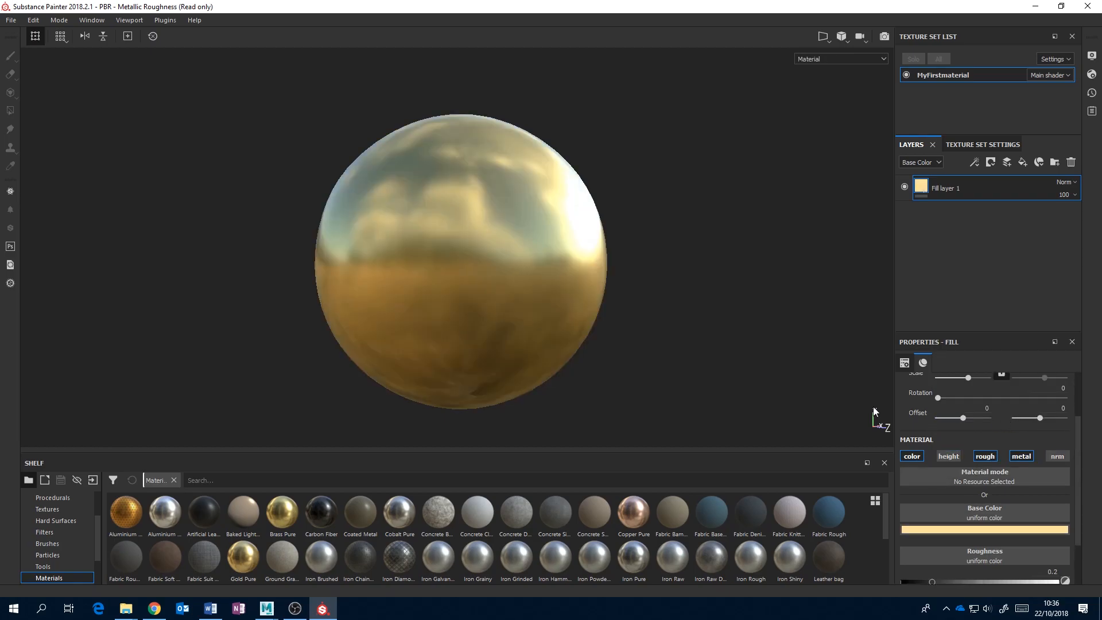
alt+drag(505, 209, 534, 214)
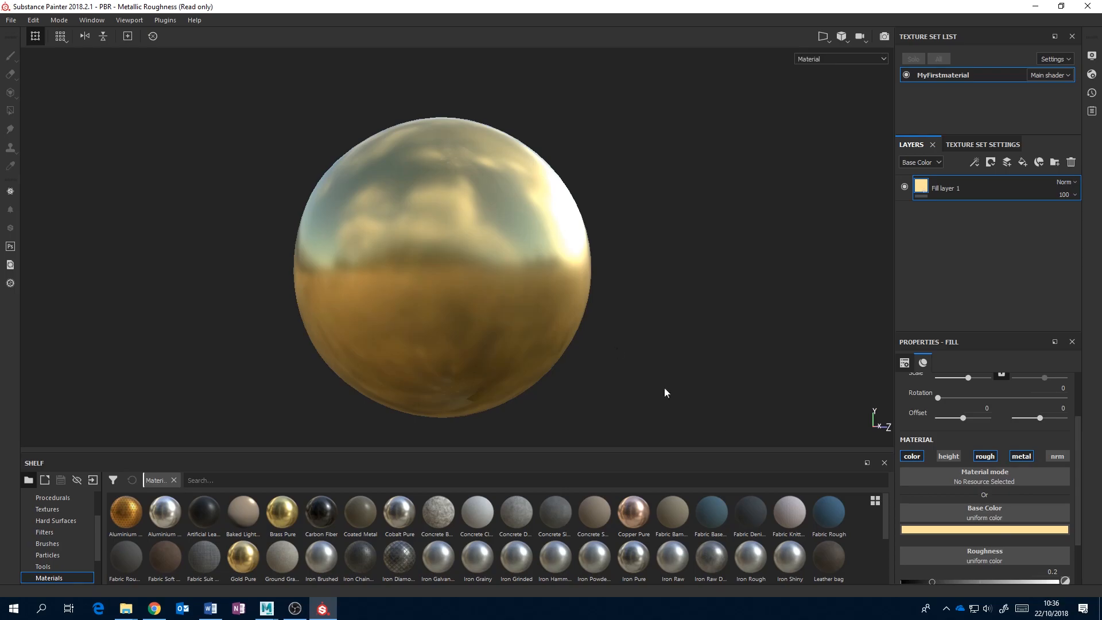
- Replace the fill layer's gold with the Iron Raw Damaged material
click(1013, 481)
scroll(1095, 389, down, 2)
scroll(1095, 389, down, 3)
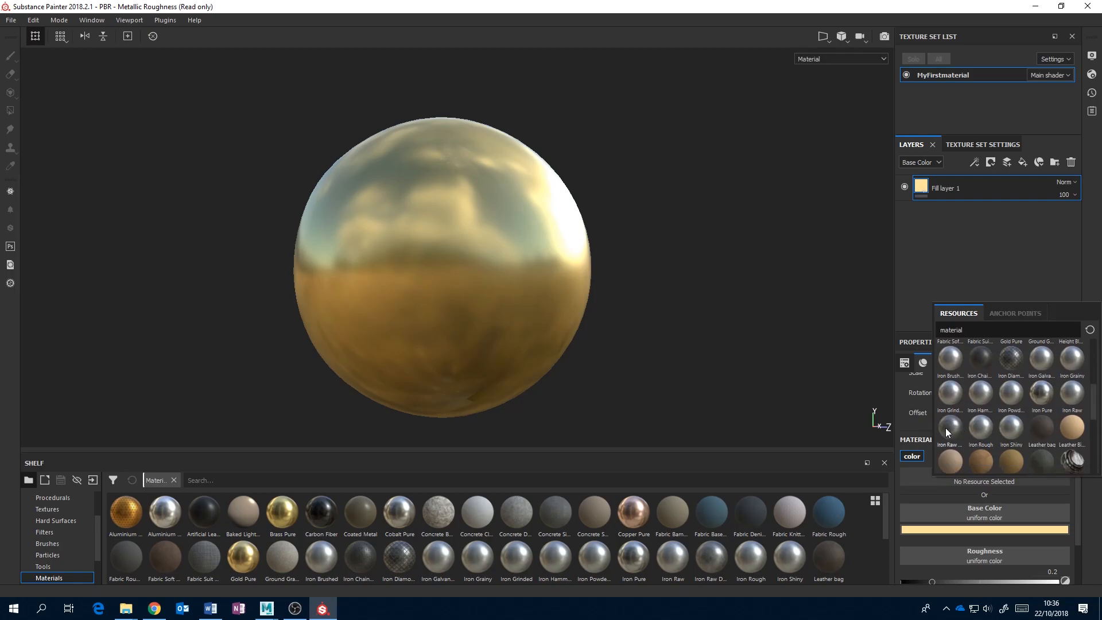
click(947, 429)
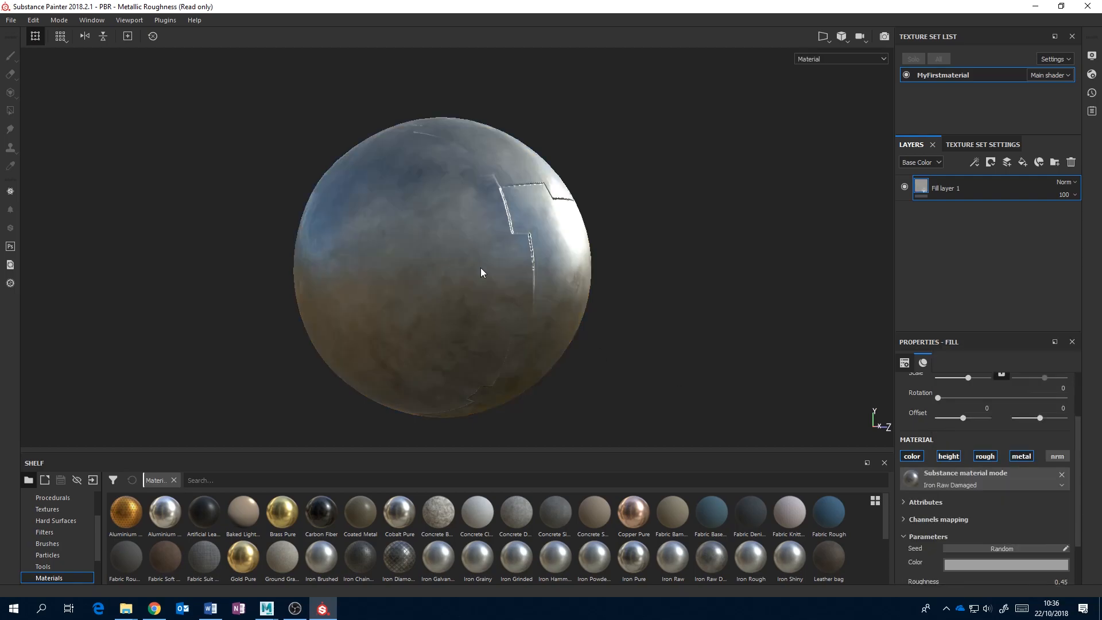
- Examine how the cracks of the damaged iron material run across the ball's surface from several angles
alt+drag(568, 237, 353, 216)
alt+drag(480, 214, 648, 243)
alt+middle_drag(508, 260, 518, 299)
alt+drag(518, 299, 576, 288)
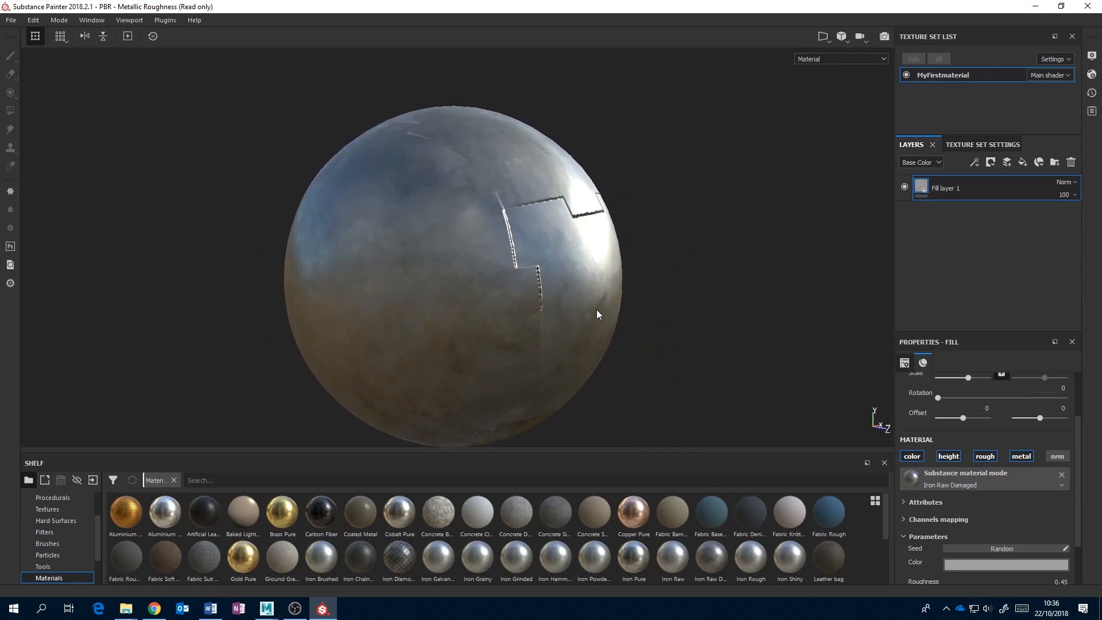
alt+middle_drag(598, 309, 648, 280)
alt+drag(648, 280, 625, 215)
alt+middle_drag(626, 336, 612, 246)
alt+drag(612, 246, 666, 300)
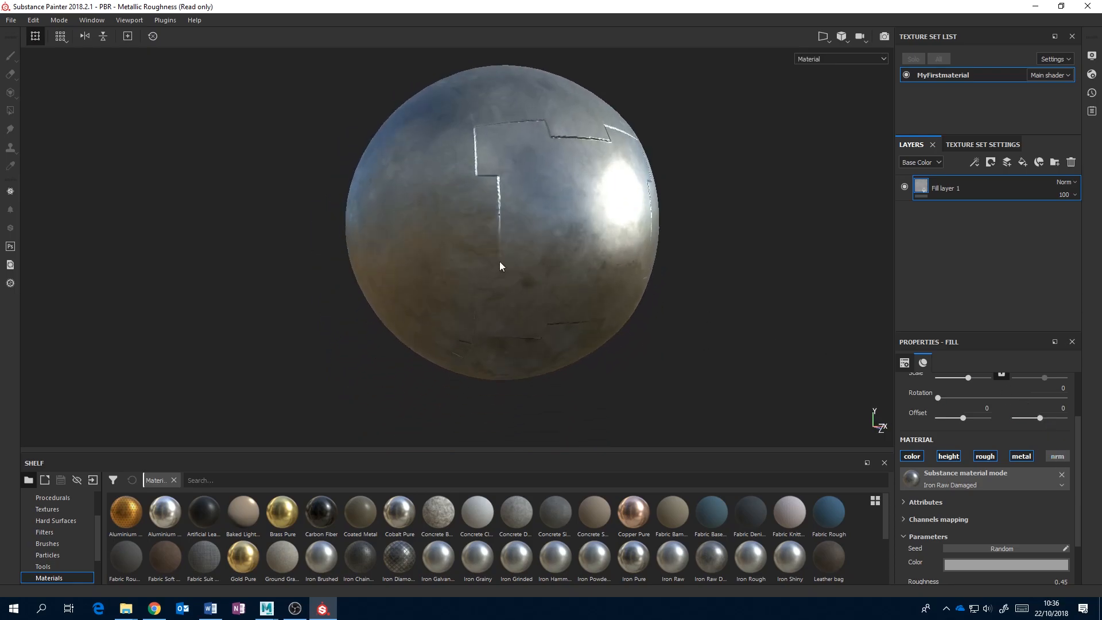
- Set the damaged iron fill layer's projection to Tri-planar projection and check the ball's surface
scroll(1080, 448, up, 3)
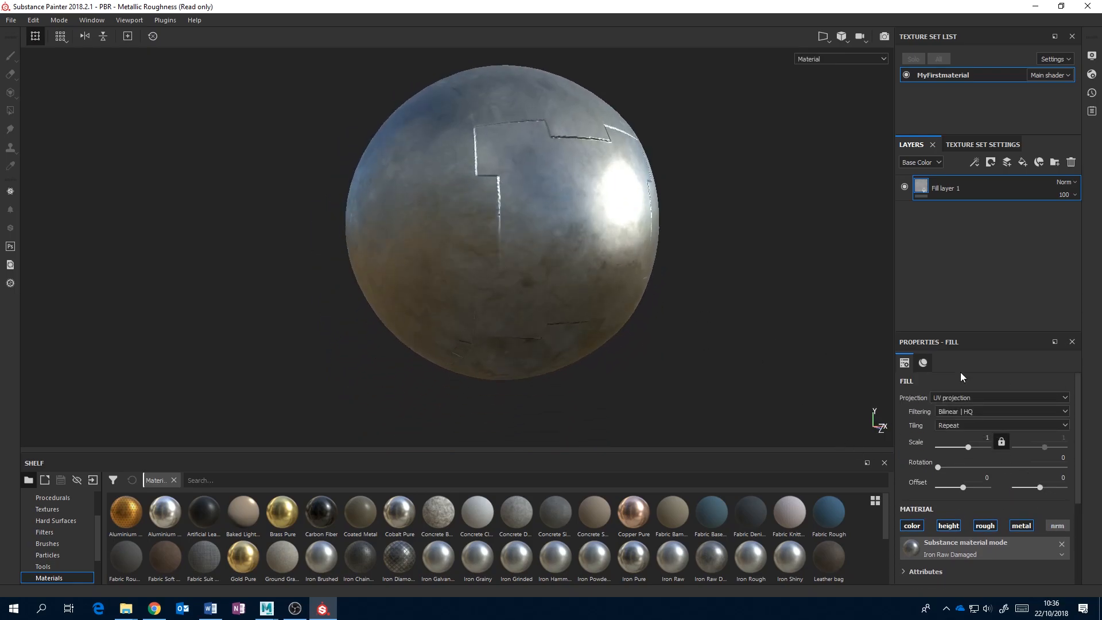
alt+middle_drag(619, 221, 612, 285)
alt+drag(527, 250, 636, 279)
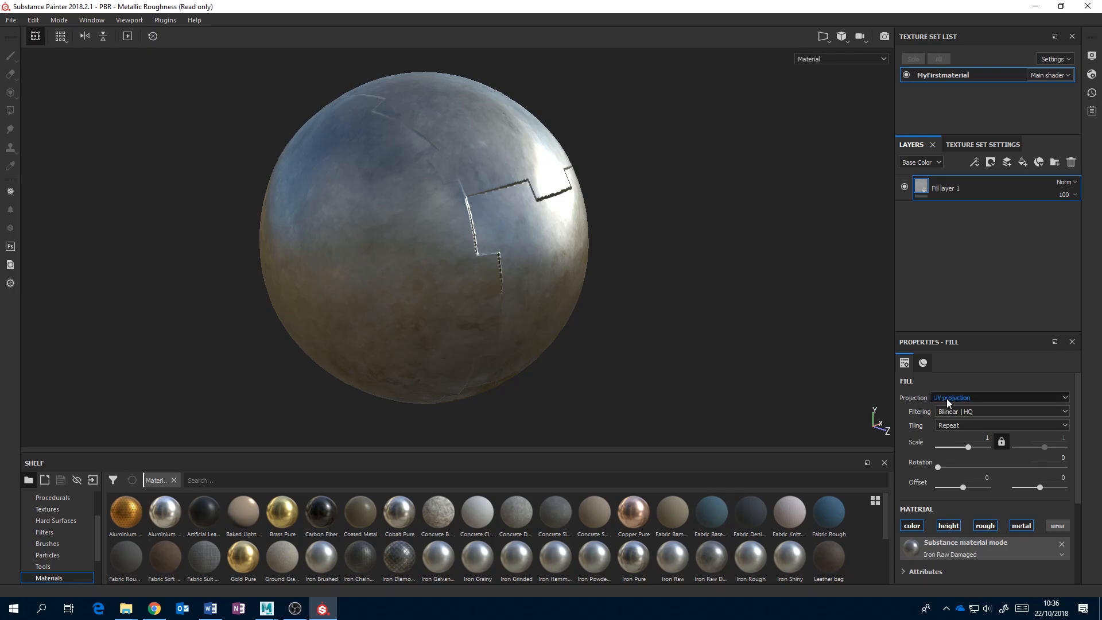
click(1064, 396)
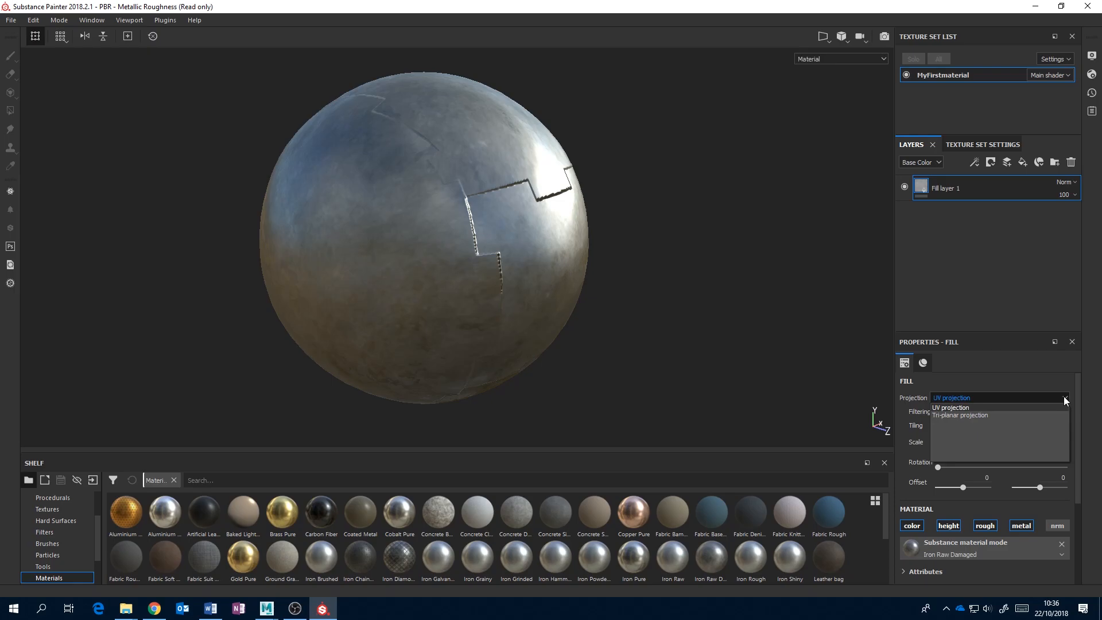
click(955, 415)
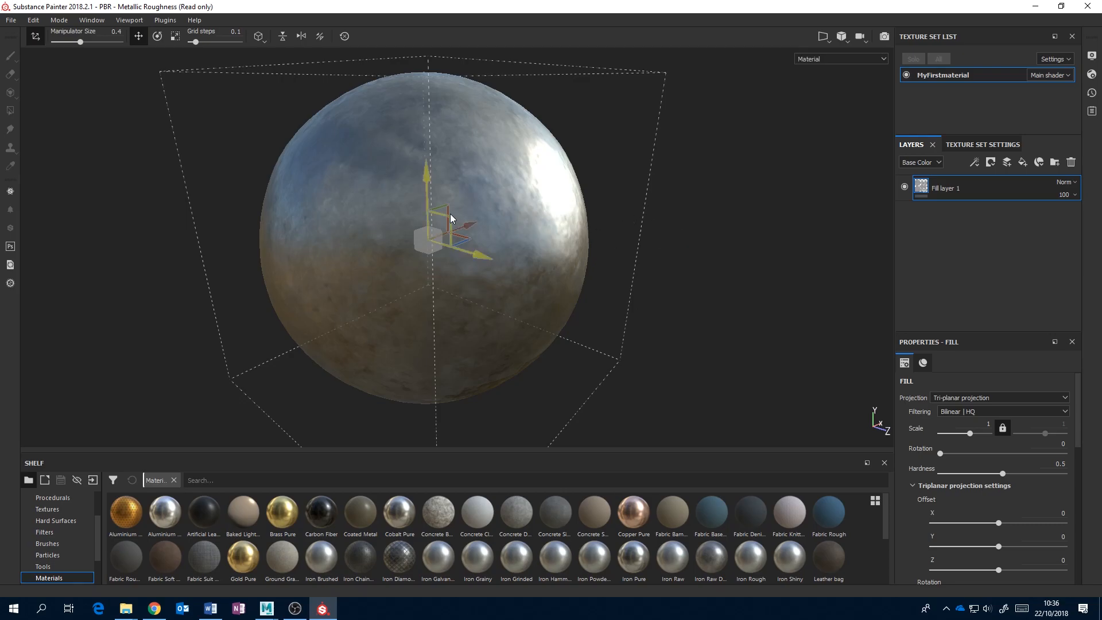
click(725, 226)
alt+drag(698, 224, 629, 198)
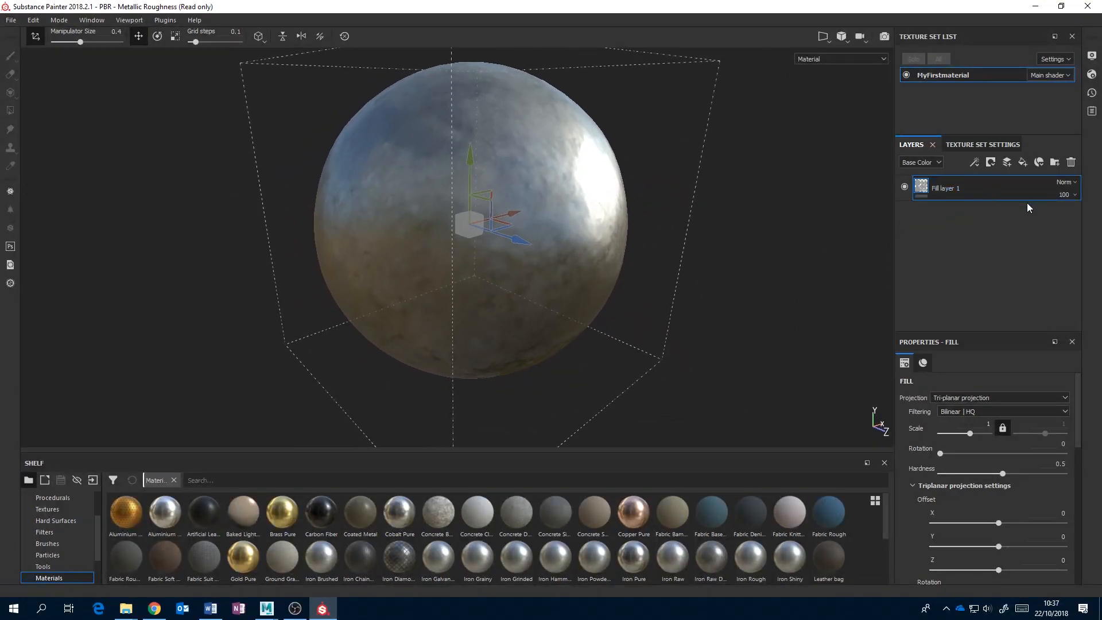
- Add a second fill layer above the iron layer and hide and show it to compare the two
click(1021, 162)
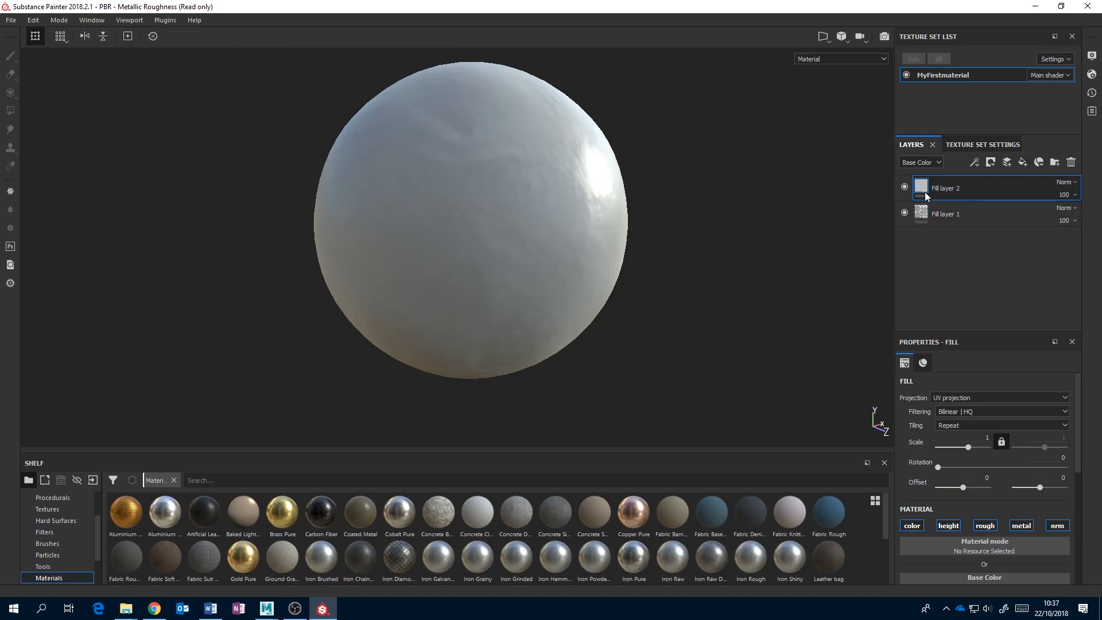
mouse_move(925, 192)
click(904, 186)
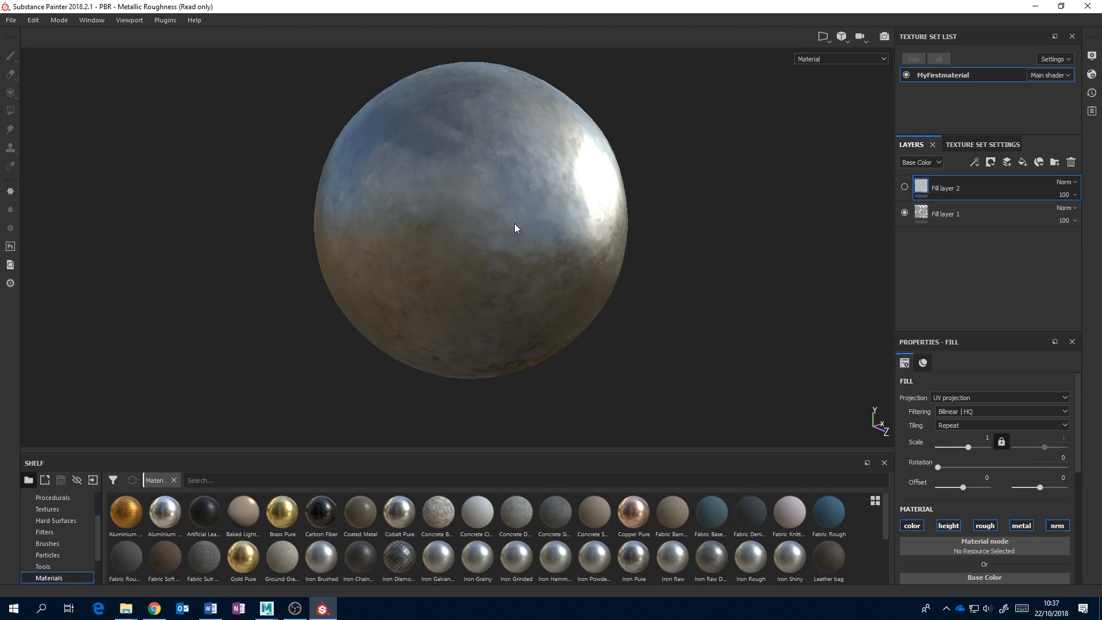
click(905, 187)
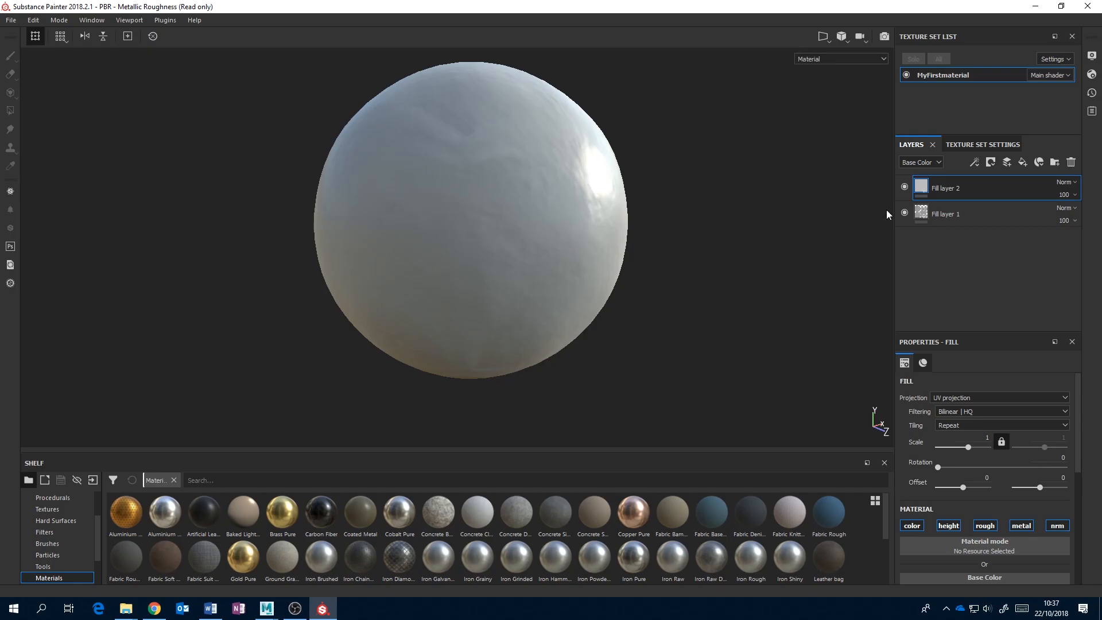
click(979, 210)
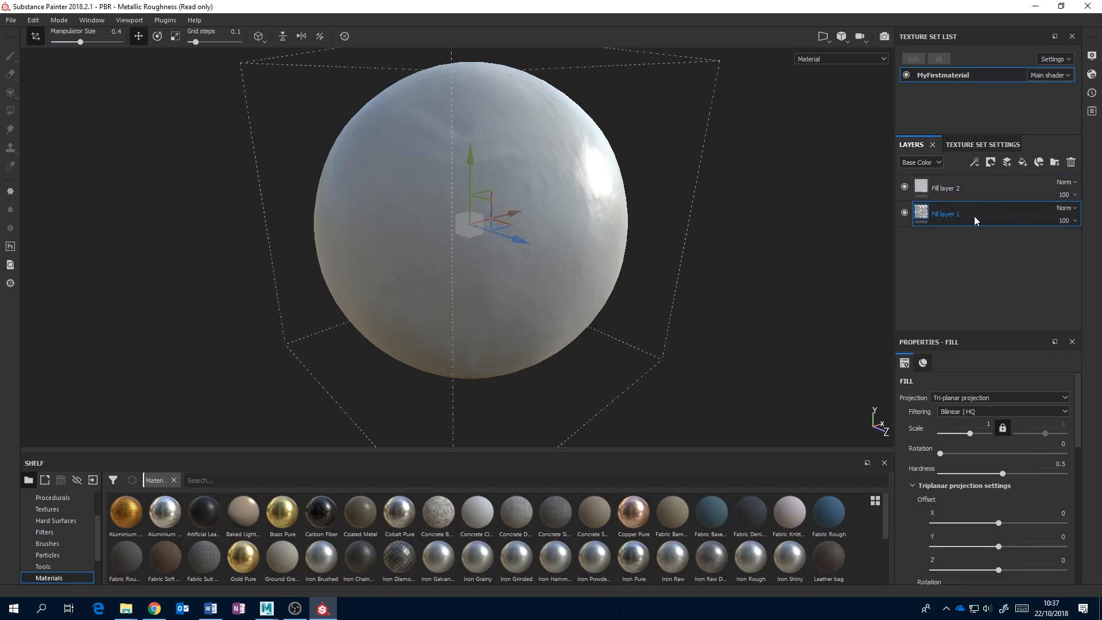
click(956, 189)
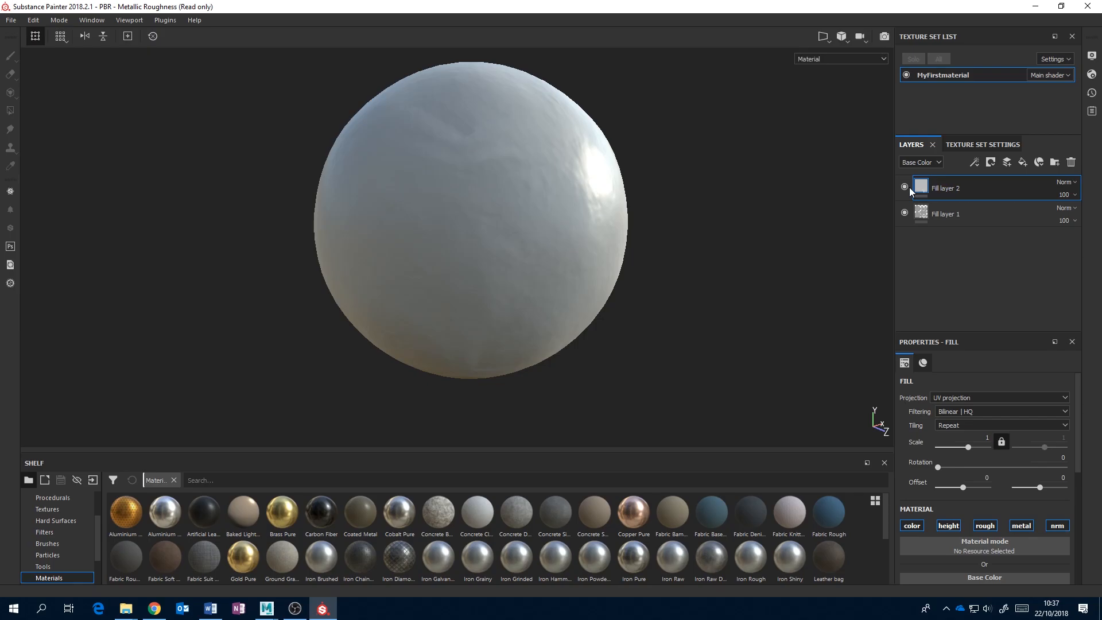
- Apply the blue glossy plastic material to the upper fill layer and change its base color to bright pink
mouse_move(657, 209)
alt+mouse_down()
mouse_move(622, 232)
mouse_move(660, 209)
alt+mouse_up()
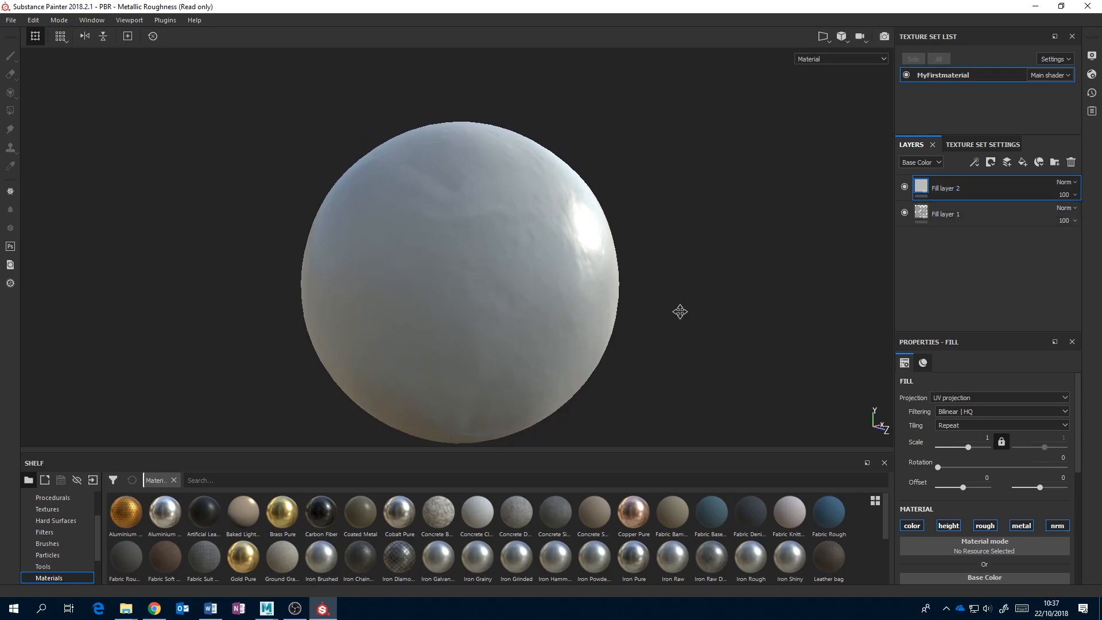
alt+middle_drag(680, 315, 698, 268)
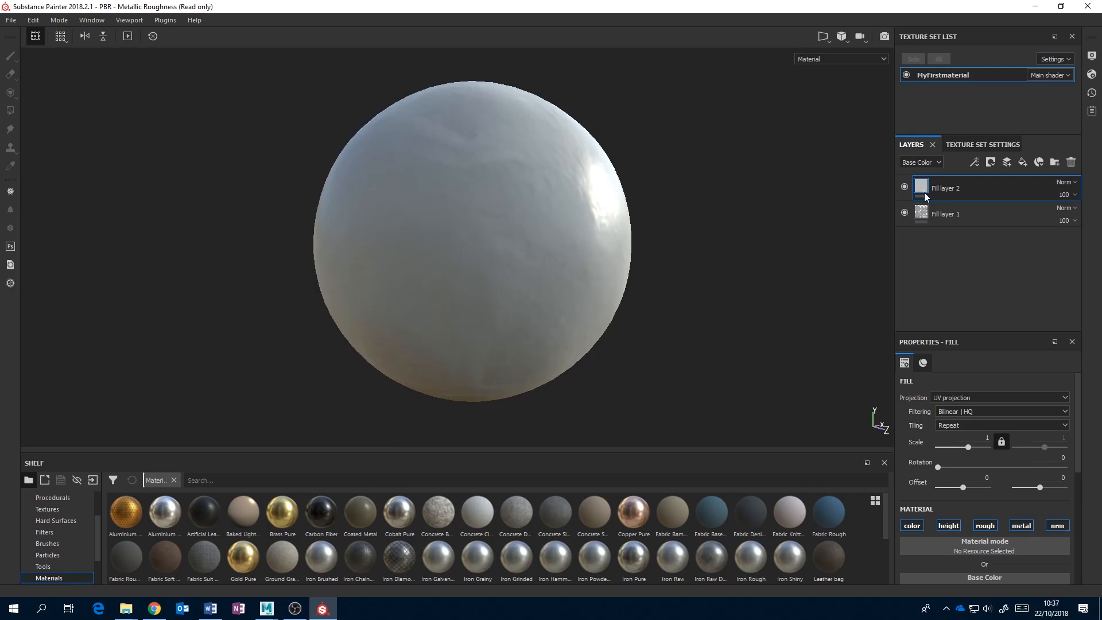
alt+drag(713, 222, 669, 249)
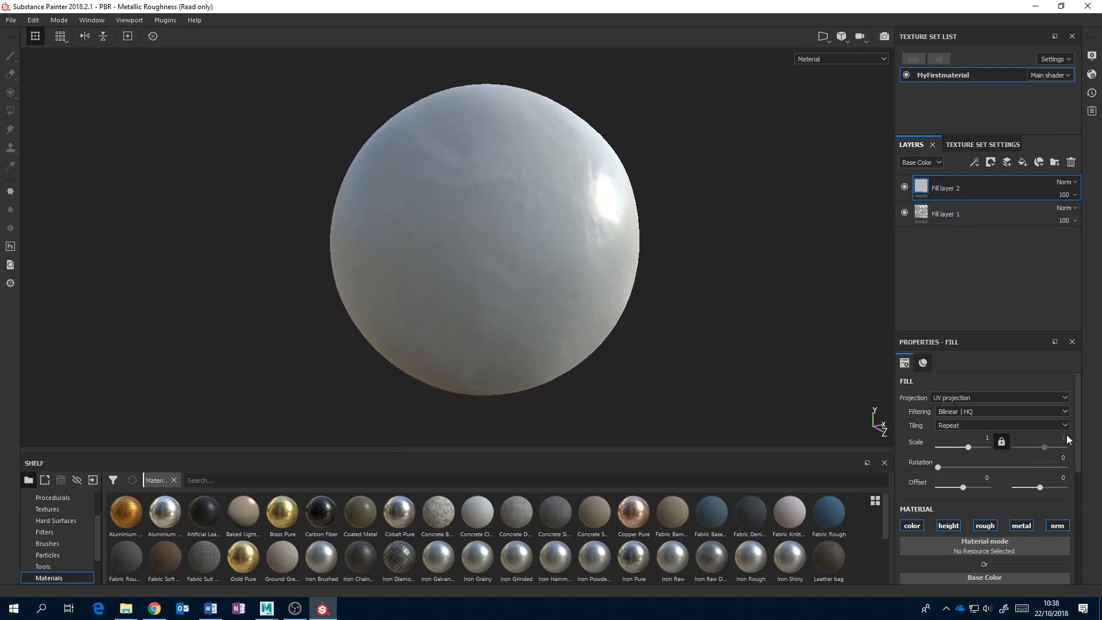
drag(1078, 461, 1078, 494)
click(975, 477)
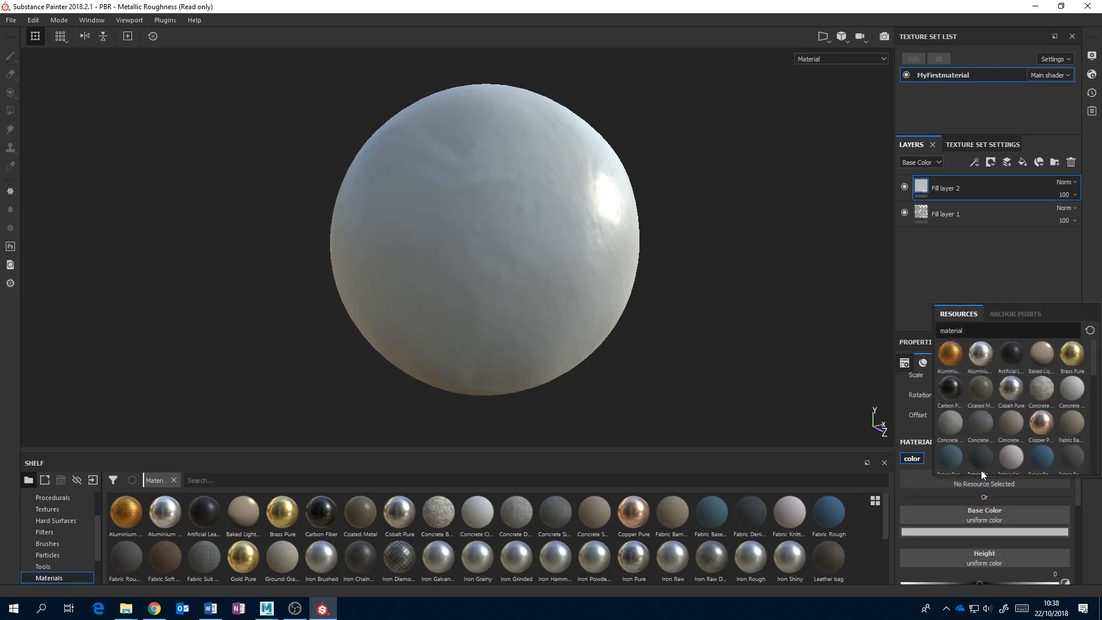
drag(1094, 357, 1094, 448)
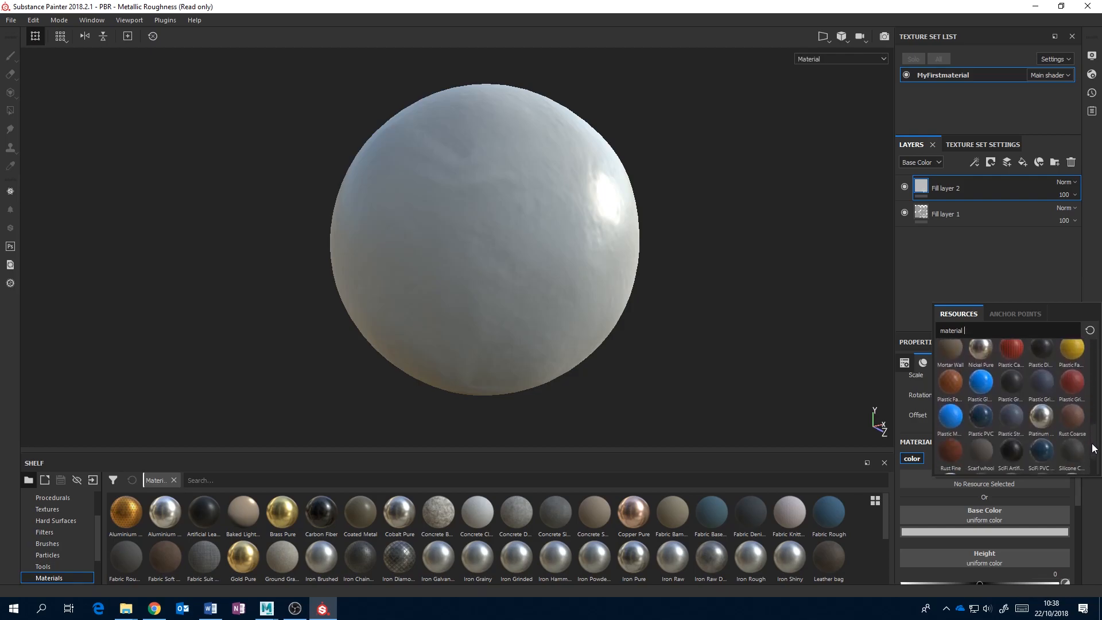
click(981, 383)
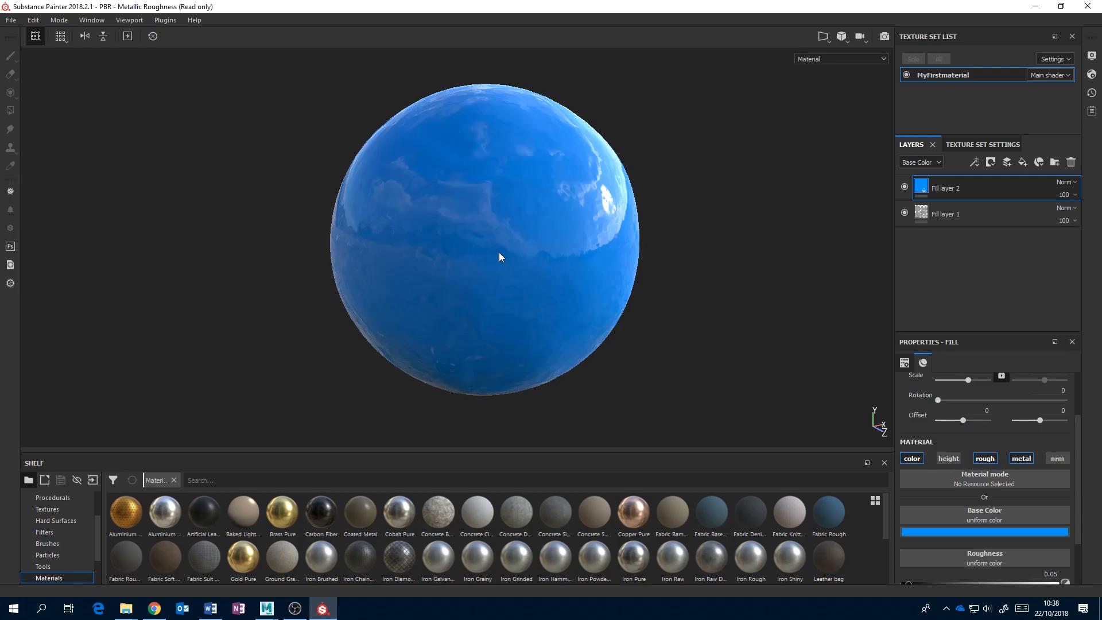
click(990, 531)
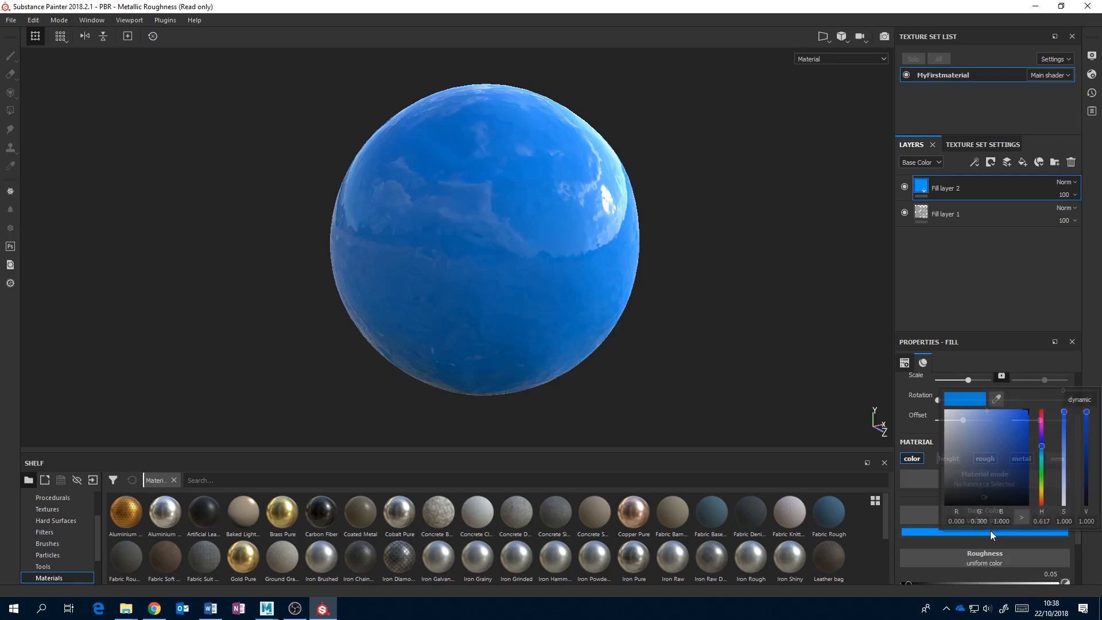
drag(1042, 445, 1042, 417)
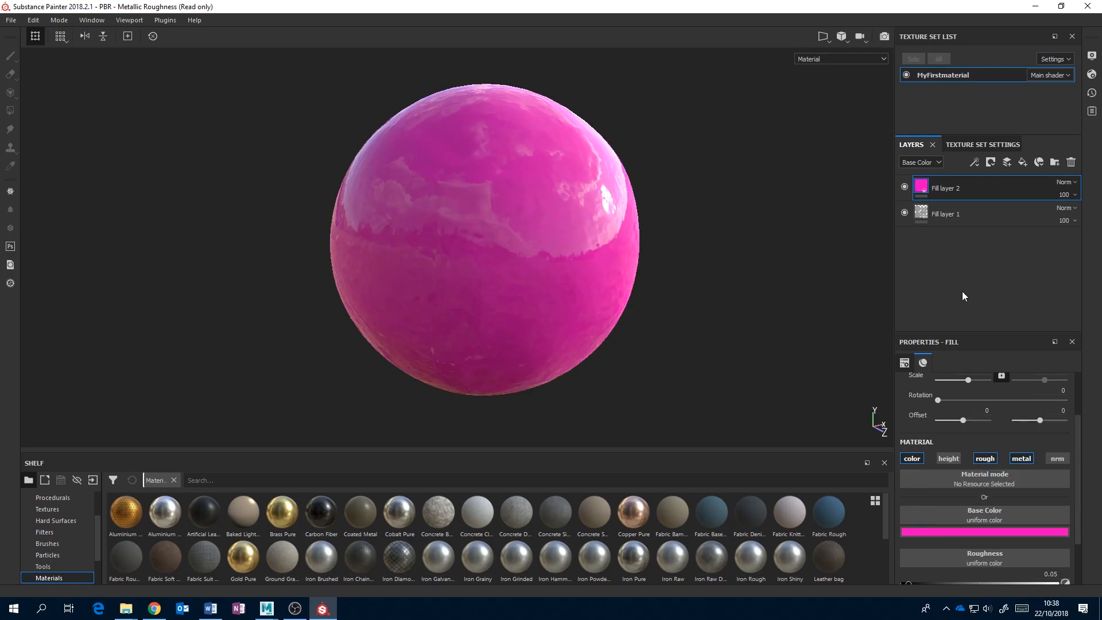
- Inspect the glossy pink plastic surface and its reflections around the ball, both close up and from afar
alt+drag(611, 247, 642, 253)
alt+middle_drag(508, 244, 528, 270)
alt+drag(608, 246, 636, 259)
alt+middle_drag(636, 259, 644, 208)
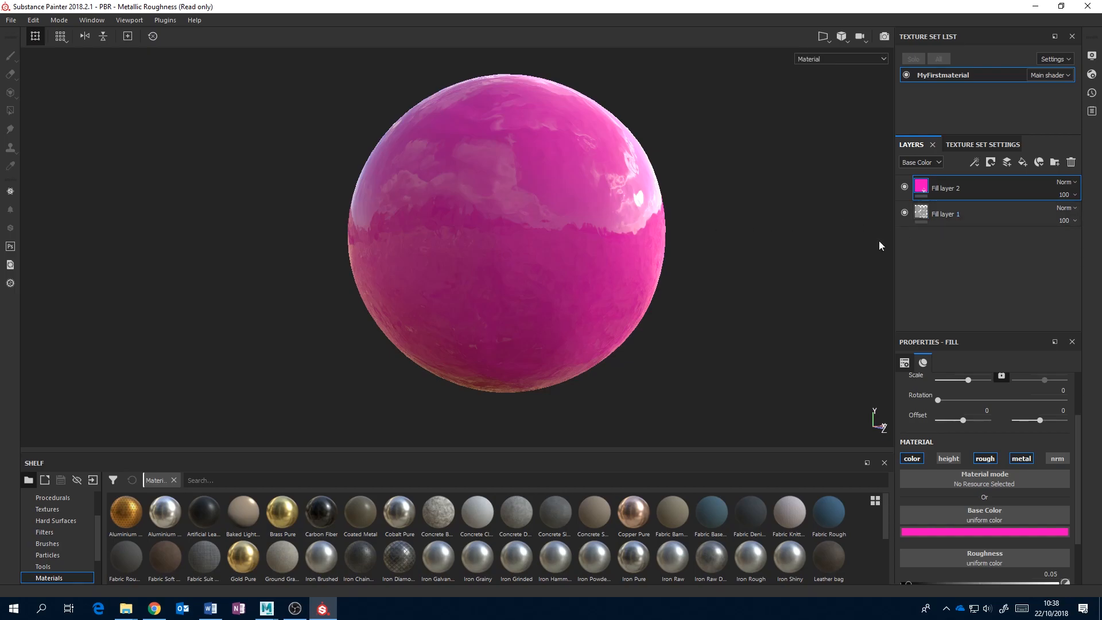
alt+drag(584, 236, 534, 239)
scroll(500, 248, up, 3)
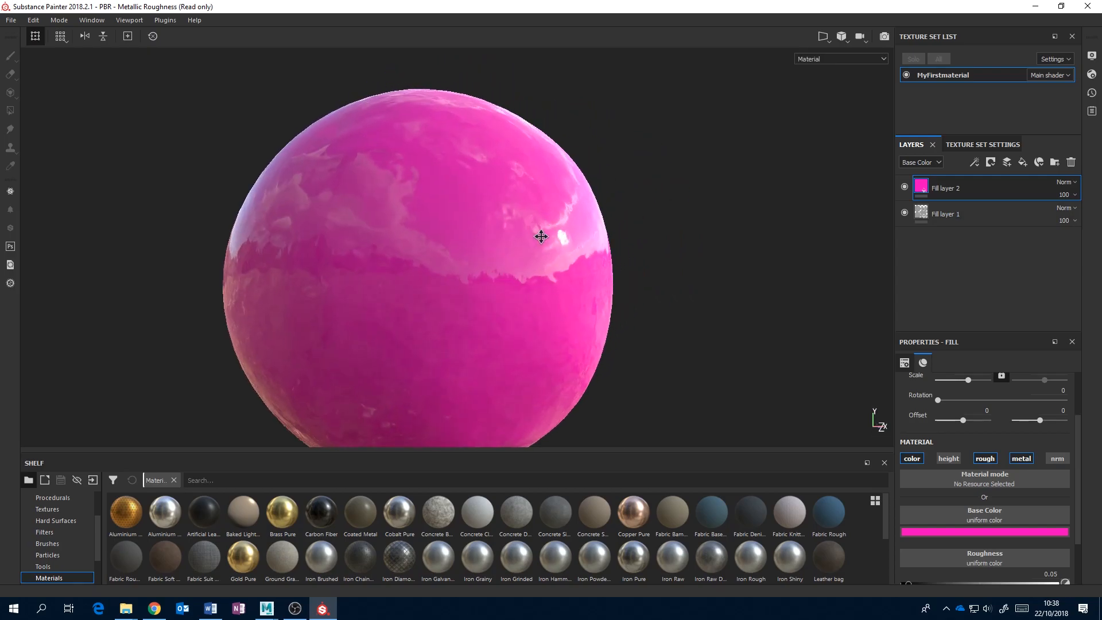
scroll(613, 212, up, 4)
scroll(612, 212, down, 3)
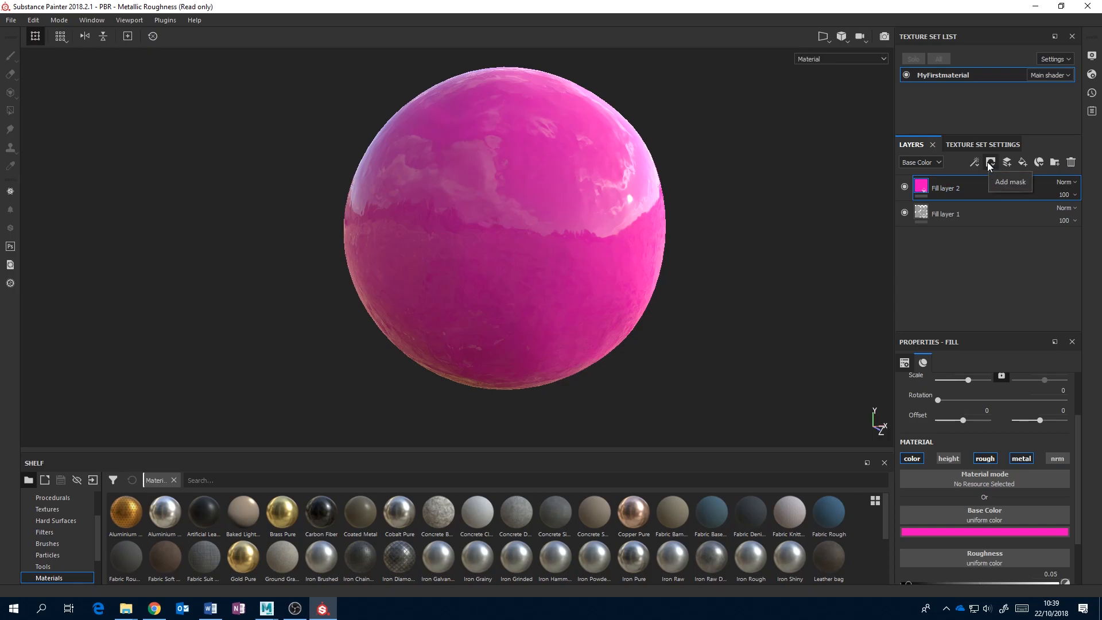
- Add a white mask to the pink plastic fill layer and select that mask for painting
right_click(969, 187)
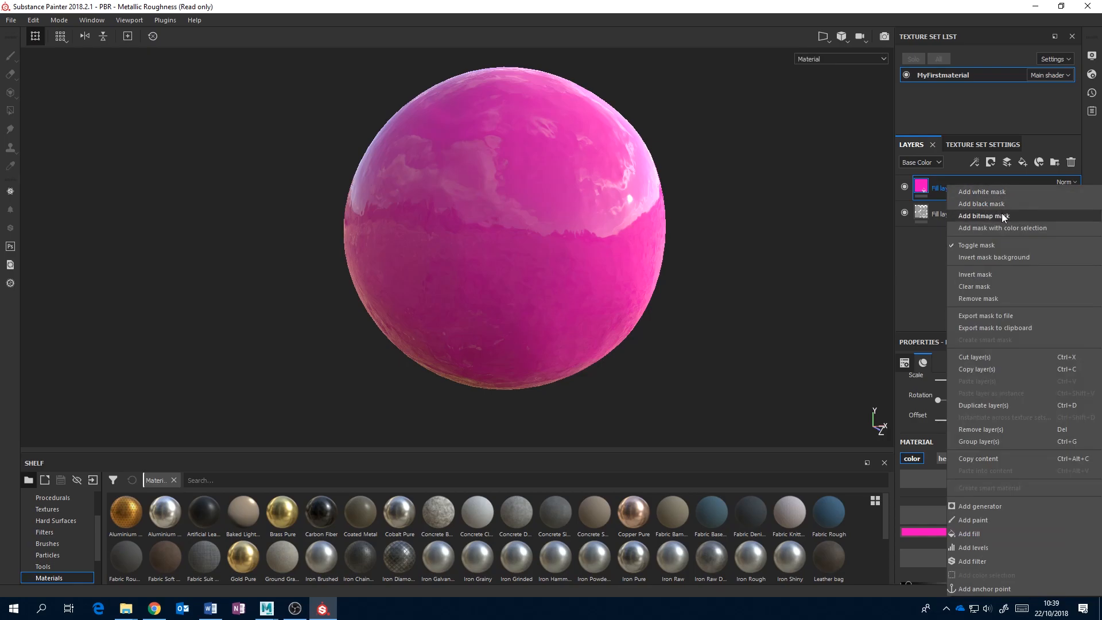
click(965, 190)
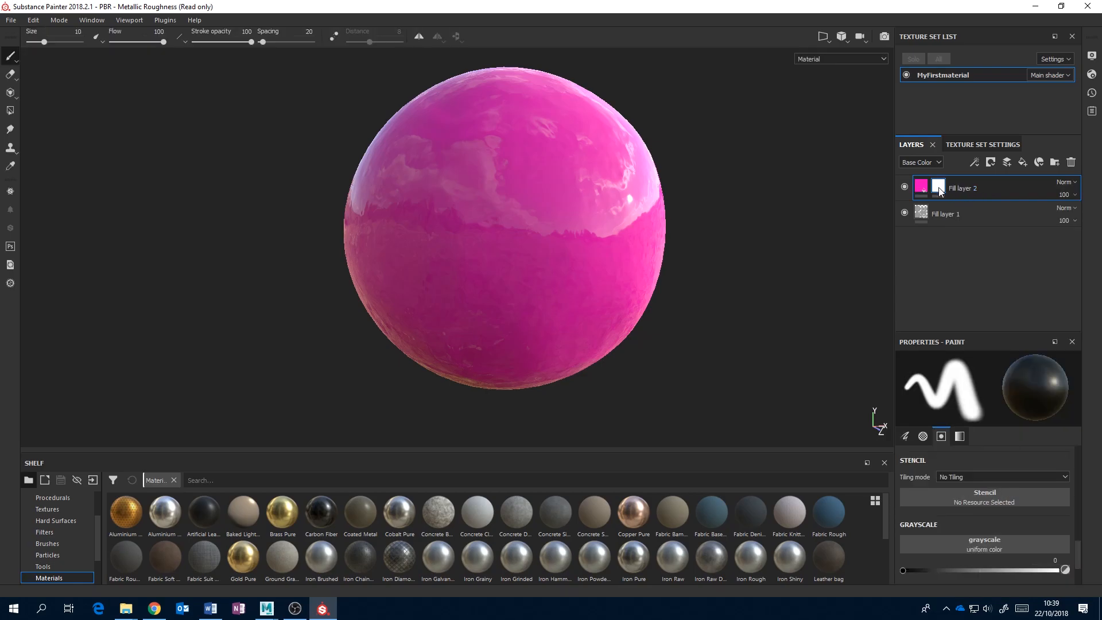
mouse_move(940, 191)
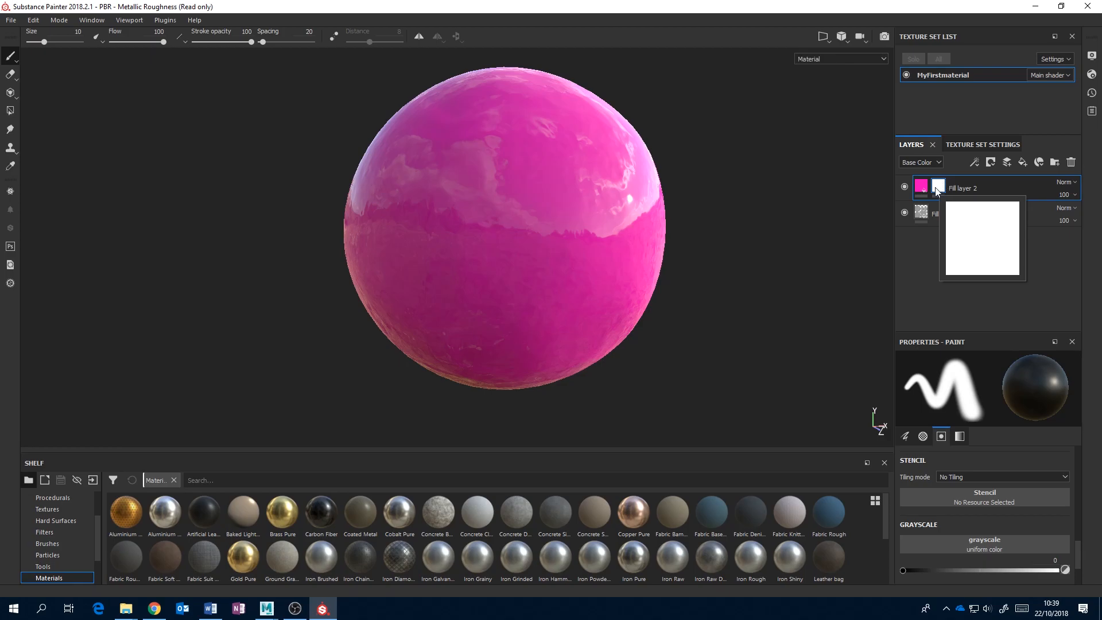
click(921, 188)
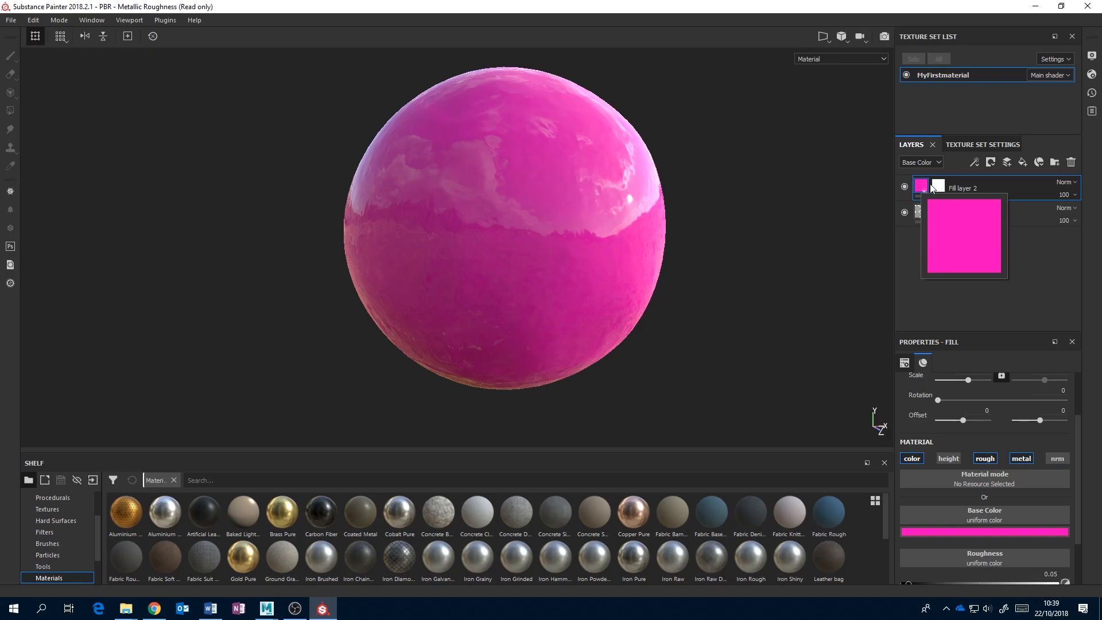
click(939, 189)
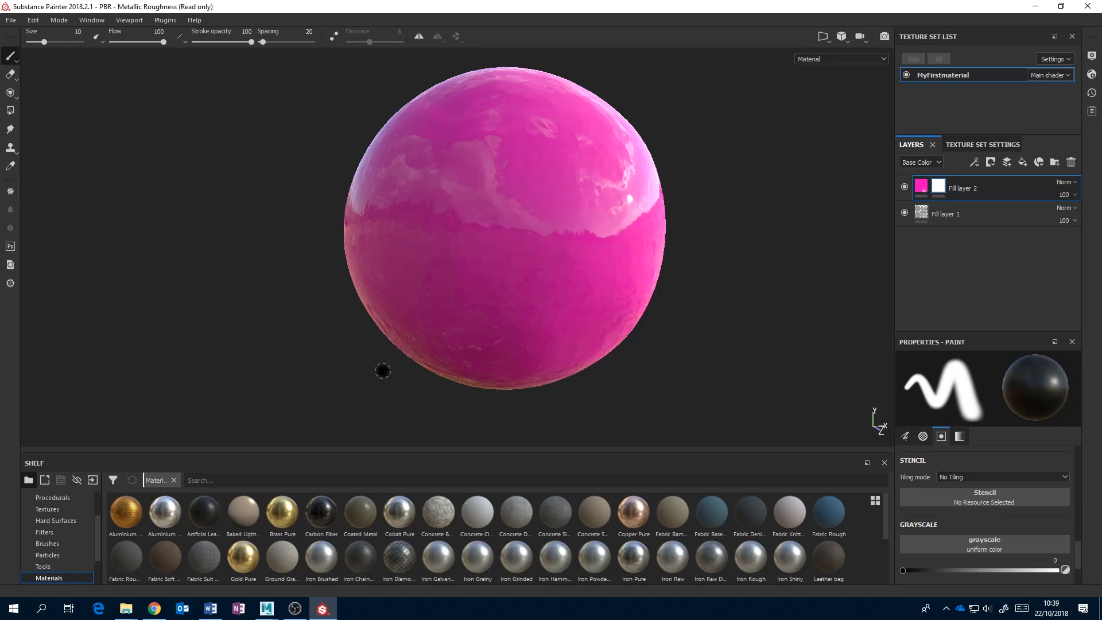
- Enlarge the shelf, browse the brush presets and choose the Dirt Splash brush
drag(398, 450, 398, 368)
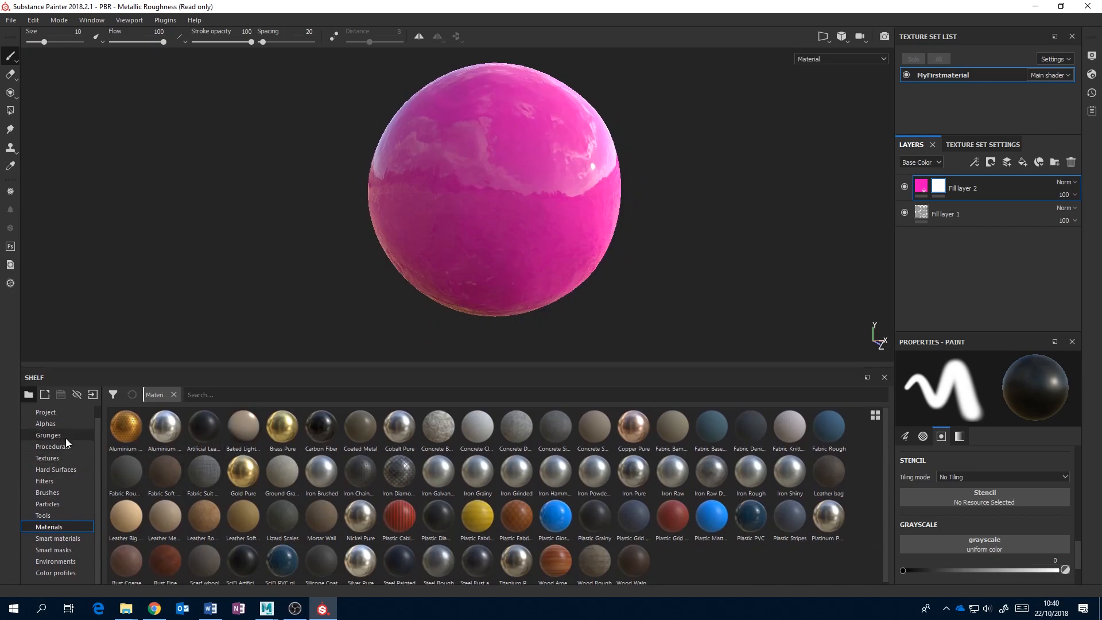
scroll(98, 463, up, 1)
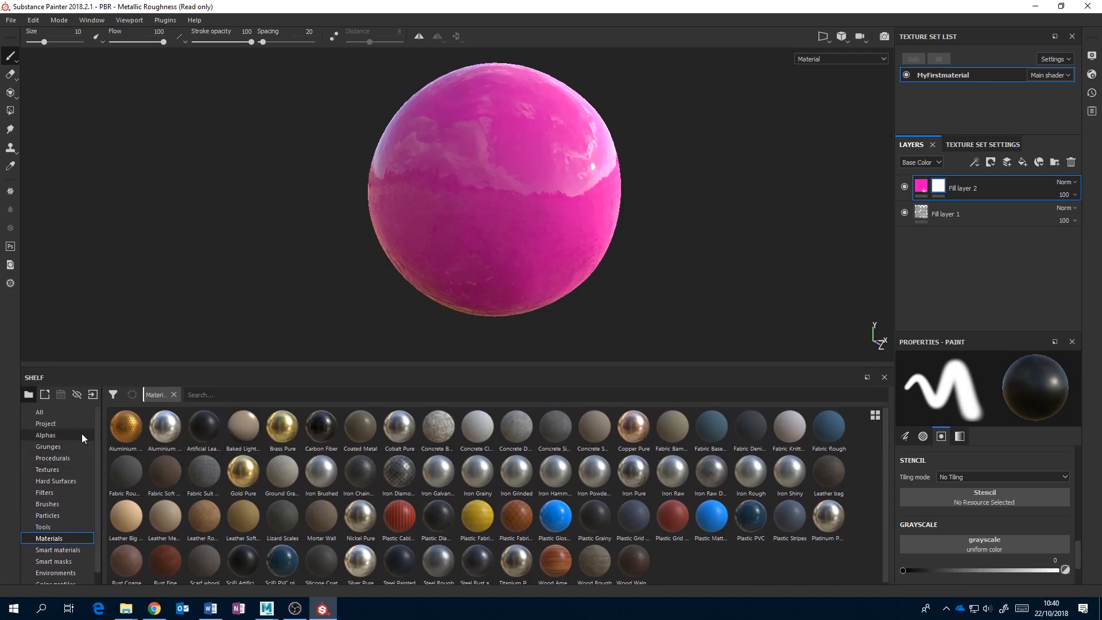
click(54, 508)
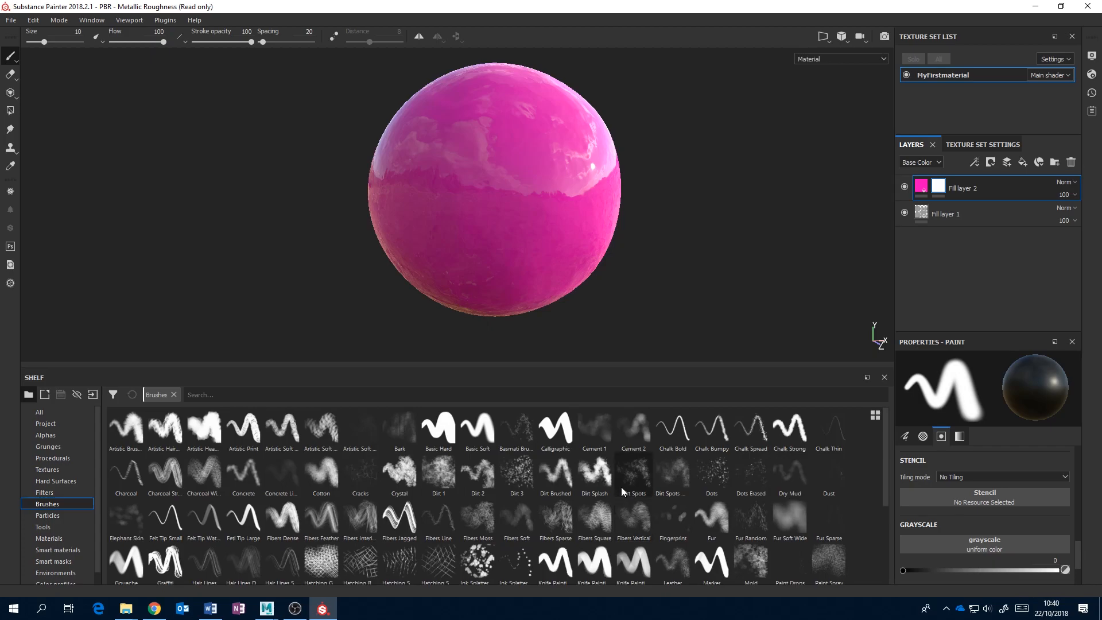
mouse_move(621, 487)
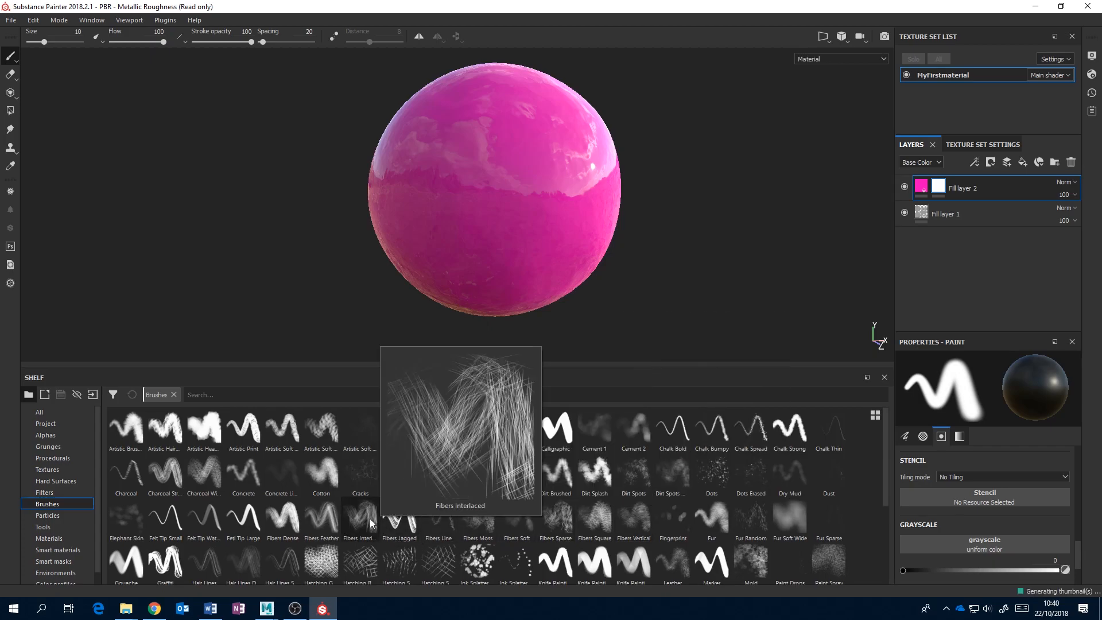
mouse_move(313, 524)
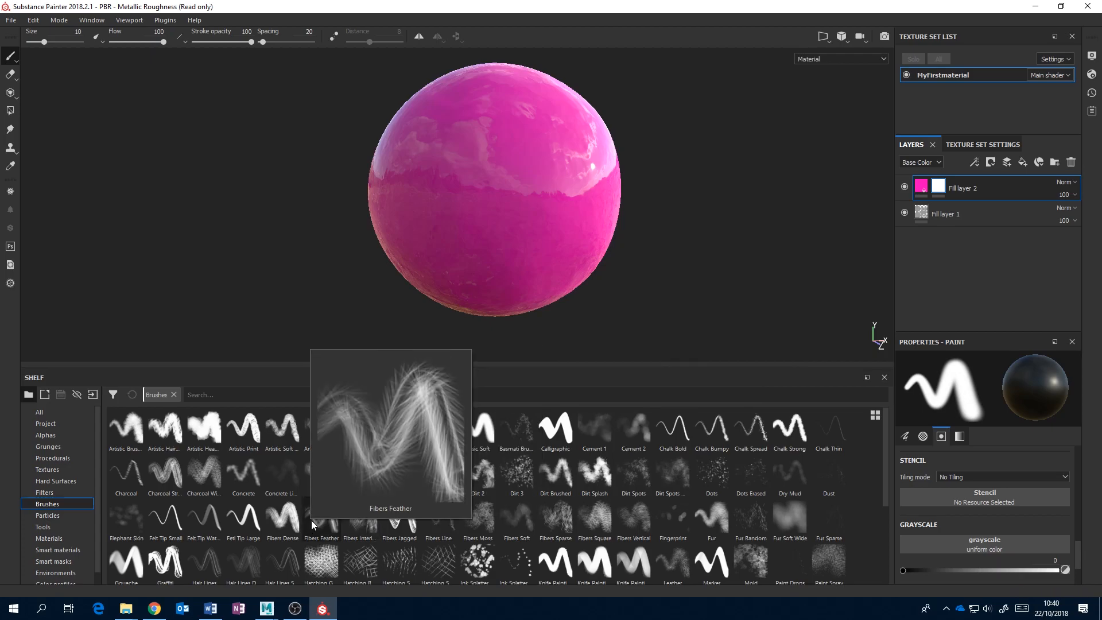
click(599, 476)
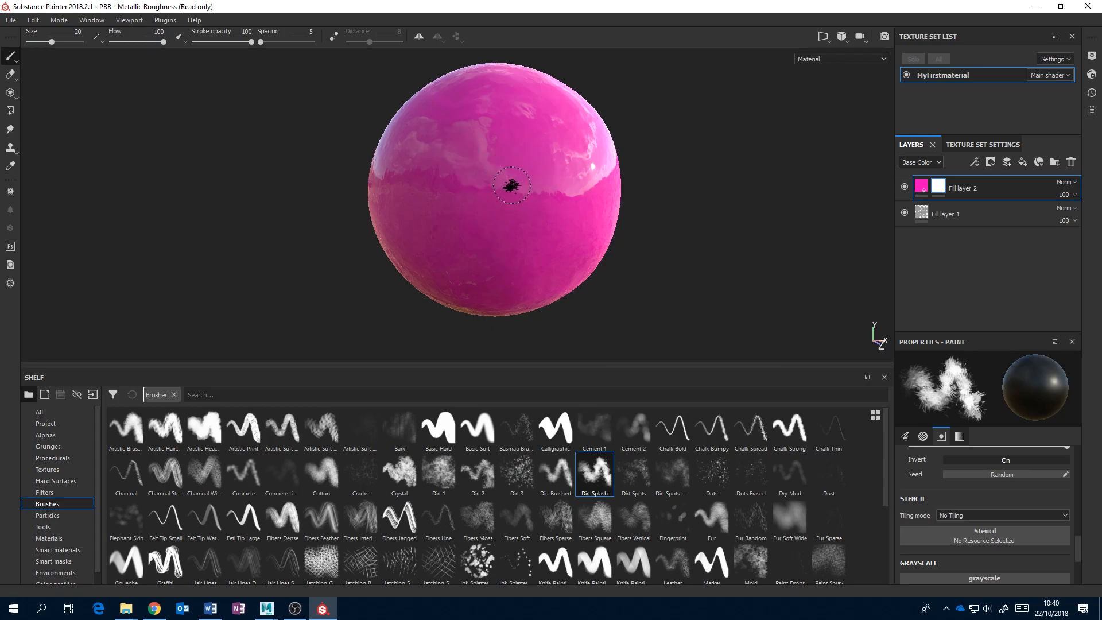
- Enlarge the Dirt Splash brush to a size of about 55.85
key(bracketright)
key(bracketright)
key(bracketright)
key(bracketright)
key(bracketright)
key(bracketright)
key(bracketright)
key(bracketright)
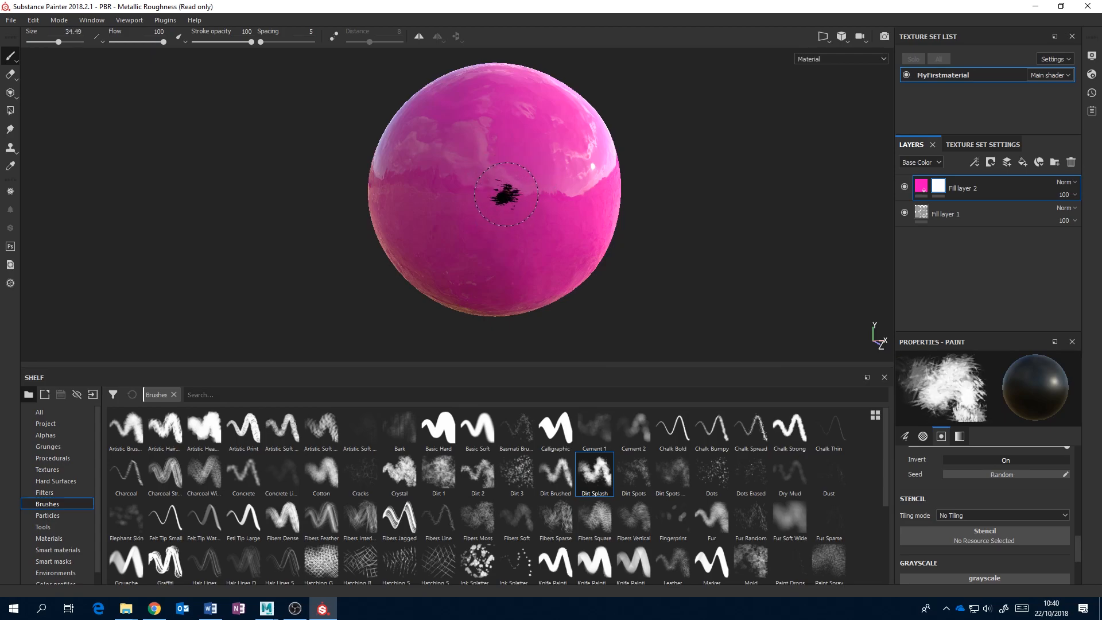
key(bracketleft)
key(bracketright)
key(bracketright)
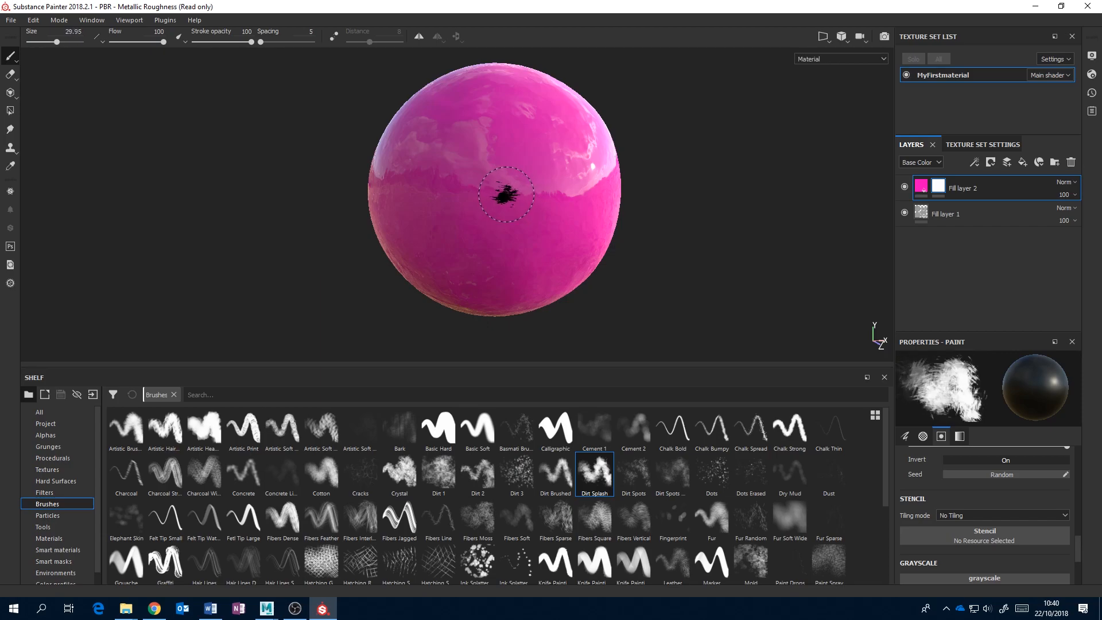
key(bracketright)
key(bracketright)
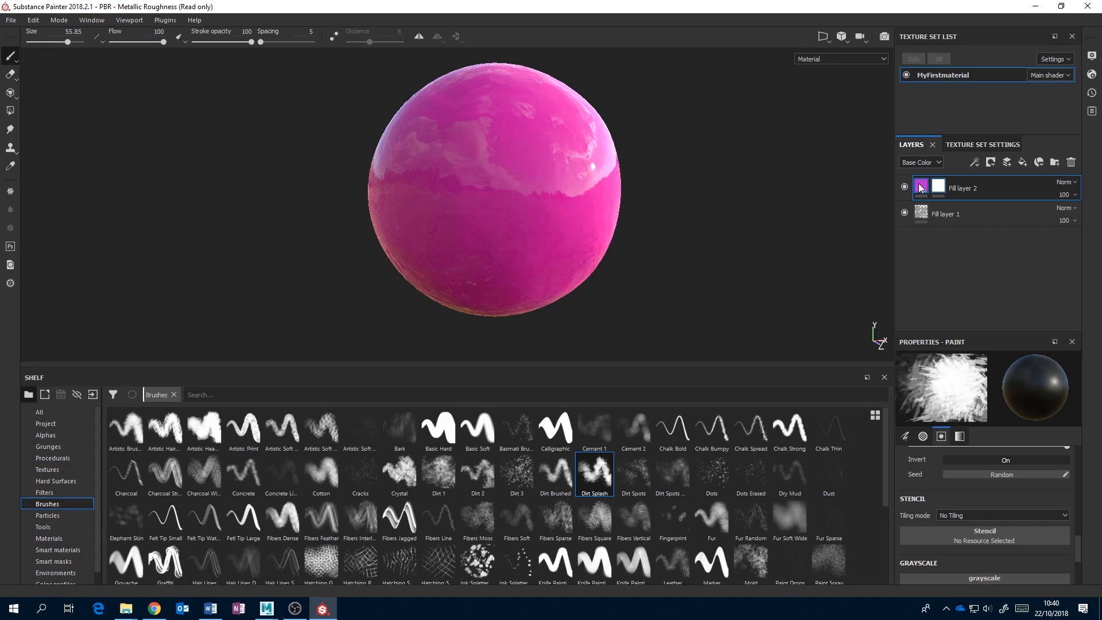
- Paint a rough black stripe on the mask around the ball's middle to expose the iron, checking it from several sides
drag(591, 207, 376, 217)
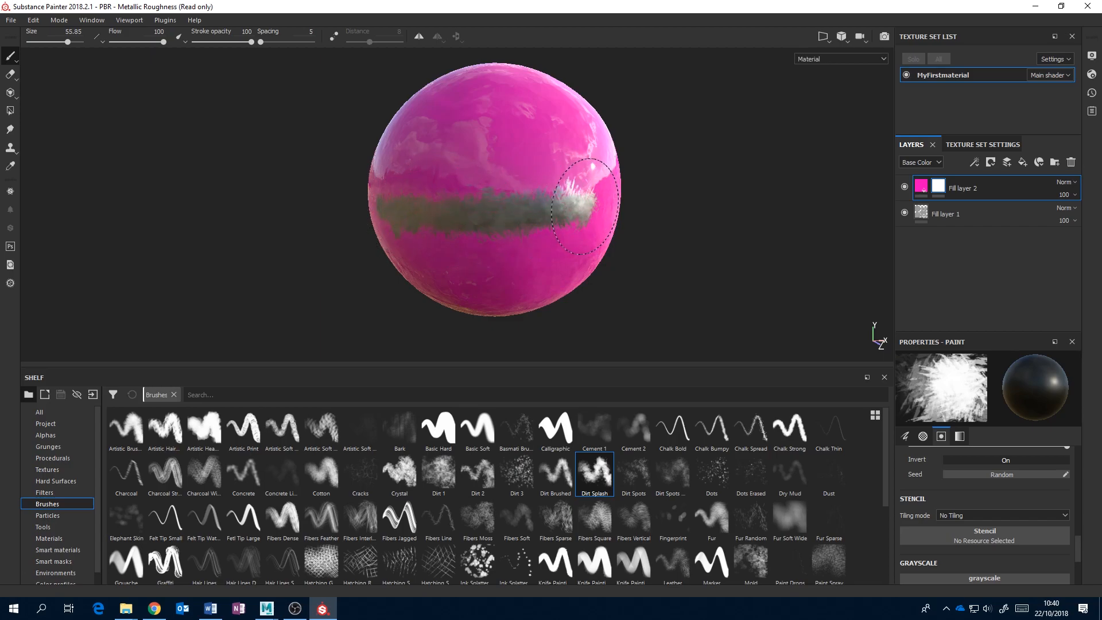
drag(580, 202, 446, 231)
click(571, 260)
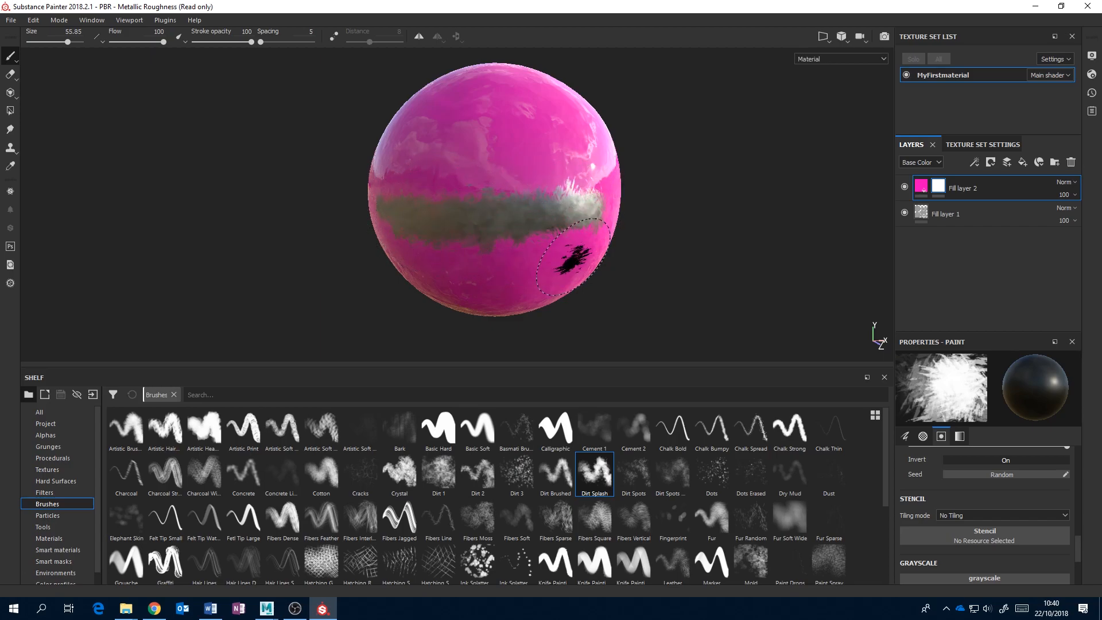
mouse_move(590, 224)
alt+mouse_down()
mouse_move(484, 184)
mouse_move(345, 227)
mouse_move(686, 215)
alt+mouse_up()
alt+middle_drag(492, 190, 513, 277)
alt+middle_drag(405, 305, 487, 220)
mouse_move(487, 221)
alt+mouse_down()
mouse_move(531, 223)
mouse_move(347, 216)
alt+mouse_up()
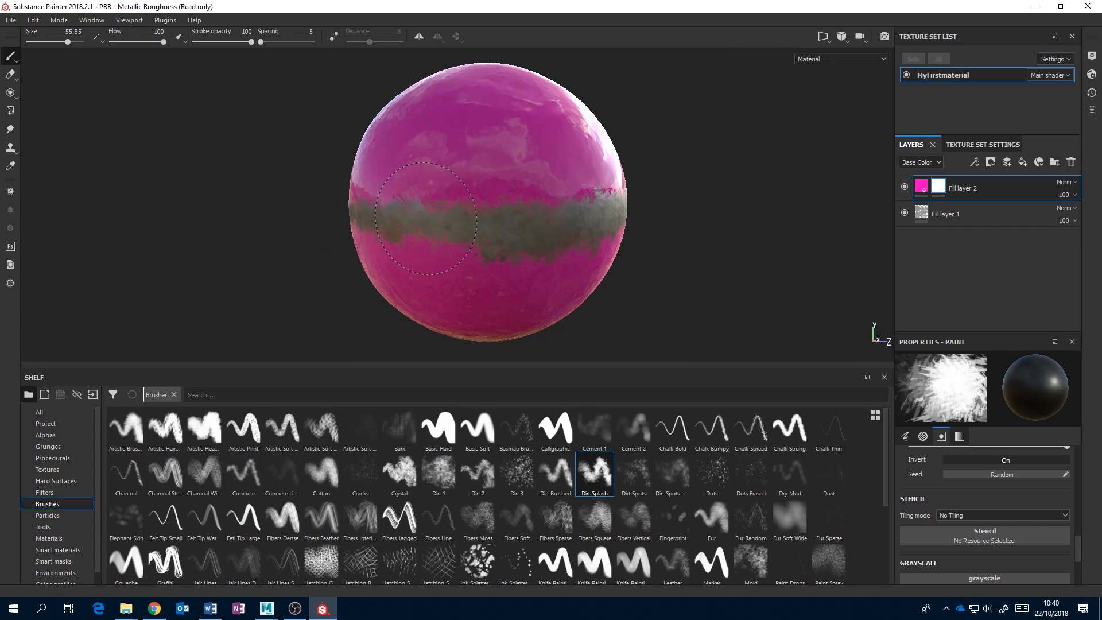
mouse_move(591, 206)
alt+mouse_down()
mouse_move(566, 258)
mouse_move(491, 254)
mouse_move(529, 204)
mouse_move(524, 225)
alt+mouse_up()
alt+middle_drag(525, 224, 535, 247)
alt+right_drag(535, 246, 547, 226)
alt+middle_drag(547, 226, 534, 242)
alt+drag(534, 241, 589, 225)
alt+middle_drag(589, 225, 658, 222)
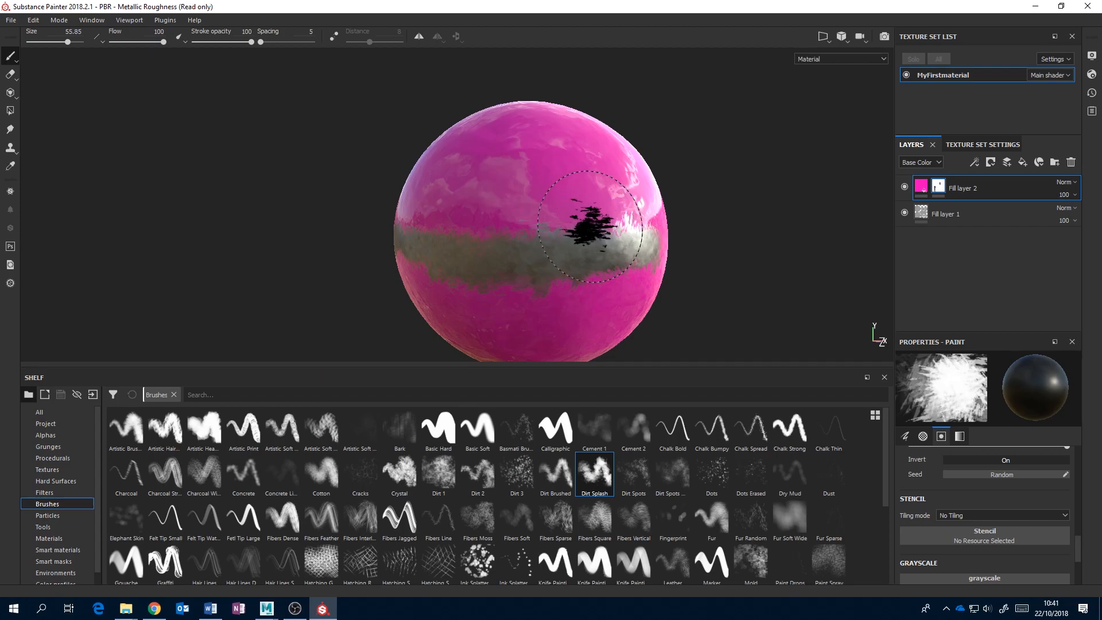
- Add a third fill layer on top and change its base color to a golden tan
click(1024, 161)
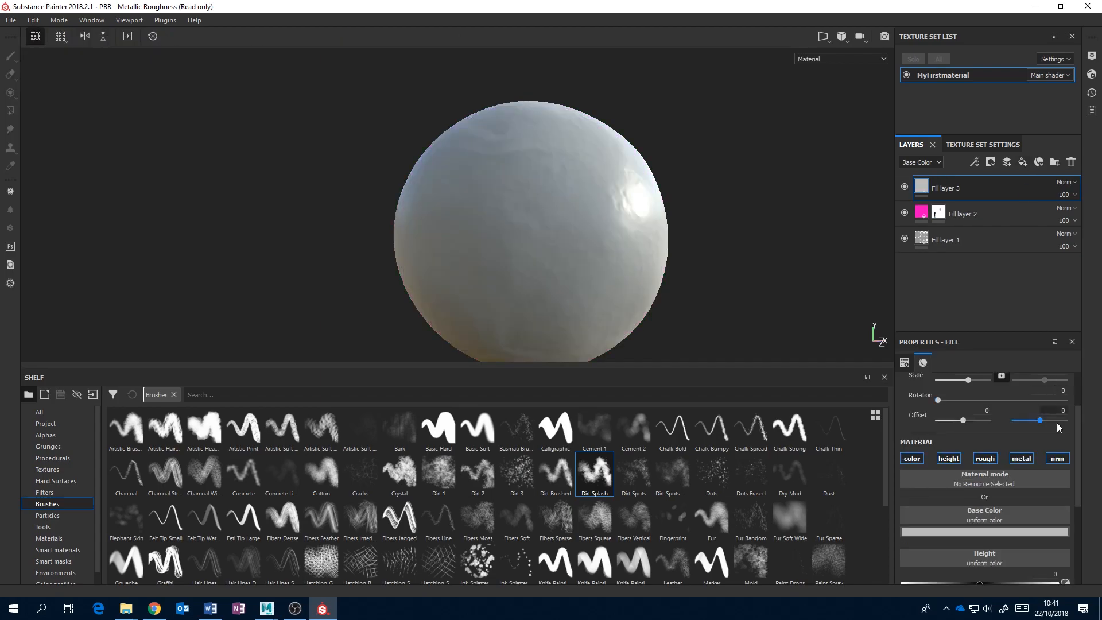
click(1001, 532)
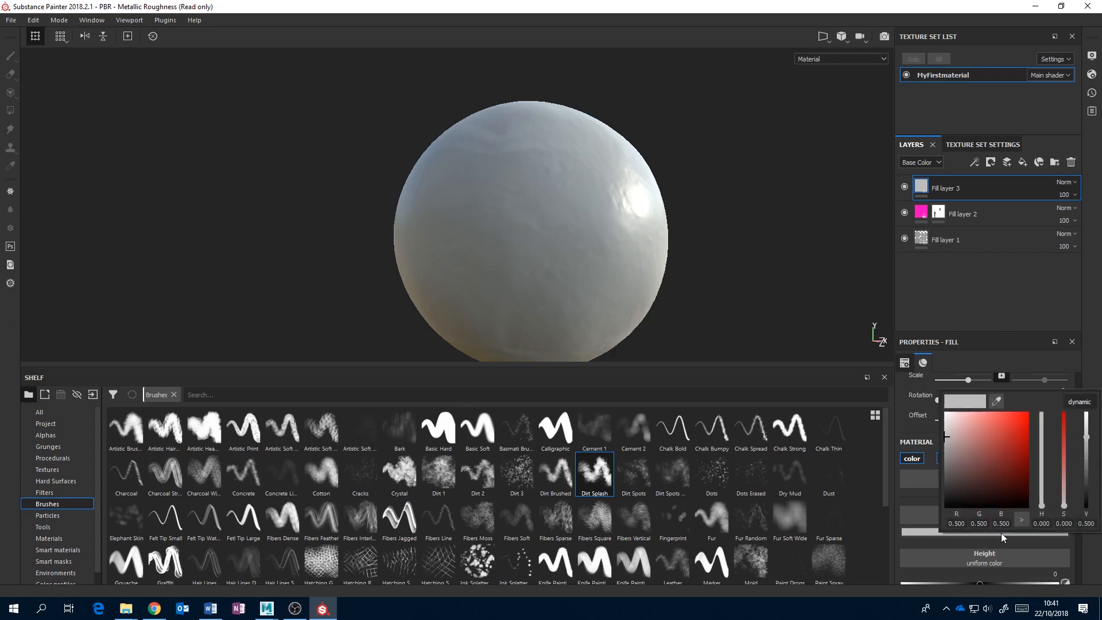
drag(1024, 451, 956, 438)
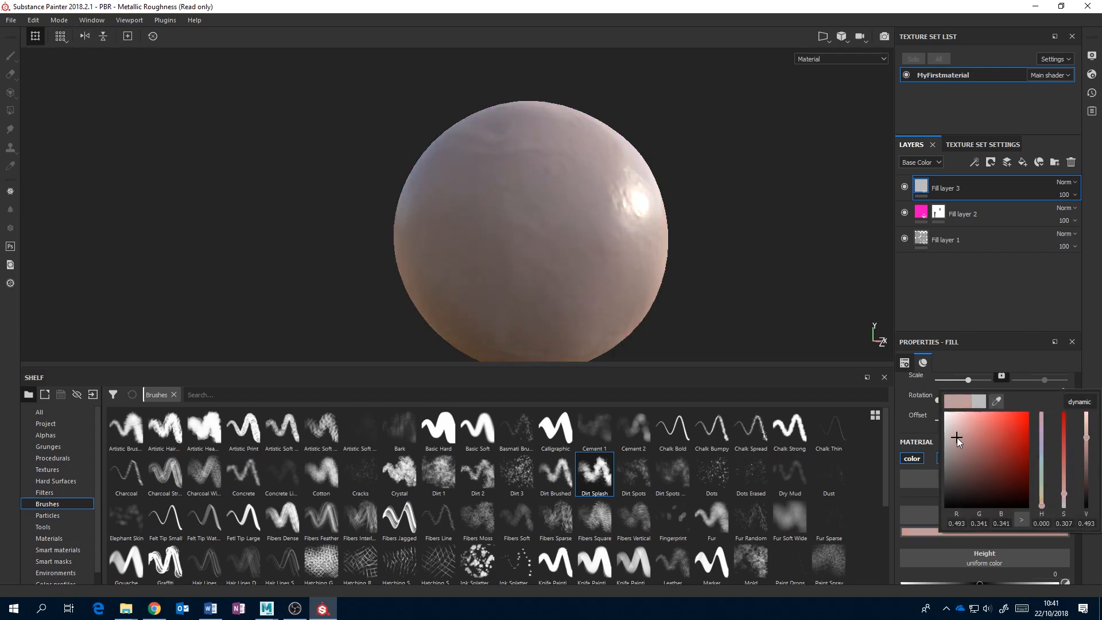
drag(1065, 488, 1040, 498)
drag(990, 436, 988, 430)
click(969, 314)
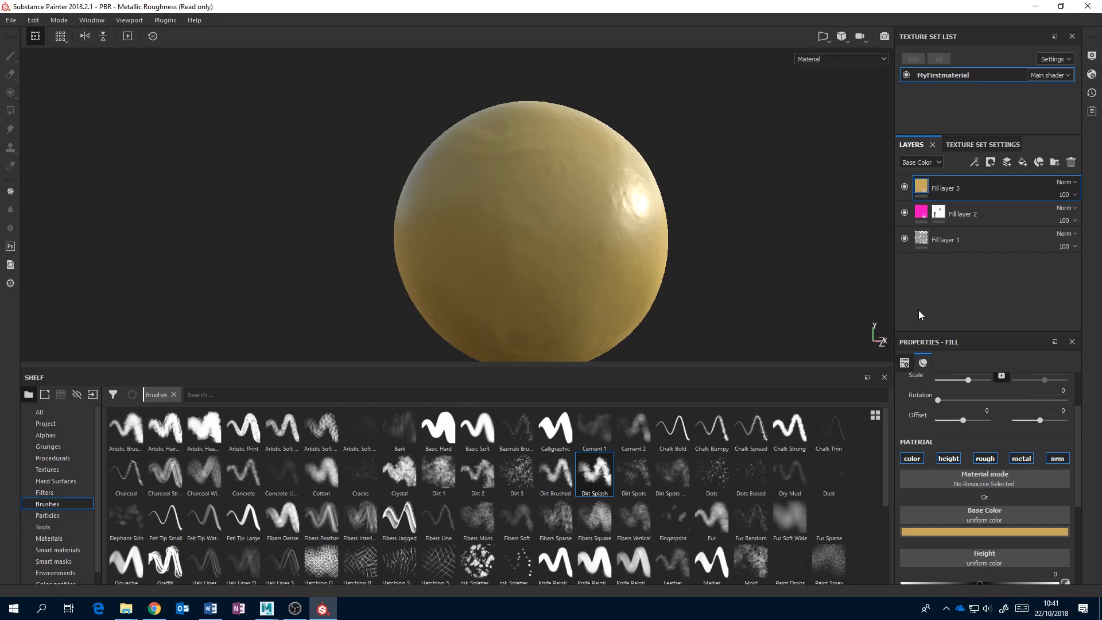
- Raise the tan fill layer's roughness to 0.9673 and open its opacity setting
drag(1079, 432, 1046, 512)
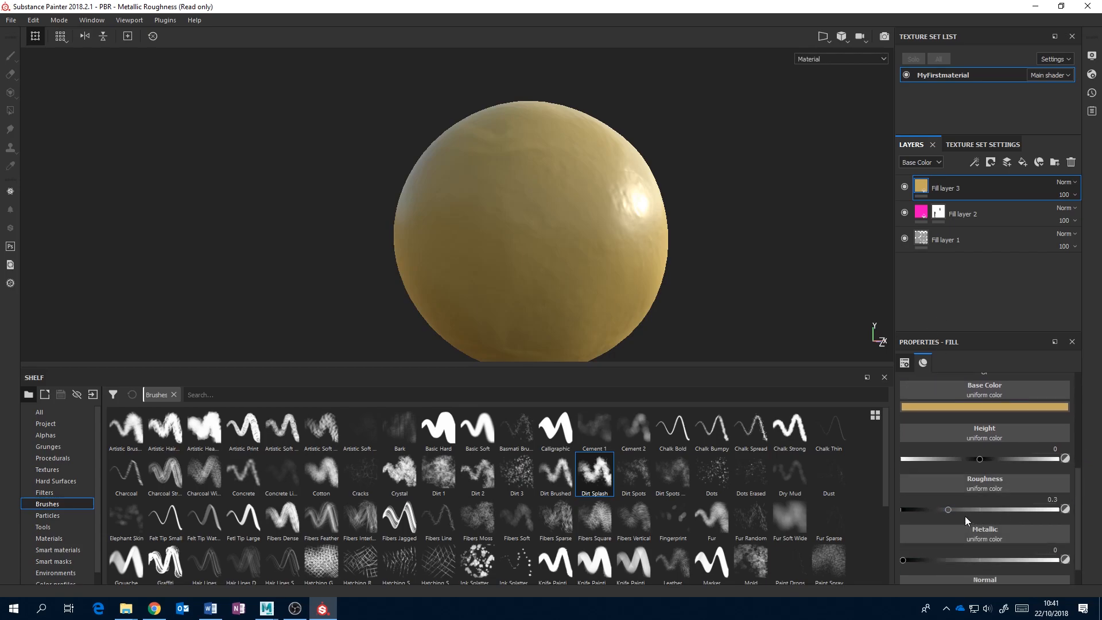
drag(949, 510, 1008, 512)
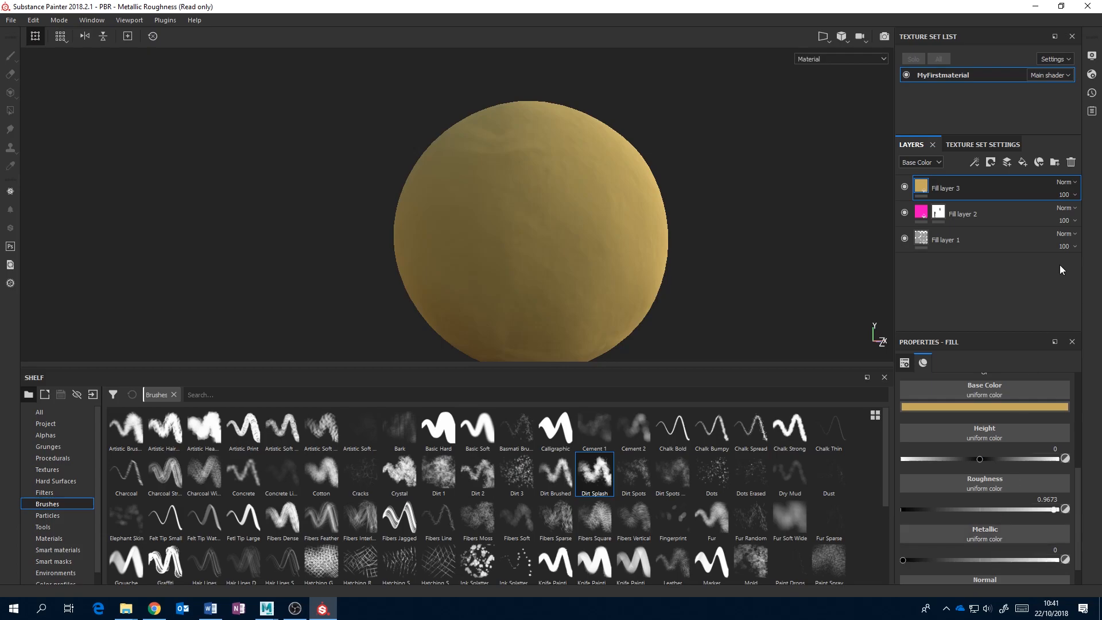
click(1076, 195)
mouse_move(1096, 216)
mouse_down()
mouse_move(1049, 223)
mouse_move(1098, 215)
mouse_up()
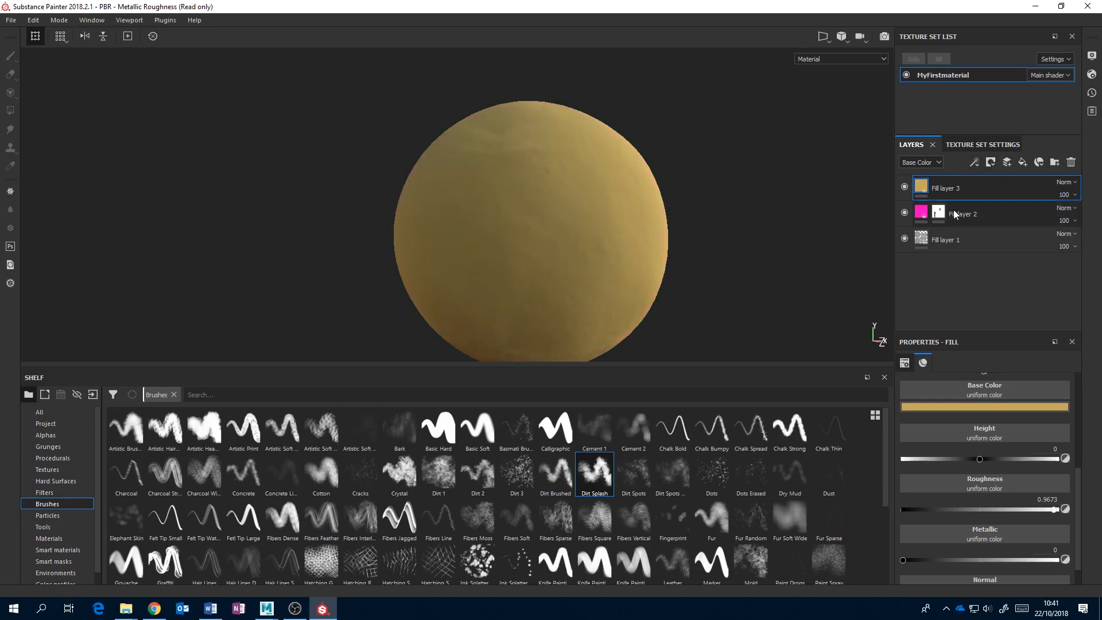
- Add a black mask to the tan fill layer and choose the Cotton brush at a size of 41.91
right_click(924, 189)
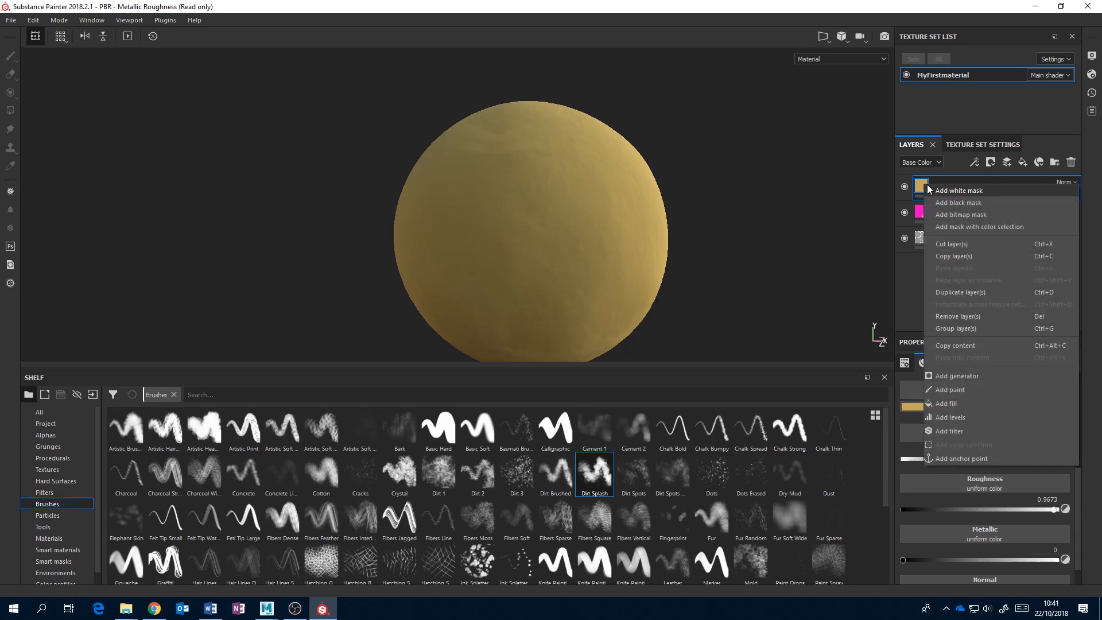
click(953, 202)
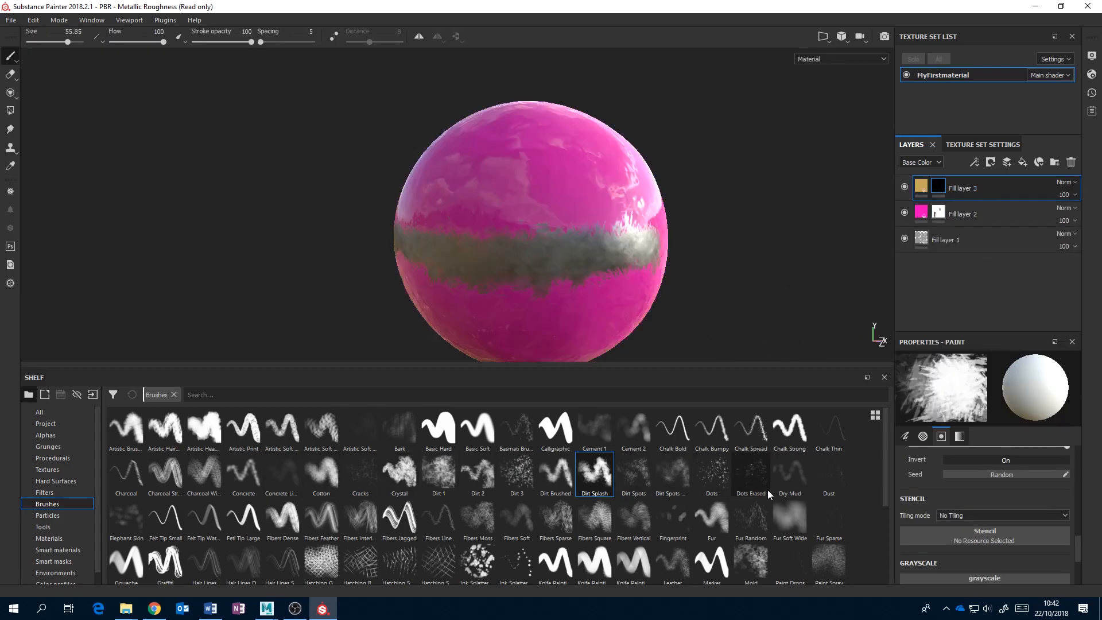
click(321, 474)
mouse_move(529, 224)
ctrl+right_down()
mouse_move(552, 224)
mouse_move(533, 224)
ctrl+right_up()
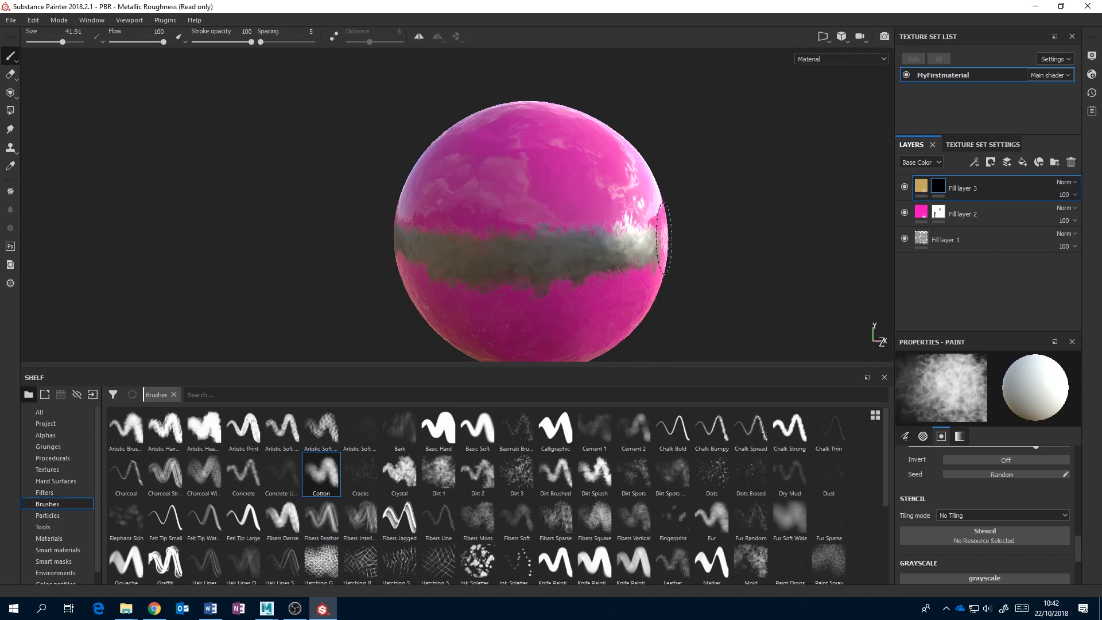
- Paint a soft tan patch onto the top of the ball through the black mask
alt+drag(566, 185, 564, 192)
mouse_move(533, 101)
mouse_down()
mouse_move(516, 86)
mouse_move(501, 109)
mouse_move(562, 85)
mouse_move(518, 111)
mouse_move(456, 86)
mouse_move(527, 141)
mouse_move(470, 137)
mouse_move(559, 126)
mouse_move(536, 168)
mouse_move(466, 165)
mouse_move(488, 188)
mouse_move(556, 200)
mouse_up()
alt+middle_drag(556, 200, 569, 233)
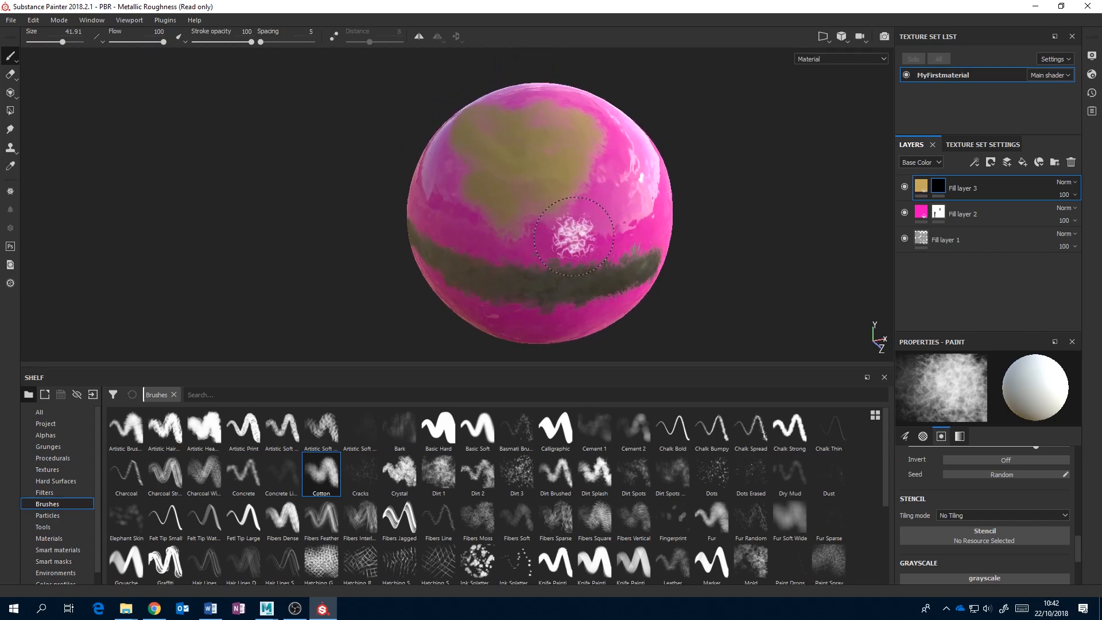
- Paint a tan streak down across the iron stripe and check the dirt from other sides
scroll(571, 235, down, 2)
alt+drag(569, 234, 585, 198)
alt+middle_drag(586, 198, 647, 126)
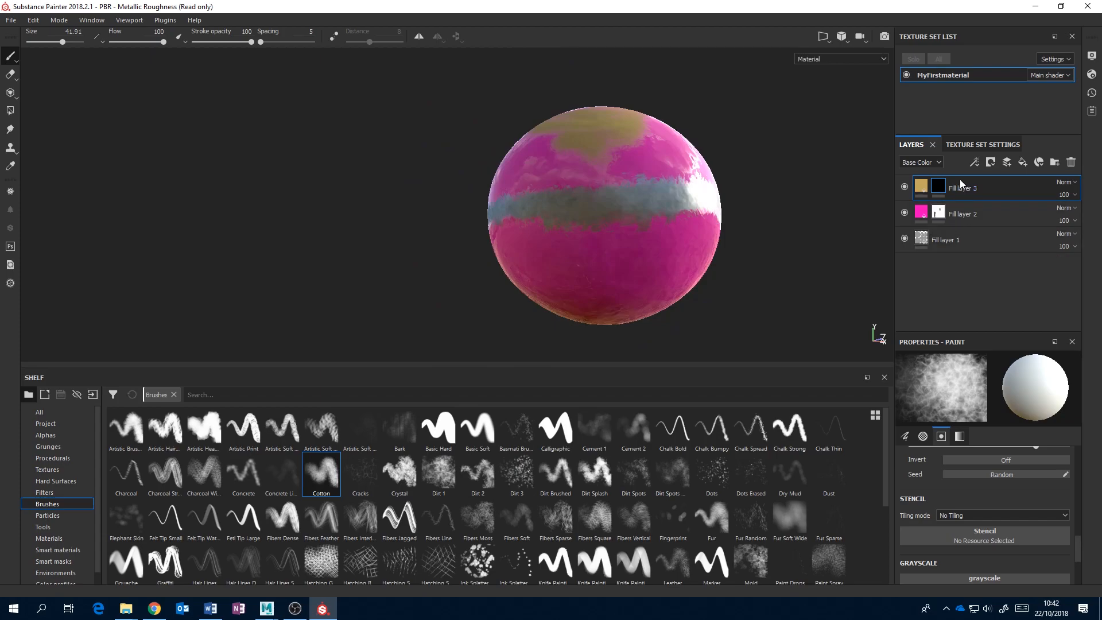
alt+middle_drag(603, 172, 567, 181)
scroll(567, 182, down, 2)
scroll(567, 181, up, 3)
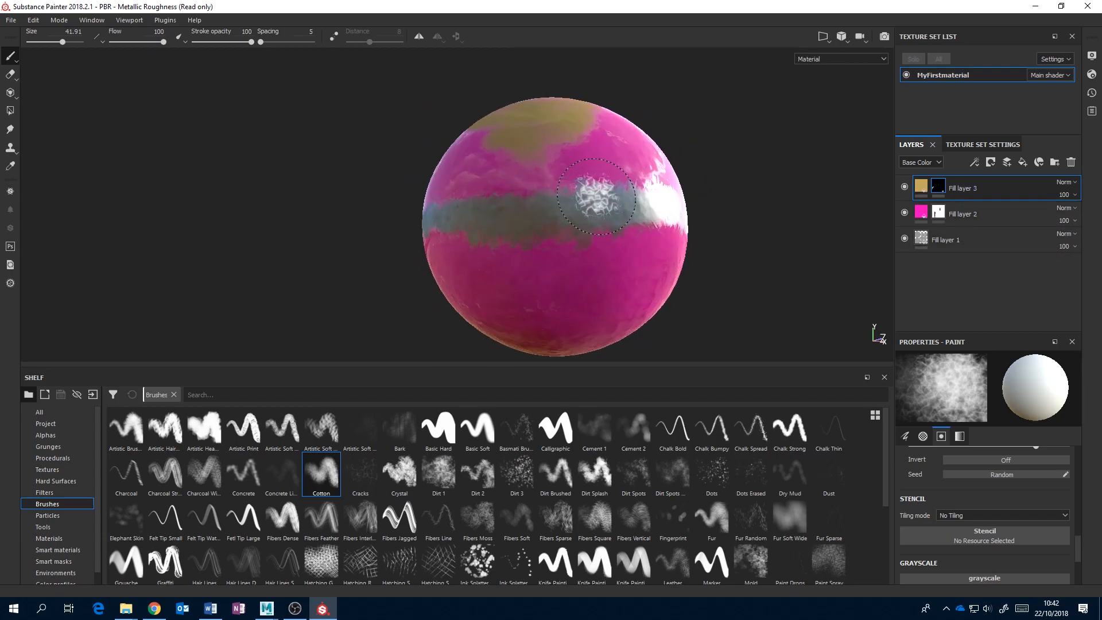
drag(514, 203, 522, 270)
alt+middle_drag(589, 238, 596, 189)
mouse_move(596, 189)
alt+mouse_down()
mouse_move(500, 207)
mouse_move(497, 248)
mouse_move(467, 253)
mouse_move(657, 245)
mouse_move(600, 257)
alt+mouse_up()
scroll(471, 256, down, 3)
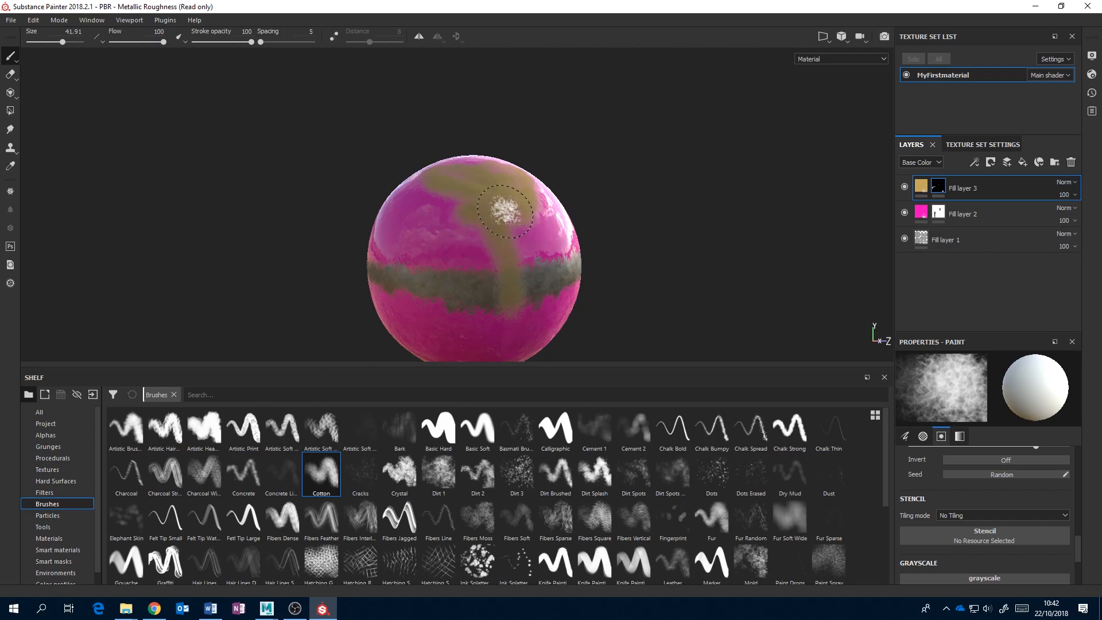
- Delete the tan fill layer and add a new paint layer above the pink fill layer
click(1071, 163)
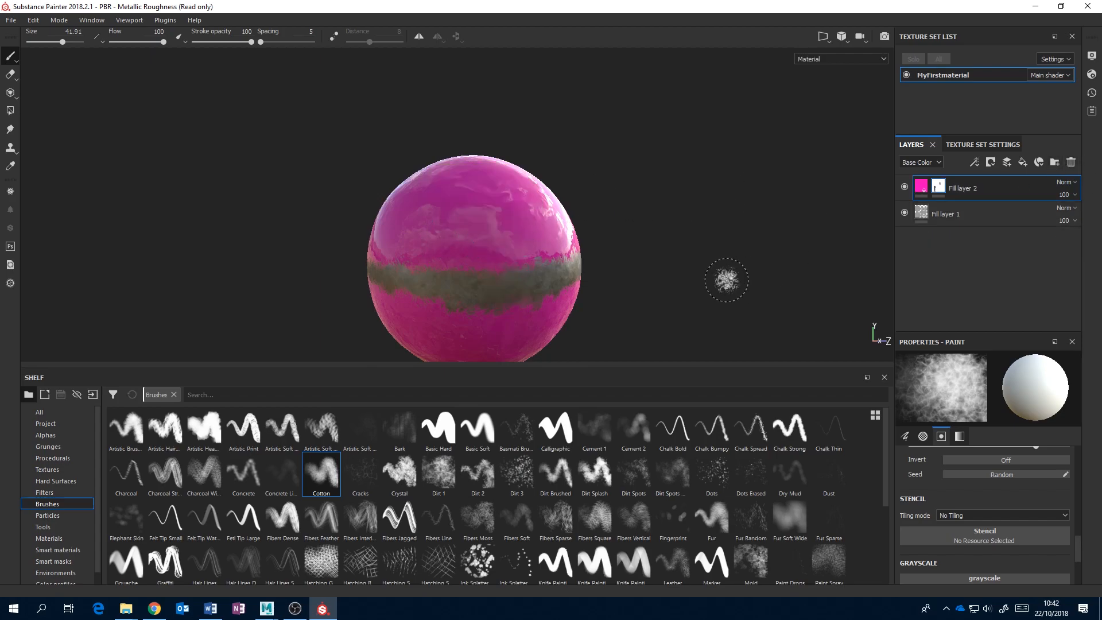
click(1008, 162)
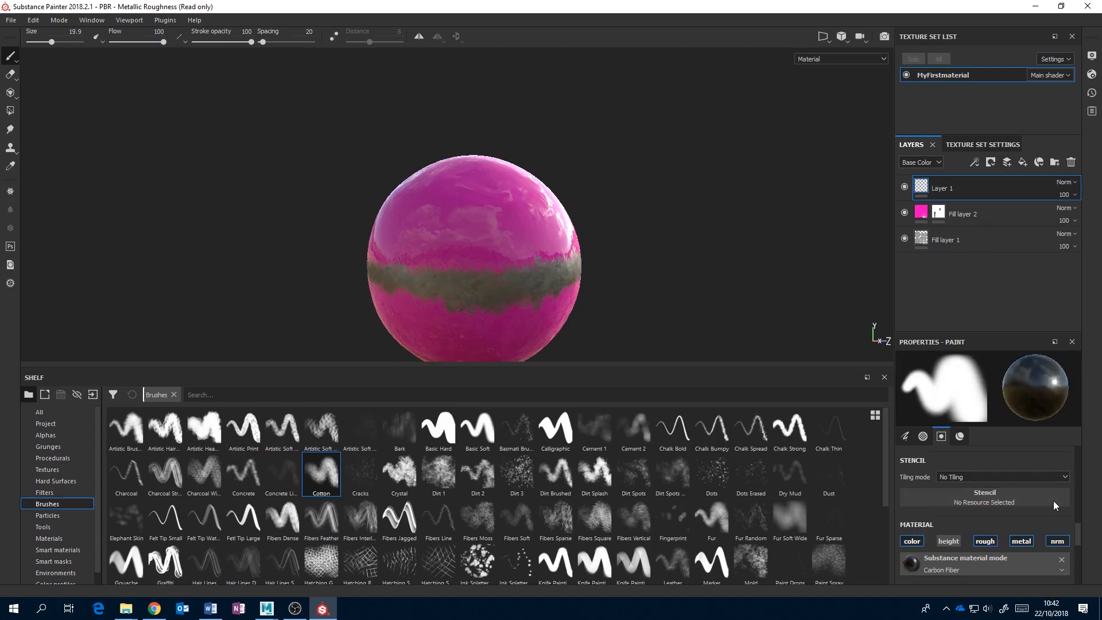
- Clear the brush's Carbon Fiber material and assign Rust Fine as the paint material instead
drag(1080, 534, 1080, 543)
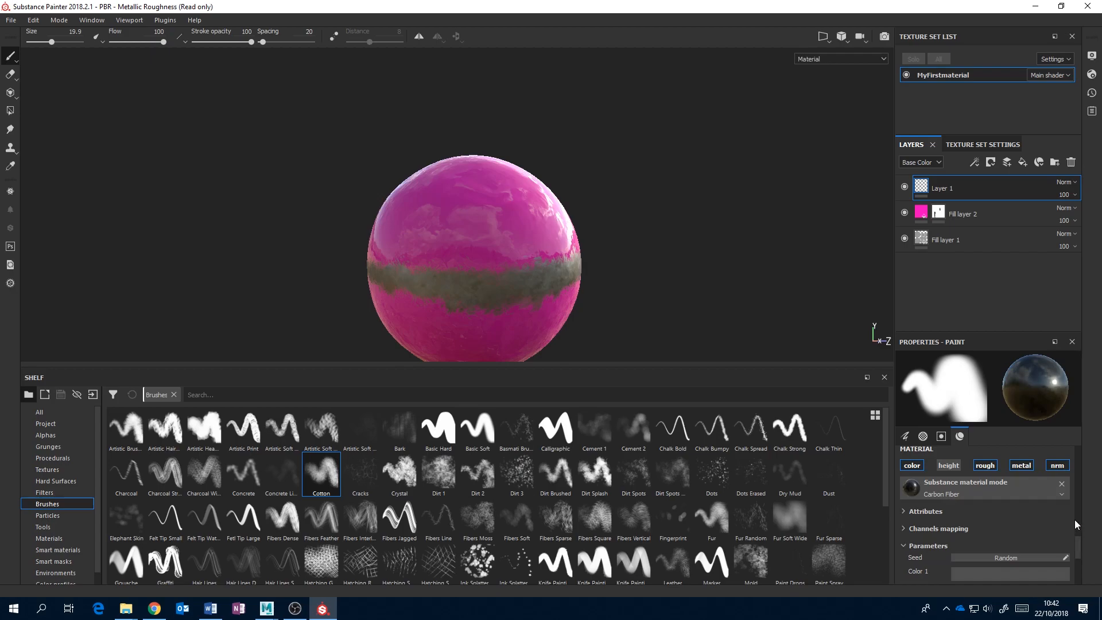
click(1061, 484)
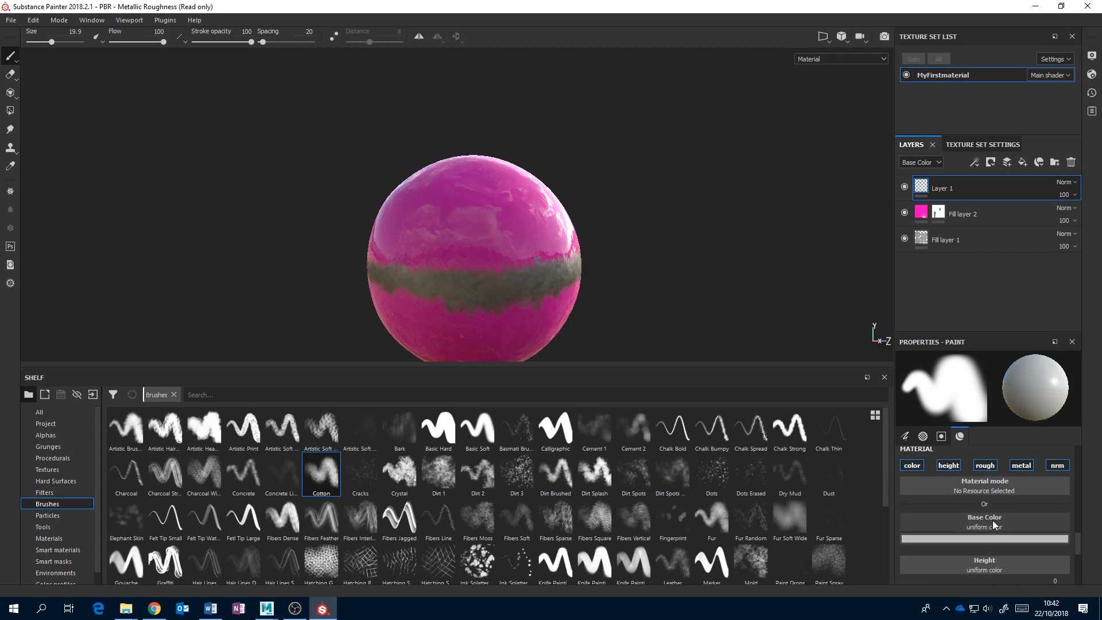
click(42, 537)
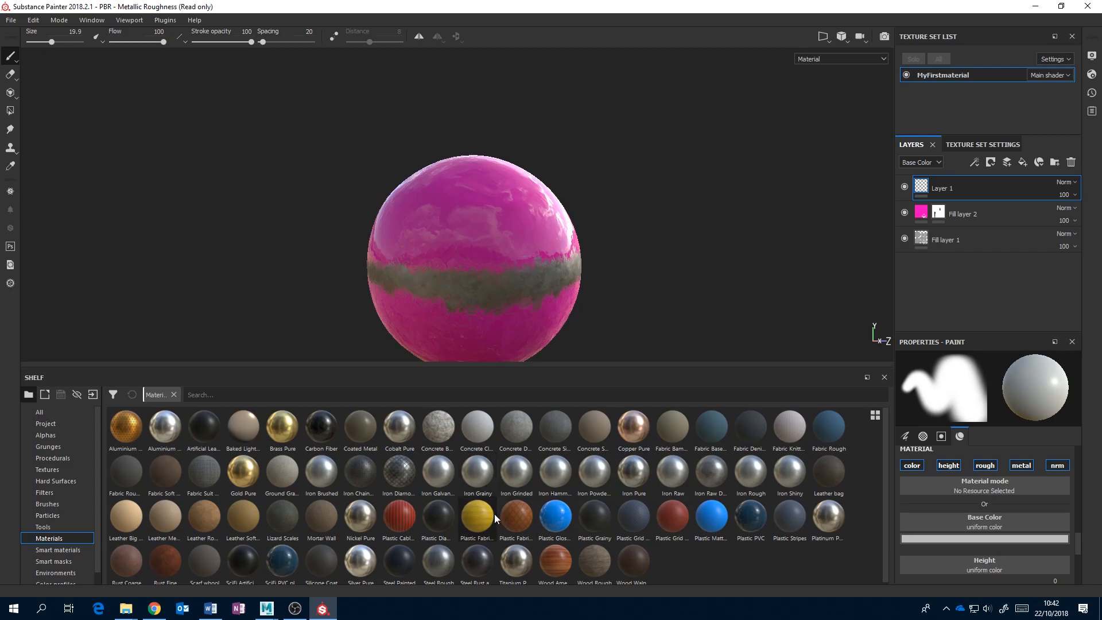
drag(166, 562, 996, 491)
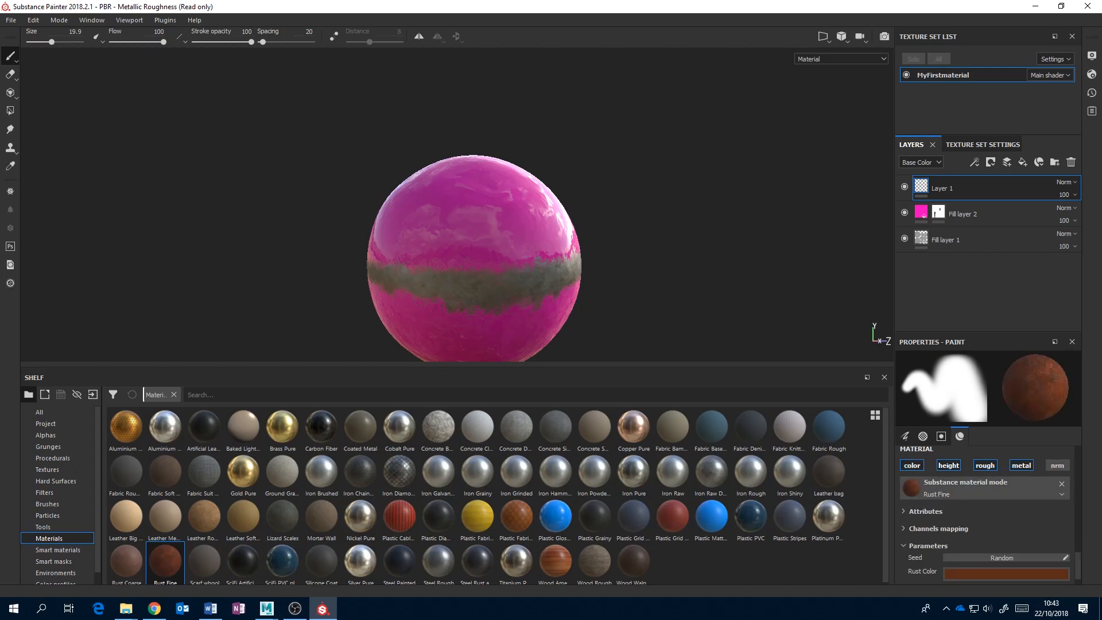
- Shrink the brush to a size of 9.38 for lettering on the ball
scroll(487, 236, down, 2)
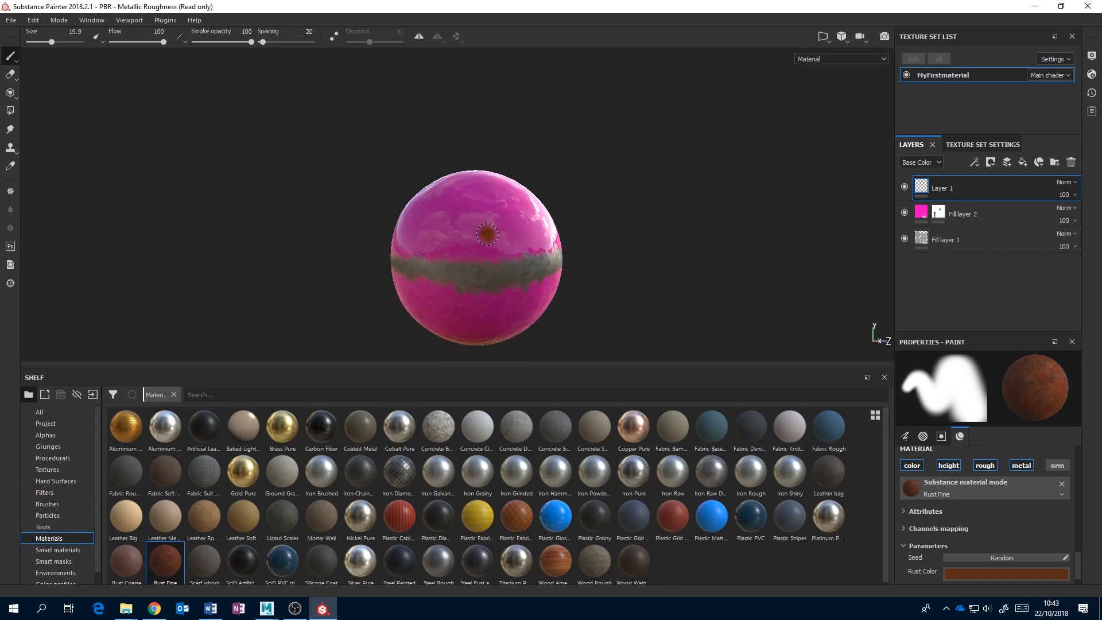
scroll(486, 237, up, 5)
key(bracketleft)
key(bracketleft)
key(bracketleft)
key(bracketleft)
key(bracketleft)
key(bracketleft)
key(bracketleft)
key(bracketleft)
key(bracketleft)
key(bracketleft)
key(bracketleft)
key(bracketleft)
key(bracketleft)
key(bracketleft)
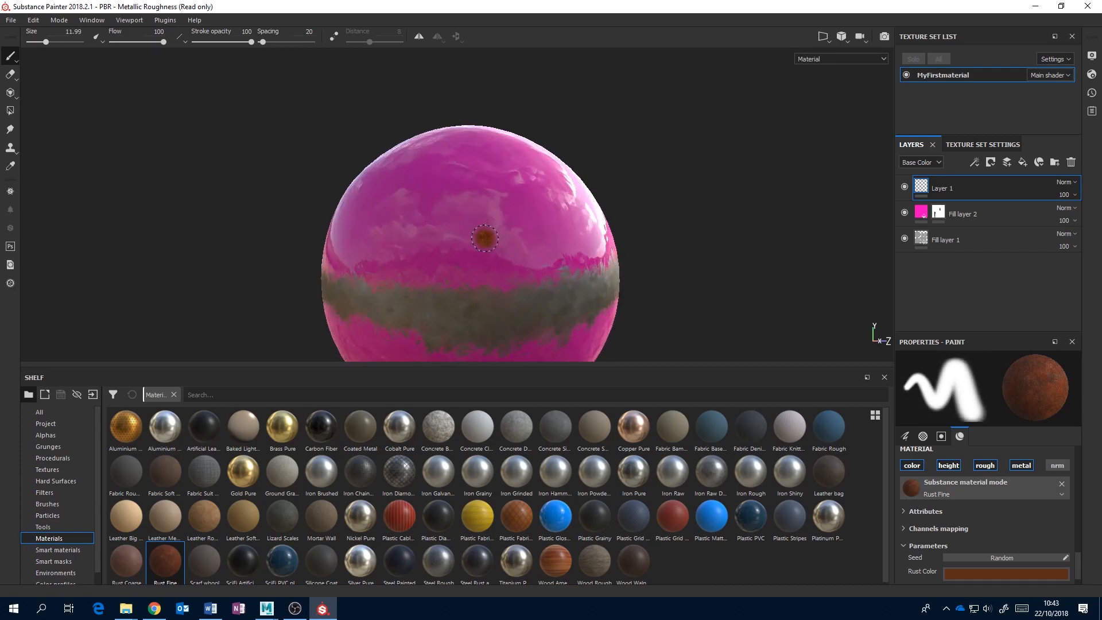
- Paint a rust letter A followed by a dot across the iron stripe on the new paint layer
alt+middle_drag(577, 254, 542, 209)
mouse_move(542, 209)
alt+mouse_down()
mouse_move(479, 204)
mouse_move(434, 175)
mouse_move(406, 237)
alt+mouse_up()
scroll(443, 199, down, 2)
scroll(444, 203, up, 4)
drag(438, 137, 467, 241)
drag(423, 207, 458, 195)
click(476, 214)
alt+drag(544, 188, 521, 208)
- Paint a W, a dot and an M in rust after the A to complete the A.W.M lettering
mouse_move(468, 144)
mouse_down()
mouse_move(486, 221)
mouse_move(537, 151)
mouse_up()
click(544, 200)
alt+drag(594, 196, 563, 209)
mouse_move(558, 144)
mouse_down()
mouse_move(567, 202)
mouse_move(586, 176)
mouse_move(617, 211)
mouse_up()
click(631, 206)
alt+middle_drag(633, 204, 612, 260)
mouse_move(612, 259)
alt+mouse_down()
mouse_move(681, 216)
mouse_move(519, 271)
alt+mouse_up()
mouse_move(520, 271)
alt+middle_down()
mouse_move(597, 224)
mouse_move(564, 285)
alt+middle_up()
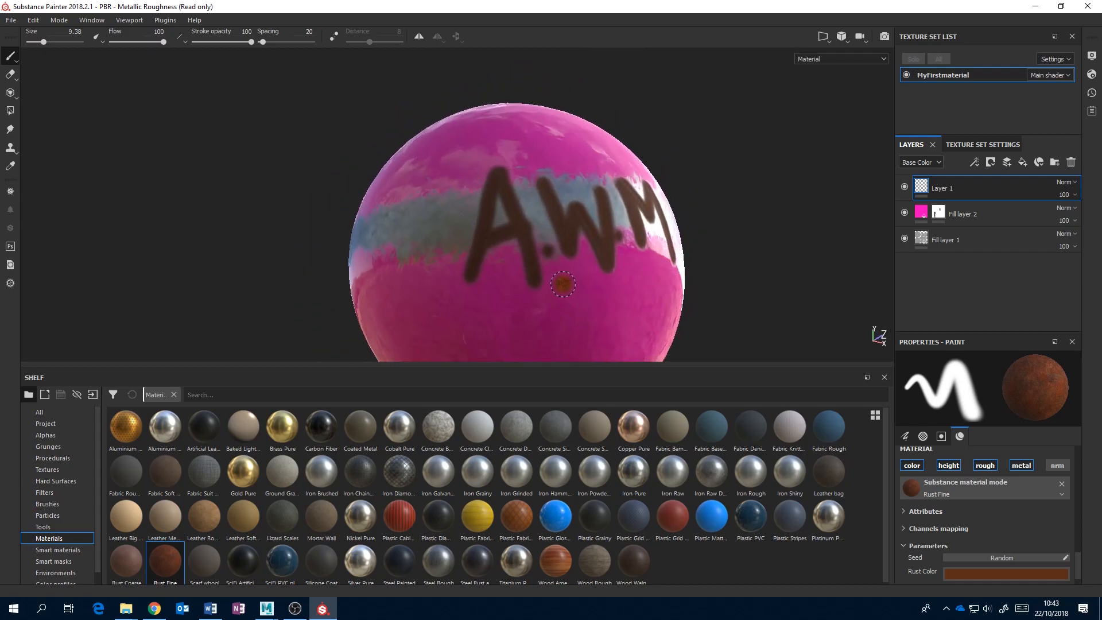
scroll(563, 284, down, 2)
scroll(563, 283, up, 5)
alt+drag(563, 283, 587, 271)
alt+middle_drag(588, 270, 617, 267)
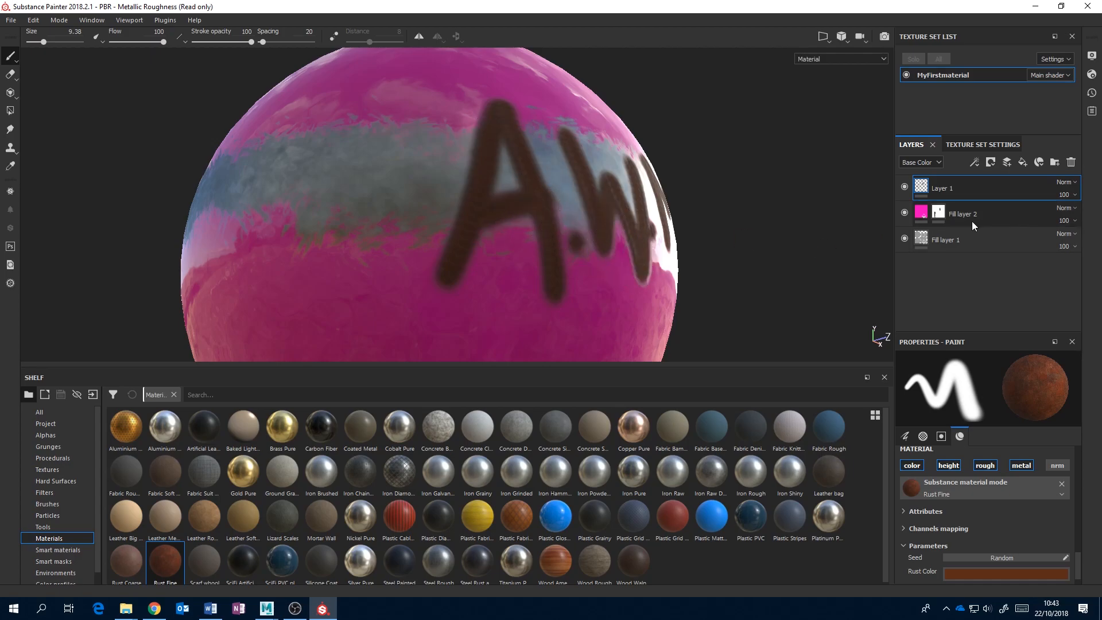
- Enable the height channel on the pink fill layer and set its height to 0.0545
click(921, 213)
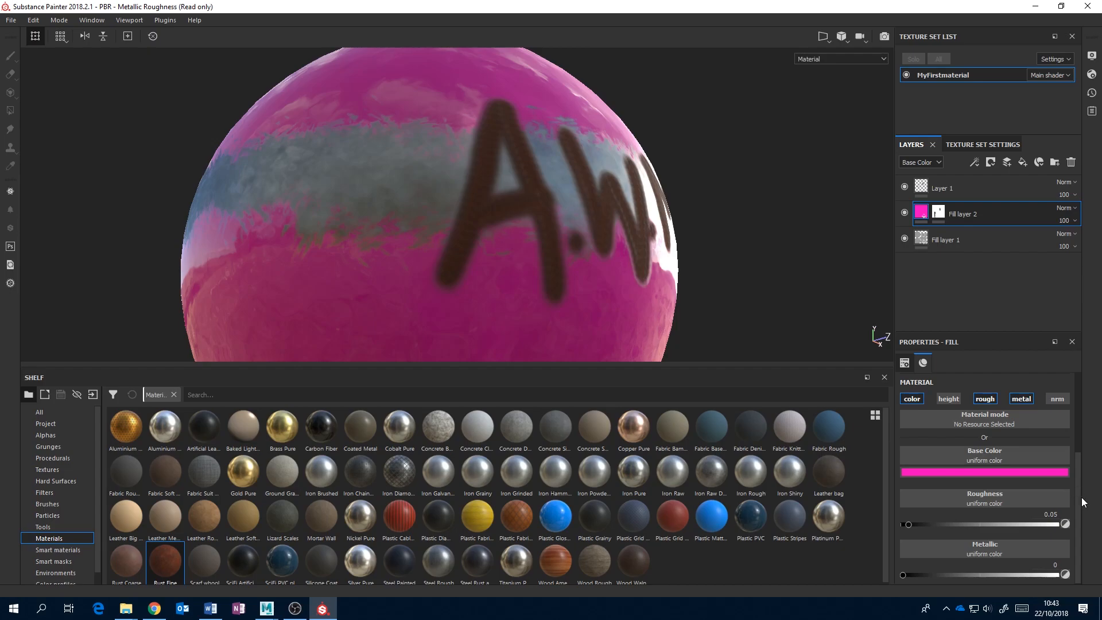
scroll(1082, 497, up, 2)
click(955, 447)
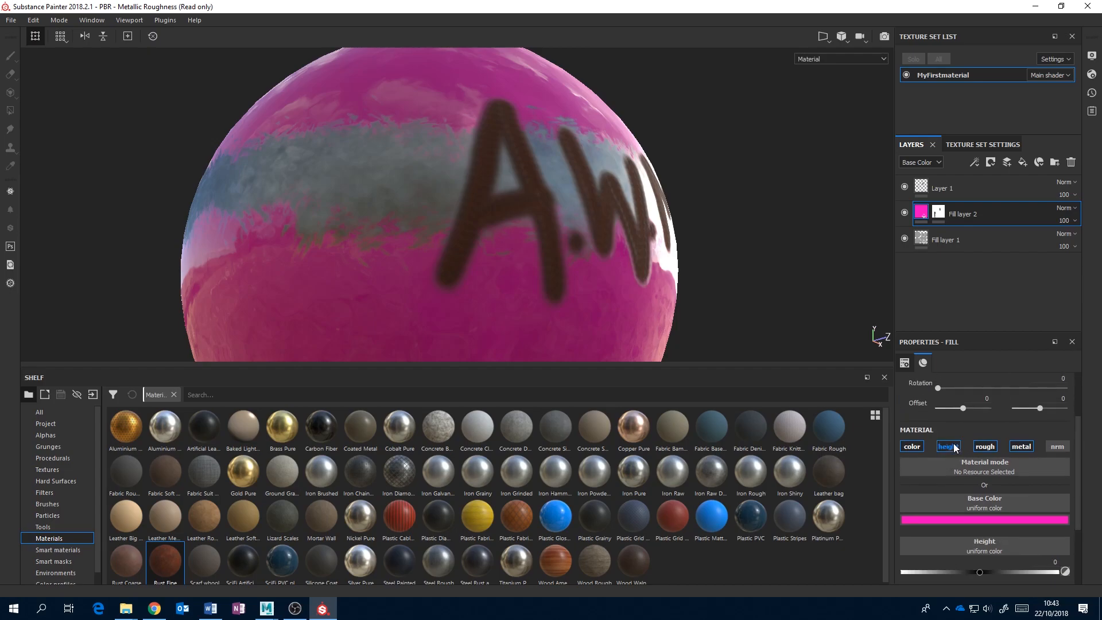
scroll(1076, 517, down, 3)
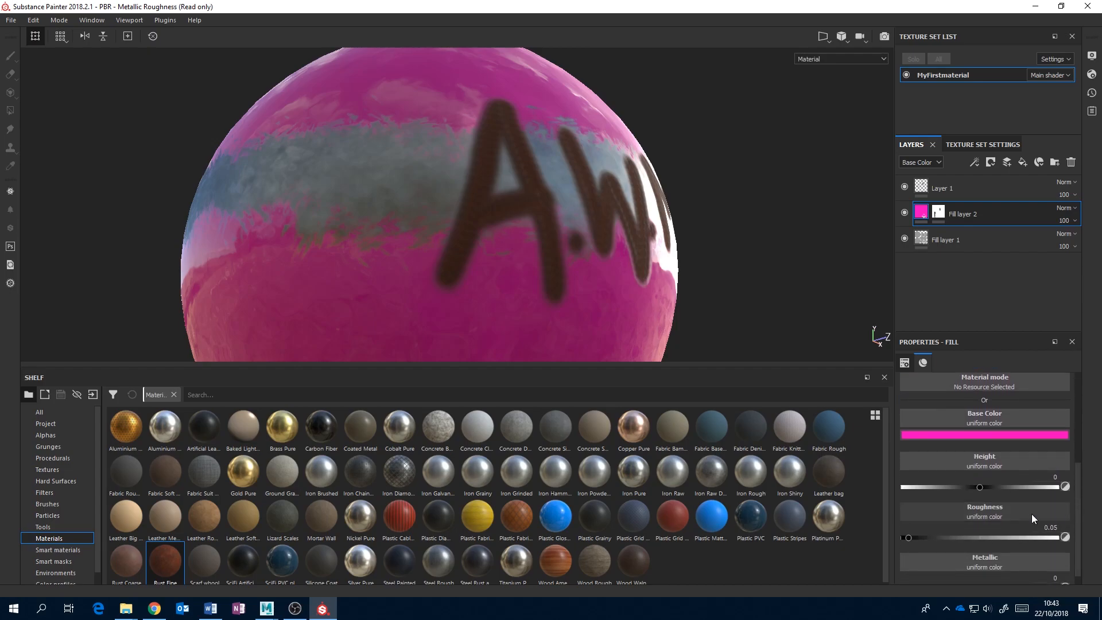
drag(980, 485, 984, 486)
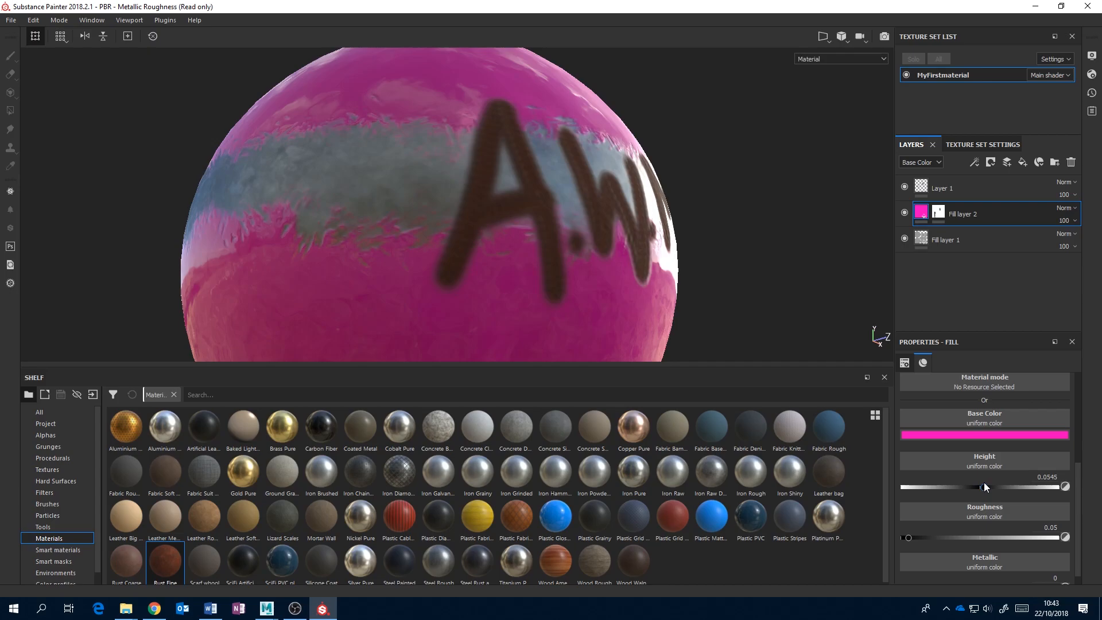
- Set the pink fill layer's height to 0.0836 and its roughness to 0.0509
alt+drag(752, 263, 789, 319)
scroll(619, 243, up, 4)
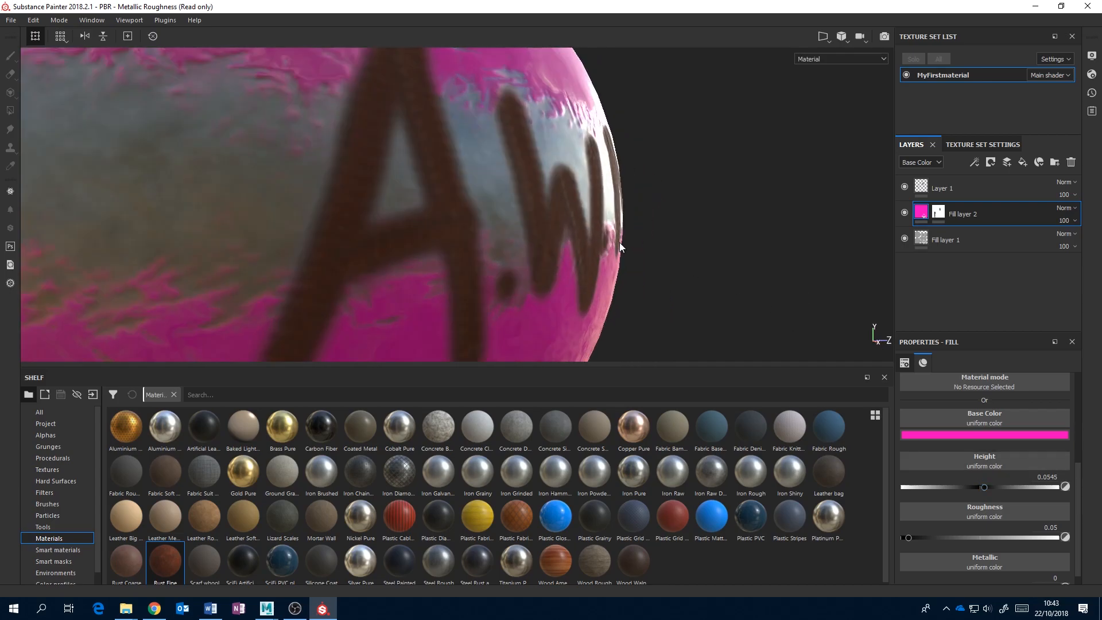
scroll(619, 243, down, 6)
scroll(619, 243, down, 1)
alt+middle_drag(619, 242, 629, 270)
scroll(629, 270, up, 2)
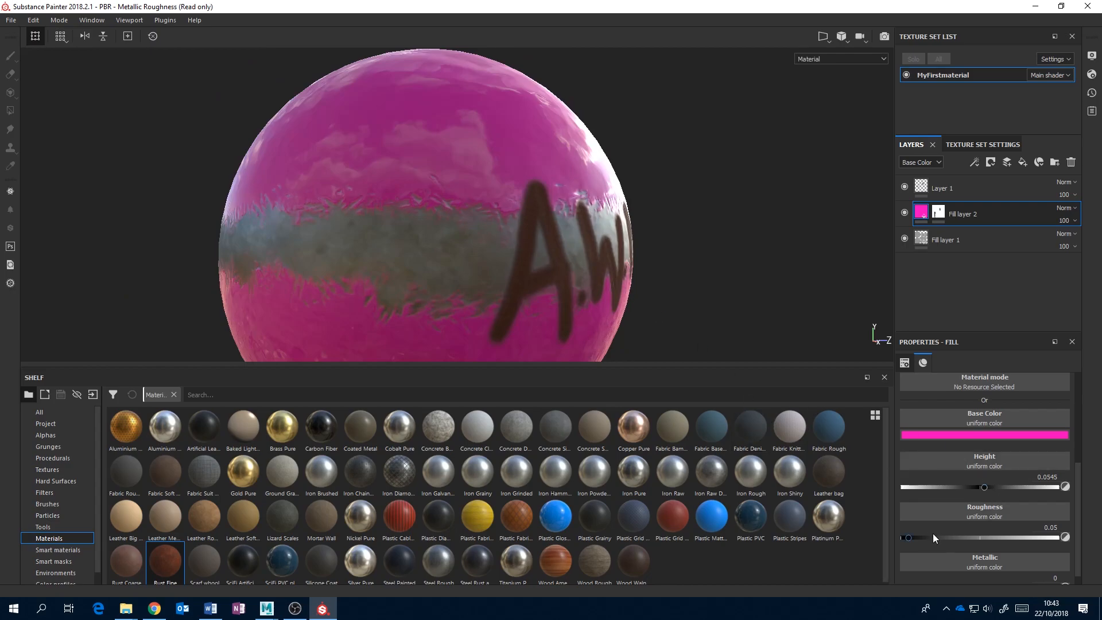
drag(908, 537, 908, 537)
drag(984, 486, 988, 488)
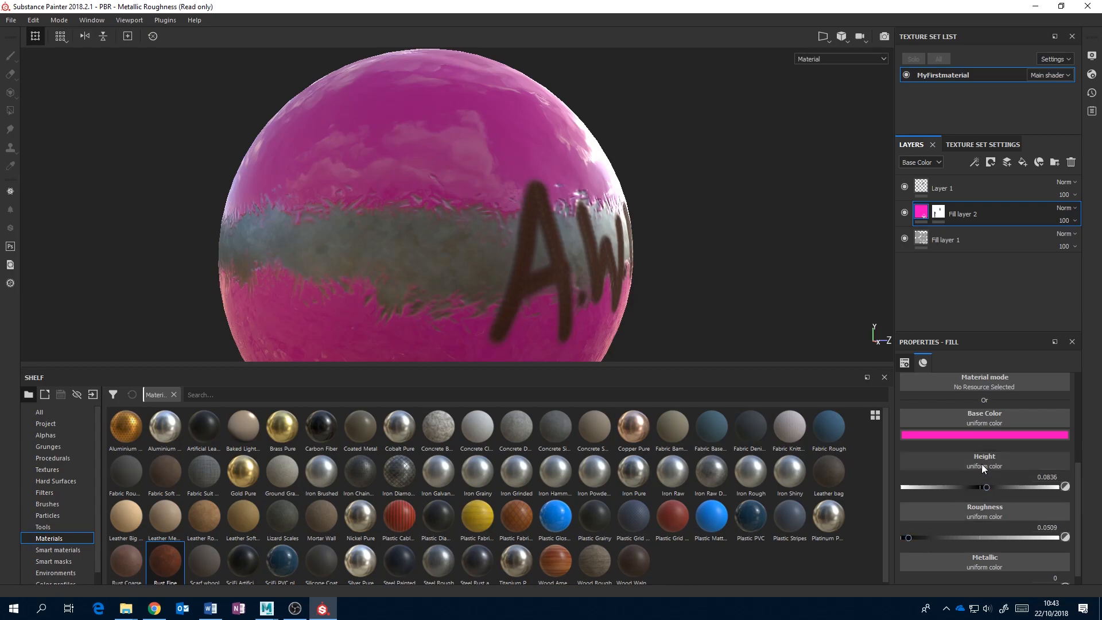
- Examine the pink layer's edges along the iron stripe and the painted lettering from several angles and distances
alt+drag(570, 257, 646, 237)
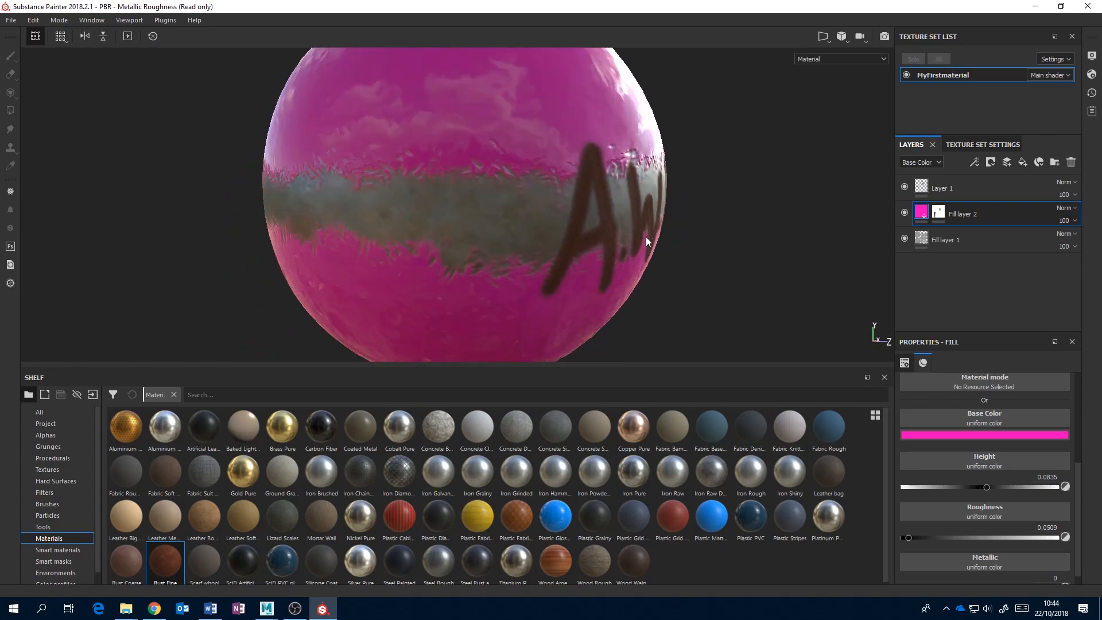
scroll(645, 236, down, 2)
alt+middle_drag(659, 263, 620, 275)
alt+drag(621, 275, 594, 247)
scroll(594, 245, down, 1)
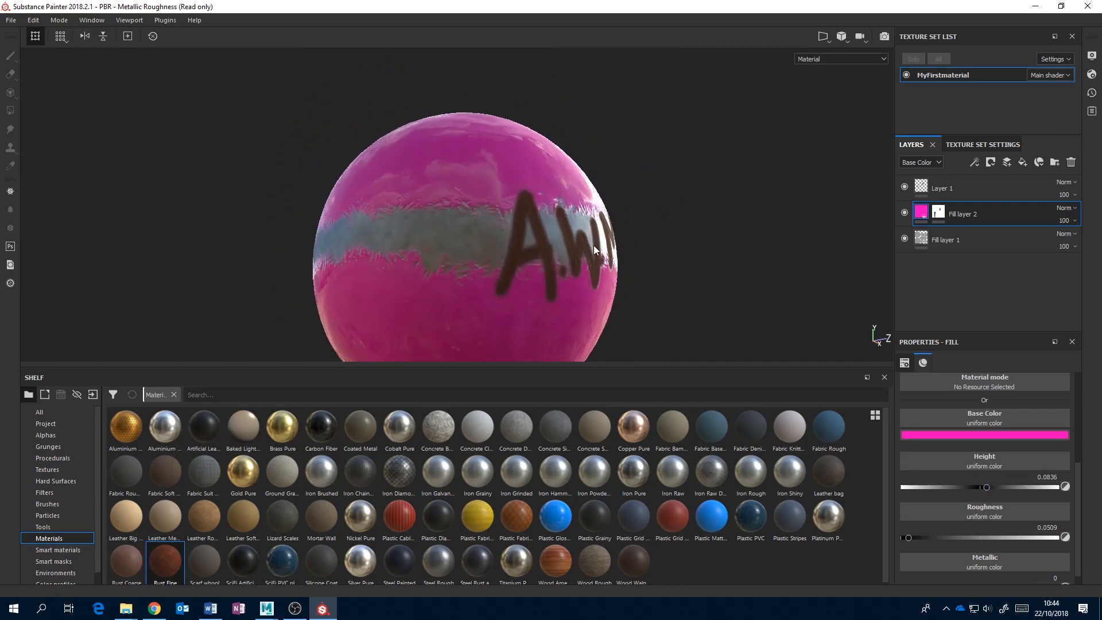
scroll(594, 245, up, 2)
alt+middle_drag(593, 246, 657, 186)
alt+drag(657, 186, 653, 204)
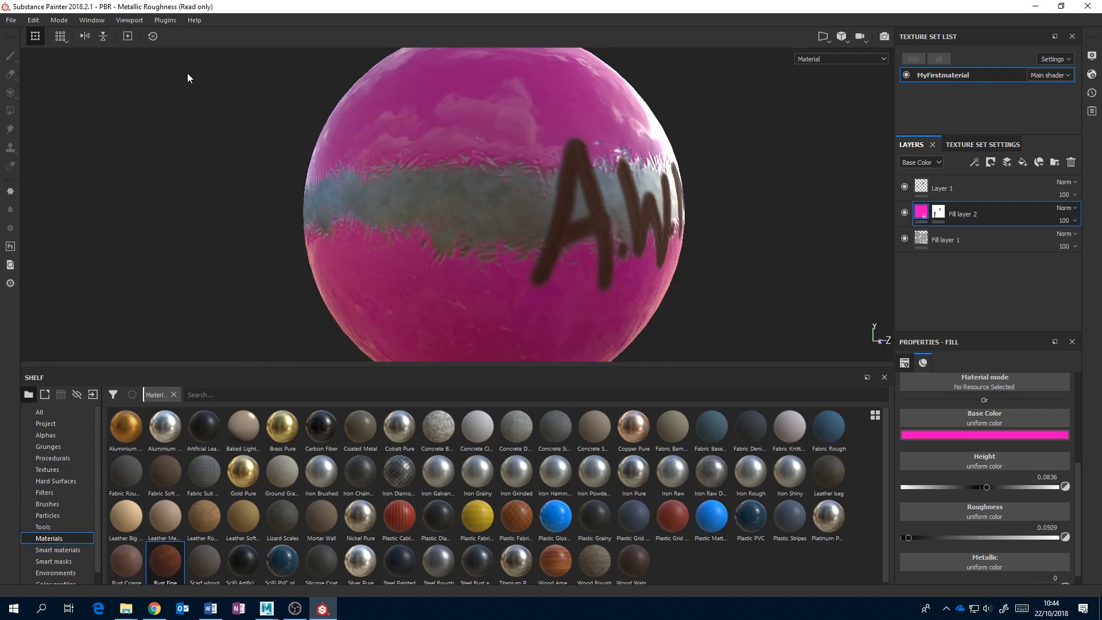
scroll(537, 201, down, 3)
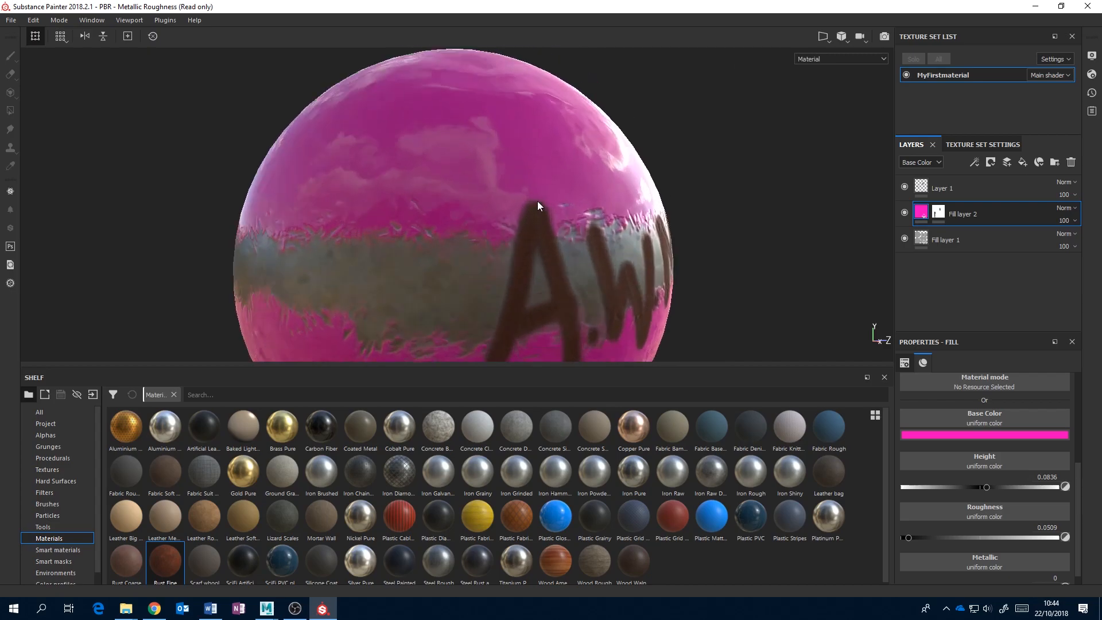
alt+drag(536, 197, 467, 175)
scroll(460, 196, up, 1)
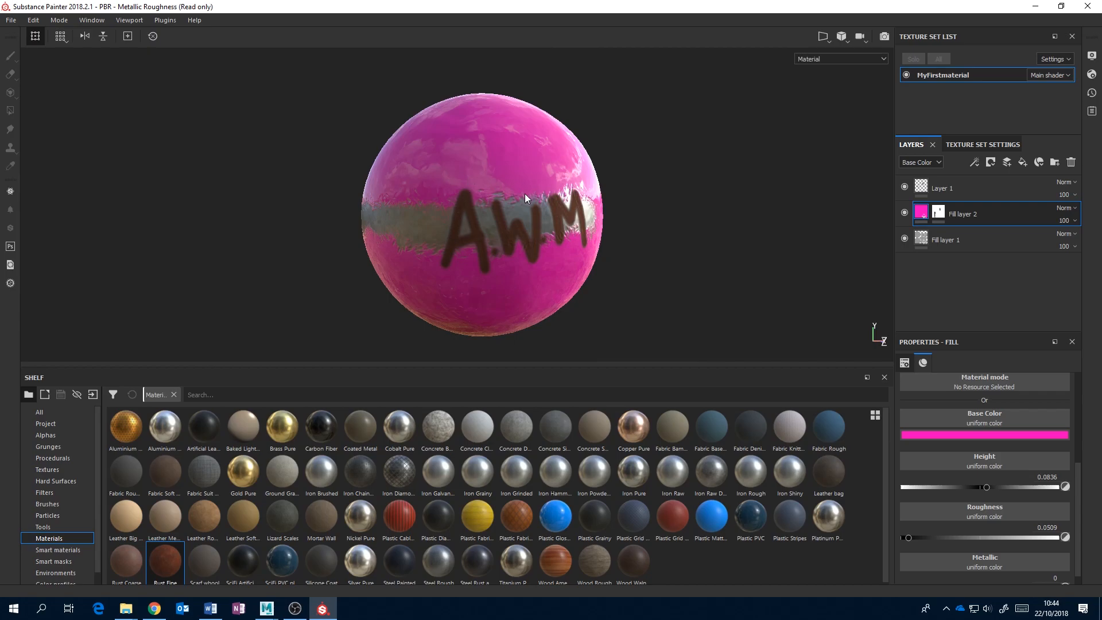
- Open the texture export settings and expand the MyFirstmaterial texture set to list its output maps
click(12, 21)
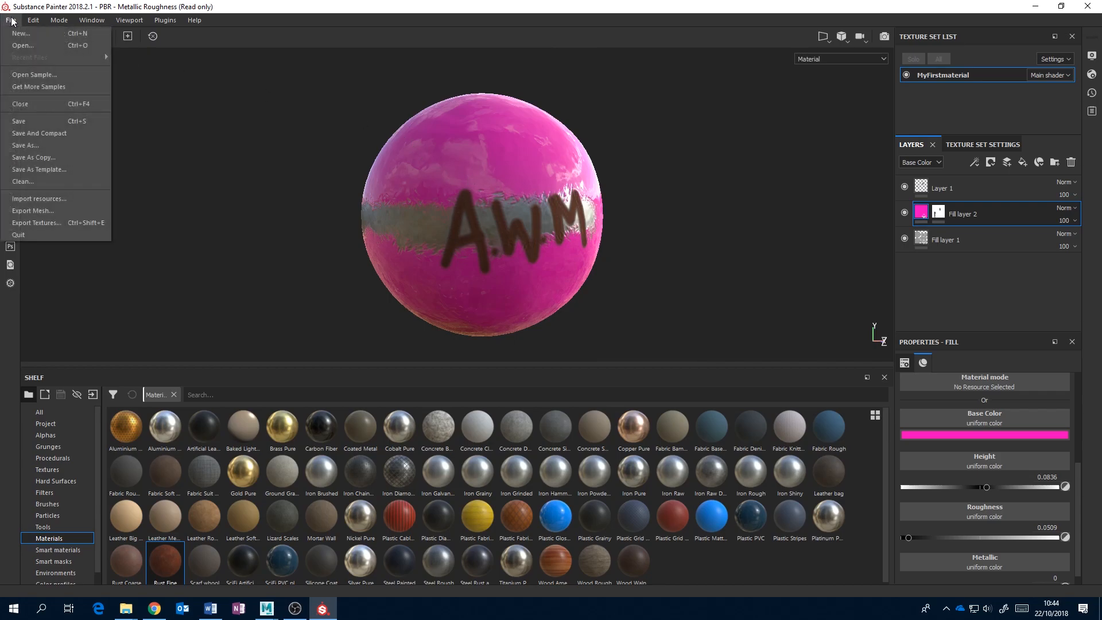
click(58, 223)
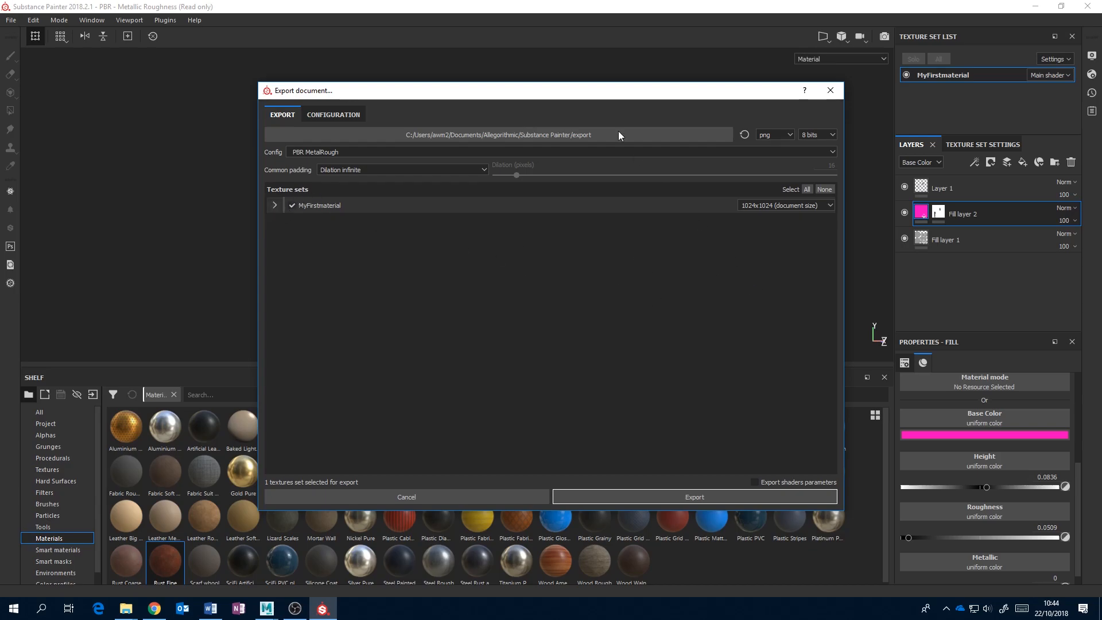
drag(600, 94, 555, 137)
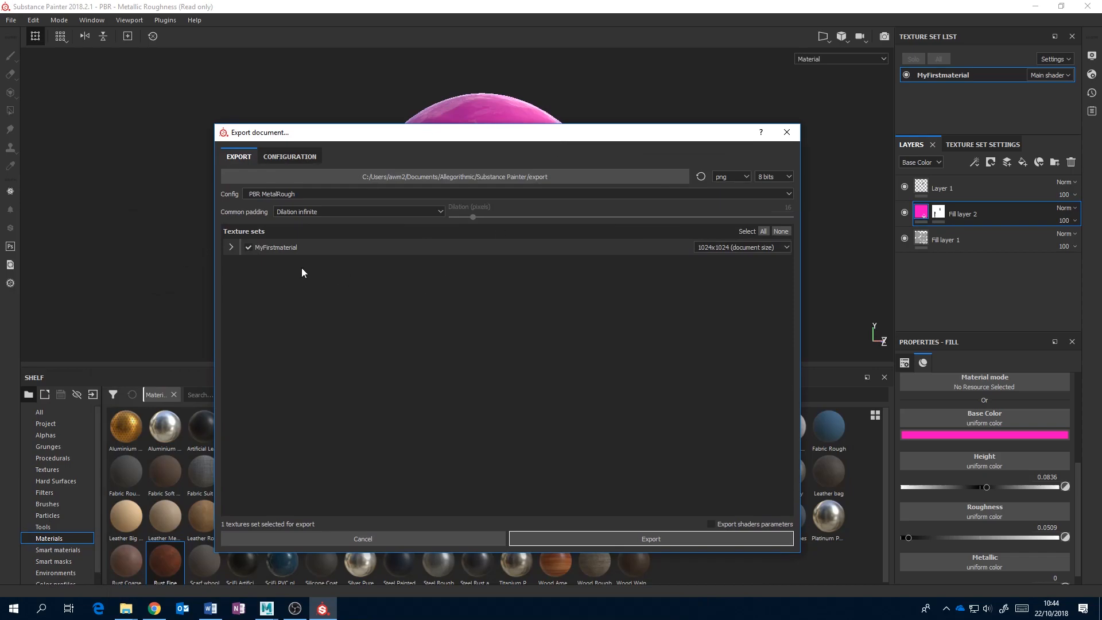
click(232, 248)
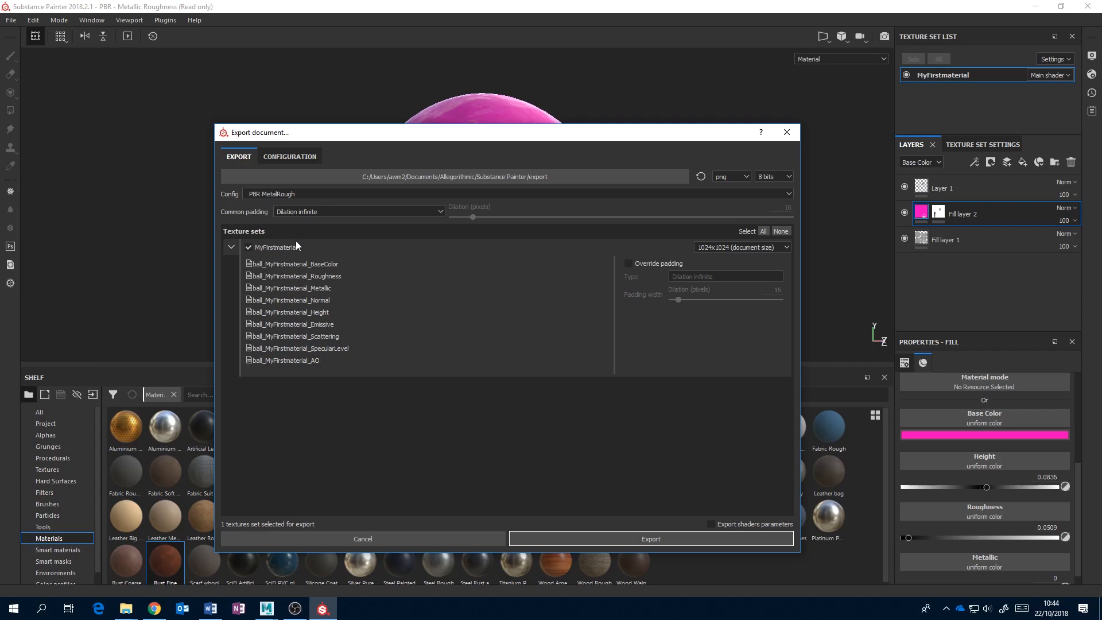
- Open the export preset configuration and widen the dialog so the full preset names can be read
click(284, 152)
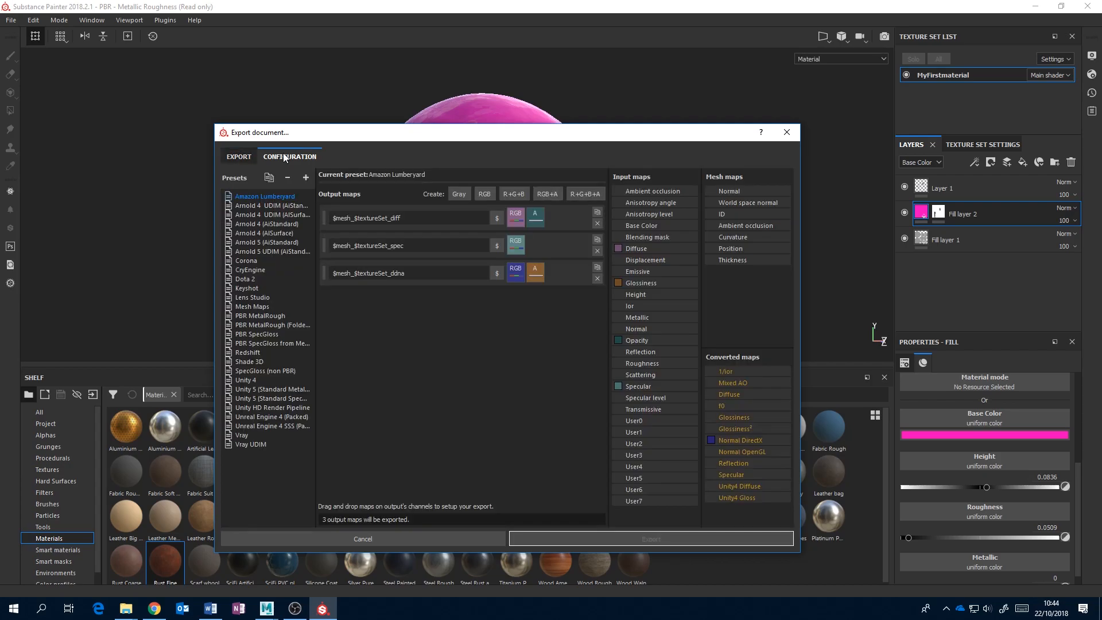
click(242, 156)
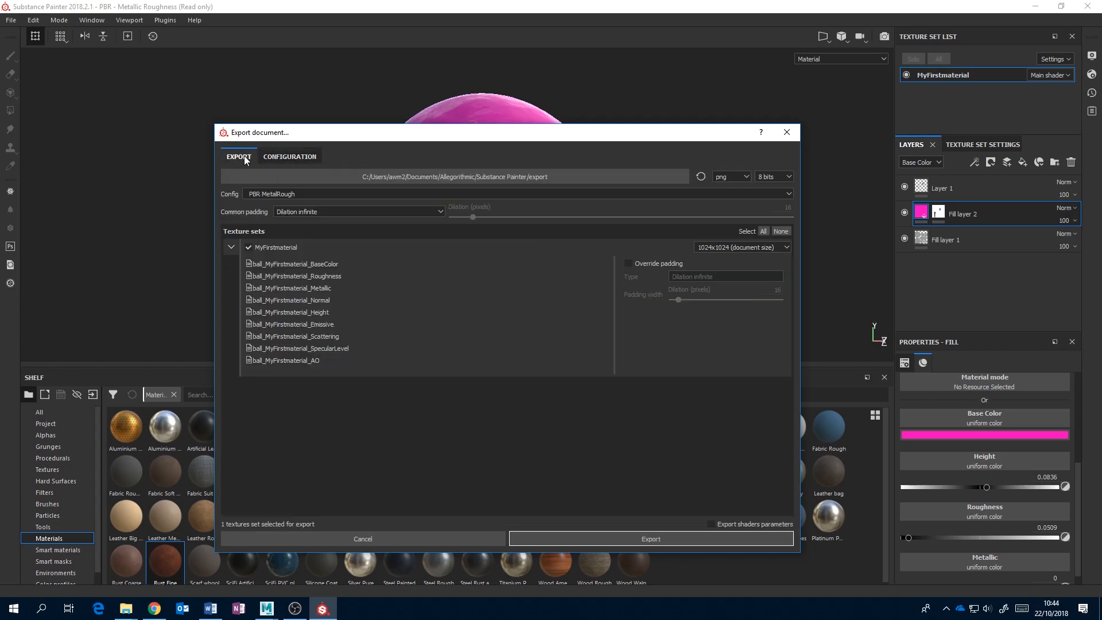
click(289, 157)
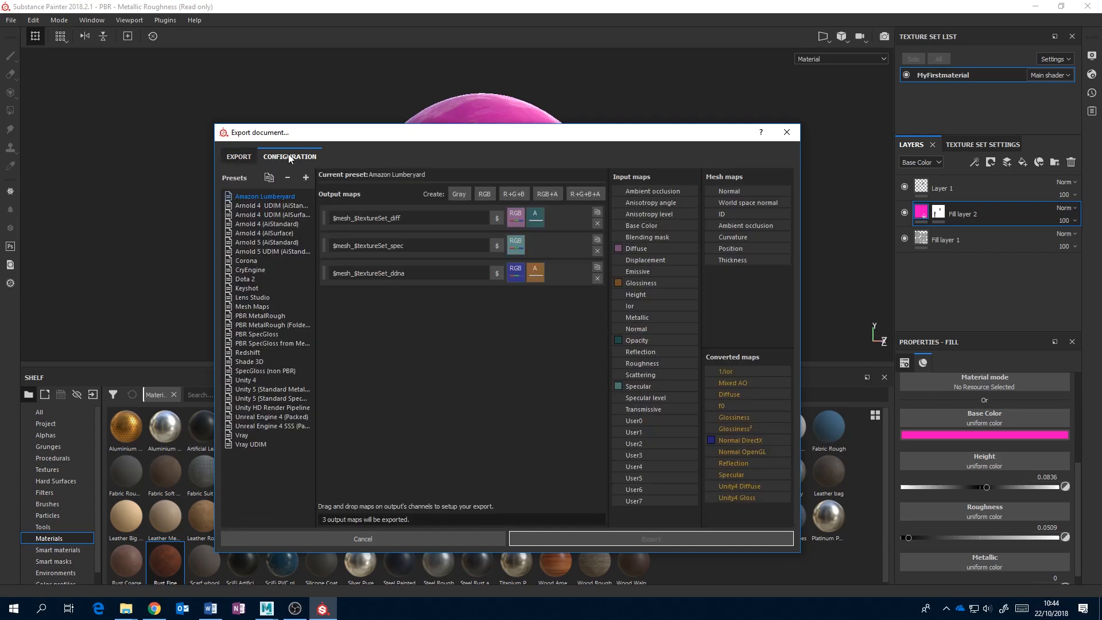
drag(315, 284, 365, 288)
drag(691, 130, 630, 118)
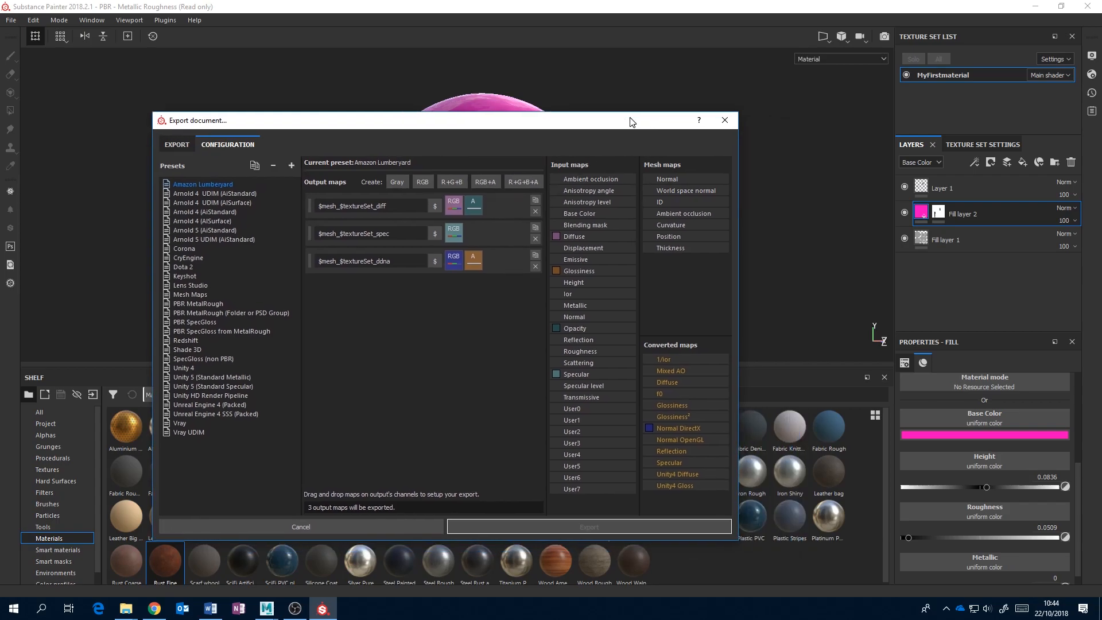
drag(734, 222, 995, 226)
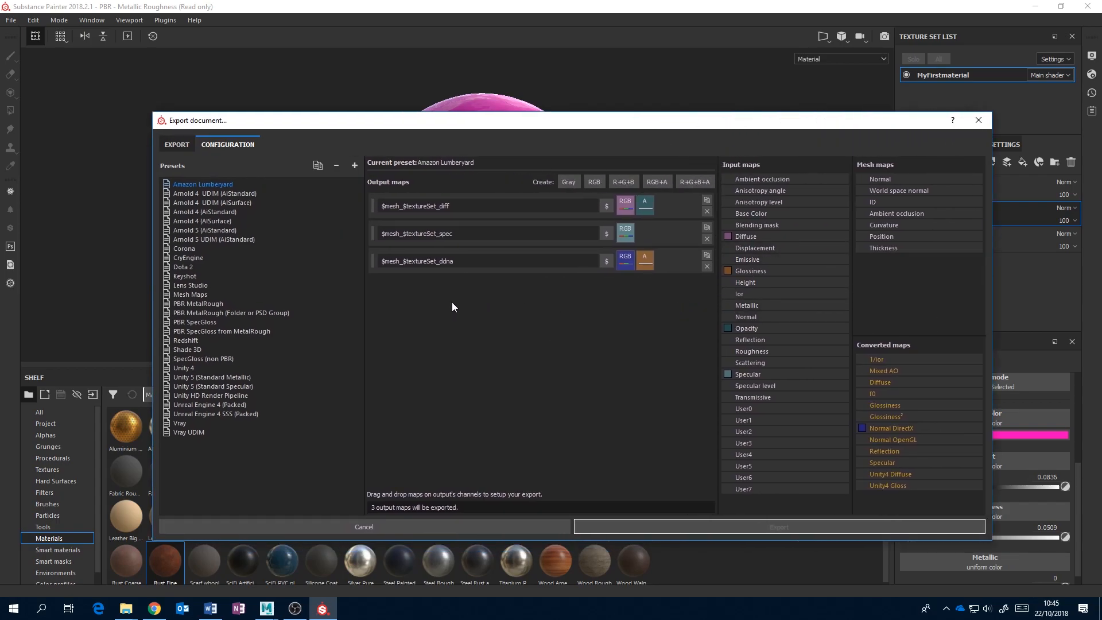
- Choose the Arnold 5 (AiStandard) export preset, and check the ball's shader type in Maya before returning to Substance Painter
click(184, 231)
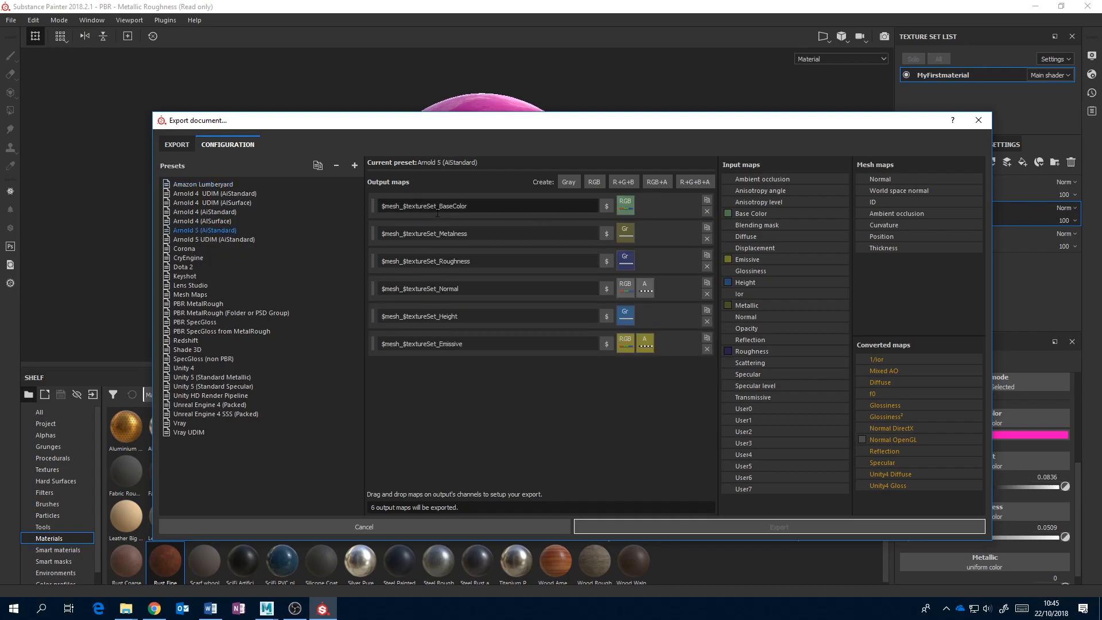
click(261, 610)
click(315, 566)
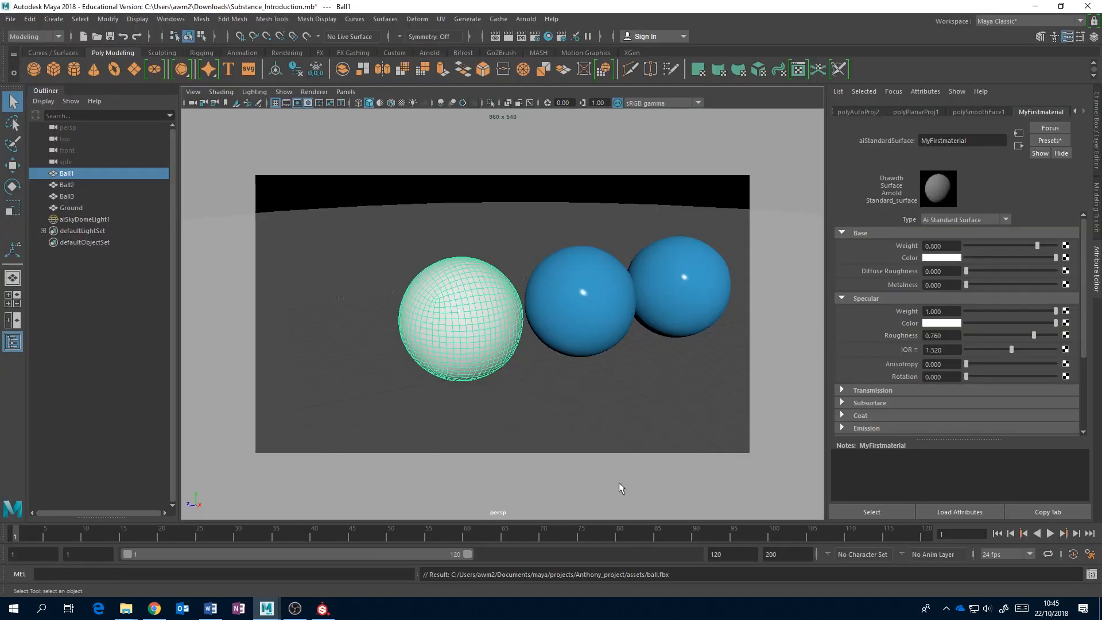
click(323, 609)
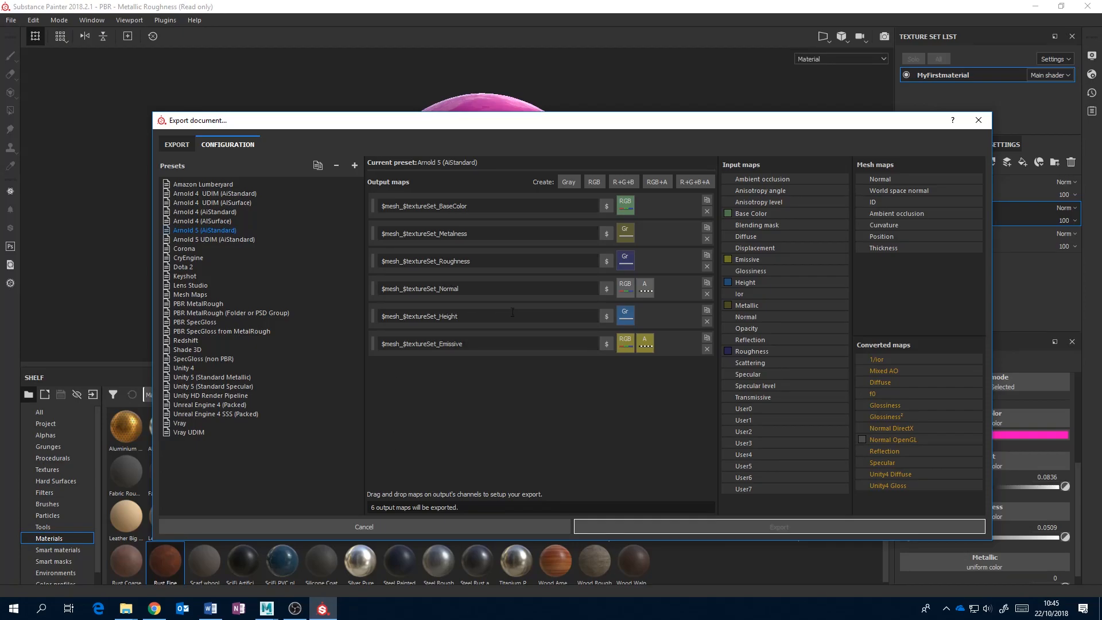
- Duplicate the Arnold 5 (AiStandard) export preset and remove the Emissive and Height output maps from the copy
right_click(188, 230)
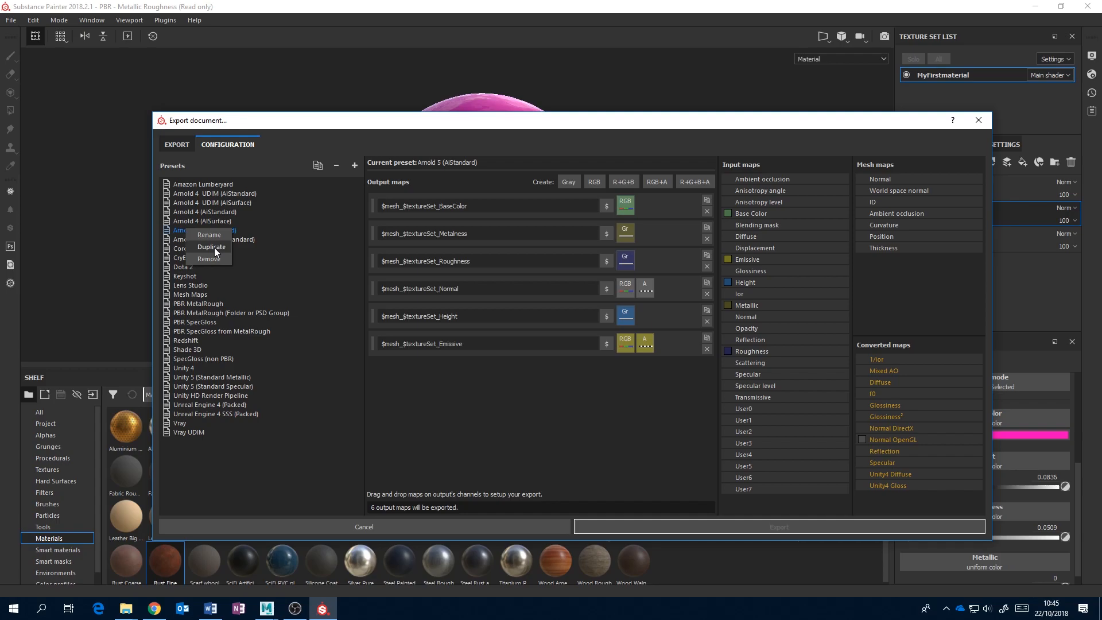
click(211, 247)
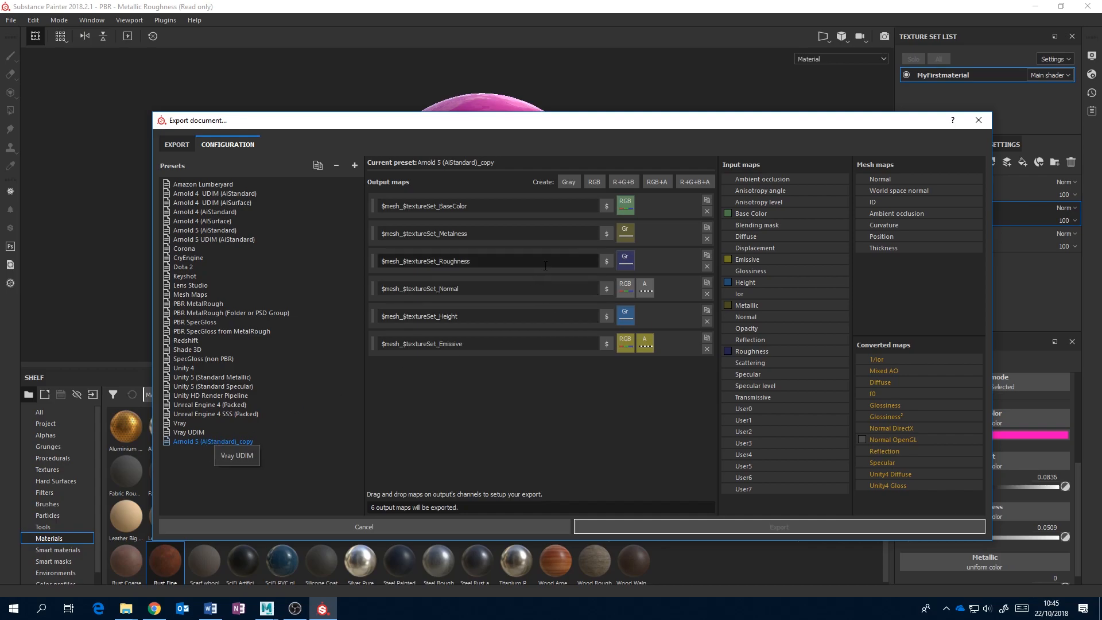
click(706, 349)
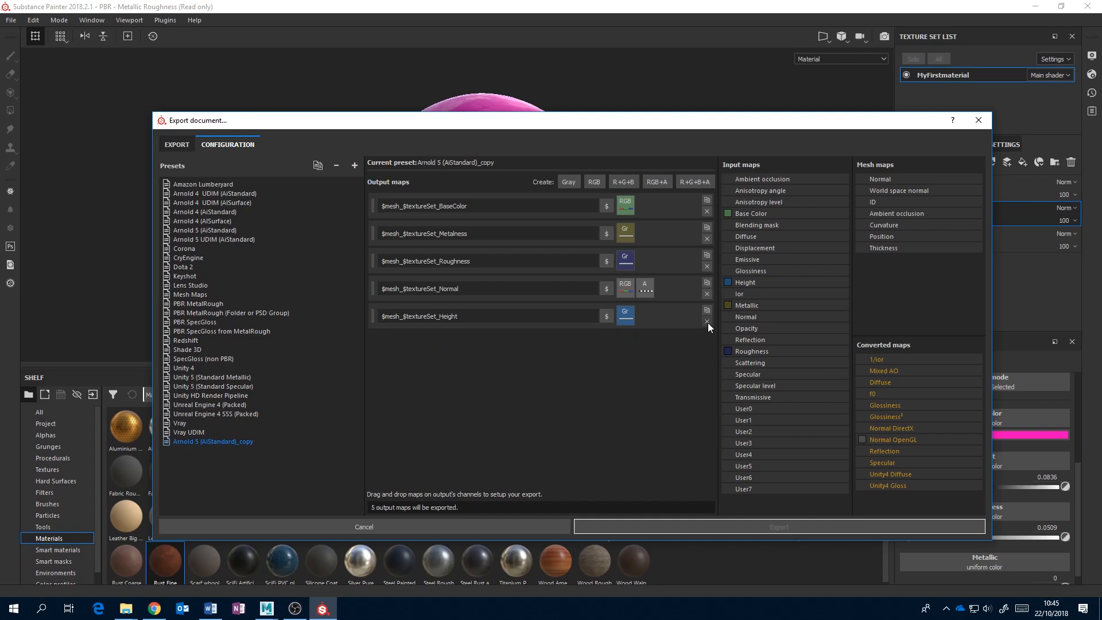
click(708, 322)
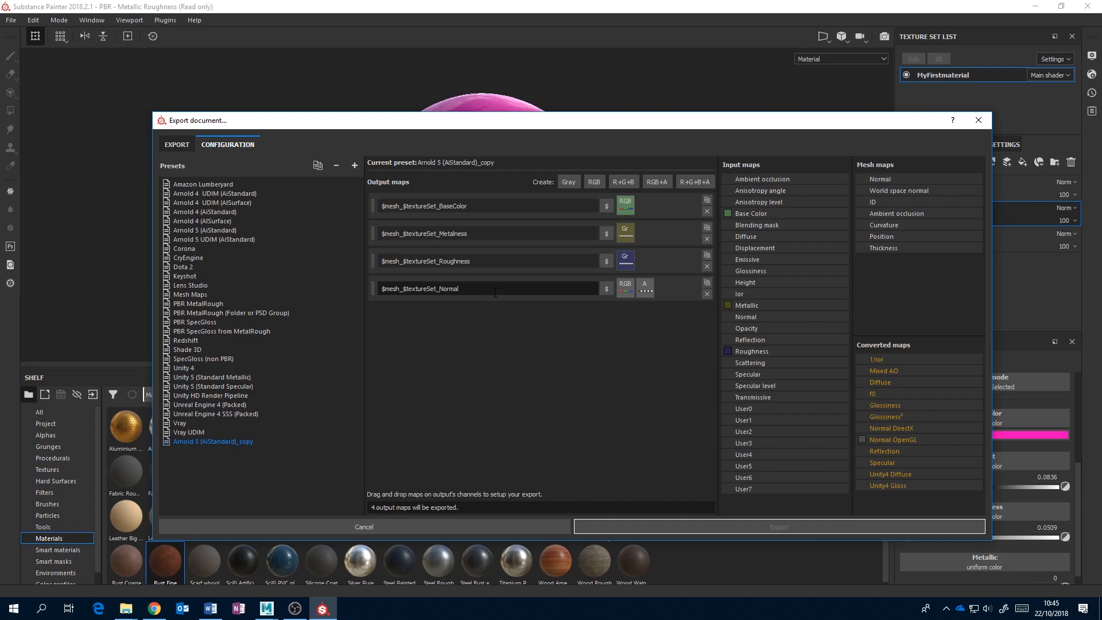
- Set the export configuration to the Arnold 5 (AiStandard)_copy preset
click(172, 147)
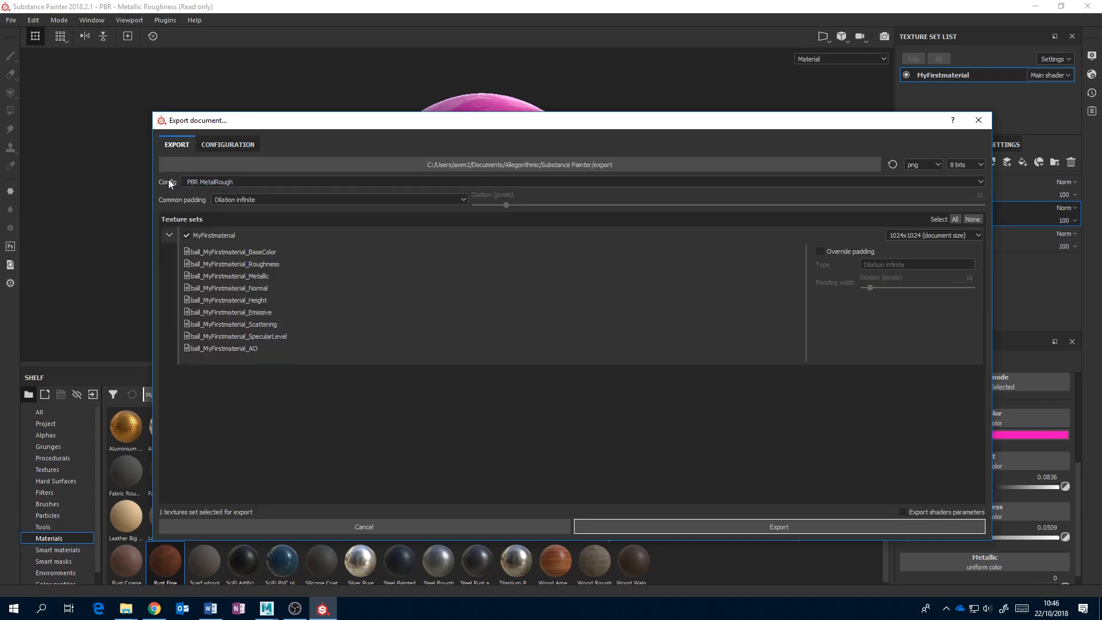
click(360, 180)
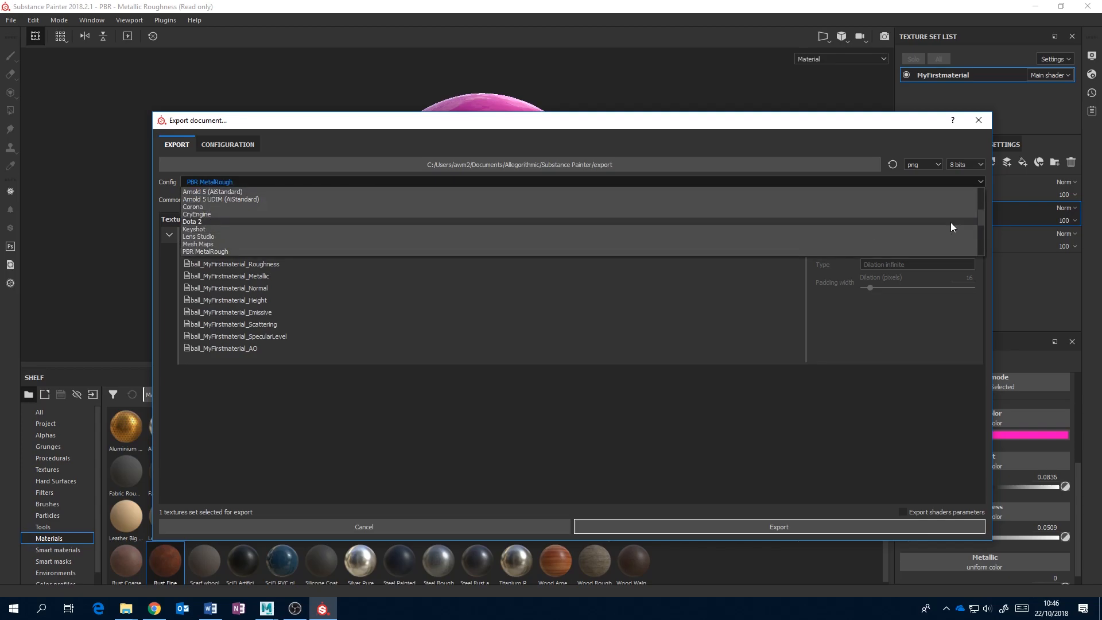
drag(983, 219, 985, 243)
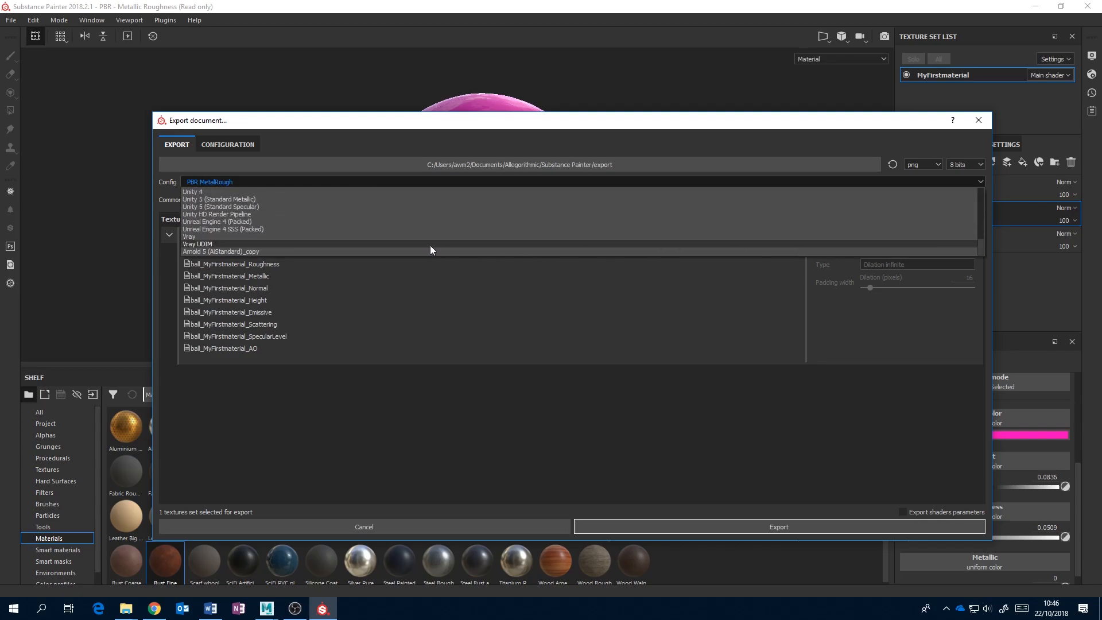
click(206, 252)
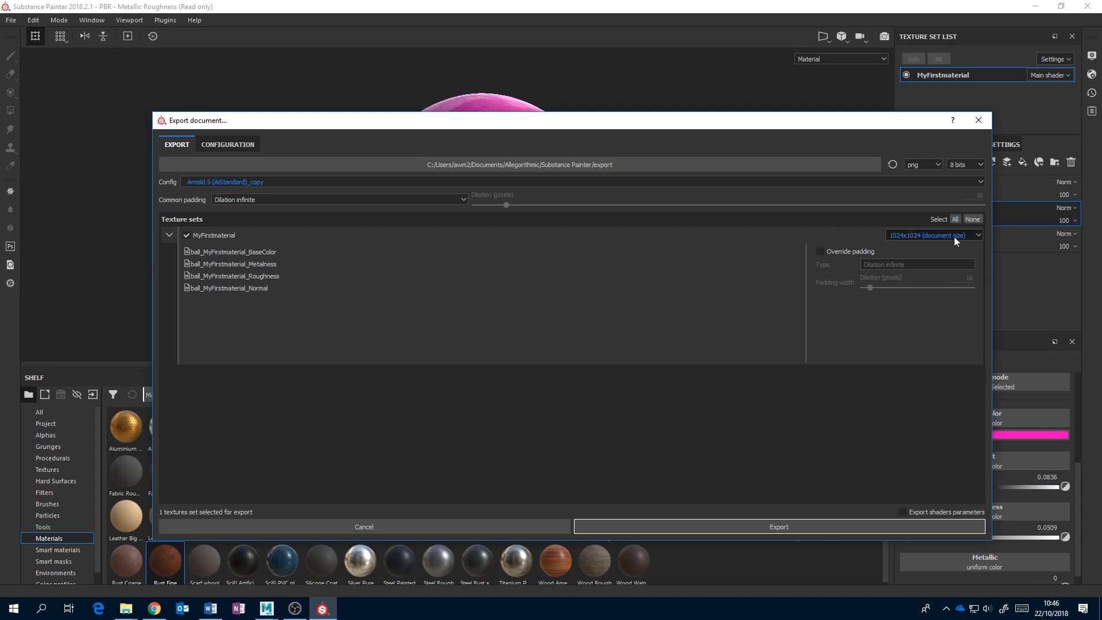
- Review the available texture sizes for MyFirstmaterial and look at the lettered ball behind the export dialog
click(972, 237)
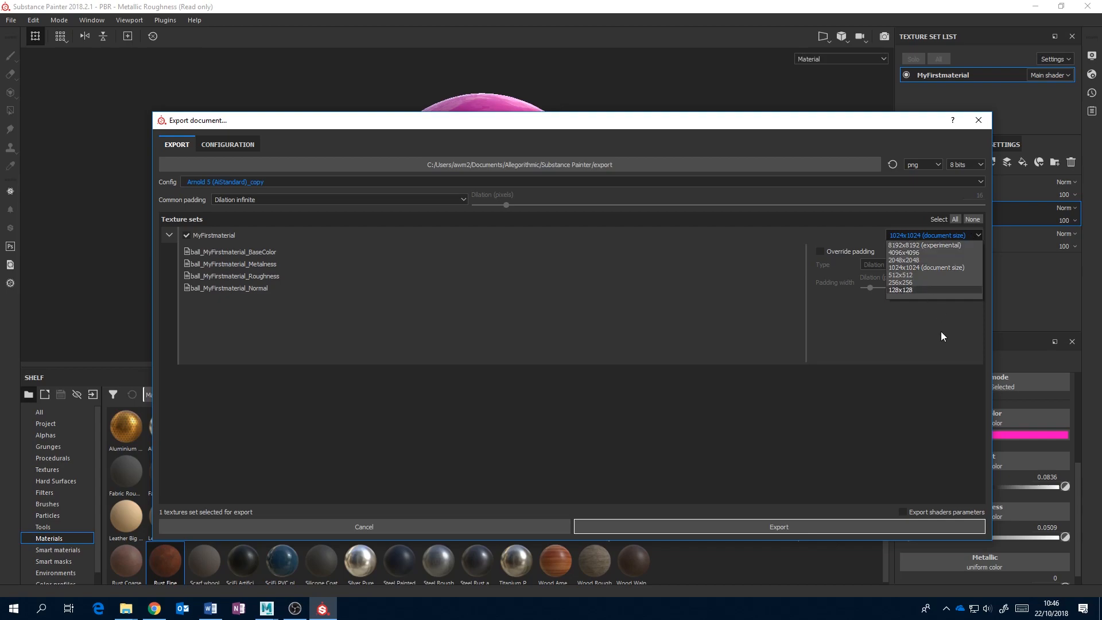
click(919, 334)
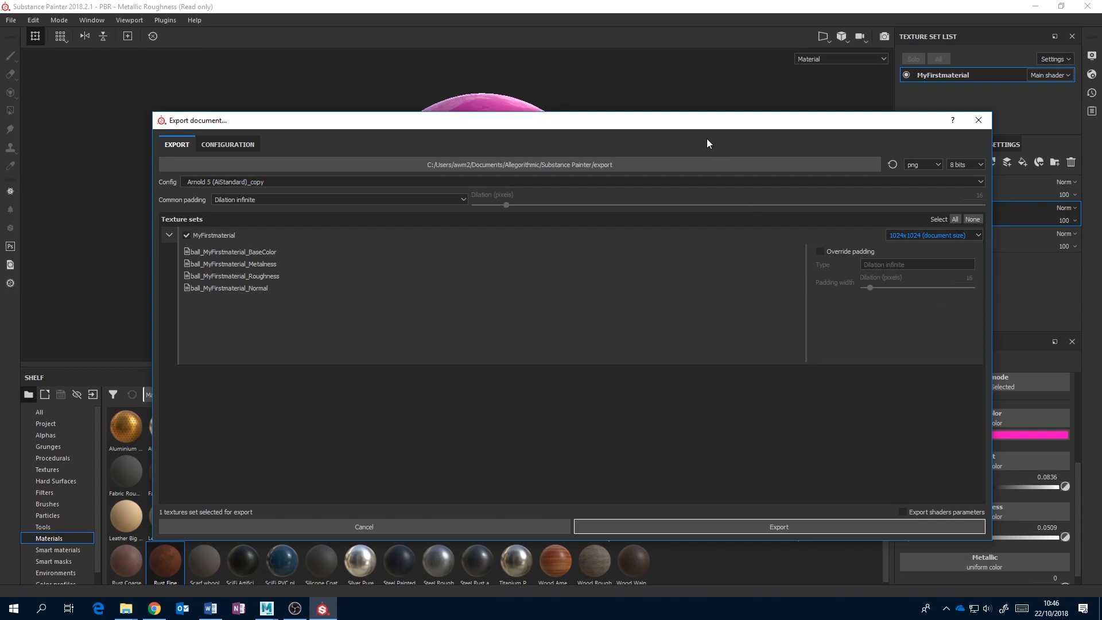
drag(697, 121, 683, 334)
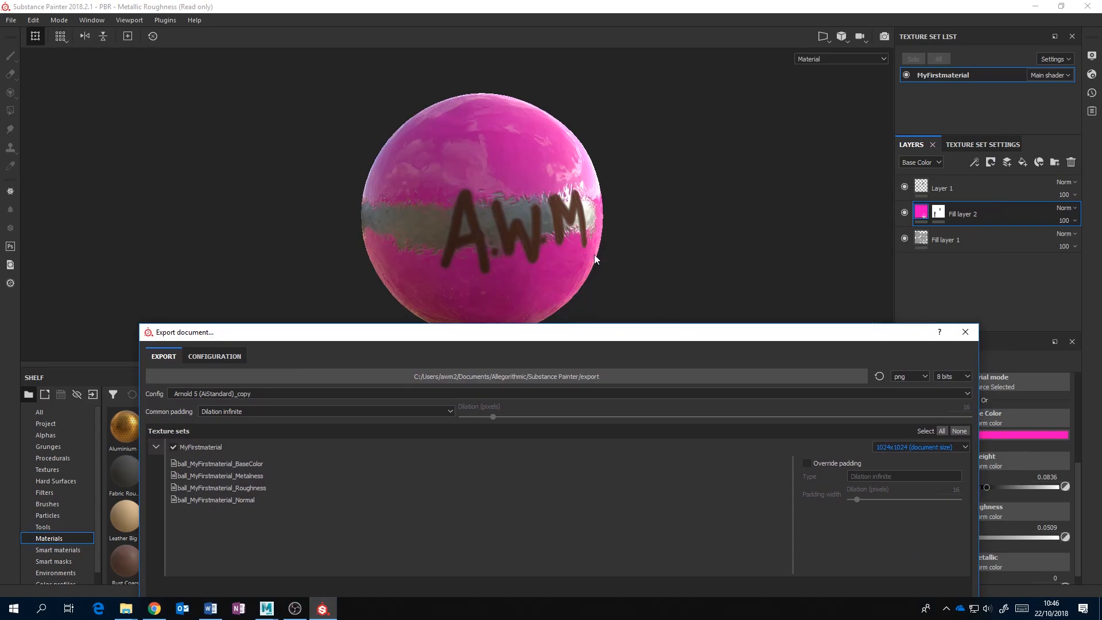
drag(635, 337, 625, 165)
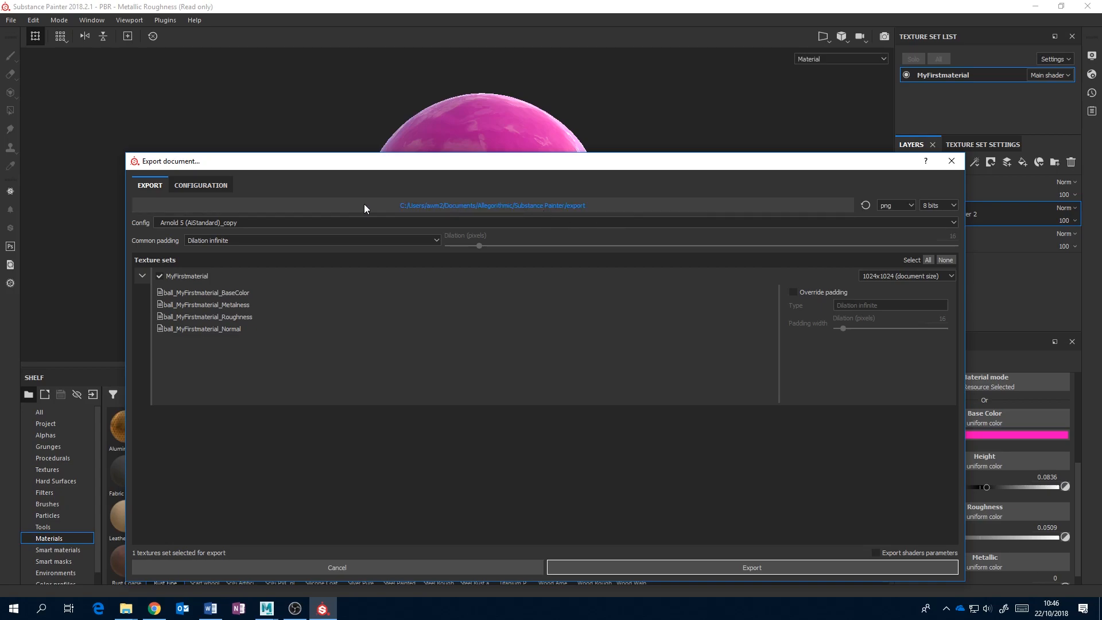
drag(529, 206, 524, 159)
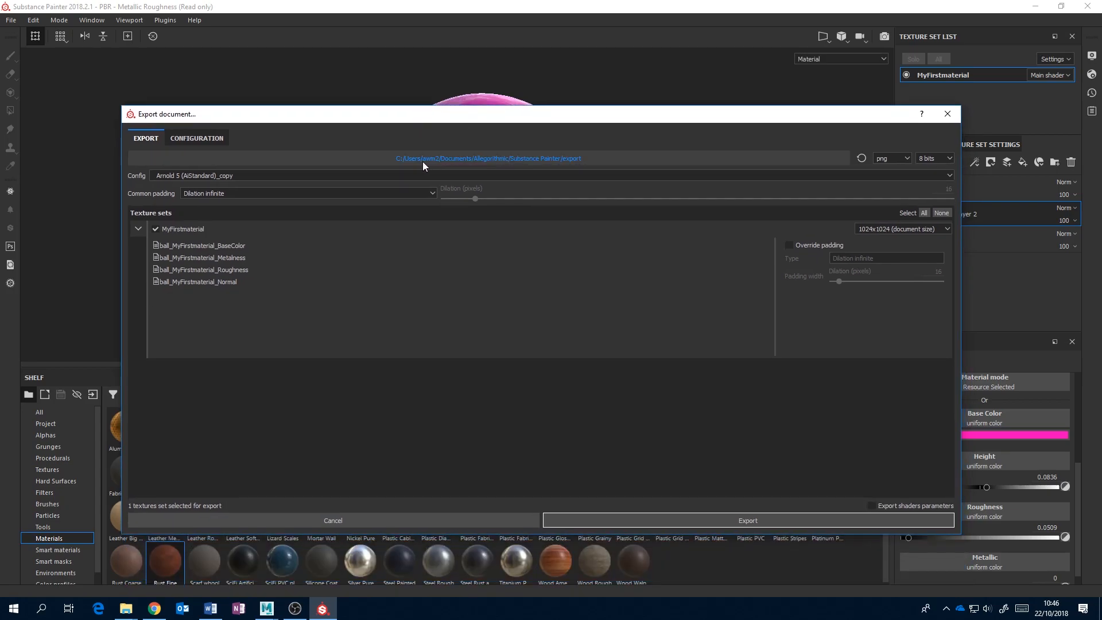
- Set the export destination to the sourceimages folder of the personally named project under Documents, maya, projects
click(470, 158)
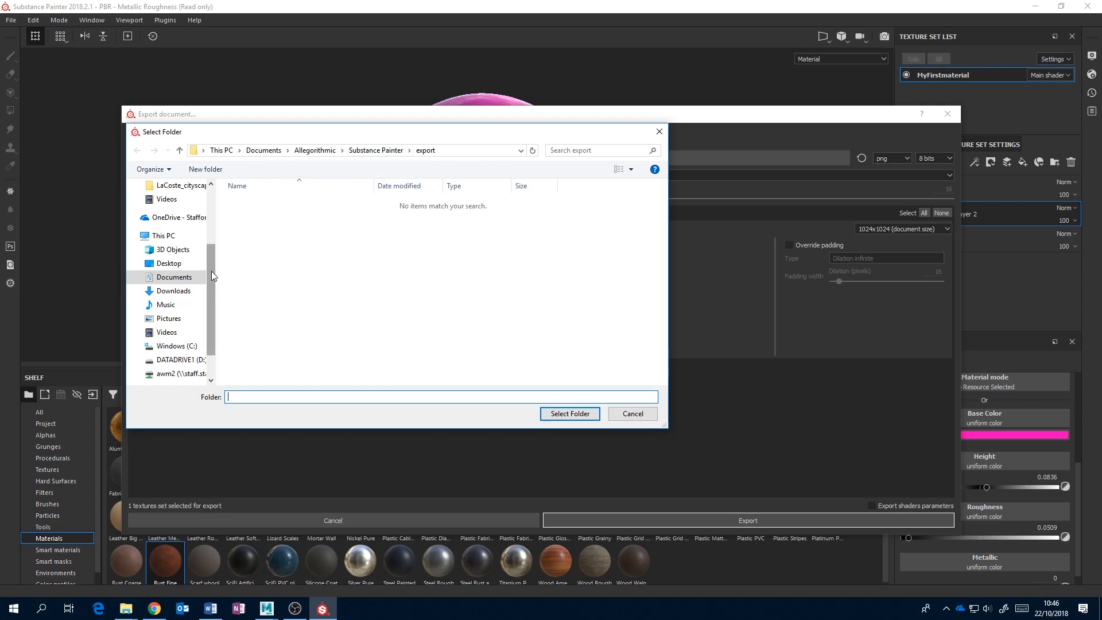
scroll(211, 276, up, 3)
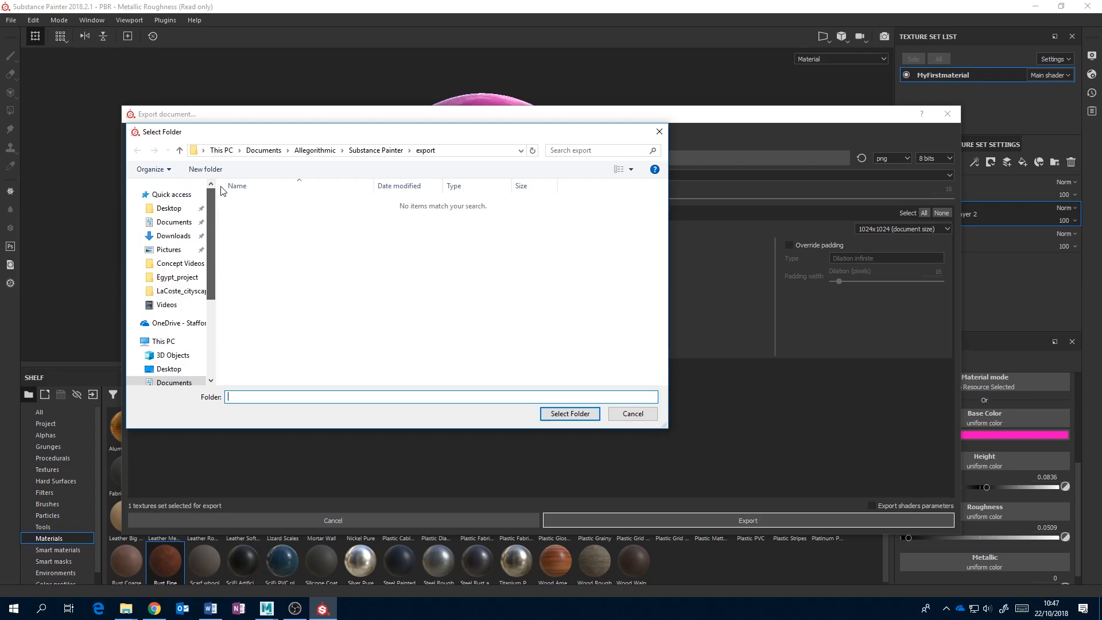
click(173, 223)
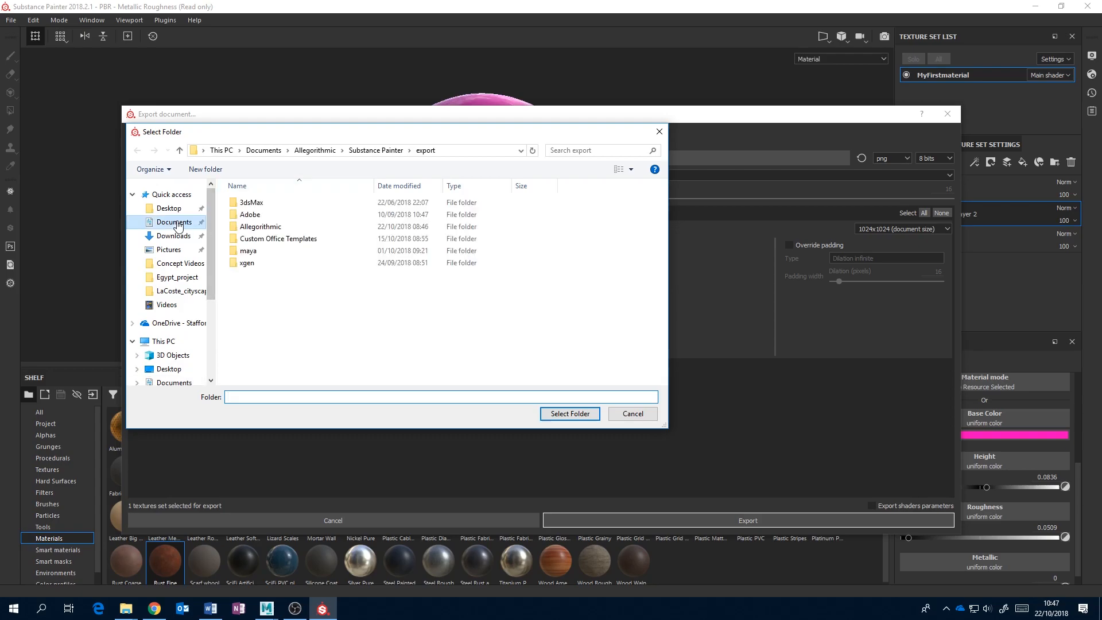
double_click(248, 253)
double_click(253, 227)
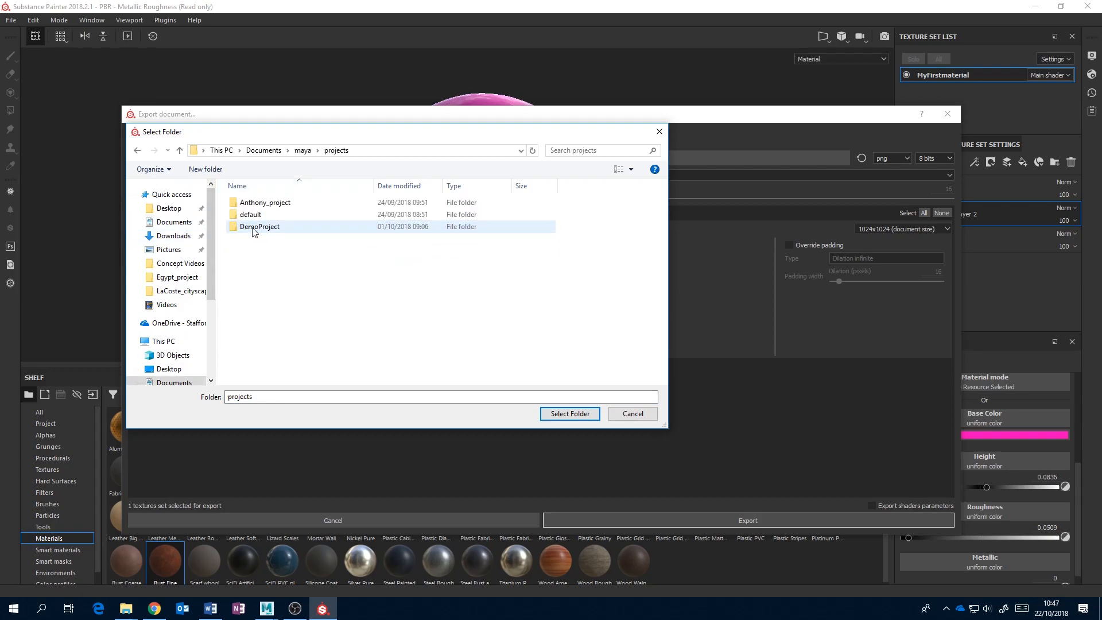
double_click(256, 204)
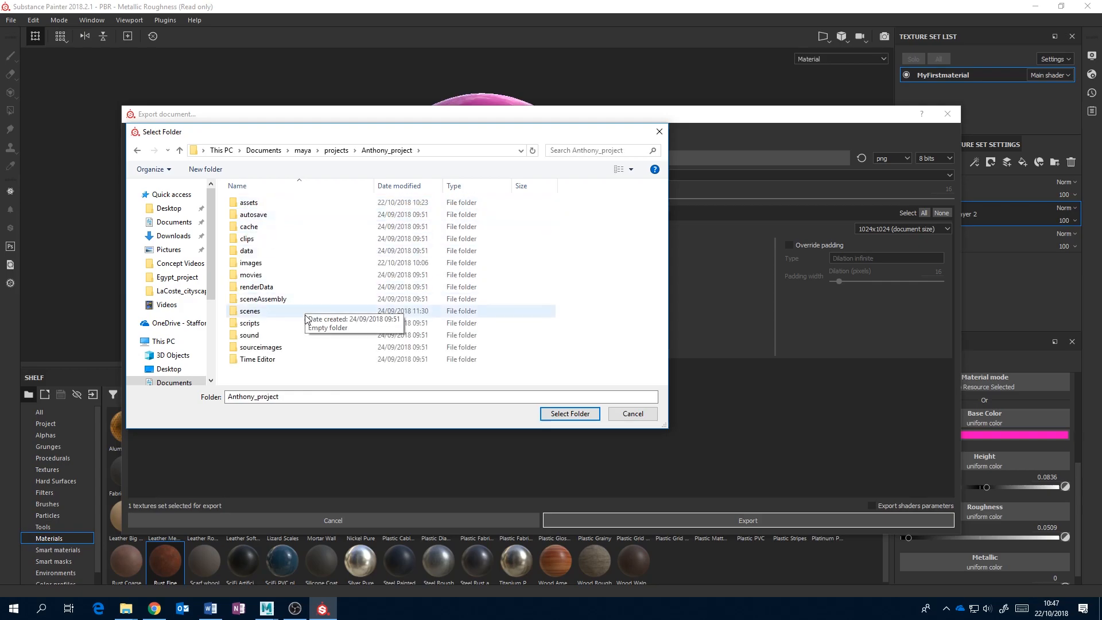
double_click(263, 347)
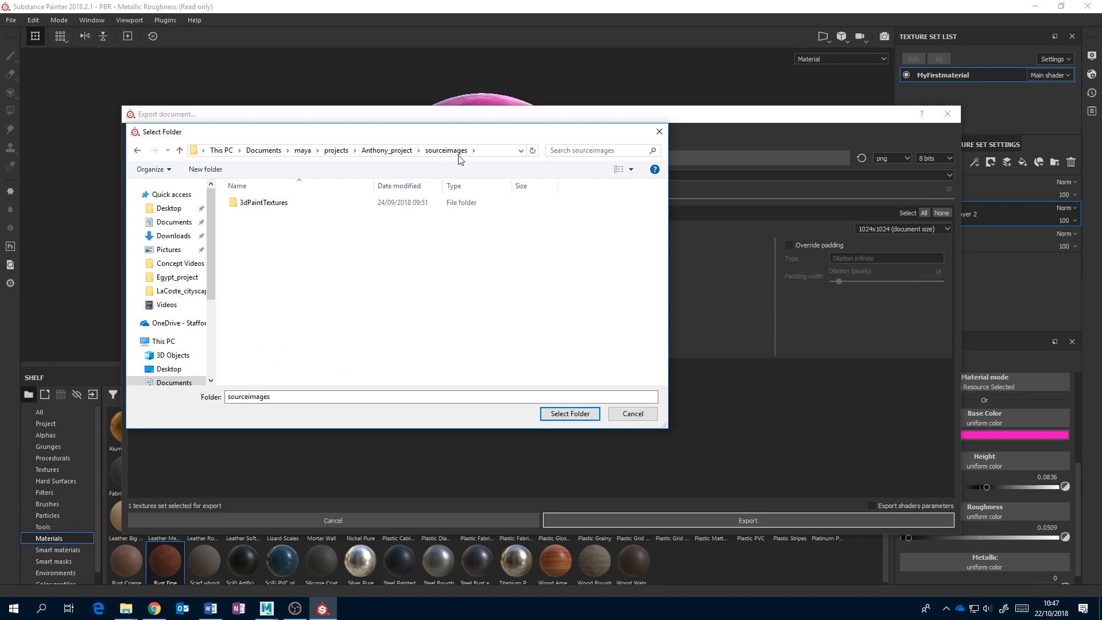
click(562, 412)
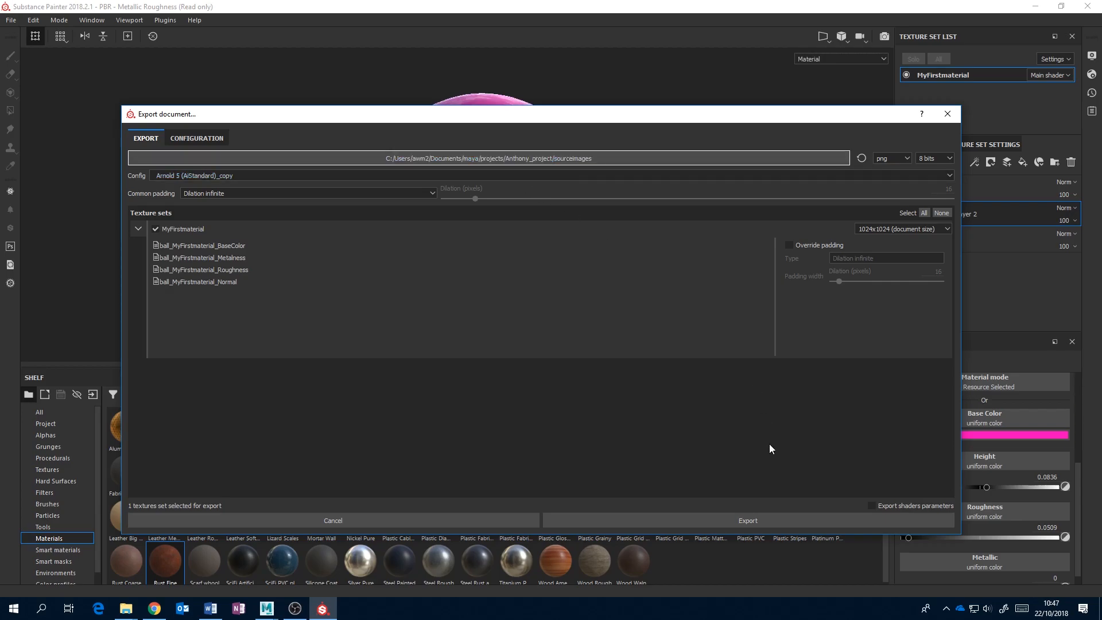
- Export the ball's BaseColor, Metalness, Roughness and Normal maps and open their output folder
click(742, 521)
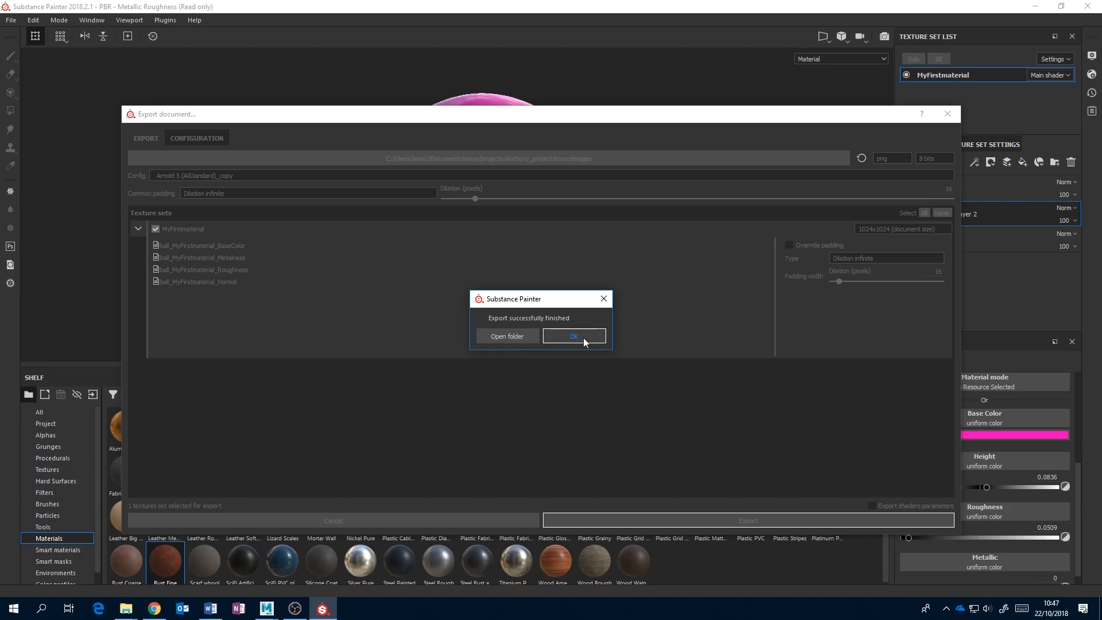
click(504, 336)
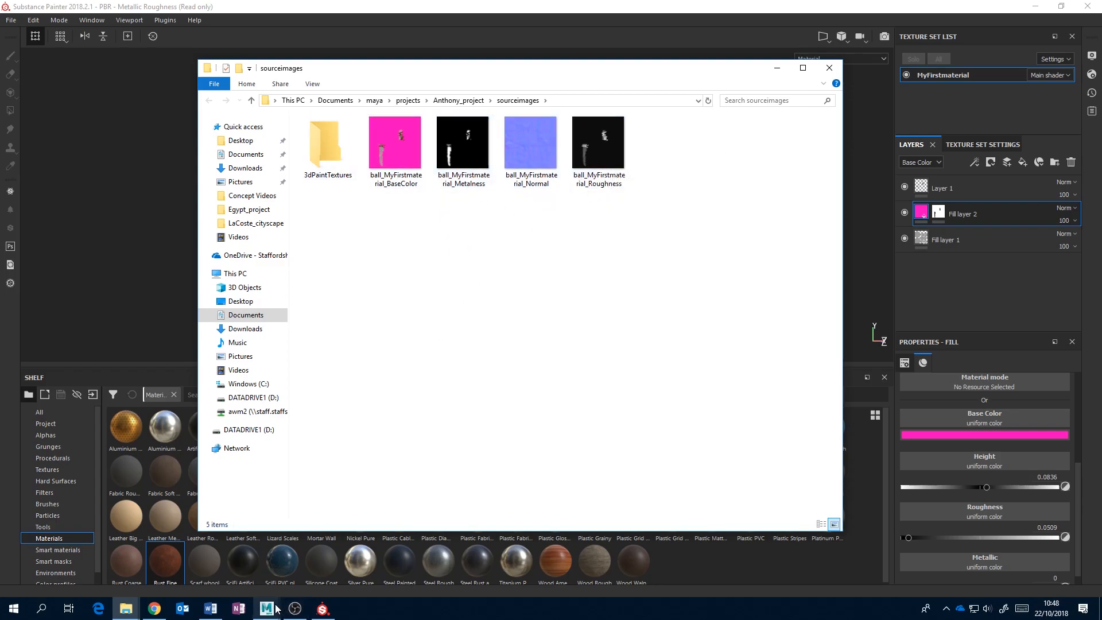
- Switch to Maya, select Ball1 and graph the MyFirstmaterial shading network in the Hypershade
mouse_move(267, 608)
click(300, 572)
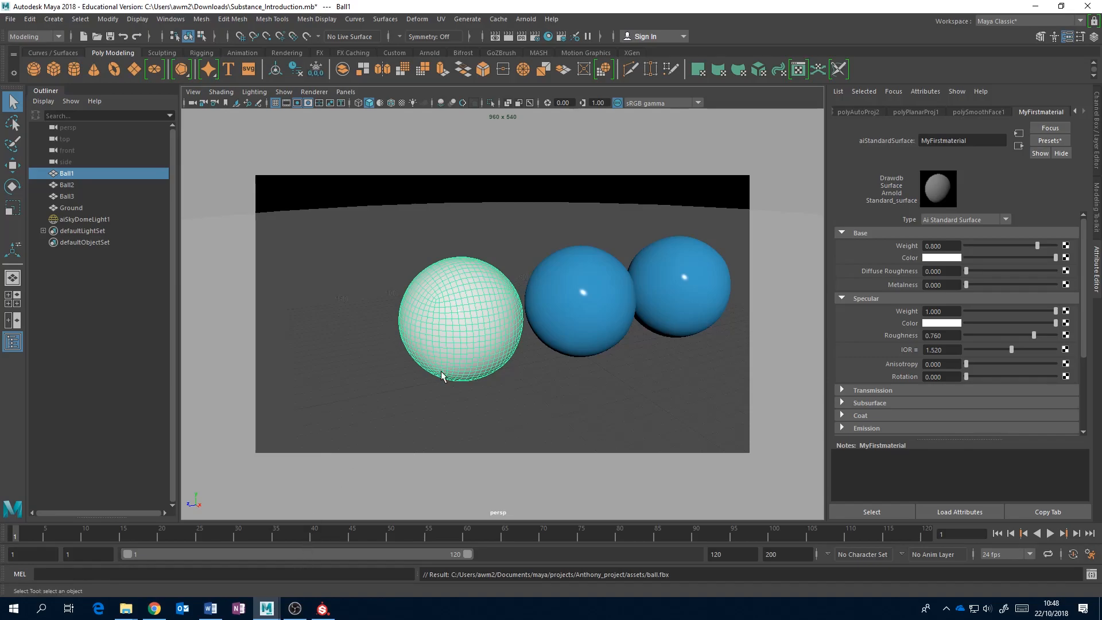
click(537, 307)
click(471, 321)
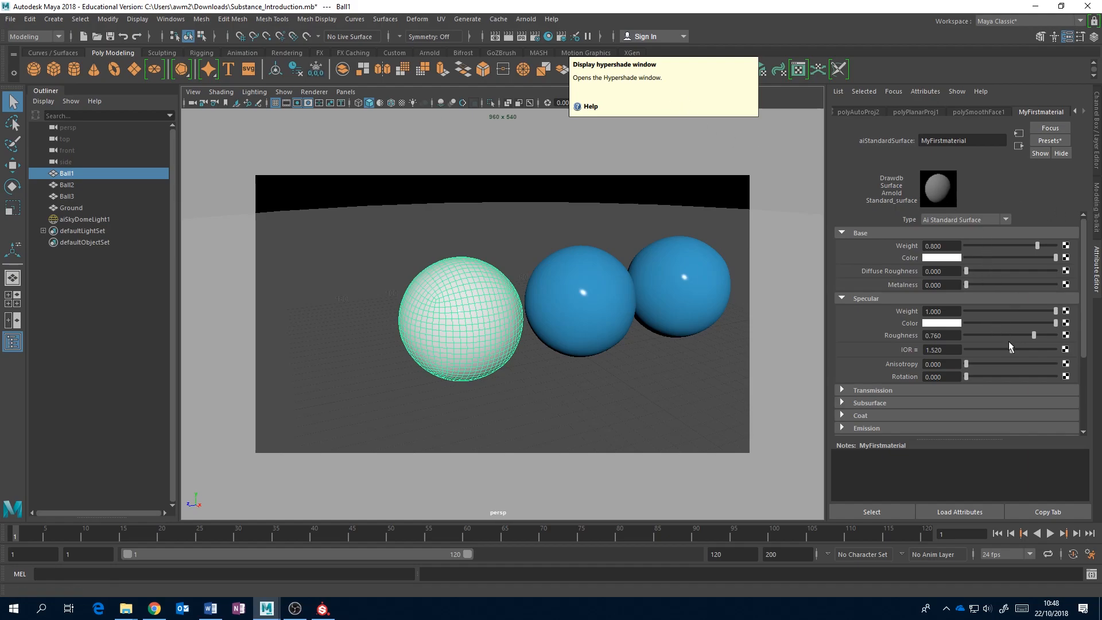
click(548, 36)
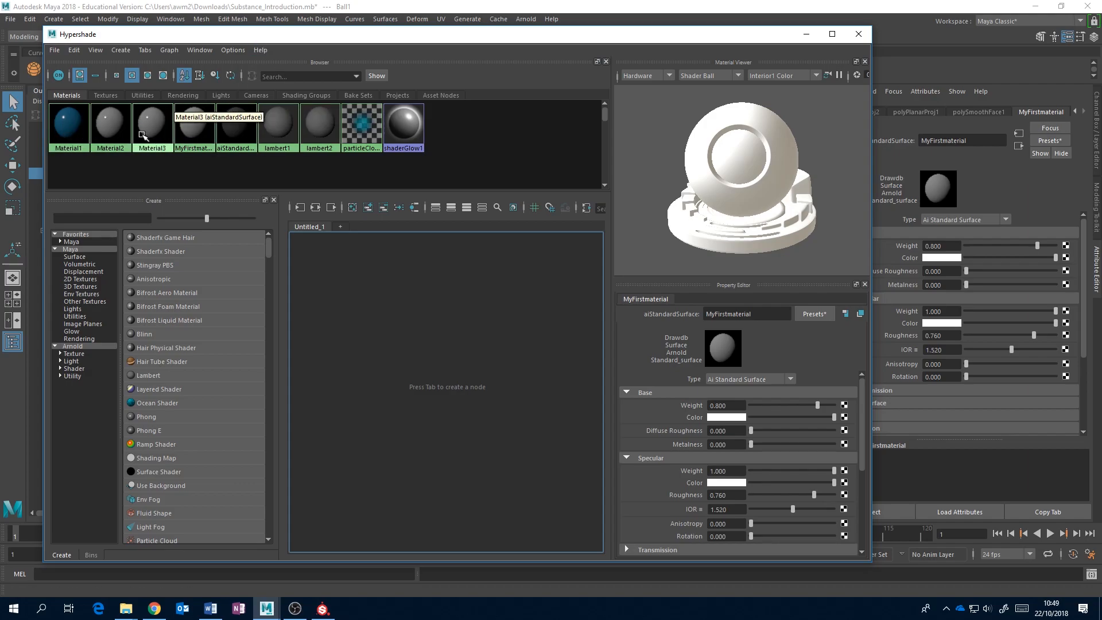
click(201, 132)
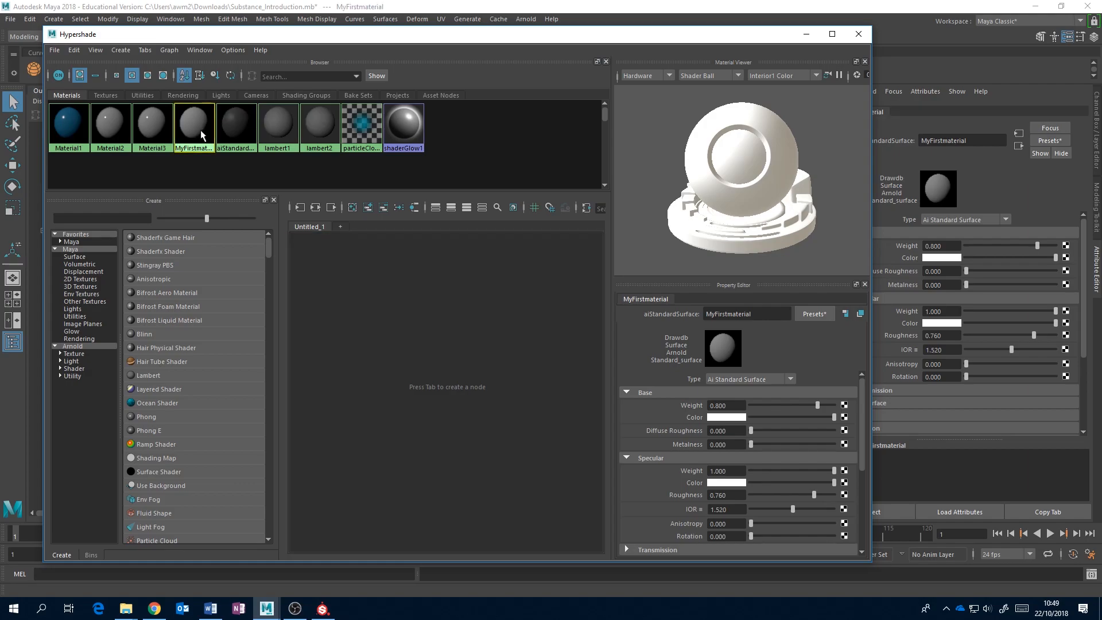
click(315, 208)
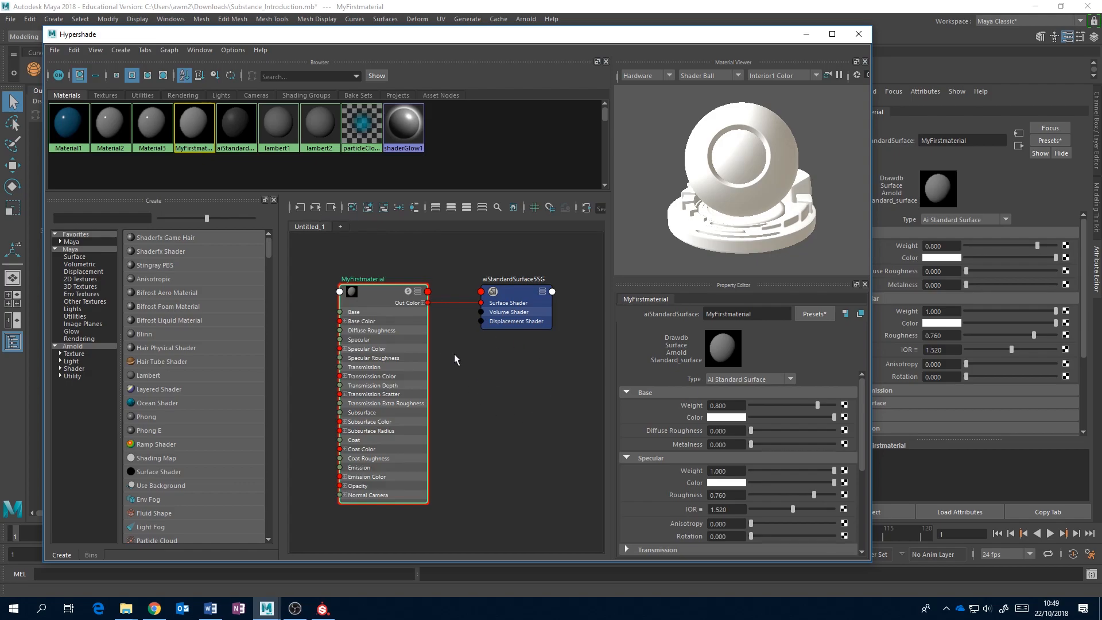
- Examine the connection between the MyFirstmaterial node and its shading group, repositioning both nodes in the graph
drag(376, 341, 366, 332)
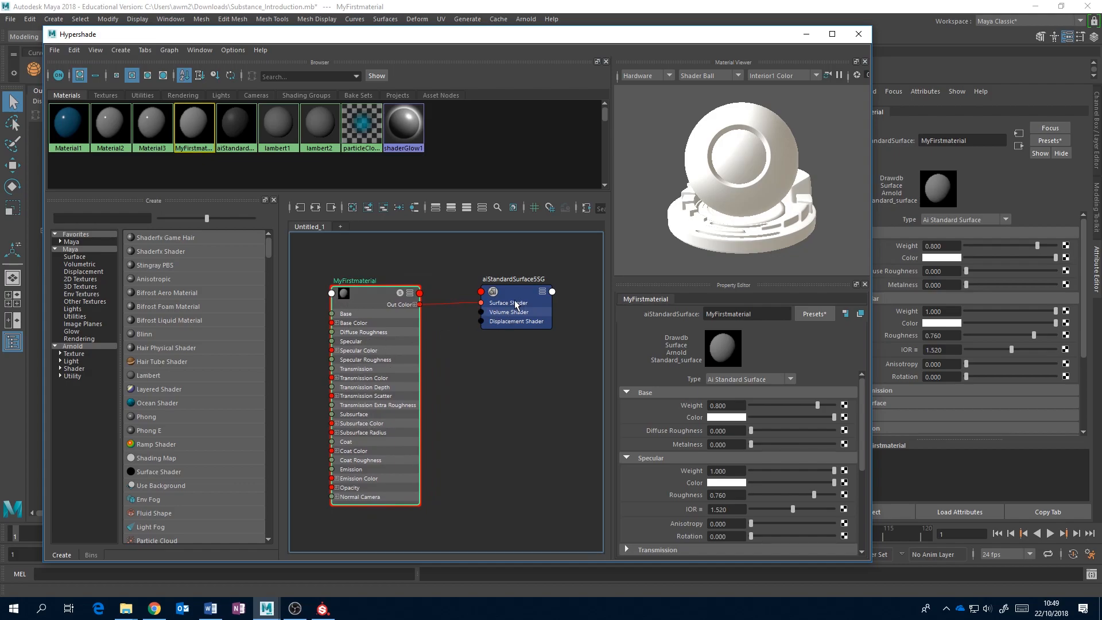
mouse_move(508, 306)
mouse_down()
mouse_move(534, 305)
mouse_move(524, 305)
mouse_up()
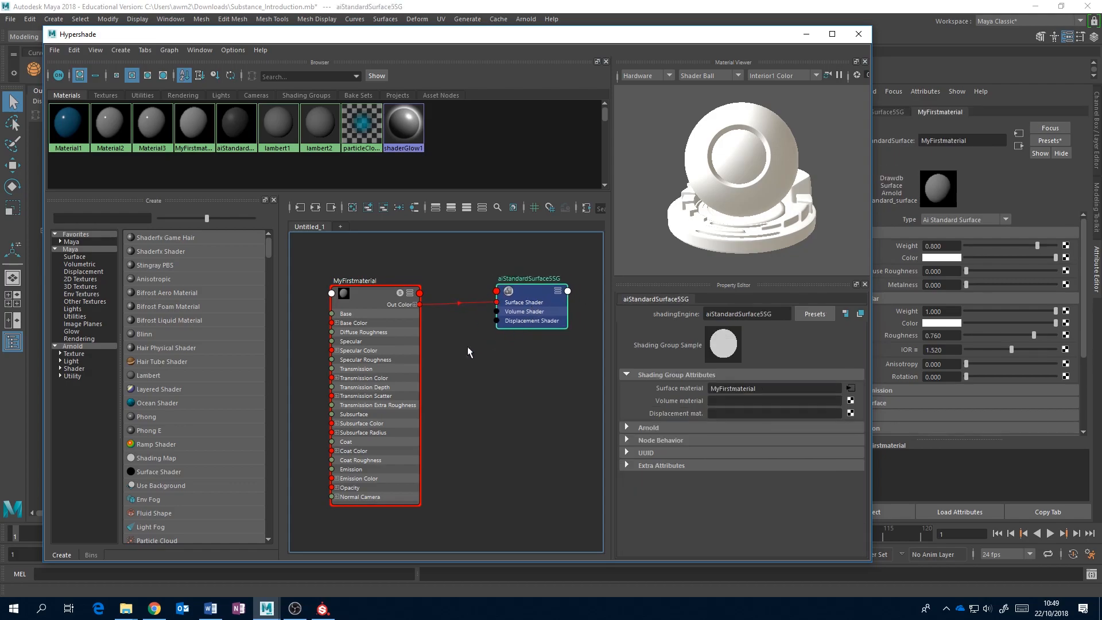
click(397, 330)
click(551, 304)
click(390, 334)
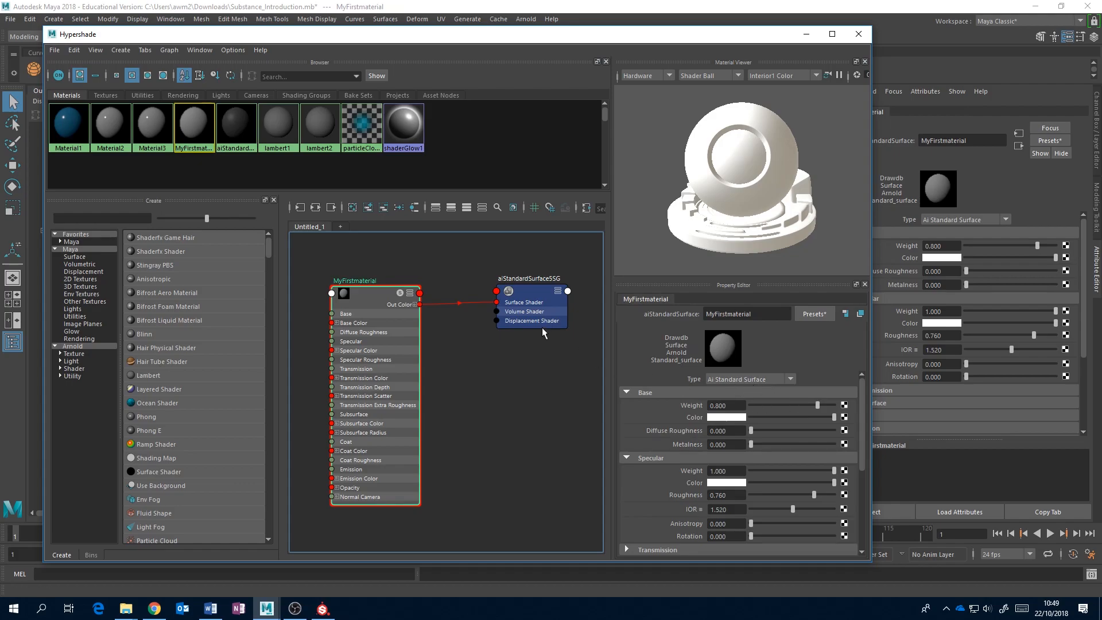
click(525, 310)
click(399, 326)
drag(387, 321, 415, 326)
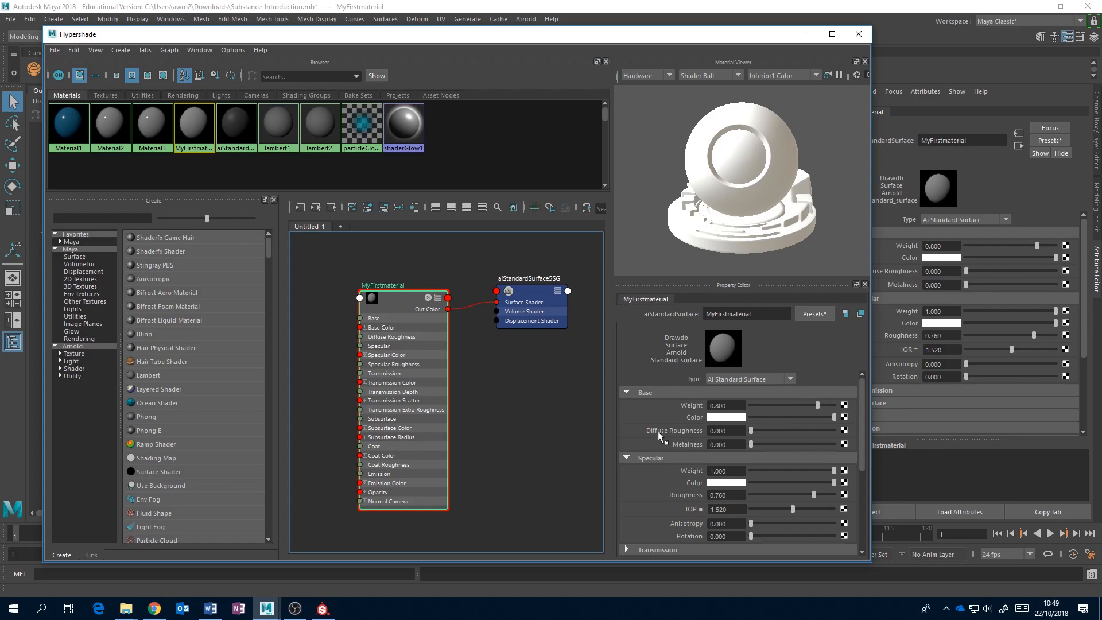
- Set MyFirstmaterial's base Weight to 1.000 and connect a new File texture to its base Color
mouse_move(862, 401)
mouse_down()
mouse_move(872, 434)
mouse_move(873, 384)
mouse_up()
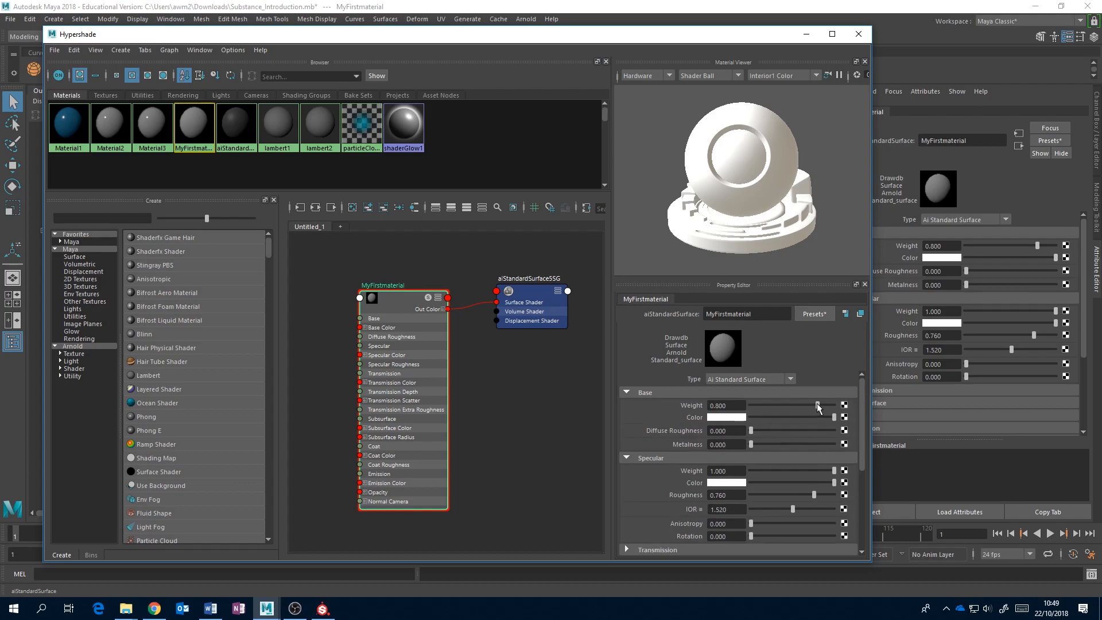
drag(818, 409, 839, 409)
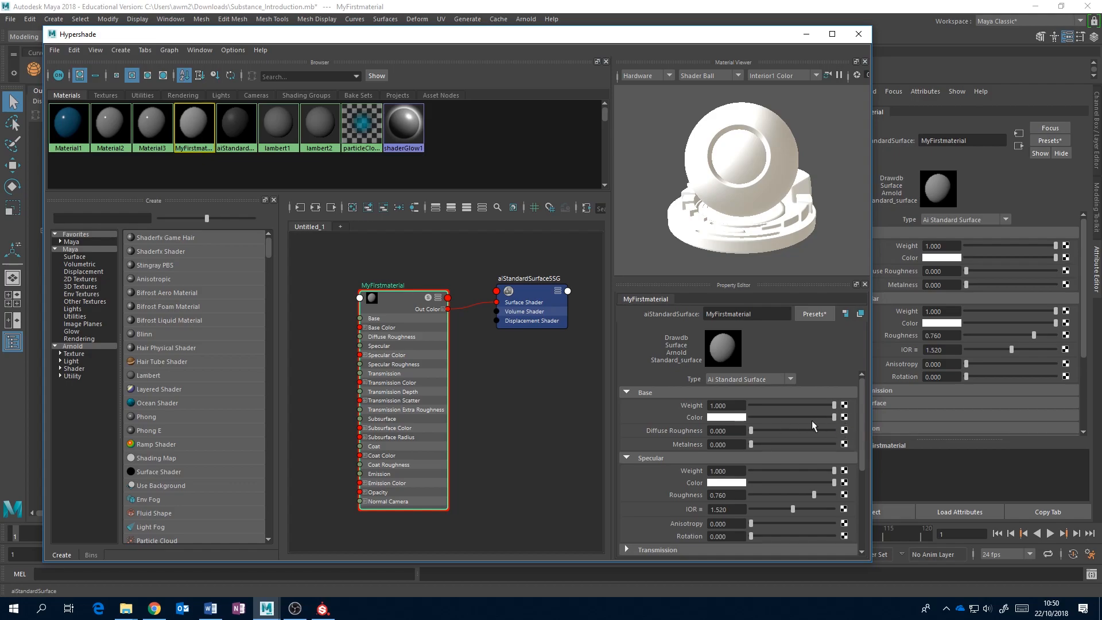
click(845, 418)
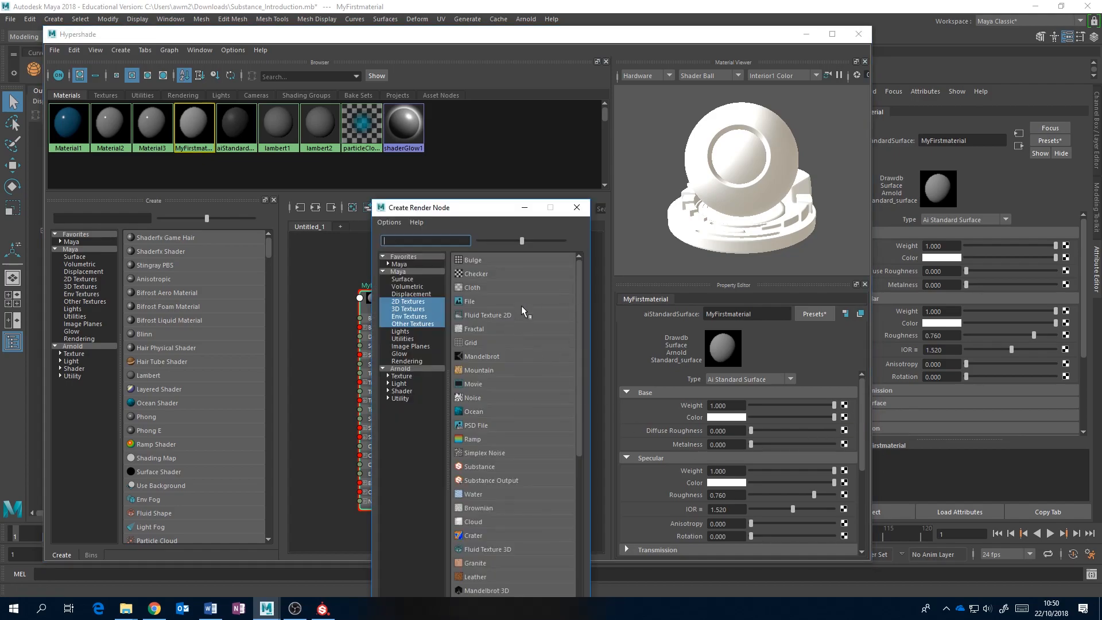
drag(467, 211, 521, 118)
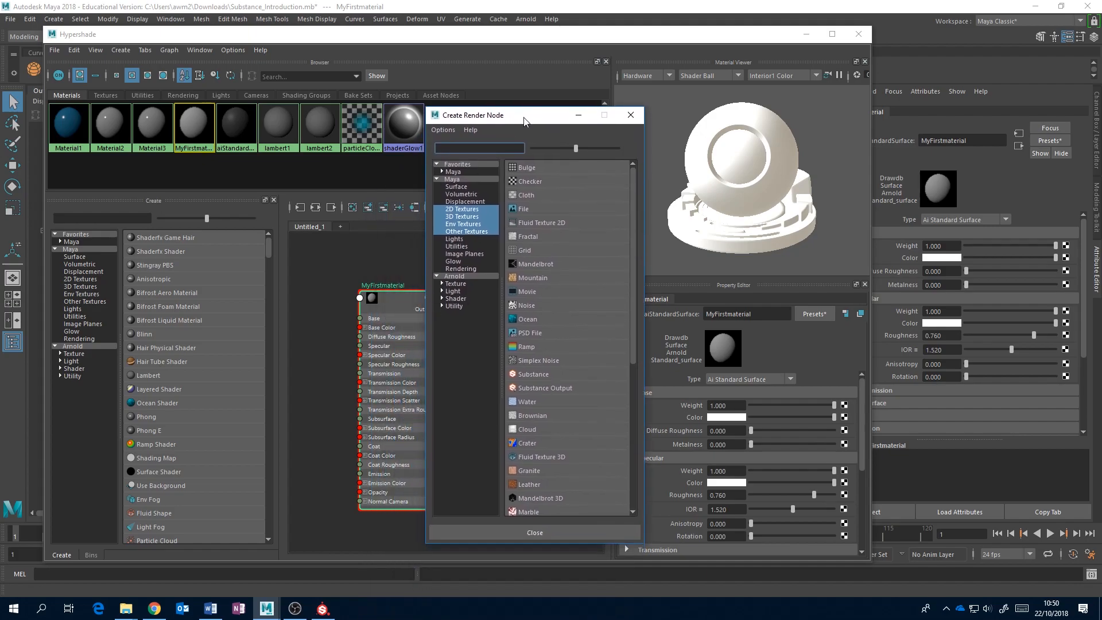
click(527, 208)
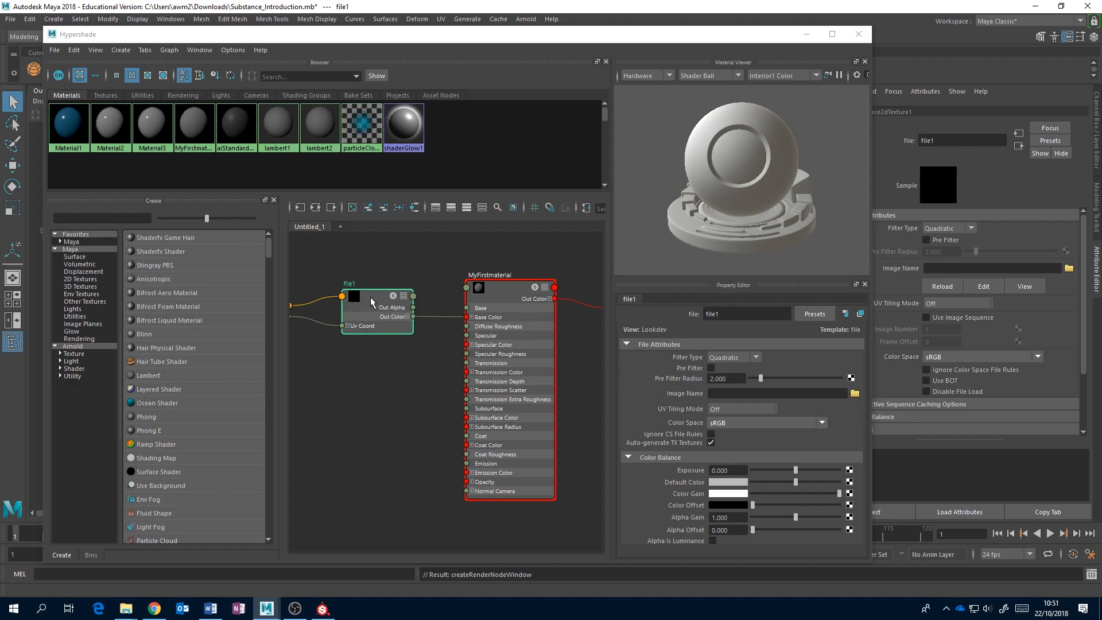
- Load ball_MyFirstmaterial_BaseColor.png from the sourceimages folder as the base Color texture's image
click(854, 394)
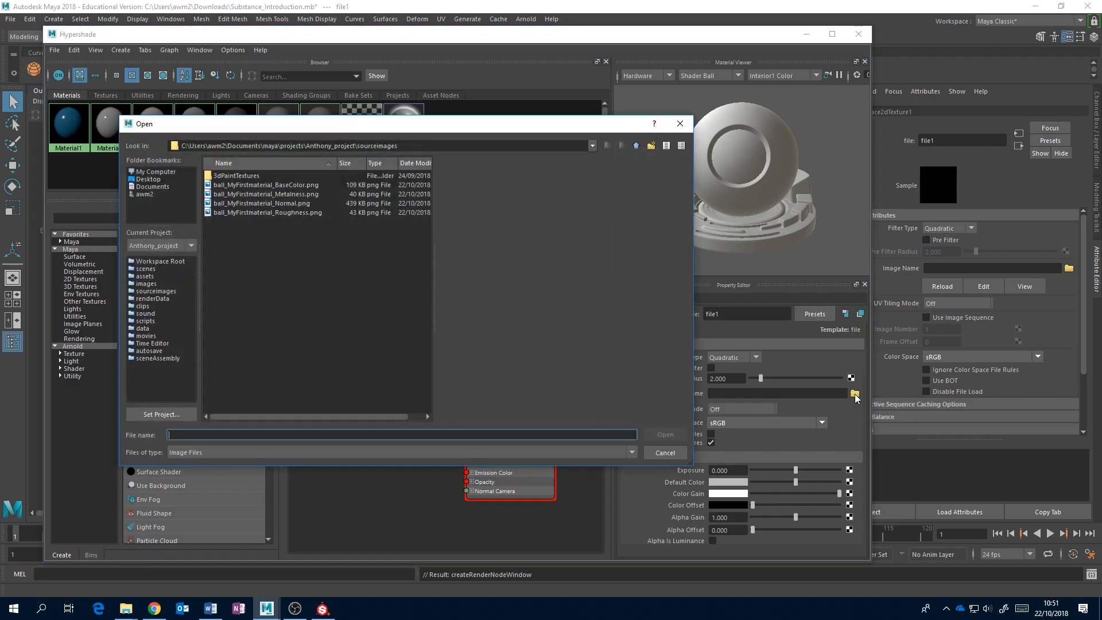
drag(424, 129, 483, 115)
drag(495, 251, 627, 256)
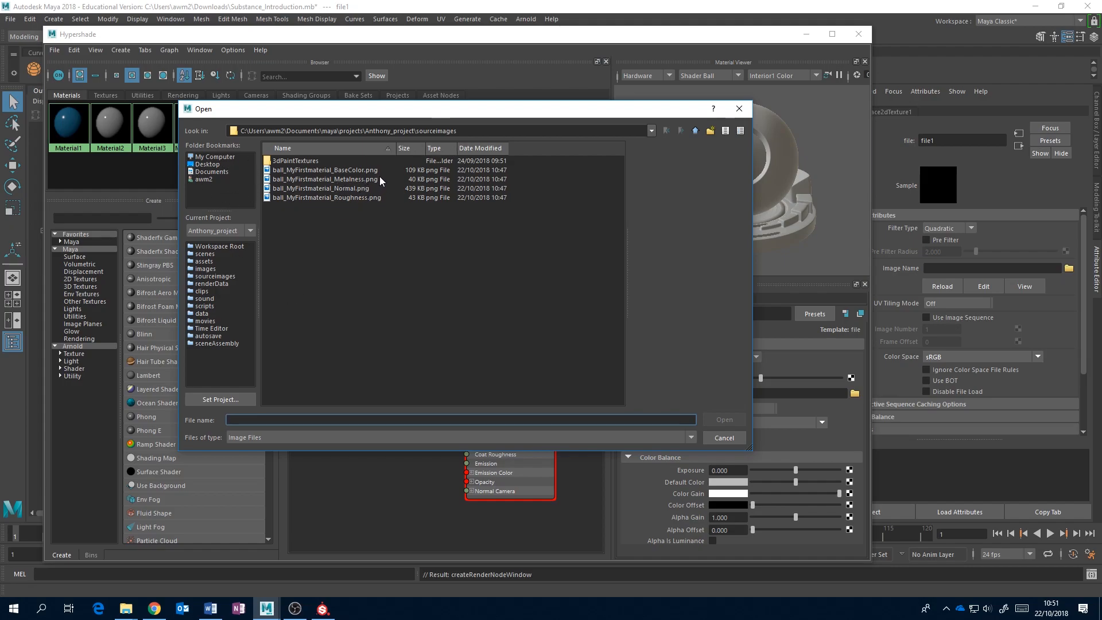
click(339, 170)
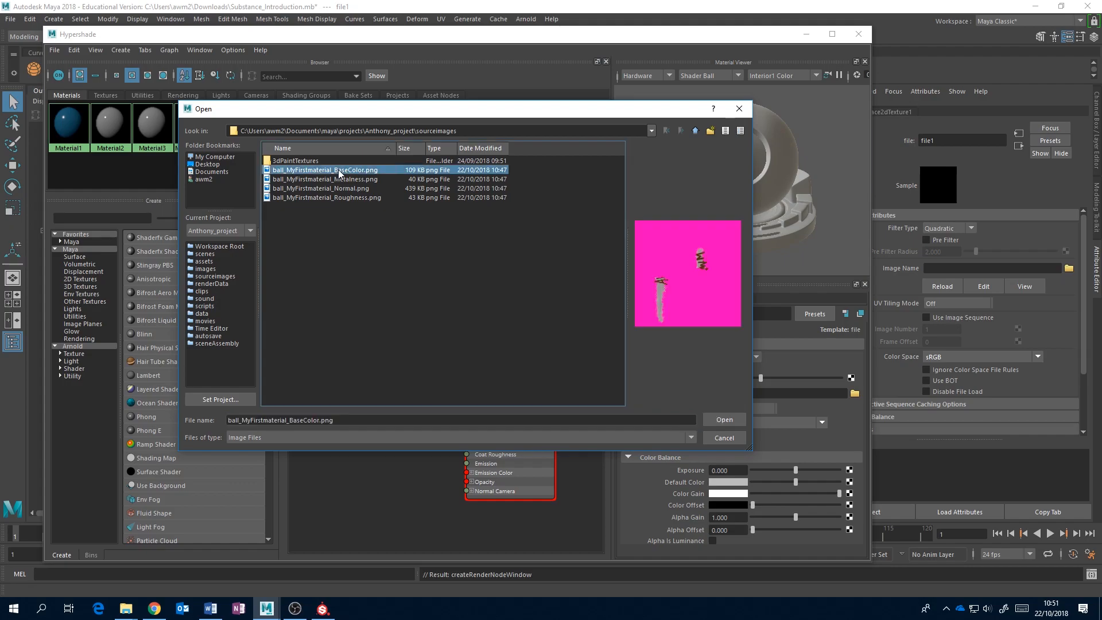
click(722, 419)
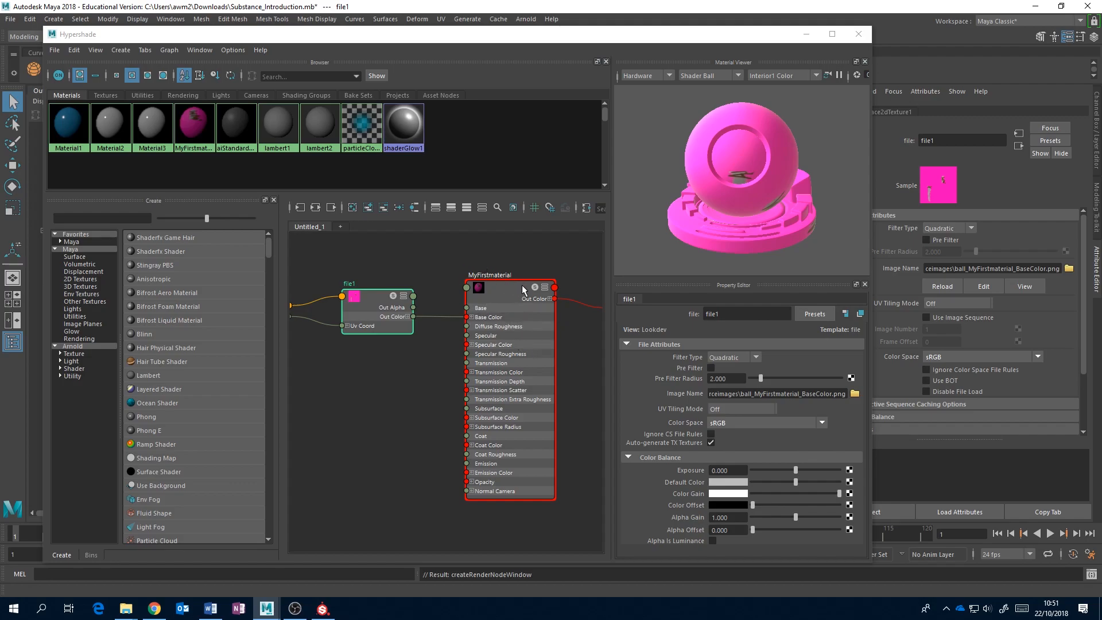
- Connect a new File texture to MyFirstmaterial's Metalness and load ball_MyFirstmaterial_Metalness.png into it
click(525, 329)
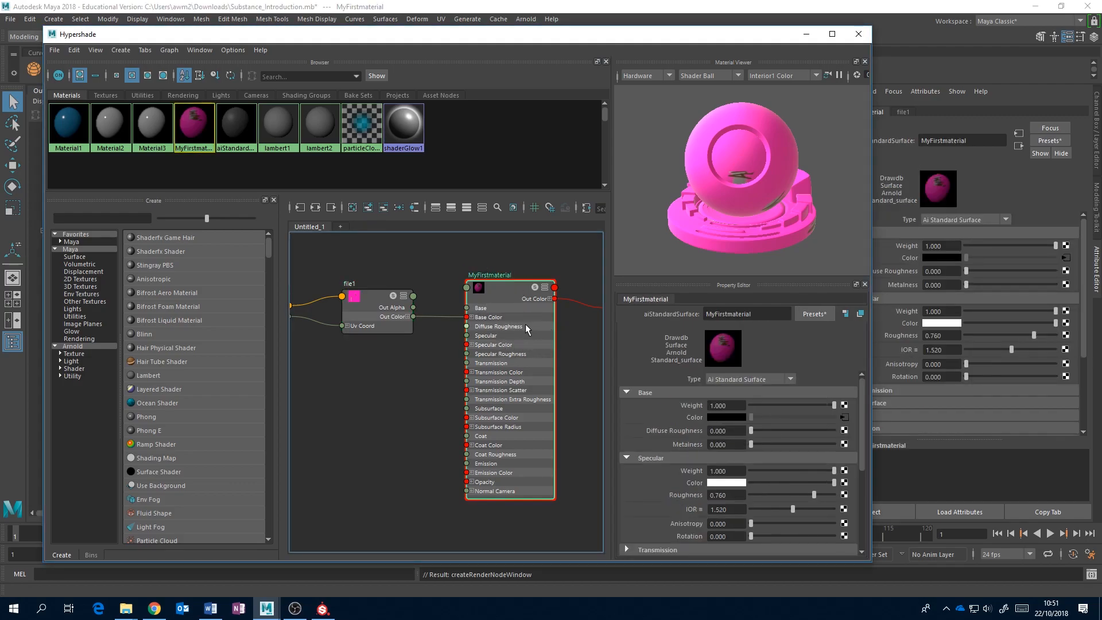
click(370, 315)
click(495, 363)
click(845, 445)
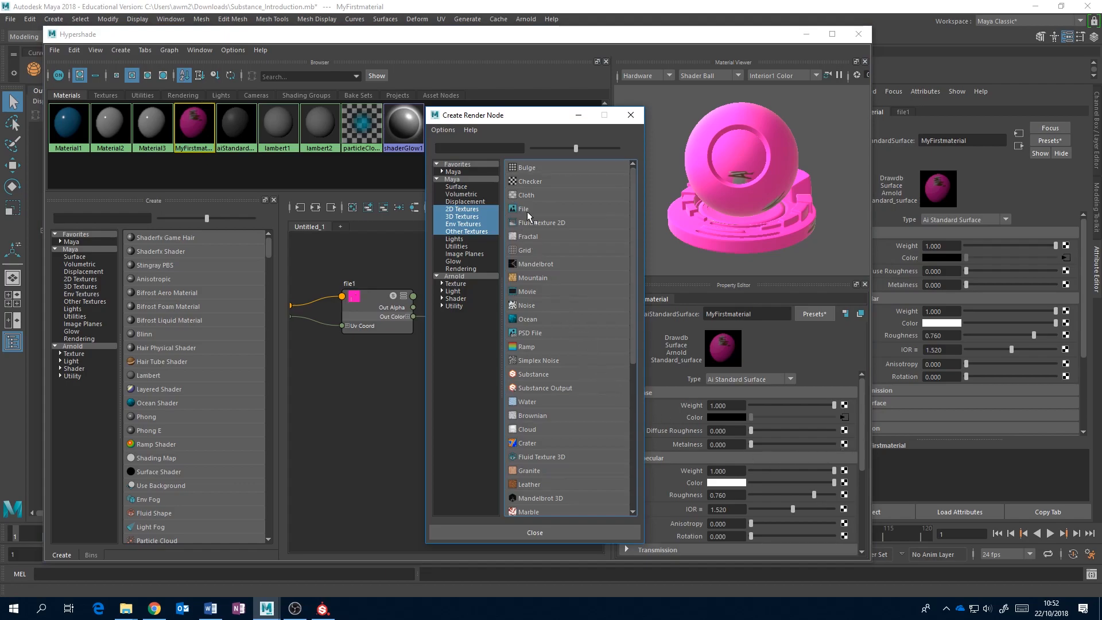
click(525, 208)
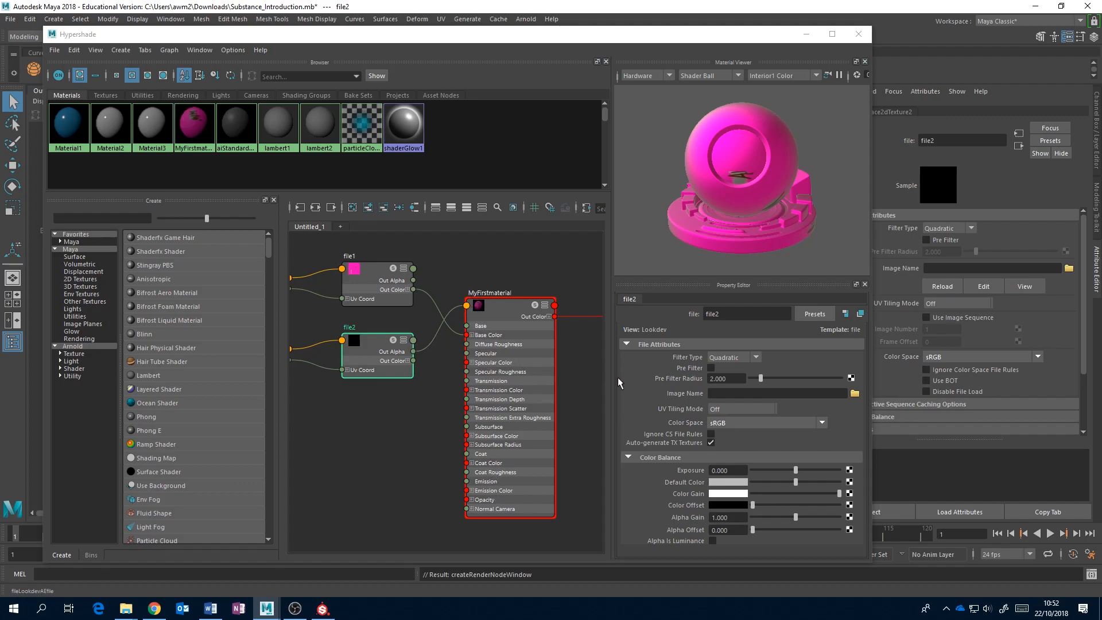
click(855, 394)
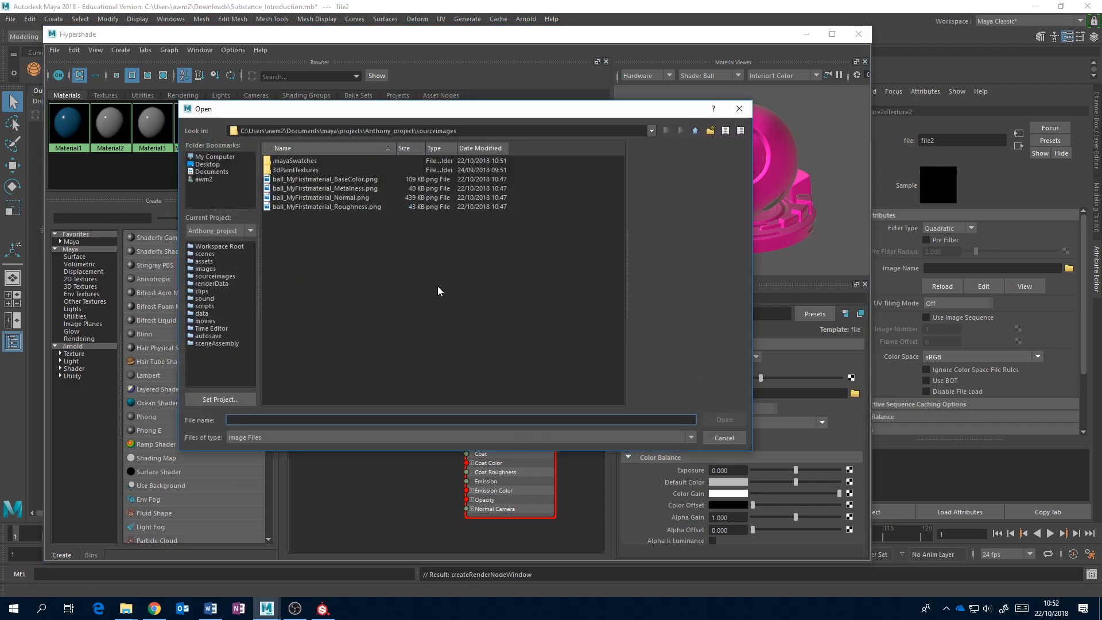
click(336, 189)
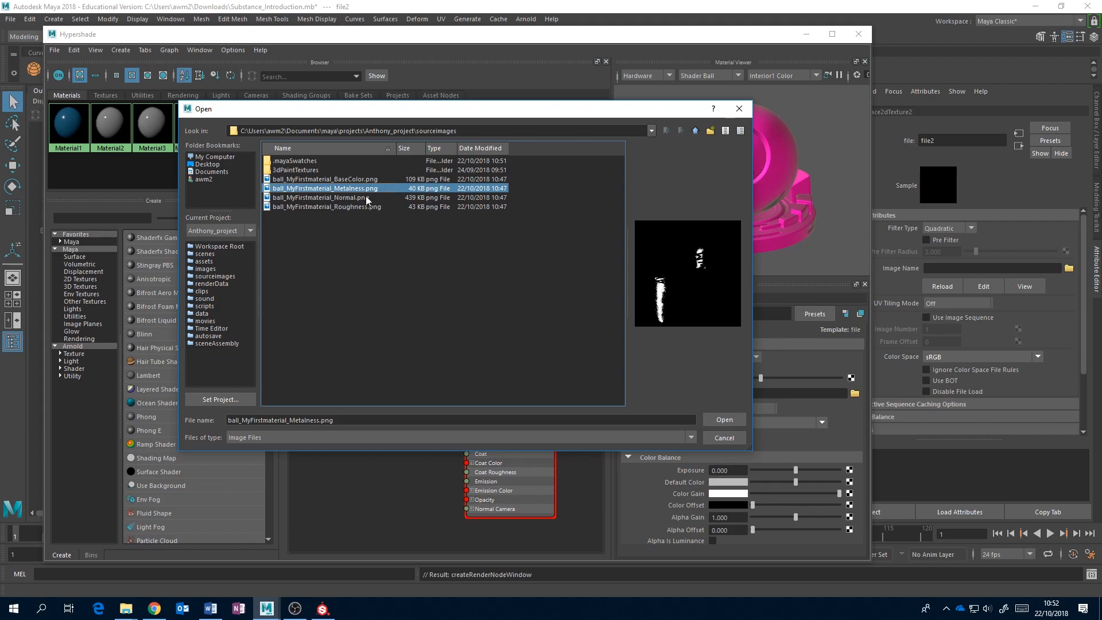
click(719, 419)
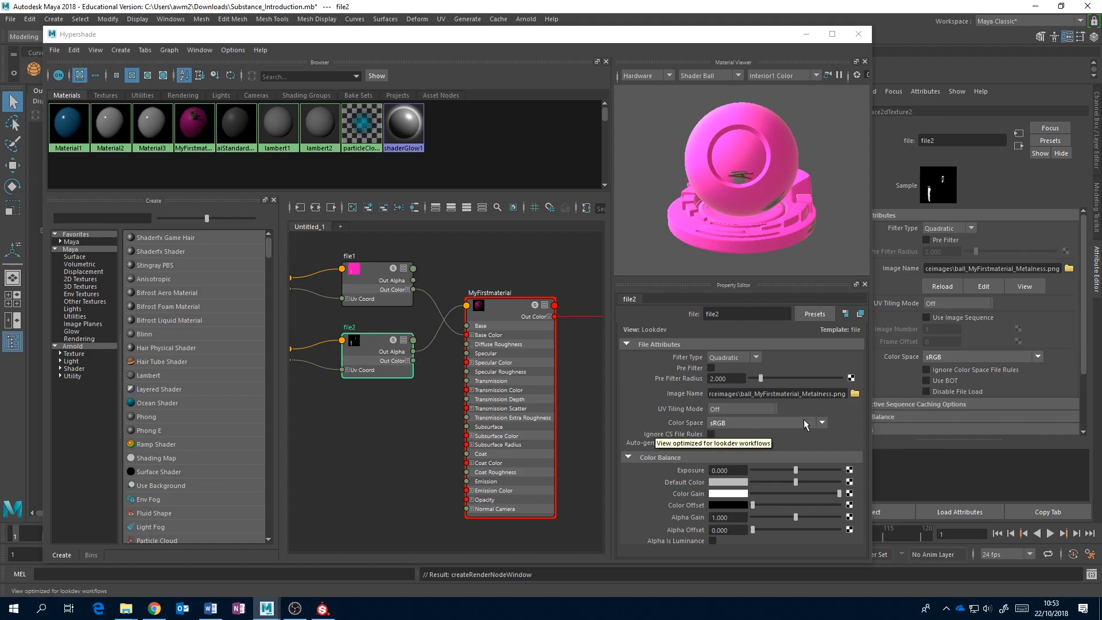
- Set the Metalness texture's Color Space to Raw and enable Alpha is Luminance
click(822, 423)
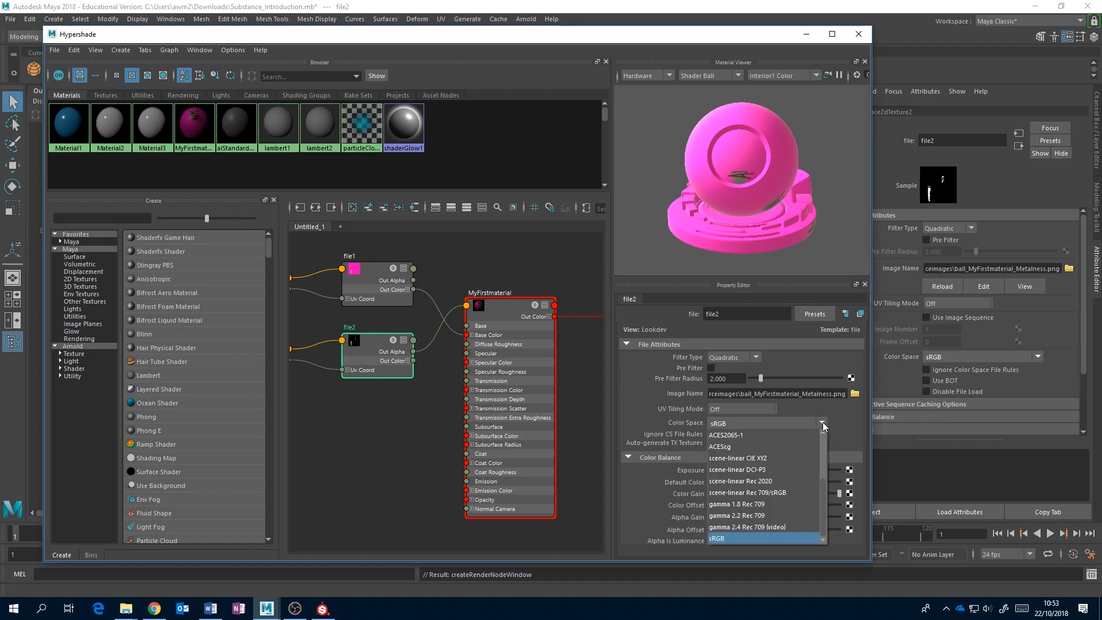
drag(823, 493, 824, 475)
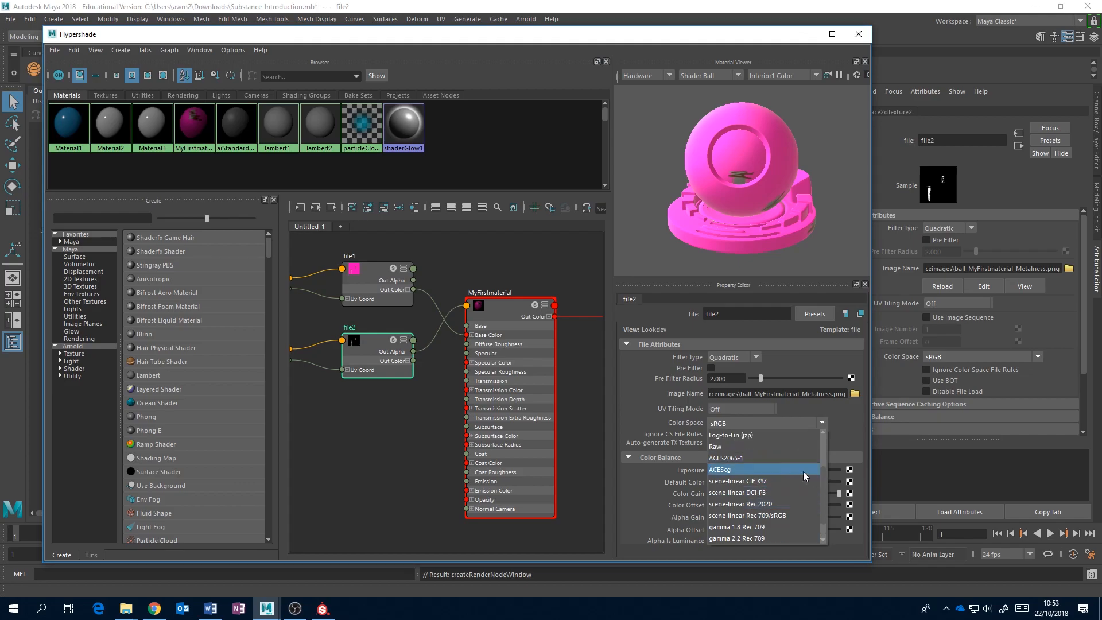
click(726, 447)
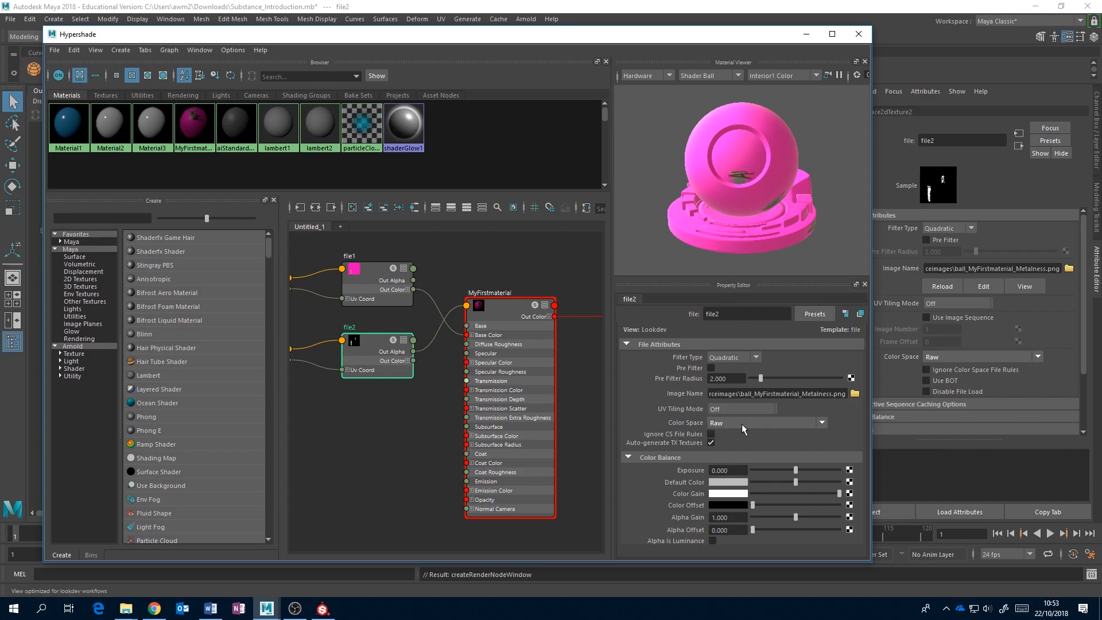
click(711, 540)
- Connect a new File texture to MyFirstmaterial's specular Roughness and load ball_MyFirstmaterial_Roughness.png into it
click(523, 336)
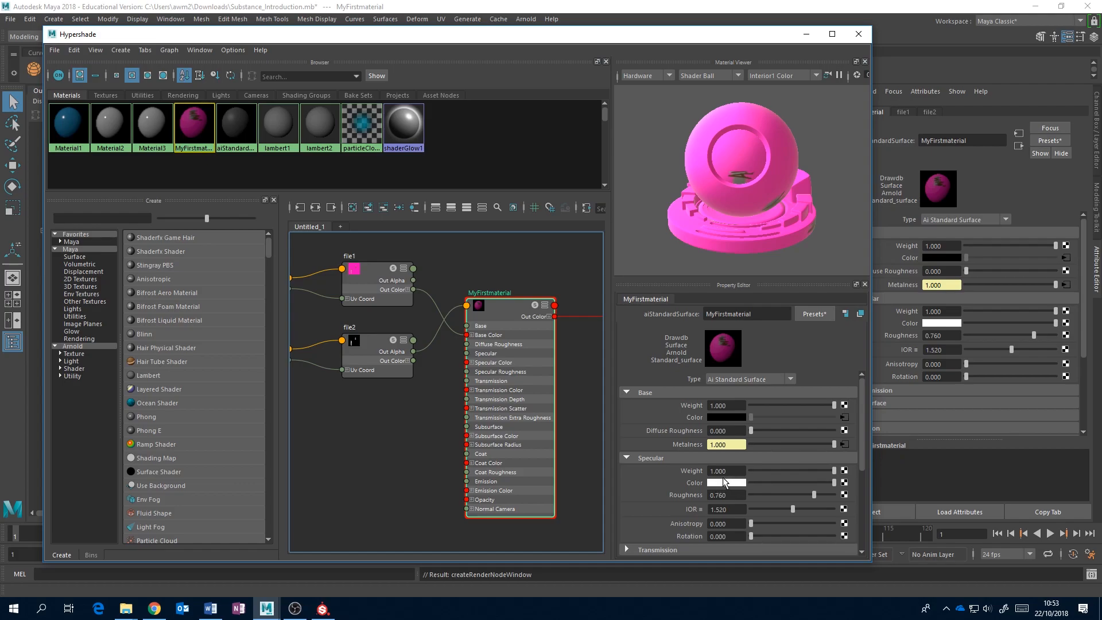
click(844, 495)
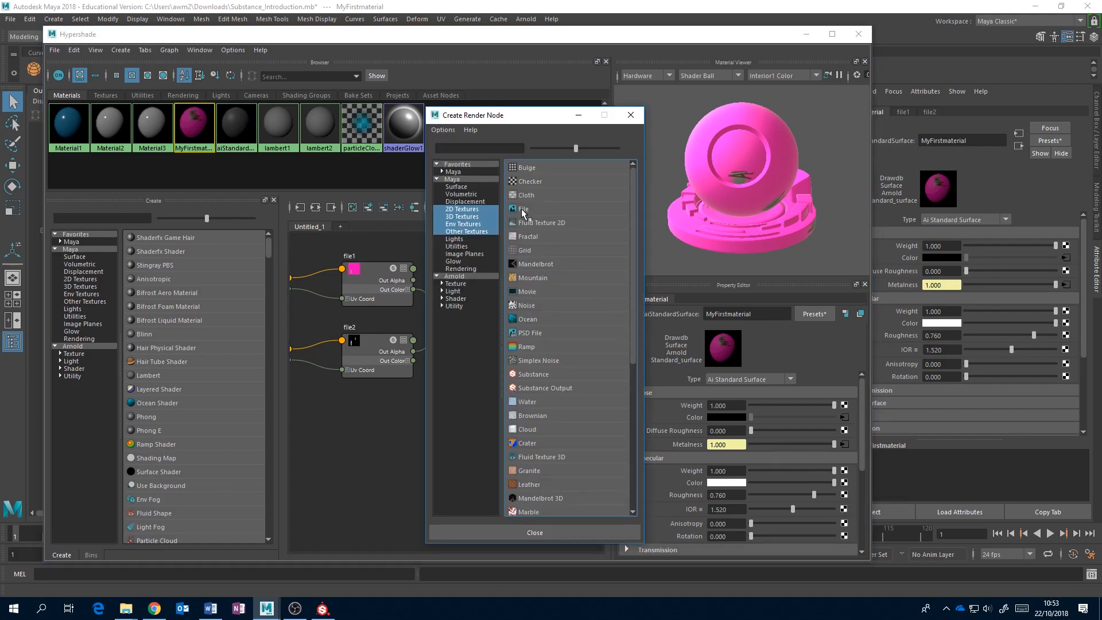
click(522, 209)
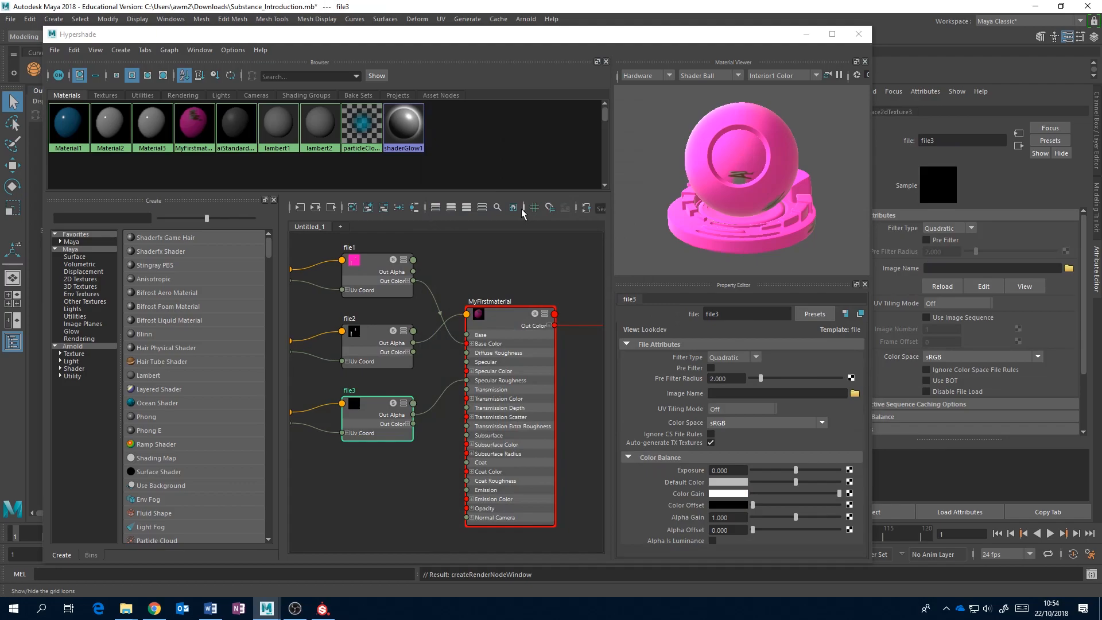
click(854, 394)
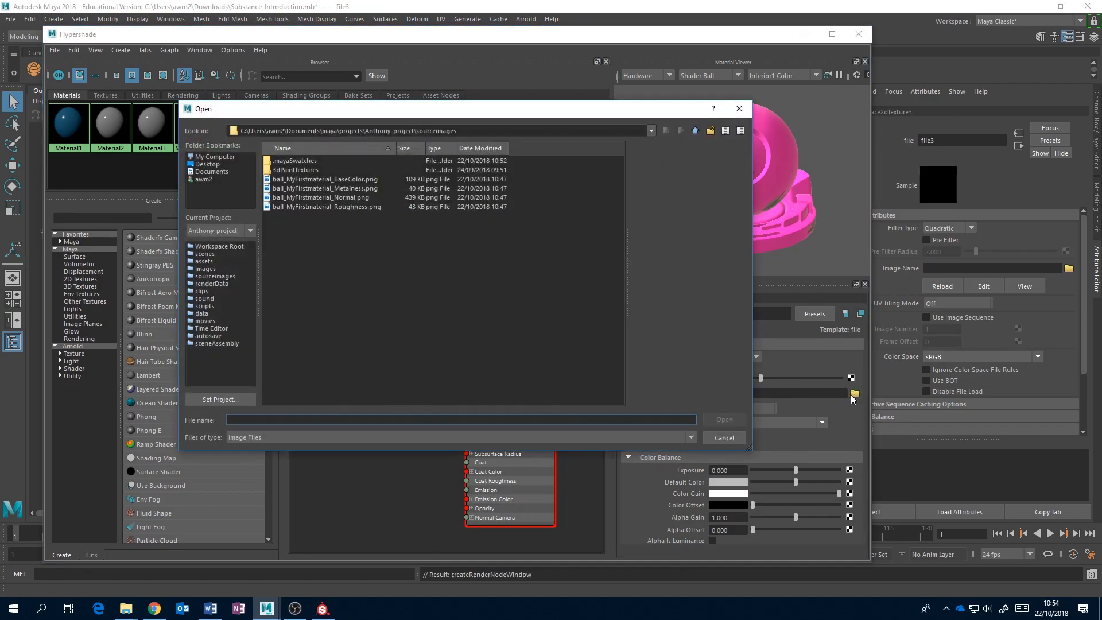
click(332, 196)
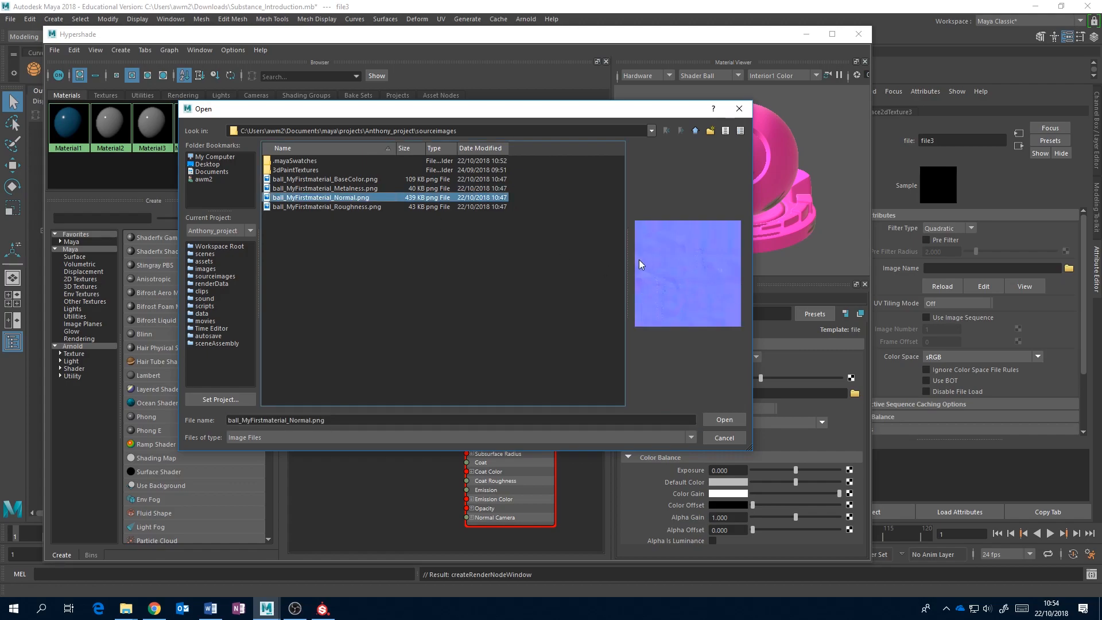
click(351, 207)
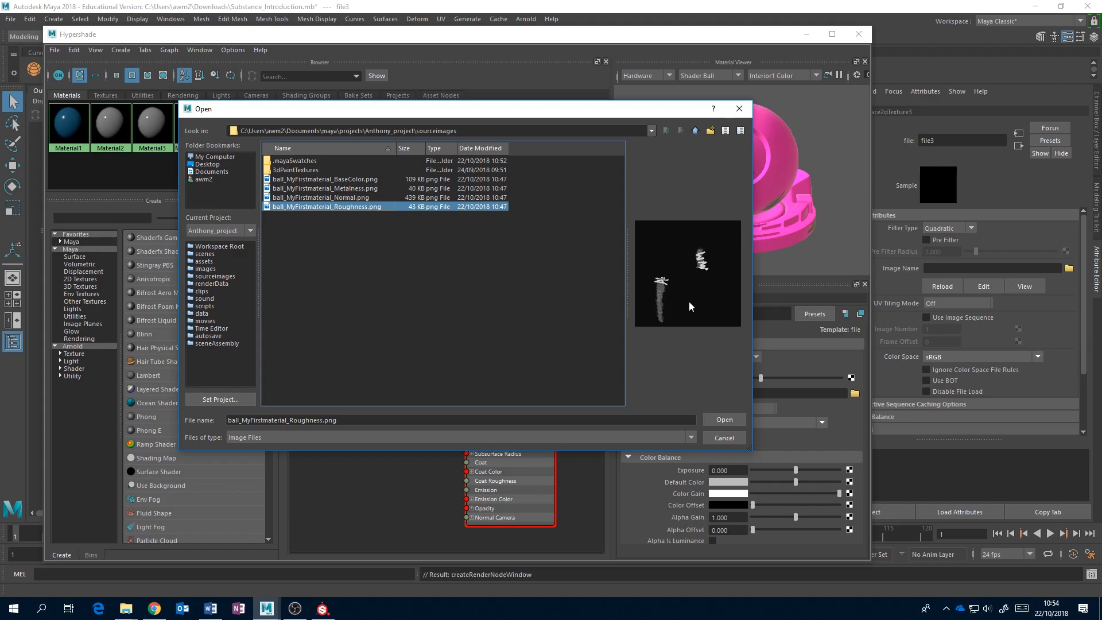
click(725, 419)
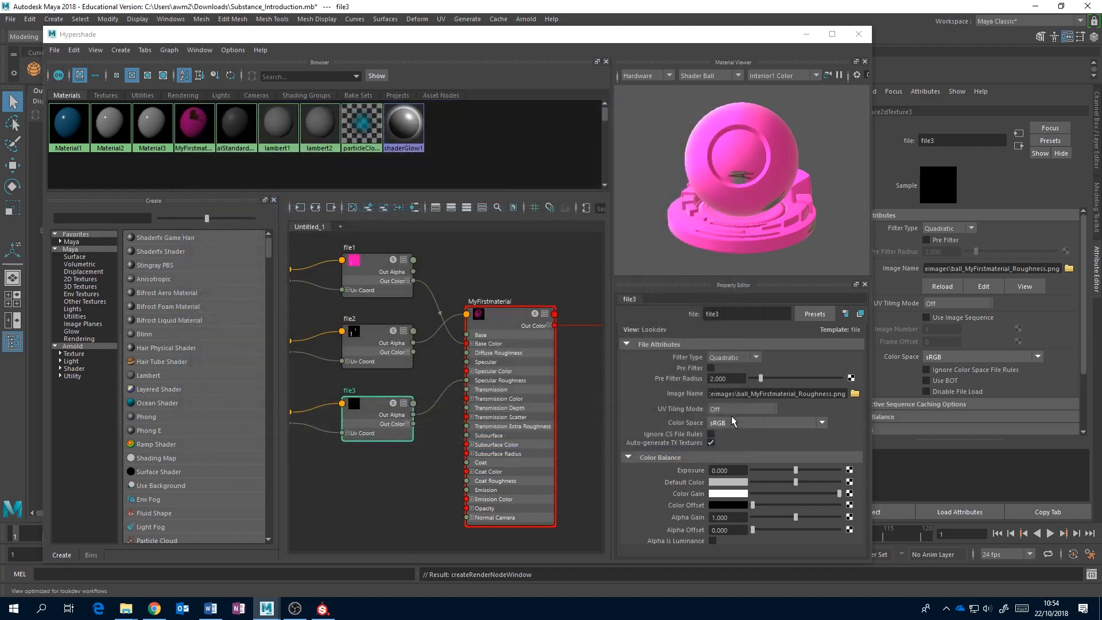
- Set the Roughness texture's Color Space to Raw and enable Alpha is Luminance
click(824, 422)
drag(822, 481, 821, 470)
click(746, 458)
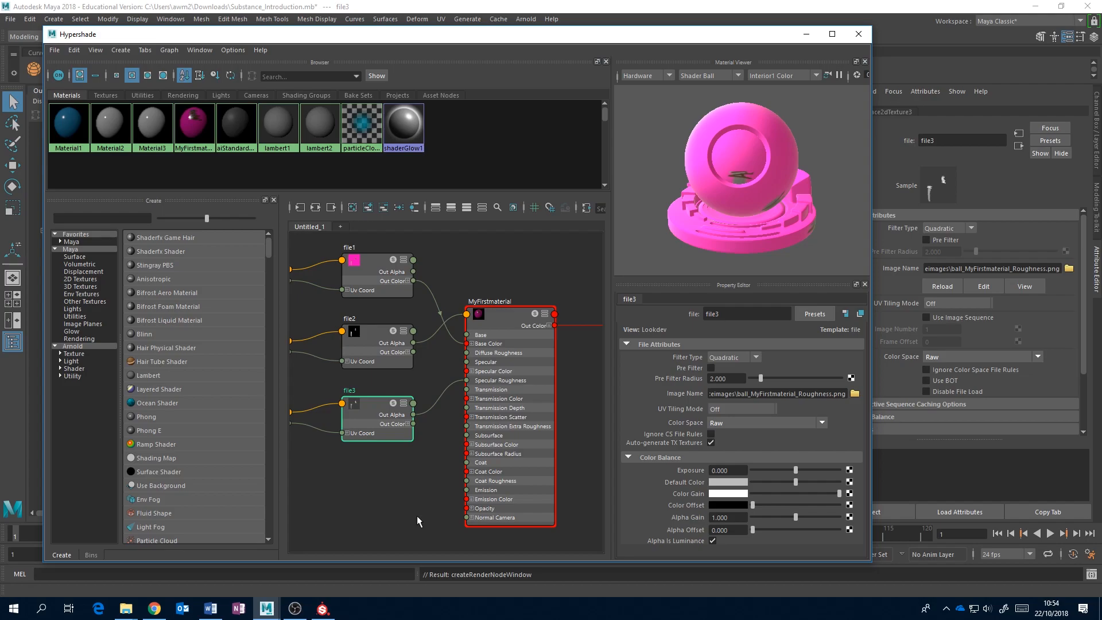
- Switch to Substance Painter to check the painted ball's surface relief, and return to Maya's Hypershade
click(323, 608)
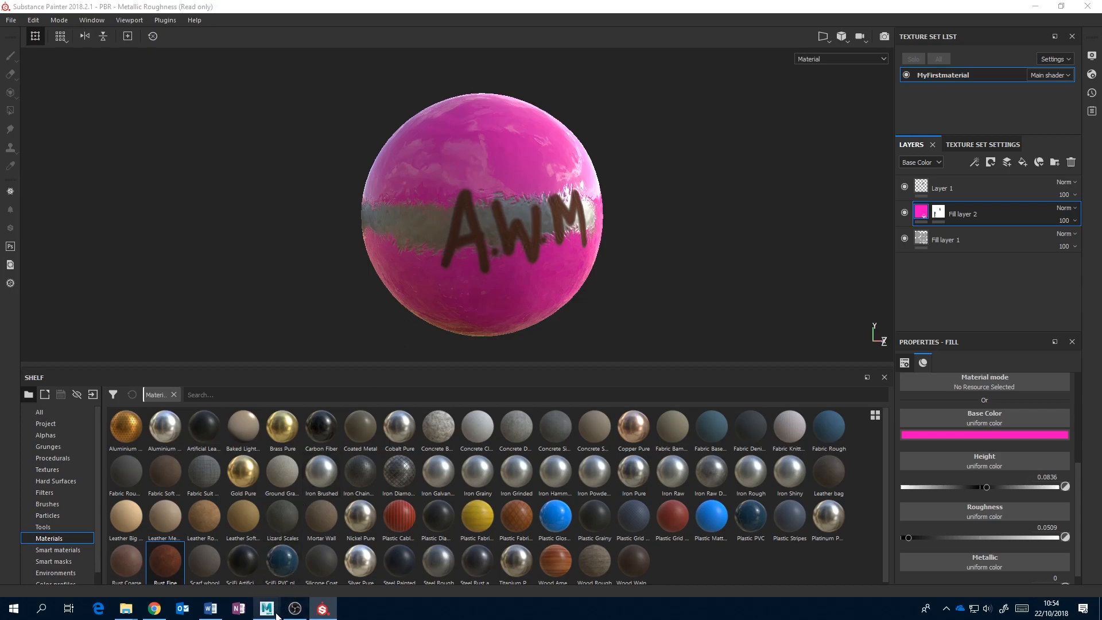
mouse_move(267, 608)
click(322, 559)
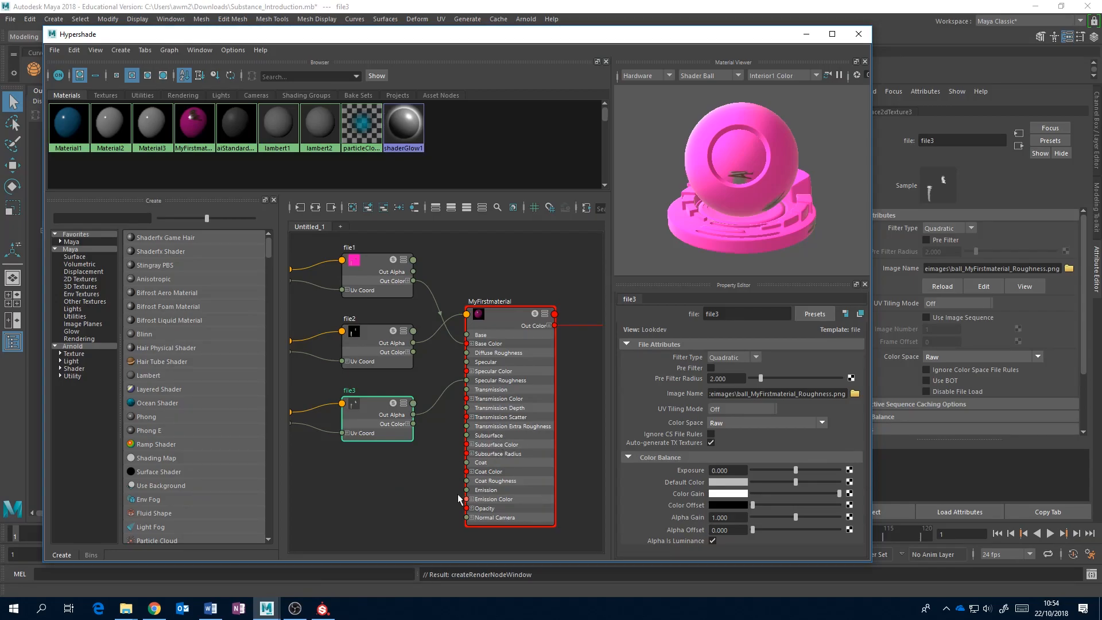
- Create a bump2d node in the graph and connect its Out Normal to MyFirstmaterial's Normal Camera
click(402, 491)
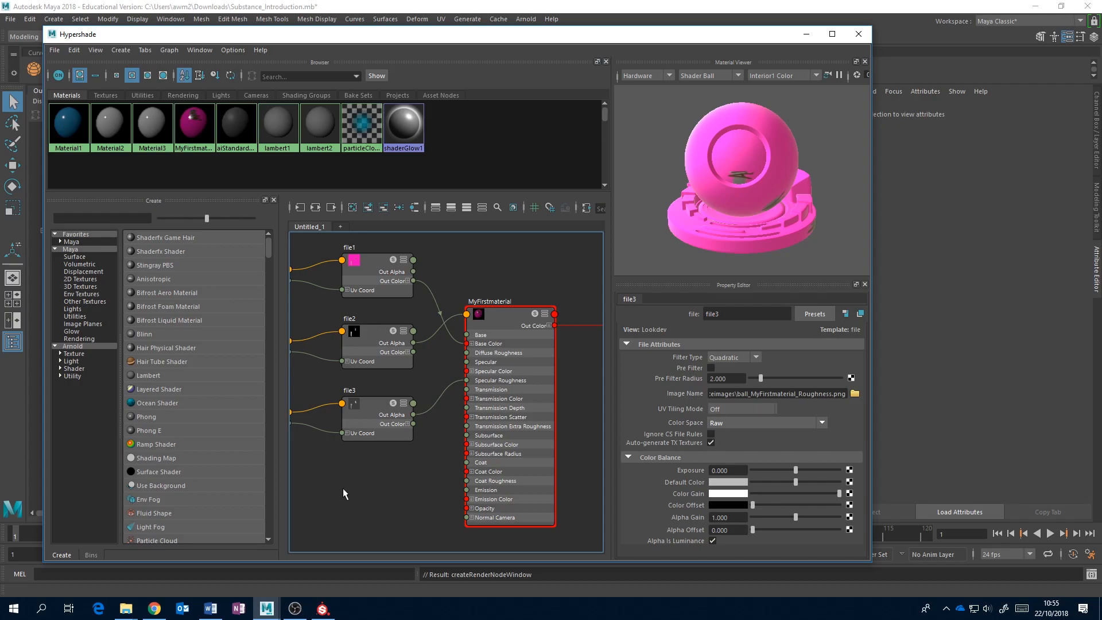
key(Tab)
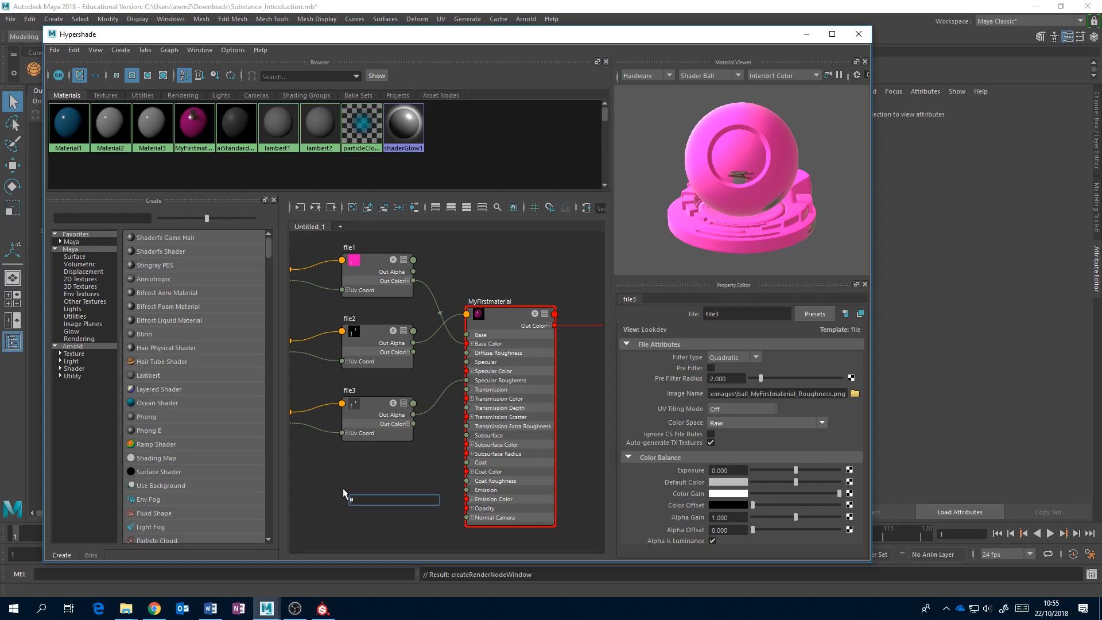
text(bump)
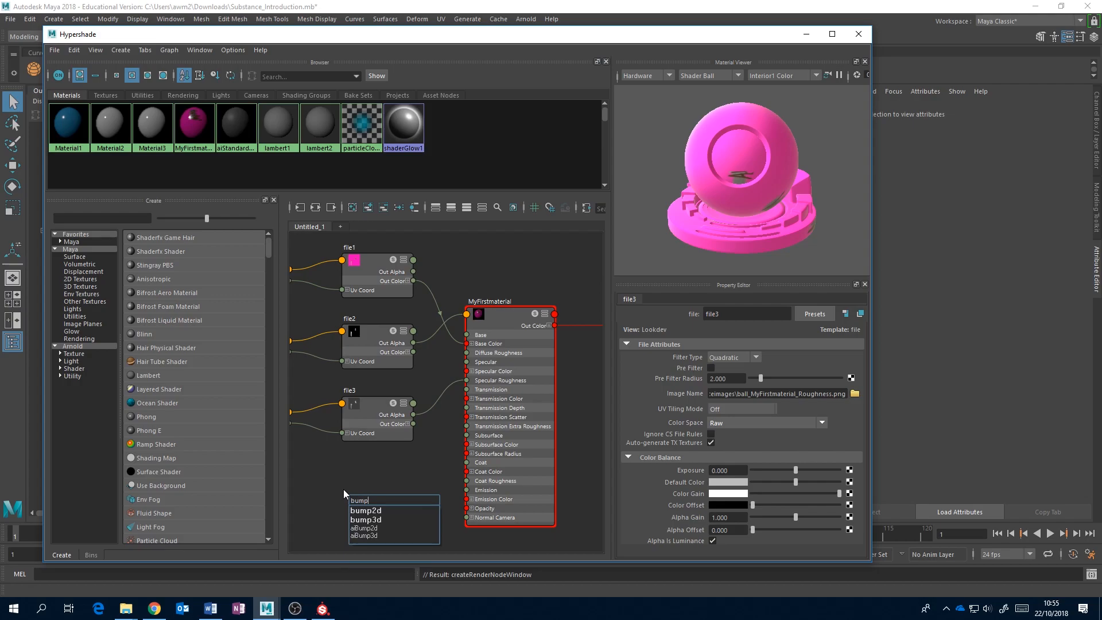
click(367, 511)
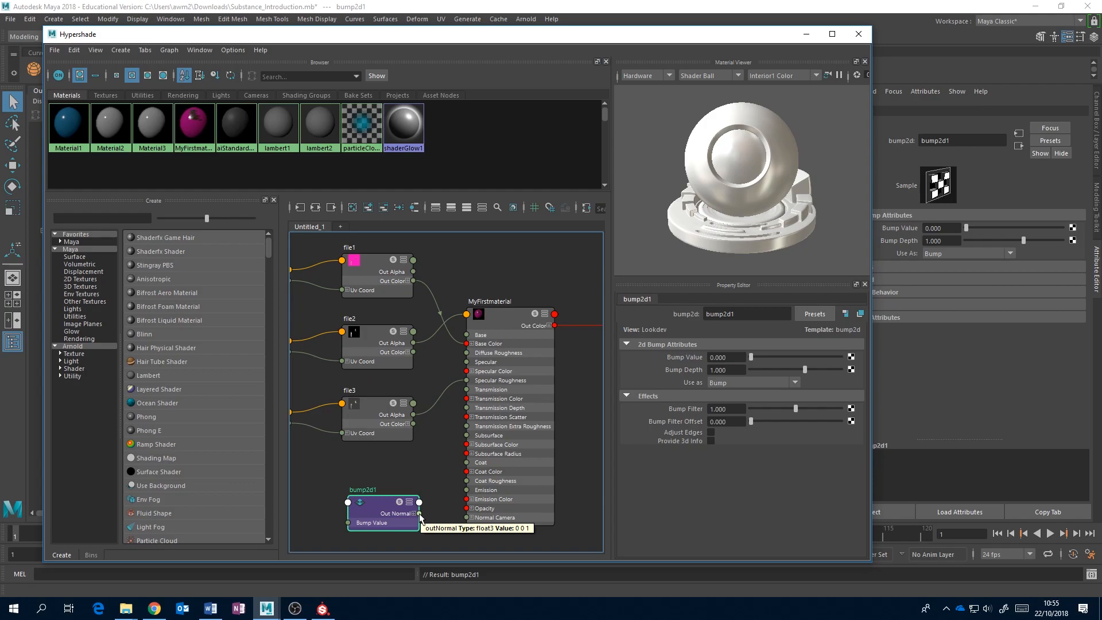
drag(419, 515, 468, 518)
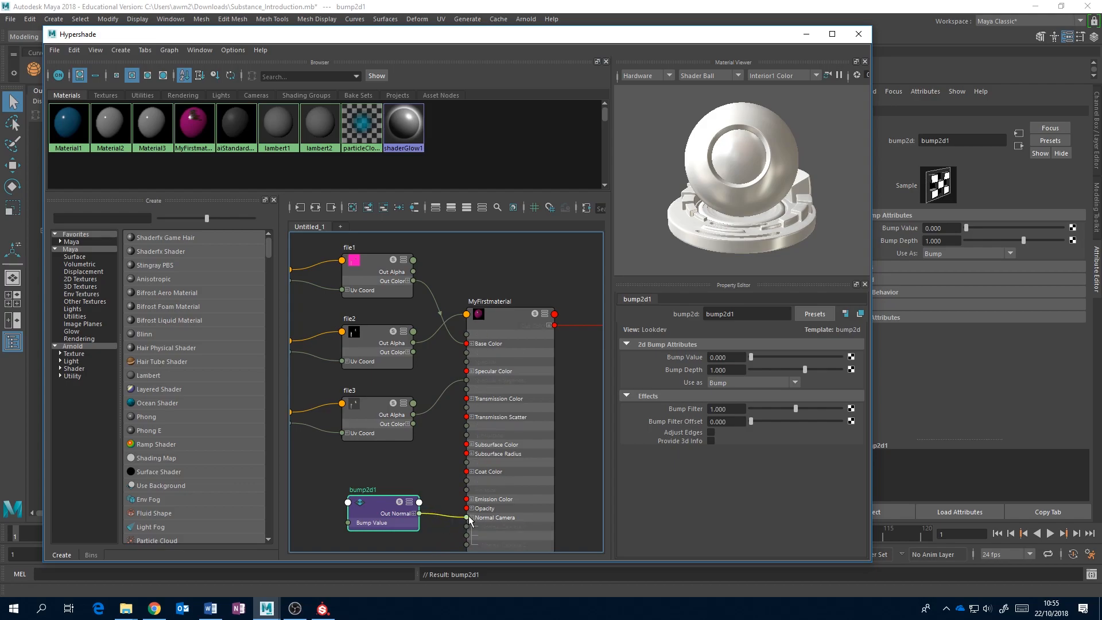
drag(469, 519, 468, 518)
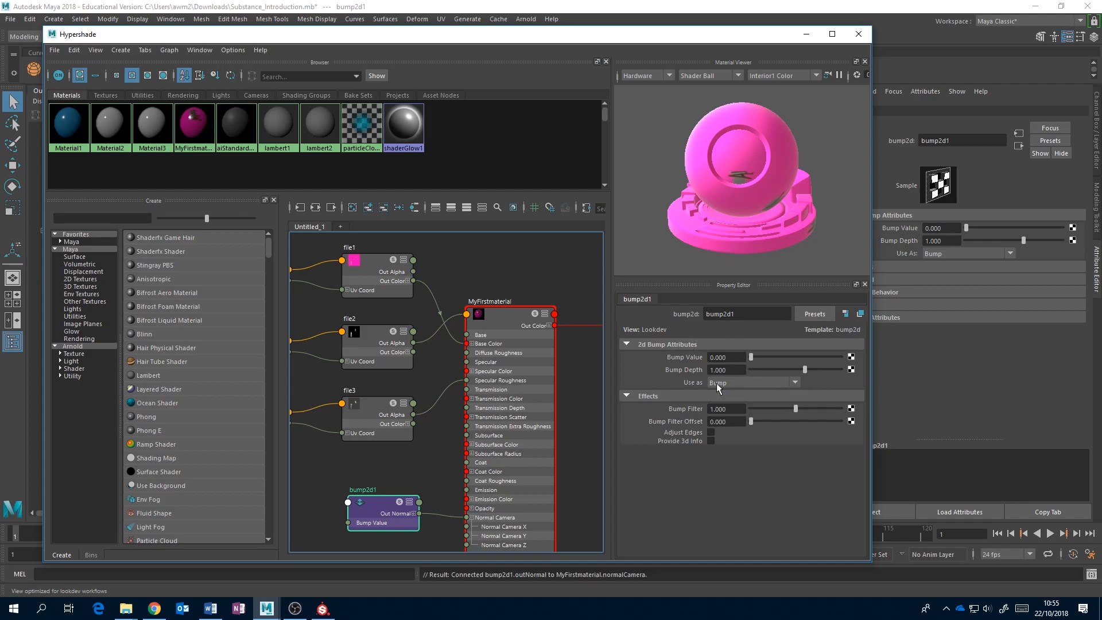
- Set bump2d1 to be used as Tangent Space Normals and connect a new File texture to its Bump Value
click(793, 382)
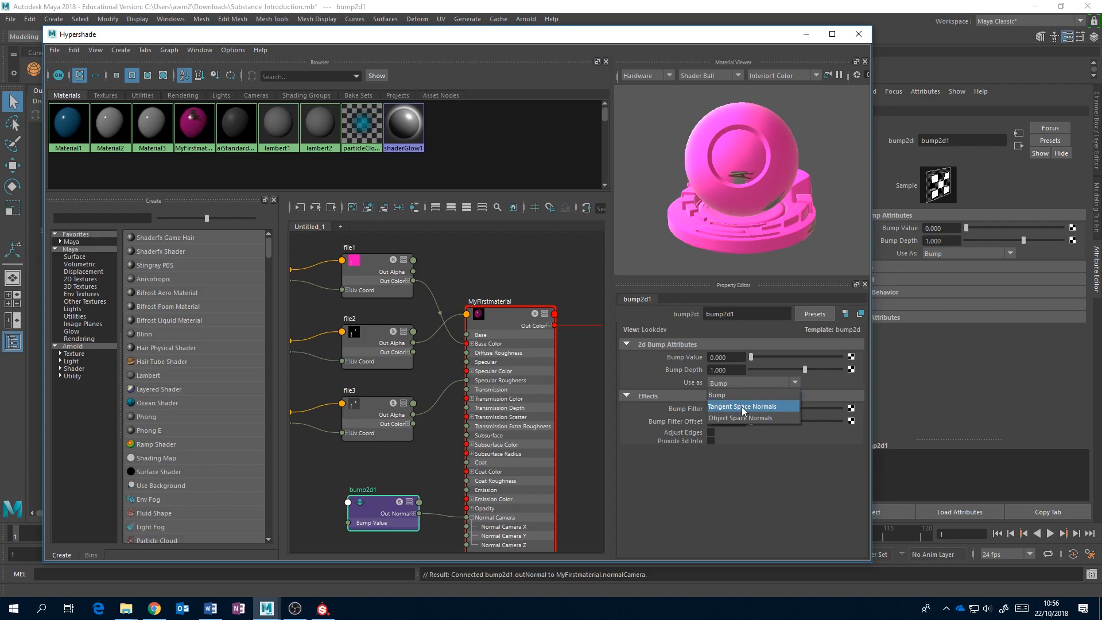
click(761, 407)
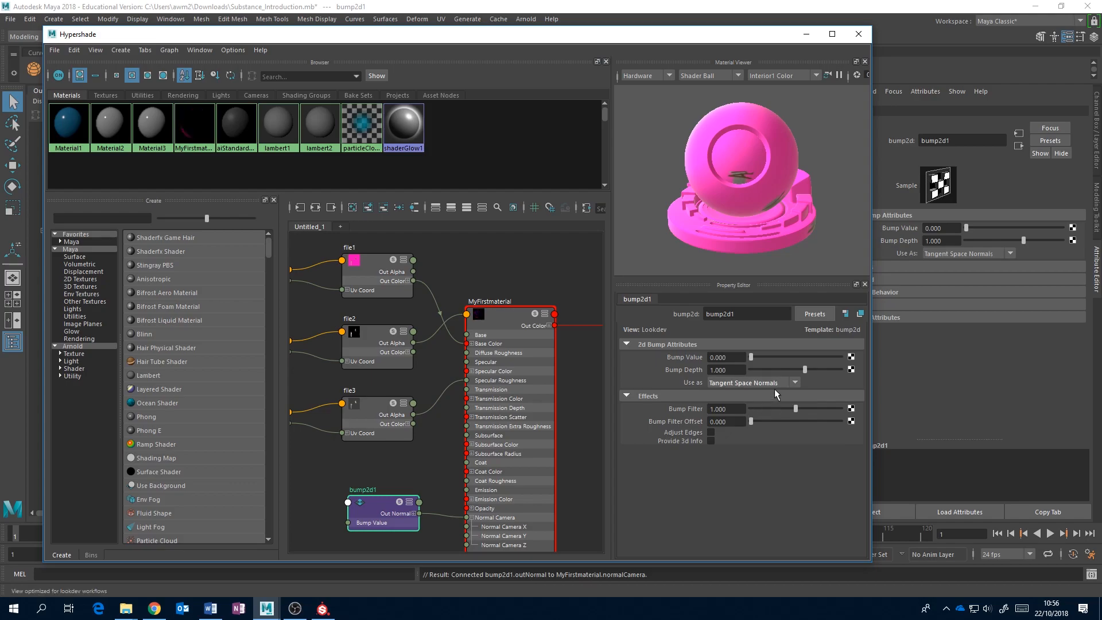
click(852, 357)
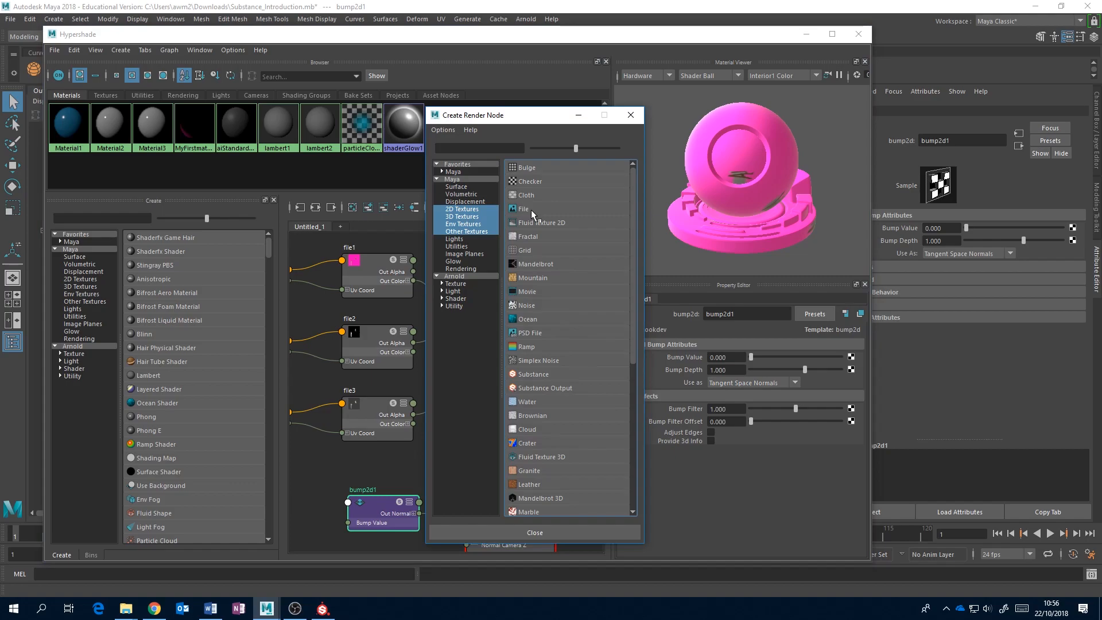
click(525, 210)
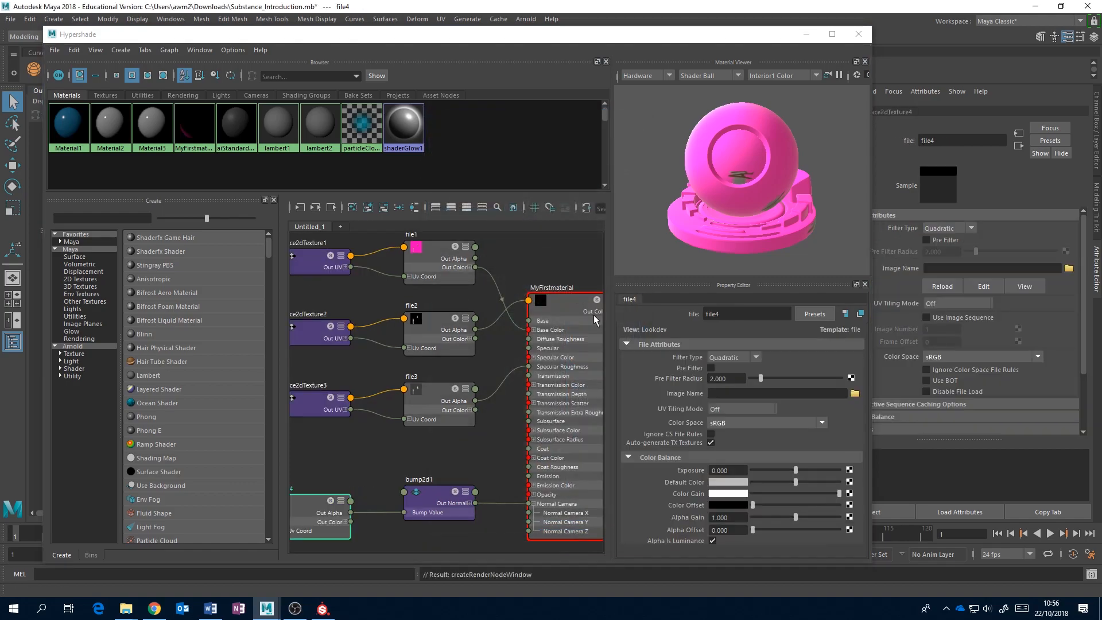
- Load ball_MyFirstmaterial_Normal.png into the new File texture and set its Color Space to Raw
click(855, 394)
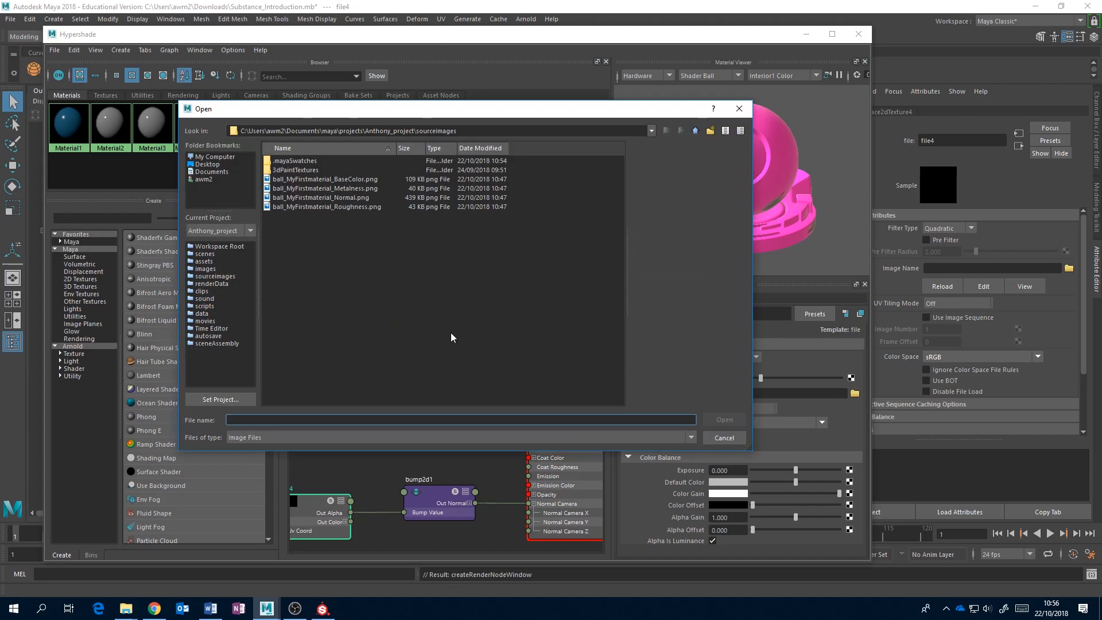
click(330, 198)
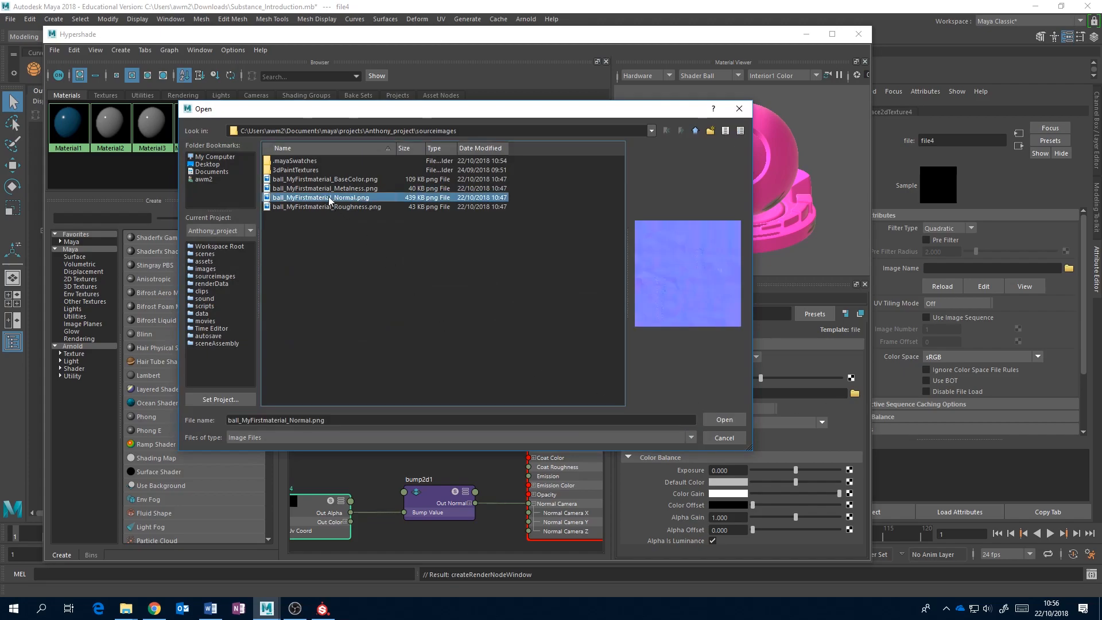
click(725, 420)
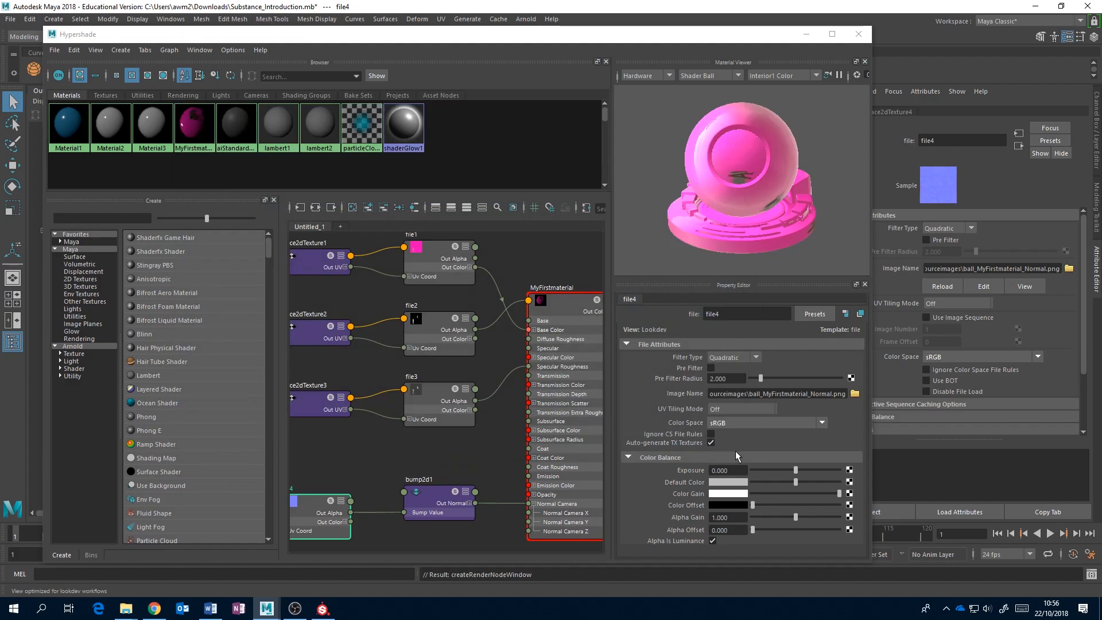
click(821, 422)
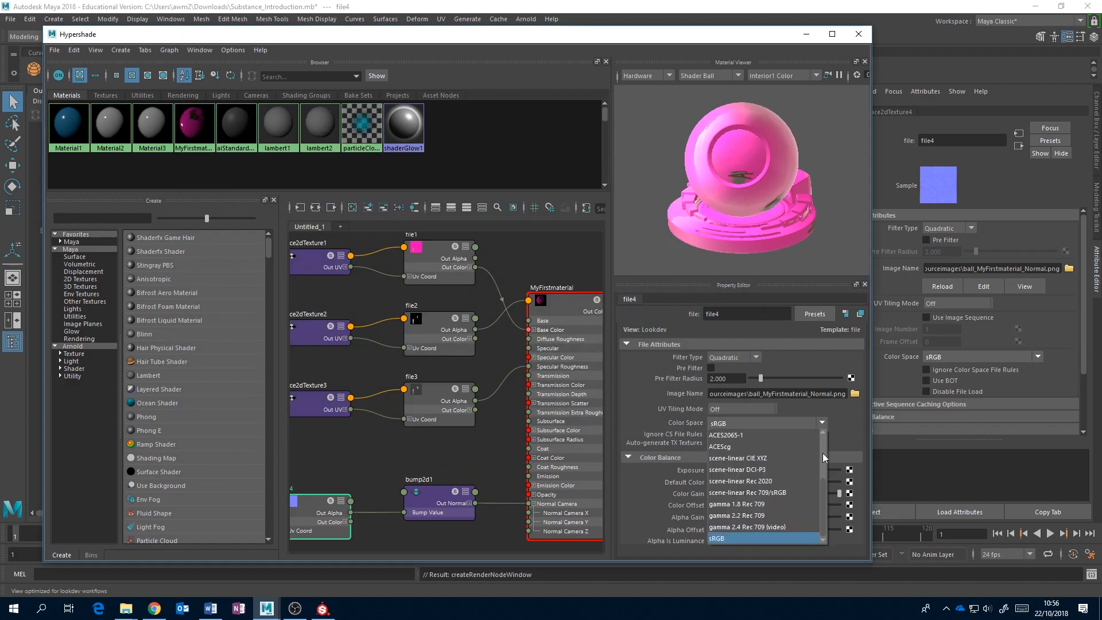
scroll(825, 471, up, 1)
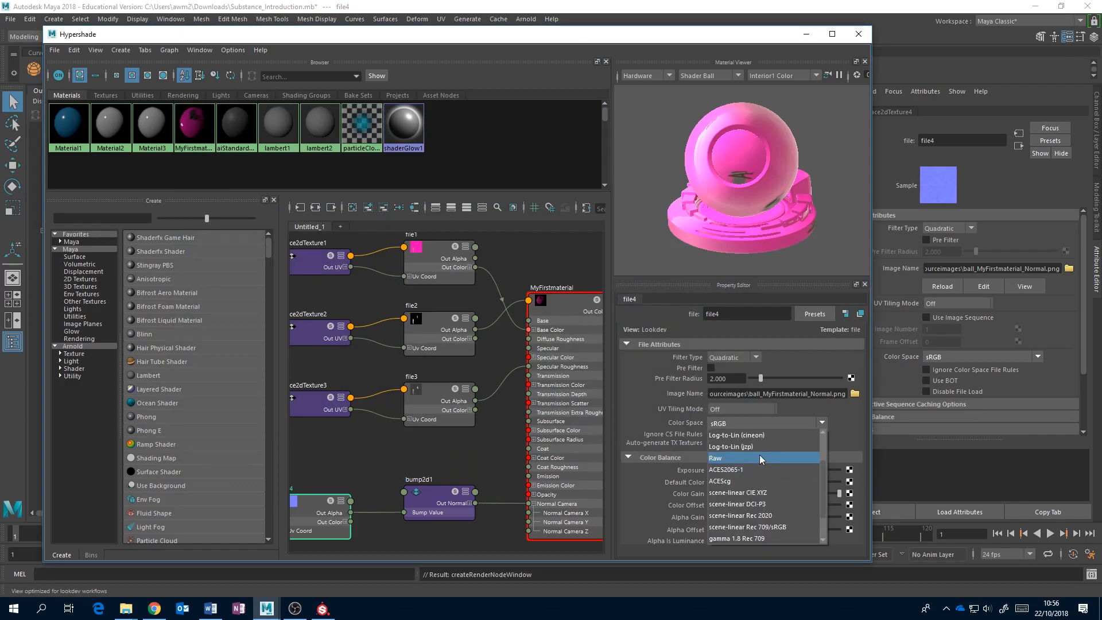
click(759, 454)
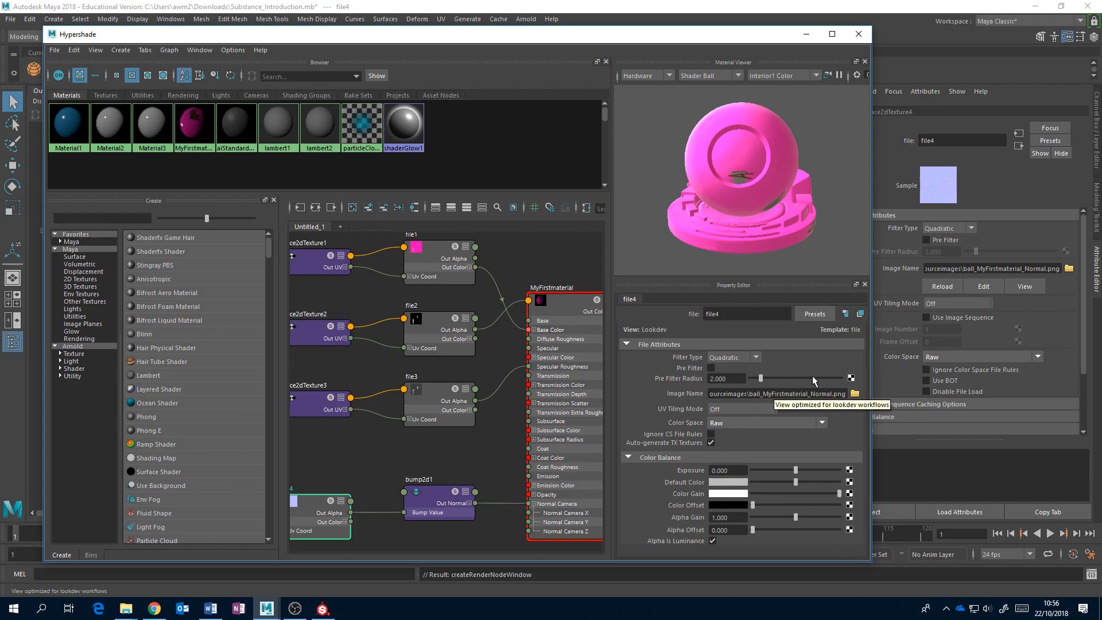
- Show the full attribute view in the Property Editor and disable Flip R Channel and Flip G Channel in bump2d1's Arnold settings
click(845, 315)
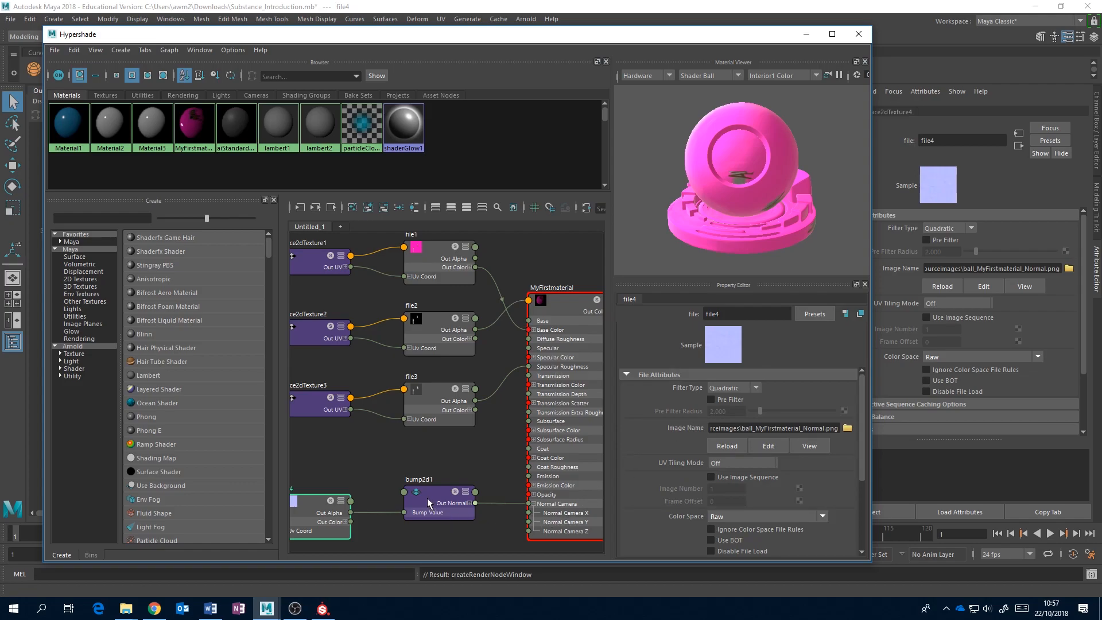
alt+middle_drag(377, 474, 327, 429)
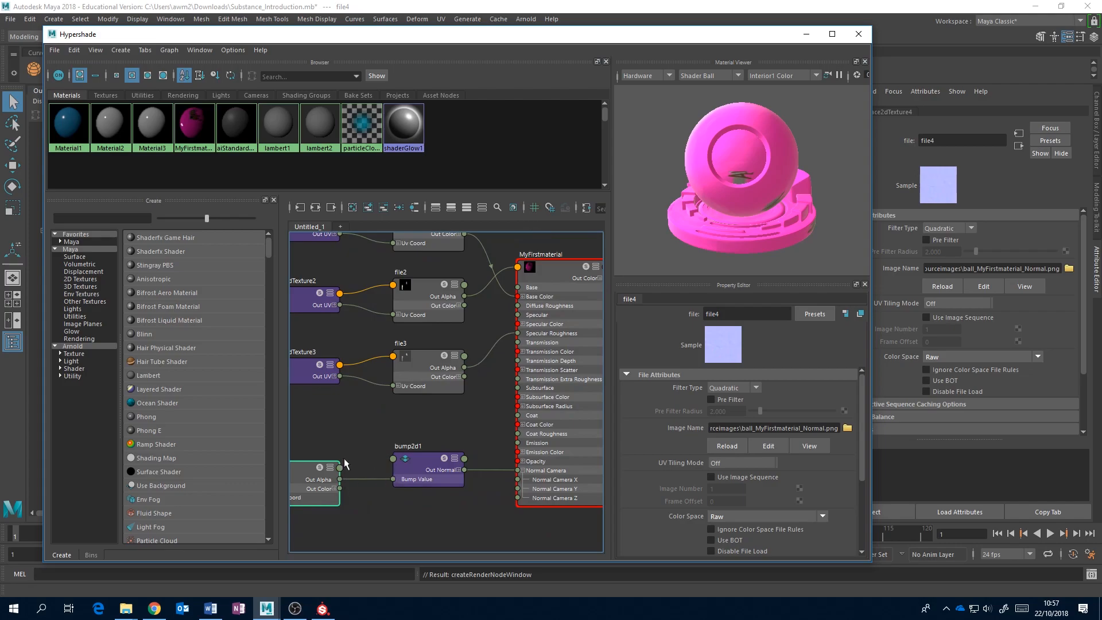
click(425, 472)
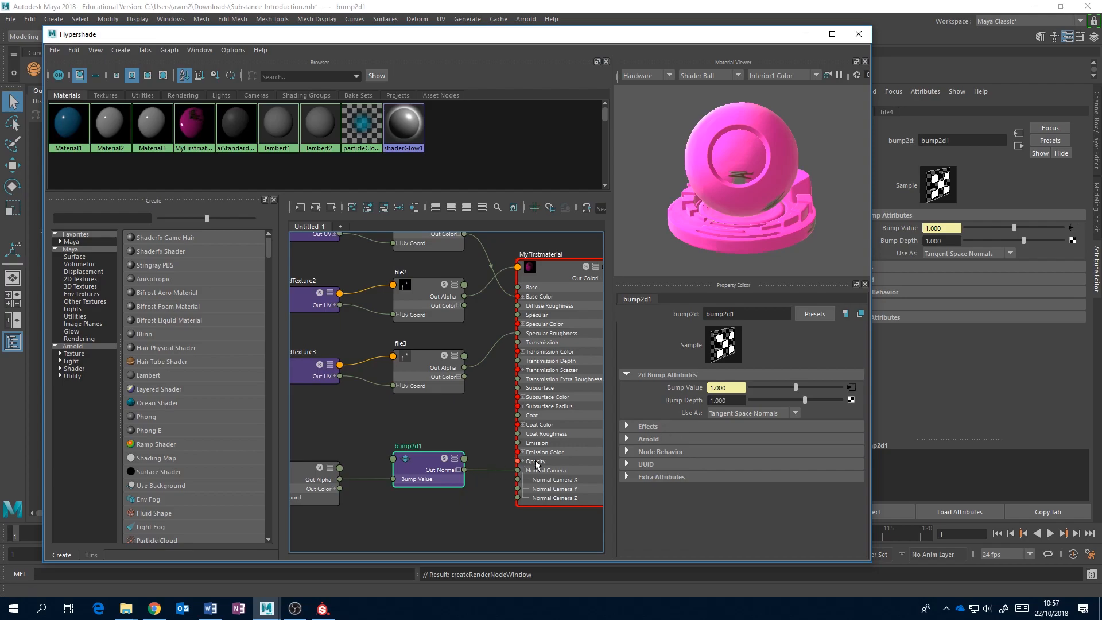
click(627, 439)
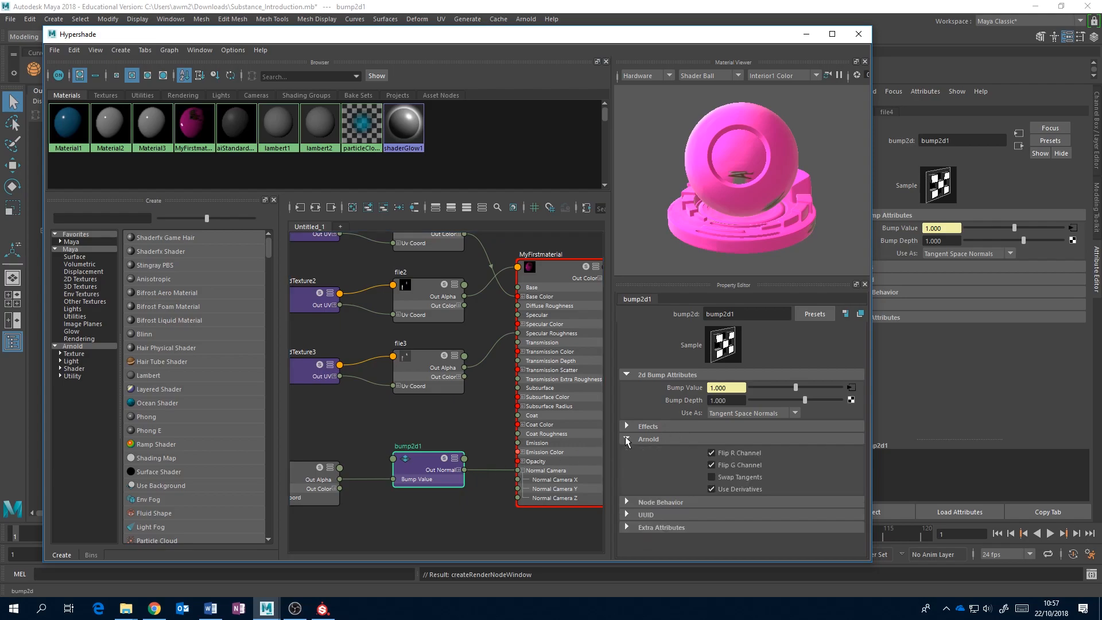
click(627, 439)
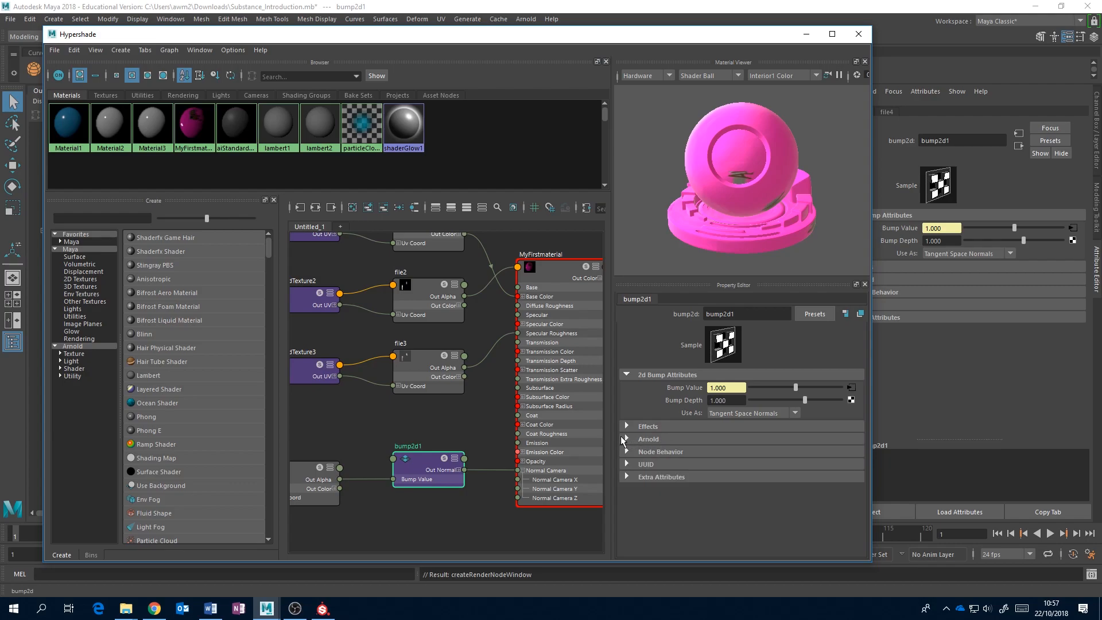
click(403, 425)
click(411, 469)
click(322, 480)
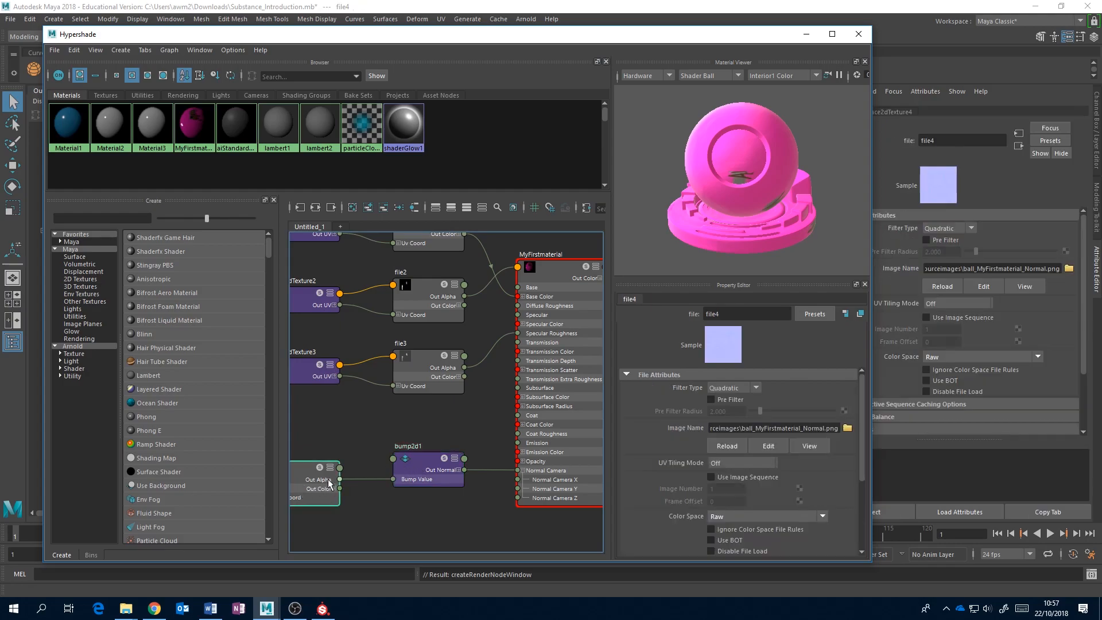
click(418, 463)
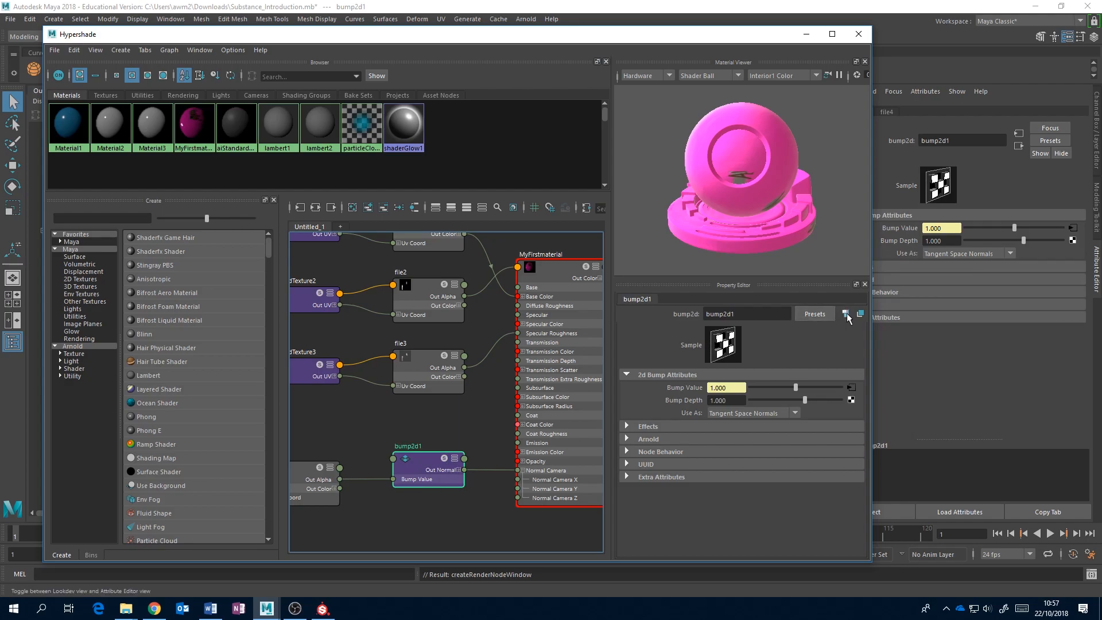
click(626, 439)
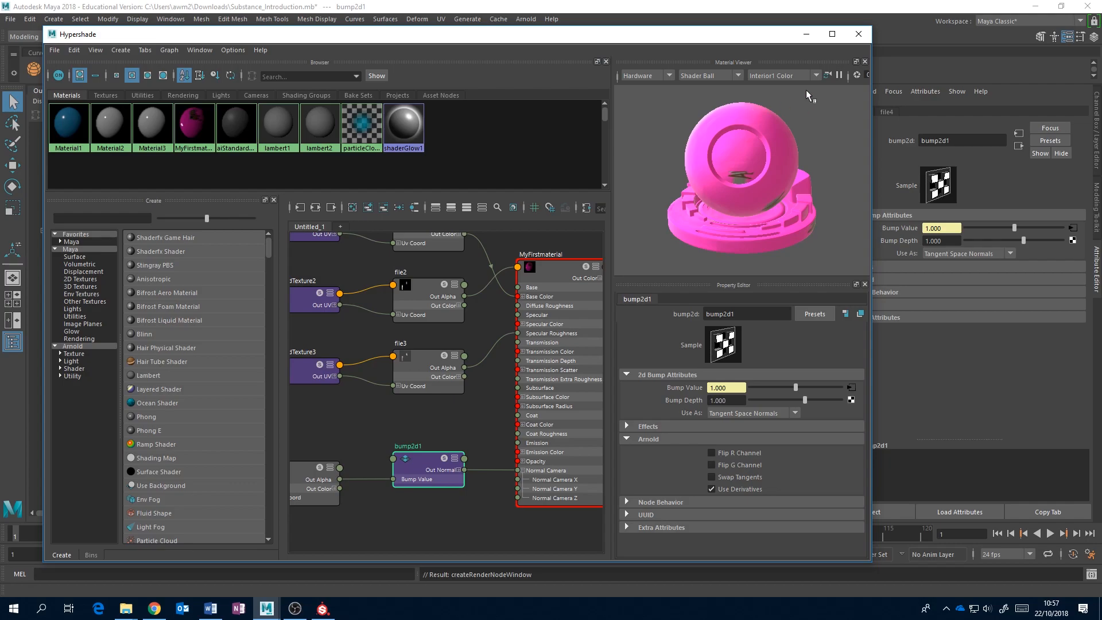
- Close the Hypershade, show textures in the viewport, and rotate Ball1 about its vertical axis so the painted lettering faces the camera
click(858, 34)
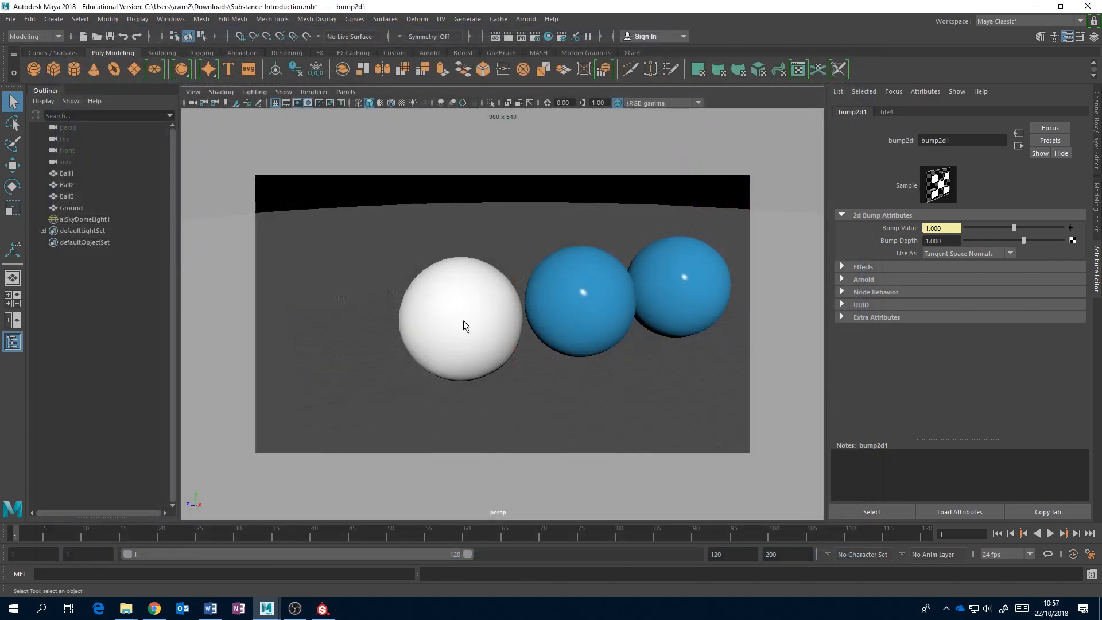
click(401, 104)
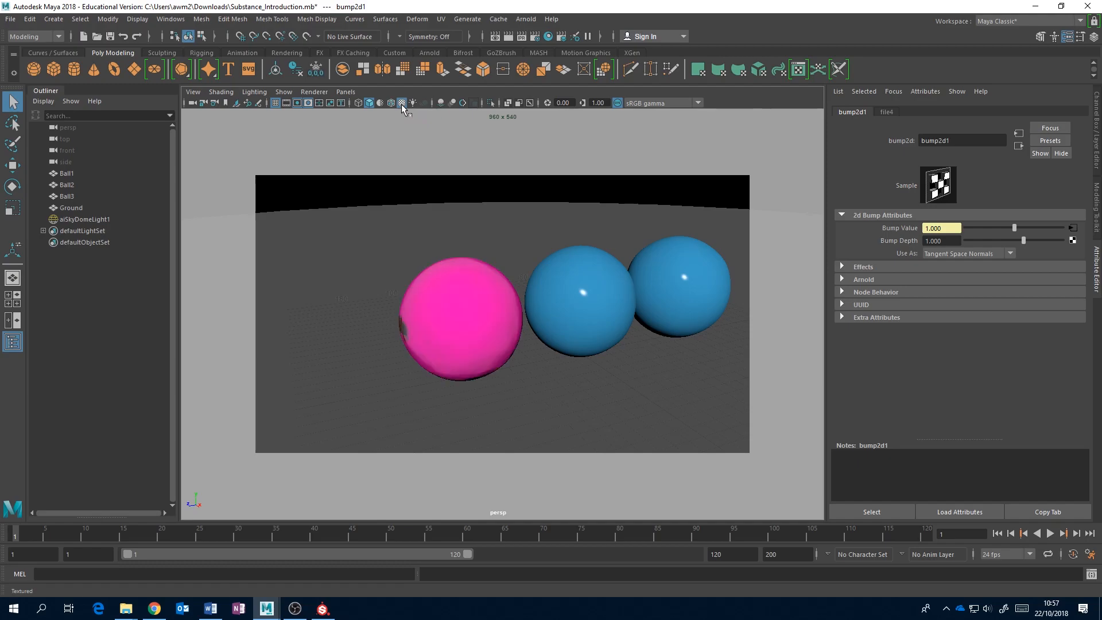
click(462, 337)
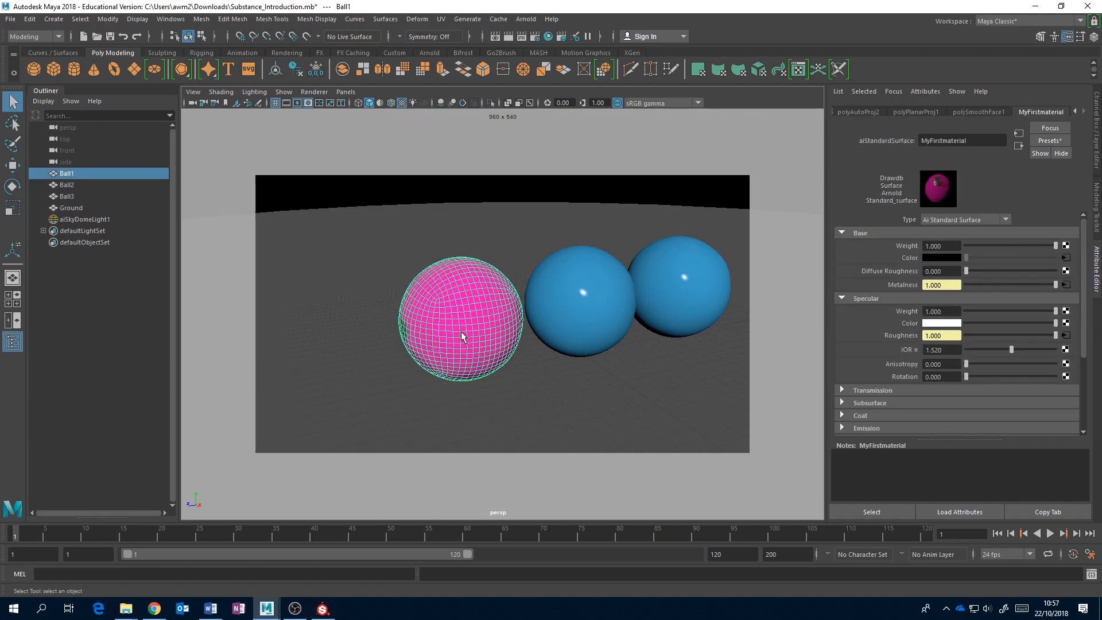
key(e)
drag(461, 402, 546, 379)
drag(453, 403, 462, 402)
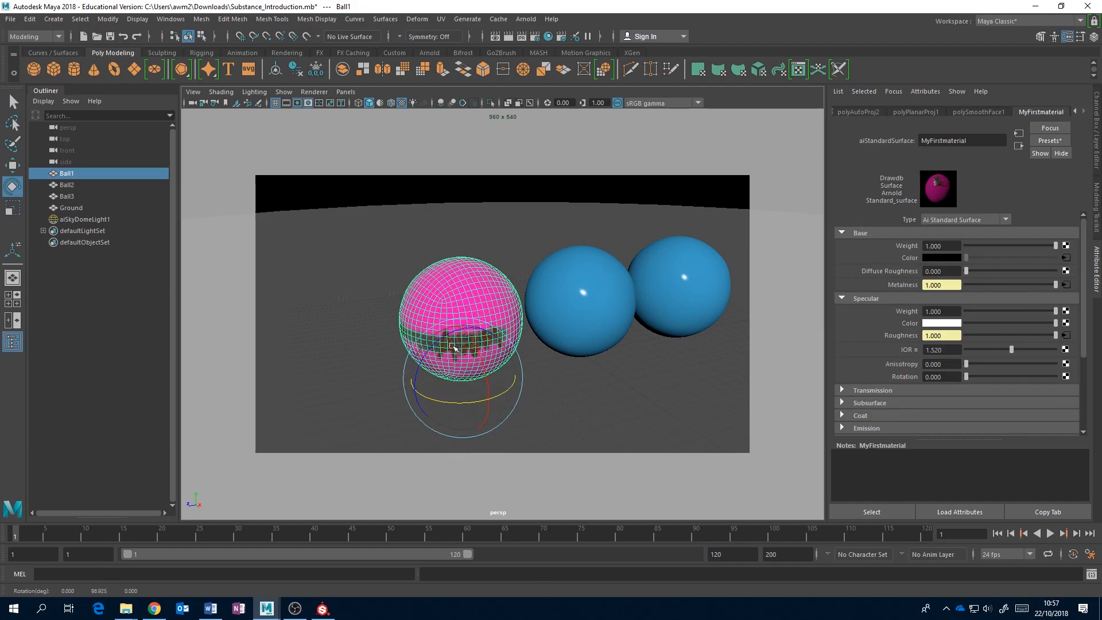
click(390, 196)
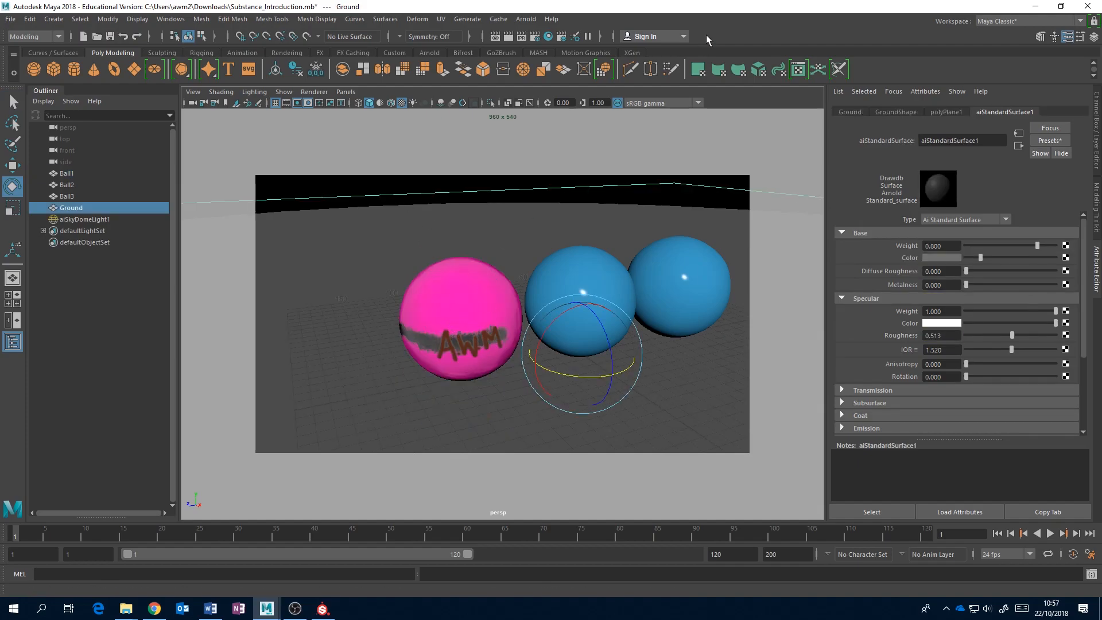
- Open the Arnold RenderView and render the scene with the three balls from the perspective camera
click(525, 19)
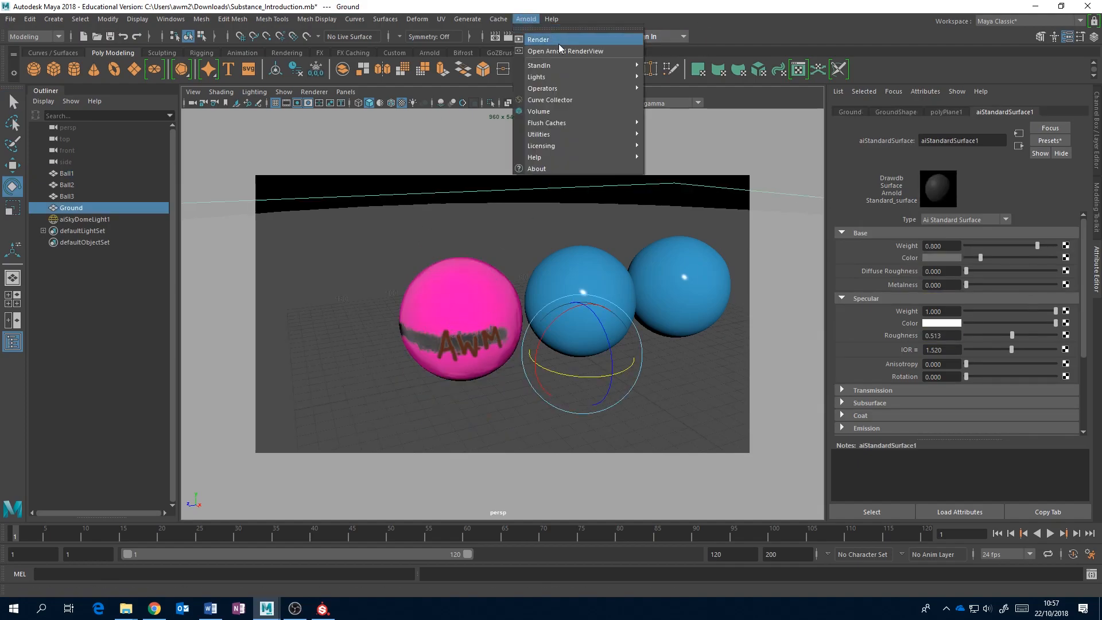
click(559, 51)
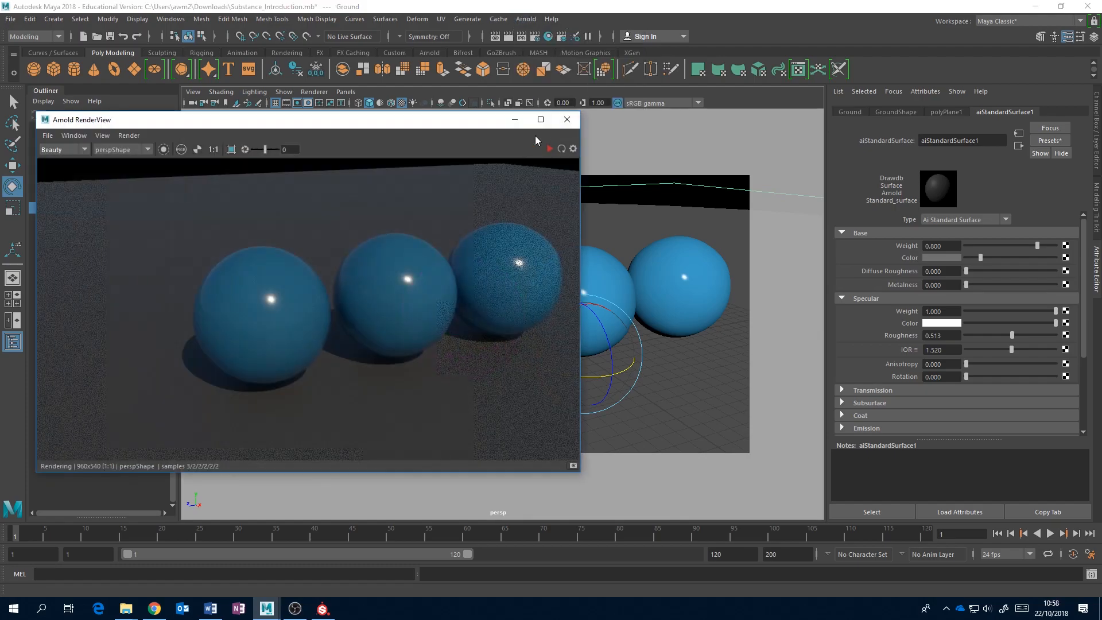
click(642, 156)
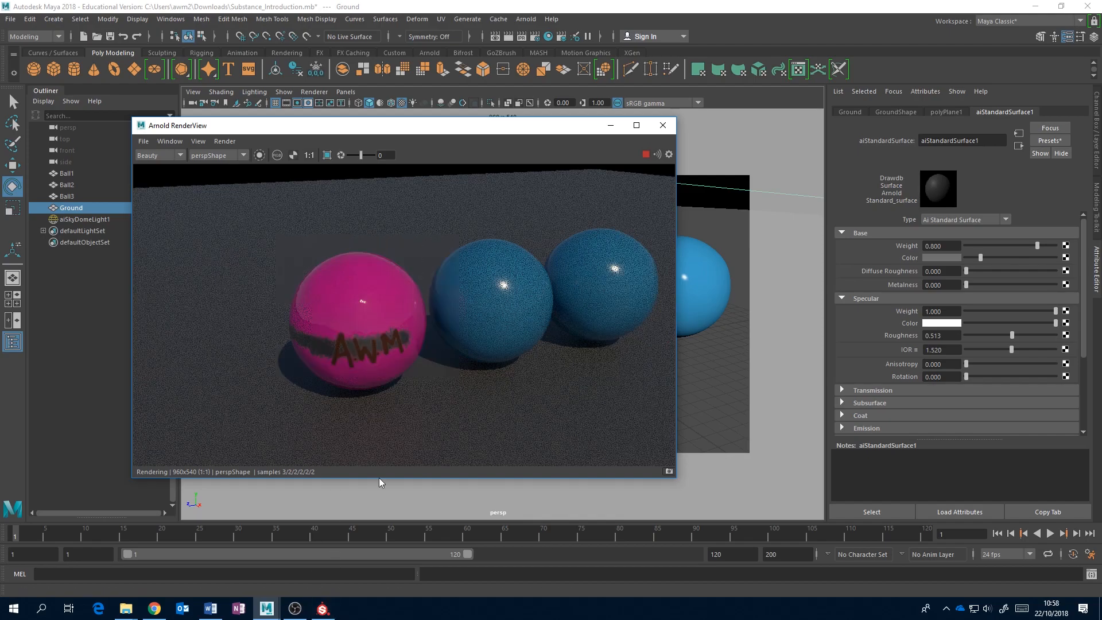
- Switch between Substance Painter and Maya to compare the painted ball with its Arnold render
click(339, 587)
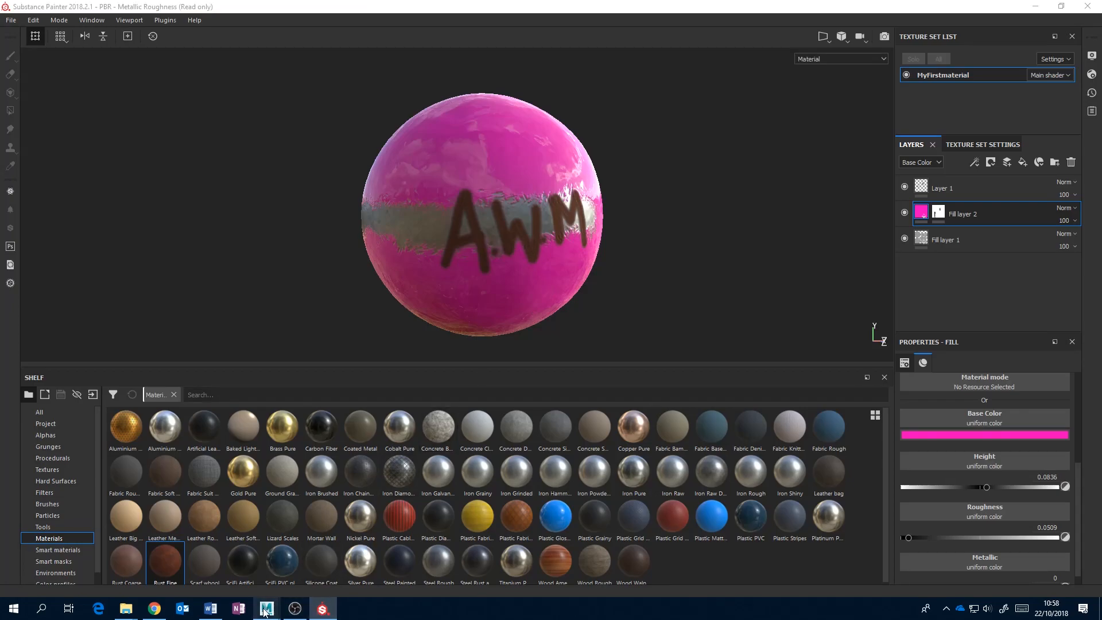
mouse_move(267, 608)
click(326, 566)
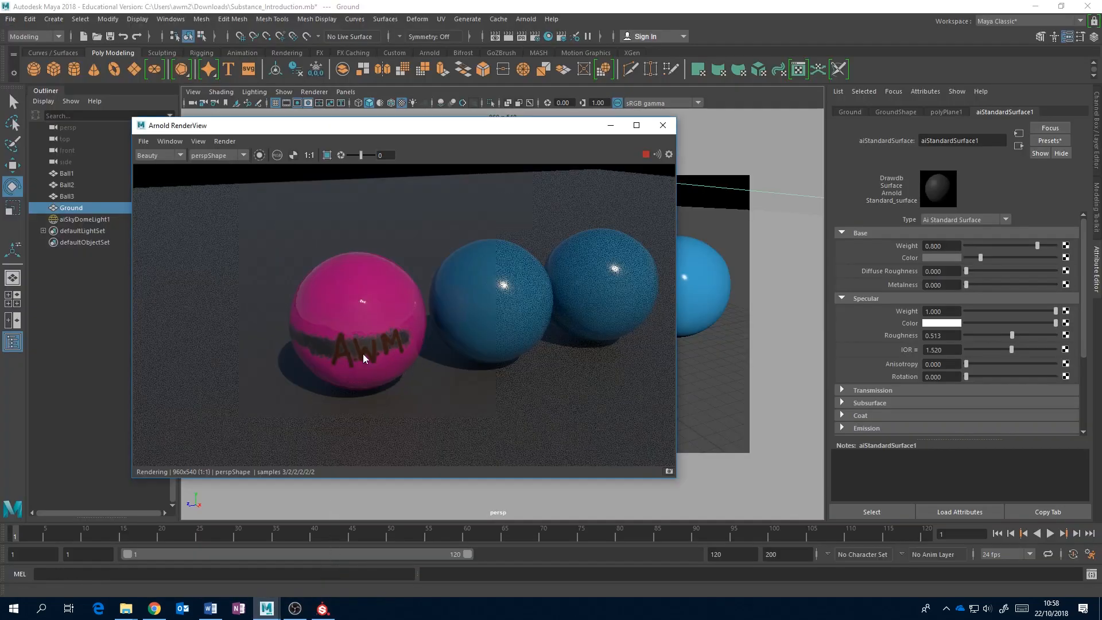
click(323, 608)
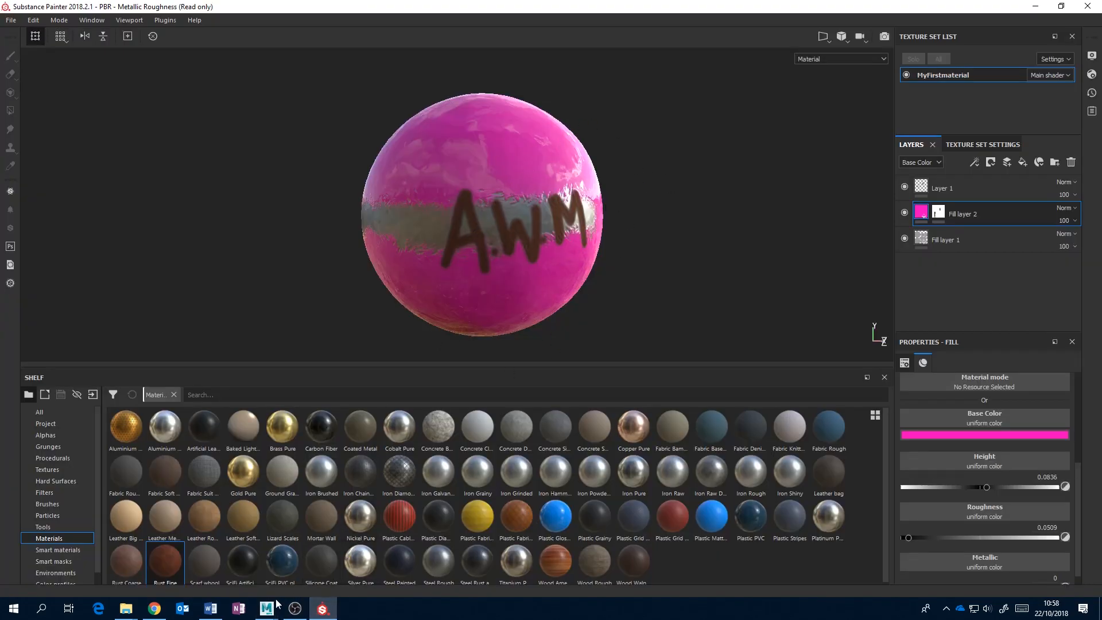
mouse_move(267, 608)
click(307, 583)
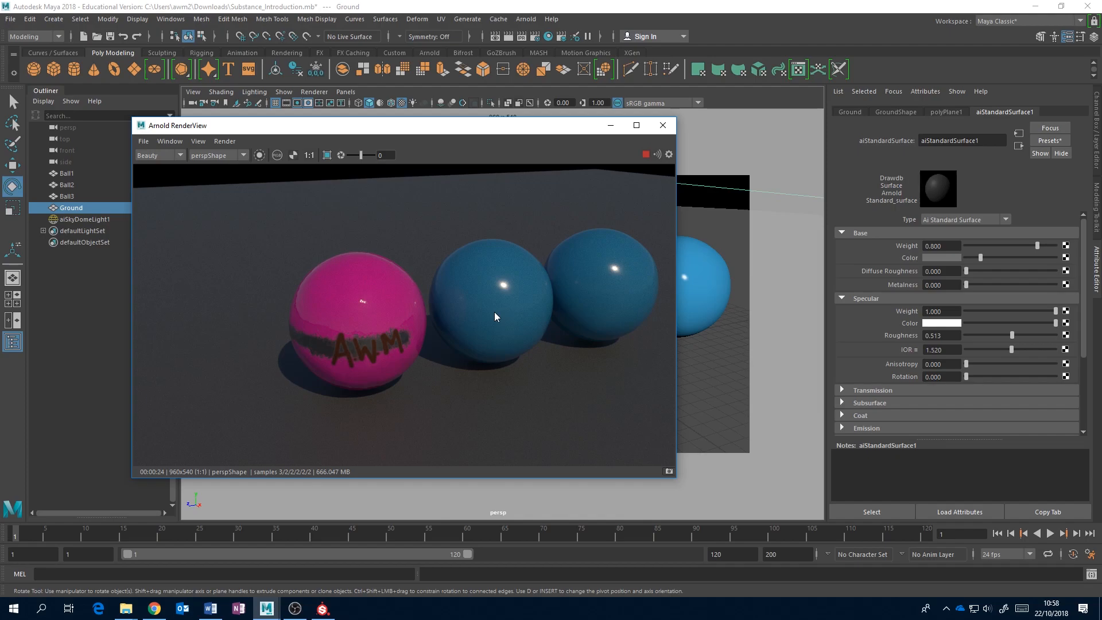
- Stop the live Arnold render of the scene
click(646, 155)
click(295, 609)
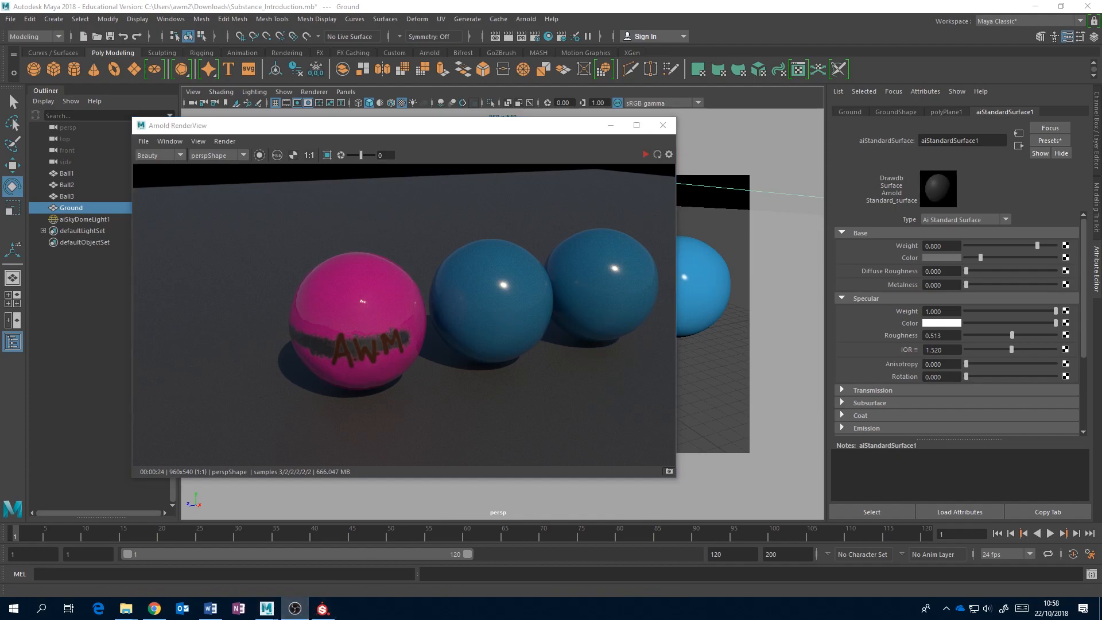